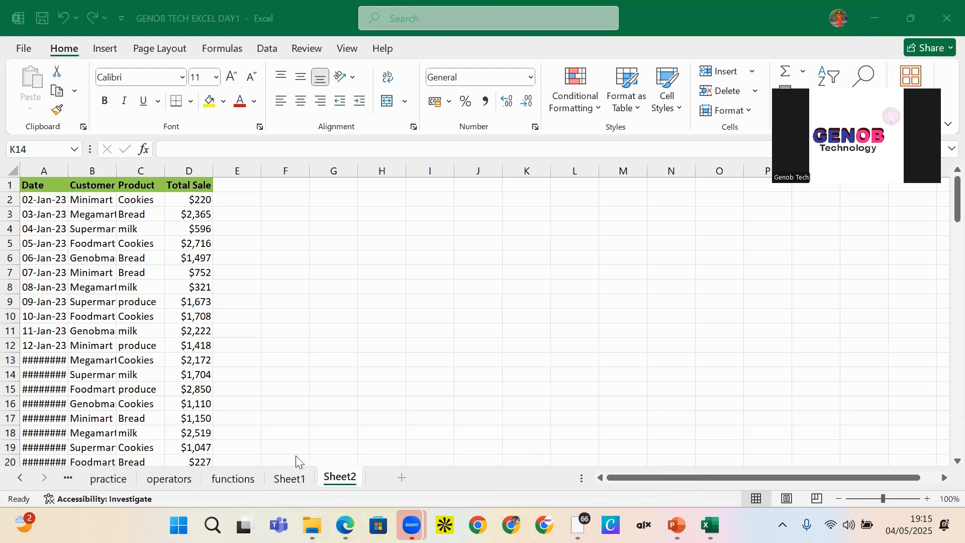
Rename the Sheet1 worksheet as "sorting".
{"action": "left_click", "coordinate": [289, 479]}
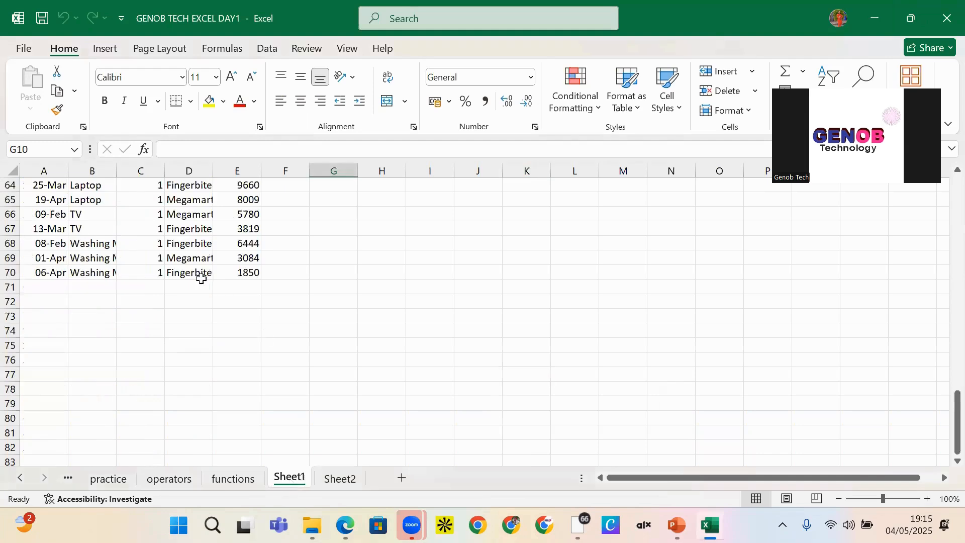
{"action": "scroll", "coordinate": [181, 276], "scroll_direction": "up", "scroll_amount": 10}
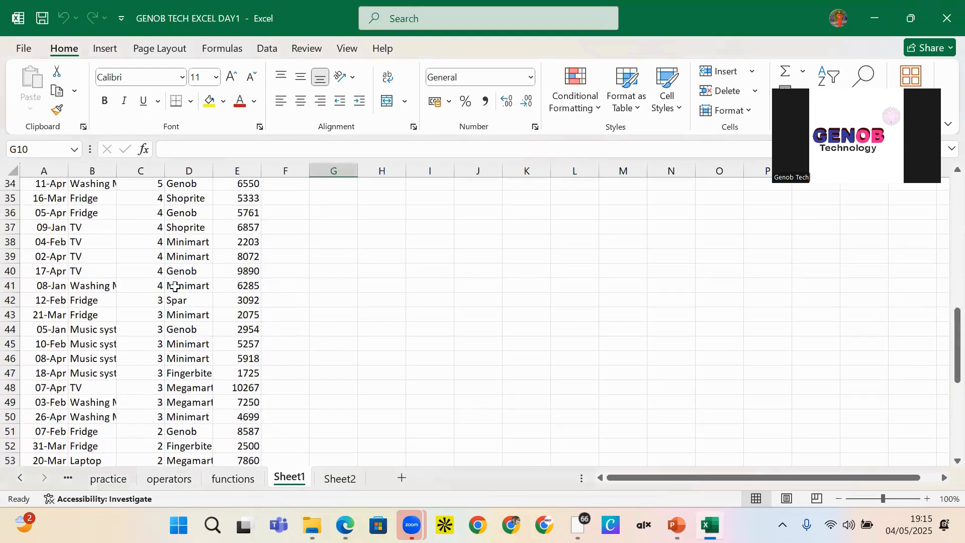
{"action": "scroll", "coordinate": [175, 286], "scroll_direction": "up", "scroll_amount": 11}
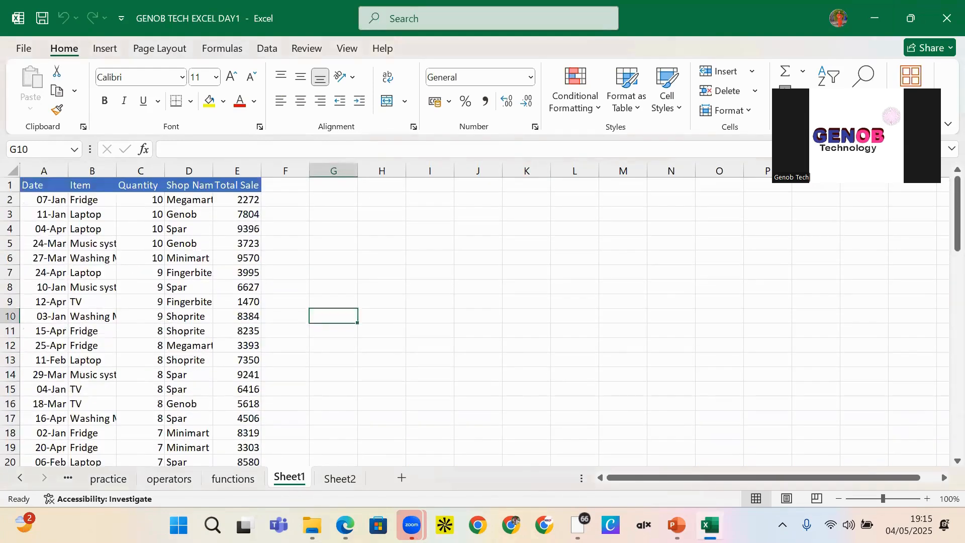
{"action": "right_click", "coordinate": [300, 480]}
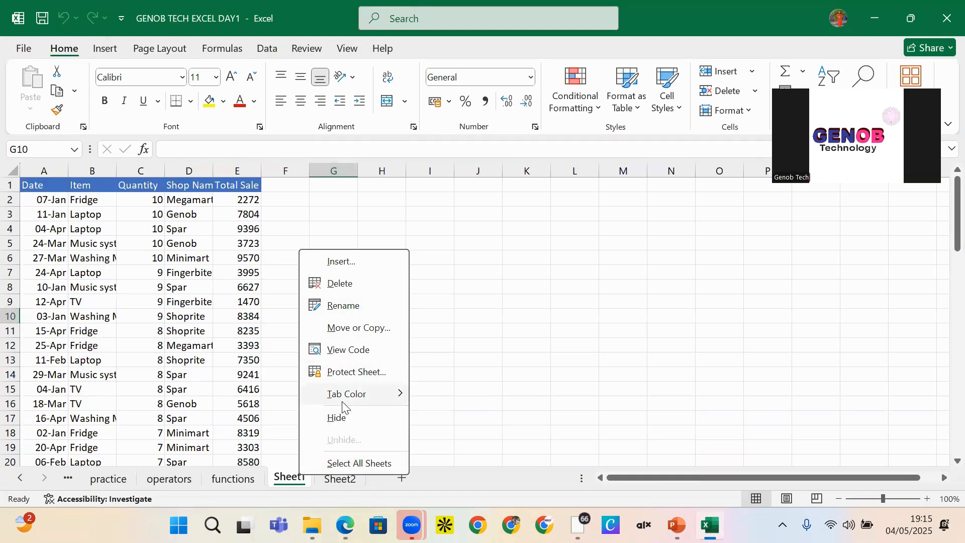
{"action": "left_click", "coordinate": [342, 306]}
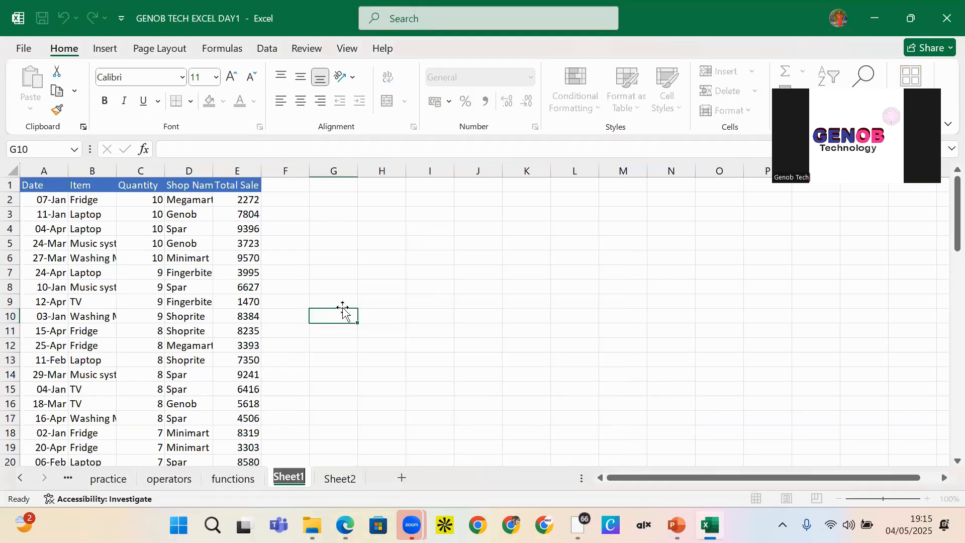
{"action": "type", "text": "so"}
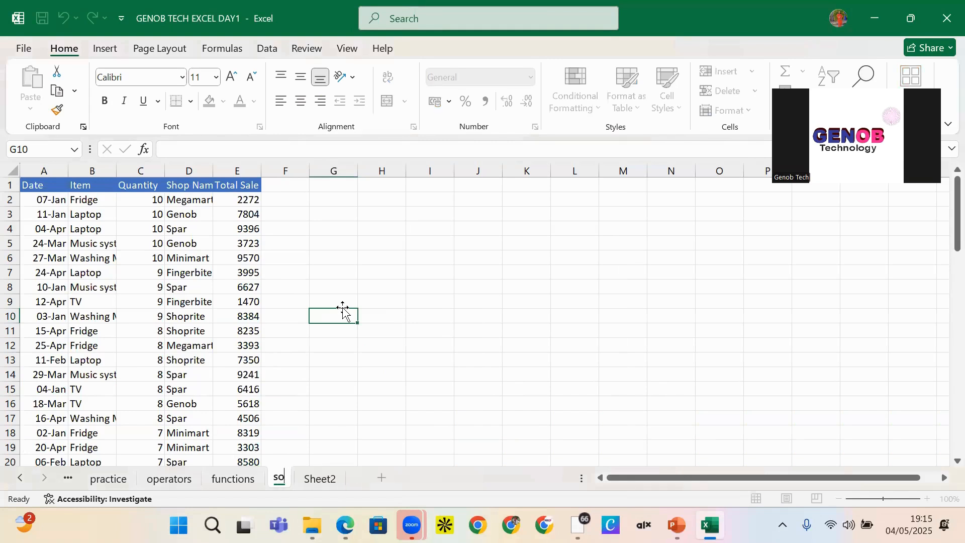
{"action": "type", "text": "rting"}
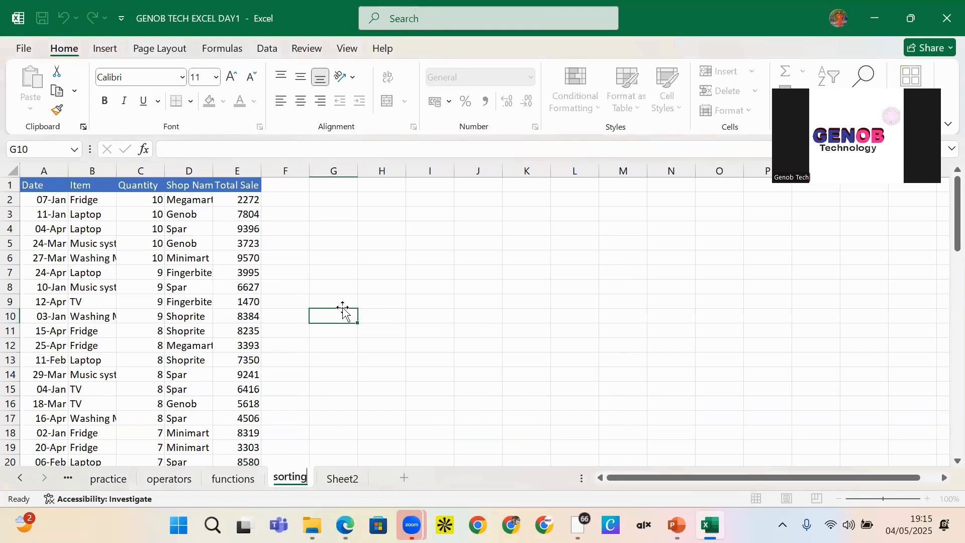
Rename the Sheet2 worksheet as "filter".
{"action": "left_click", "coordinate": [340, 475]}
{"action": "right_click", "coordinate": [340, 482]}
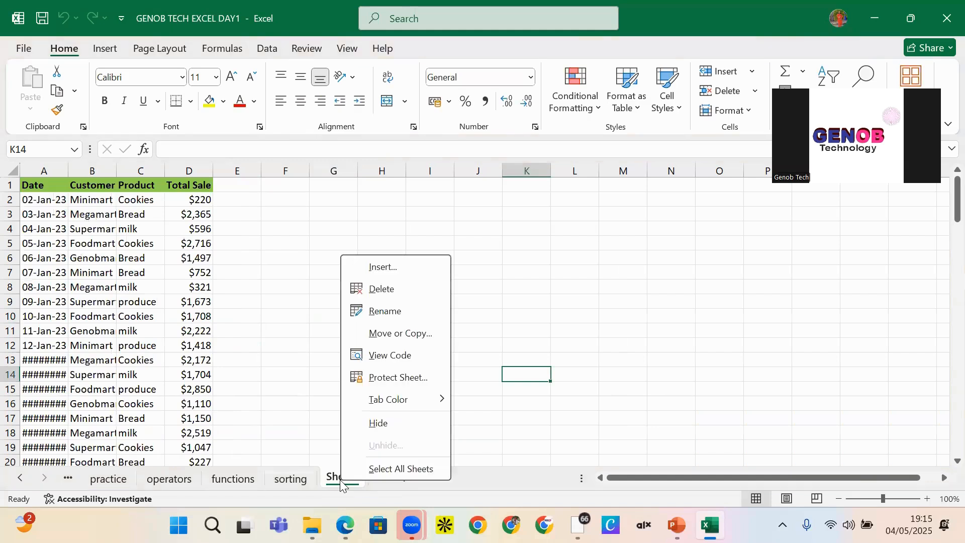
{"action": "left_click", "coordinate": [385, 311]}
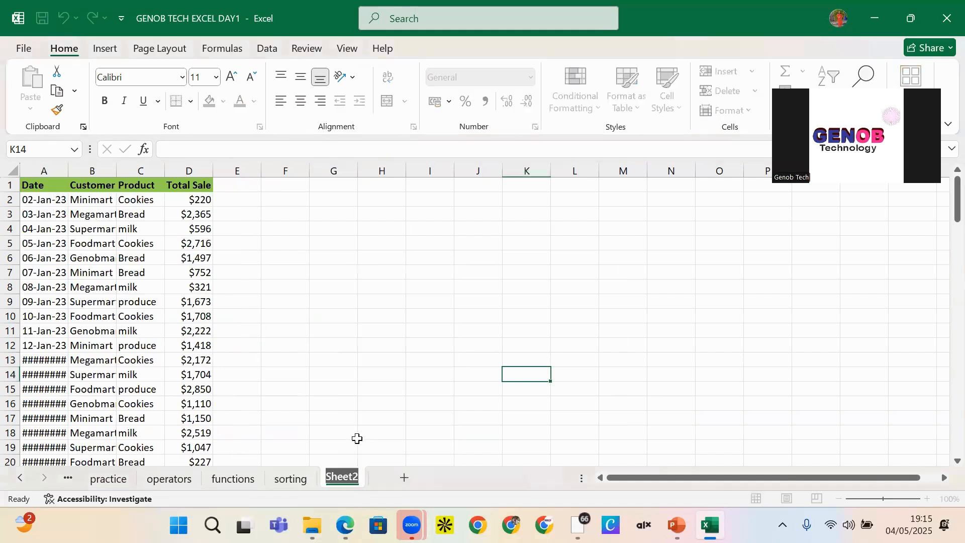
{"action": "type", "text": "filter"}
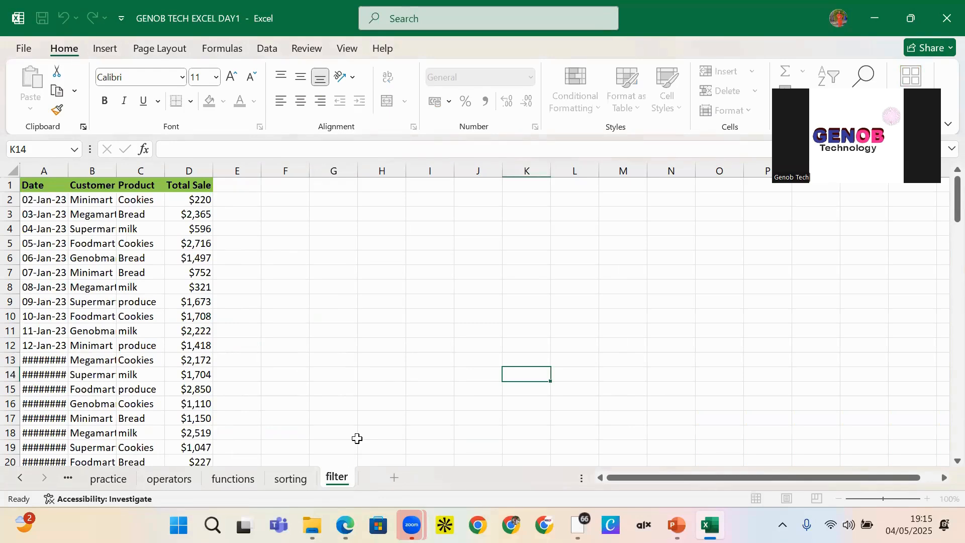
{"action": "left_click", "coordinate": [316, 258]}
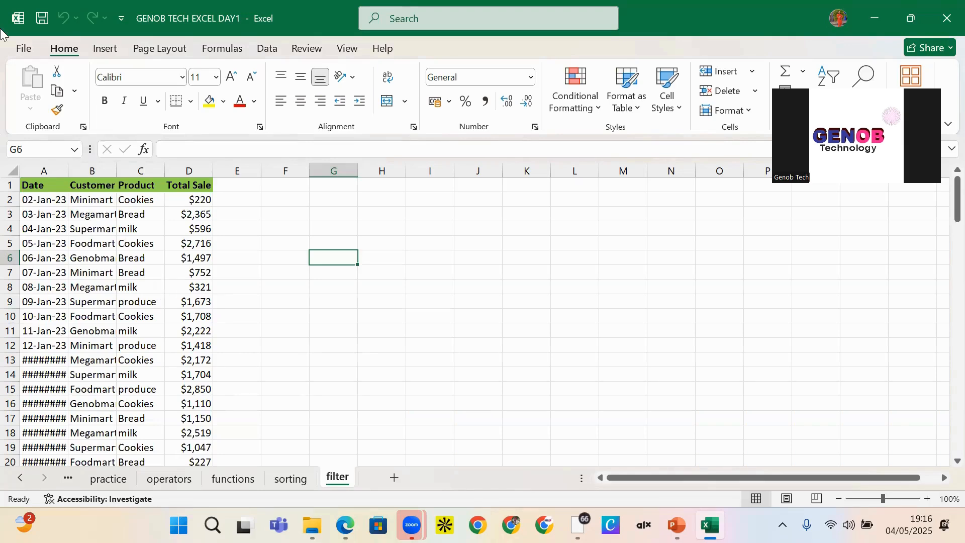
Collapse the ribbon to show more rows and switch to the sorting worksheet.
{"action": "double_click", "coordinate": [278, 51]}
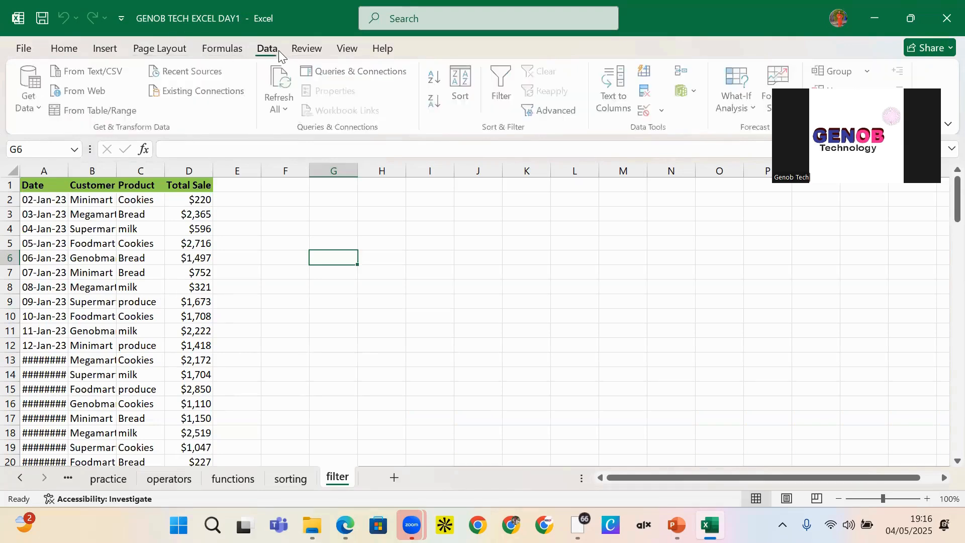
{"action": "left_click", "coordinate": [273, 53]}
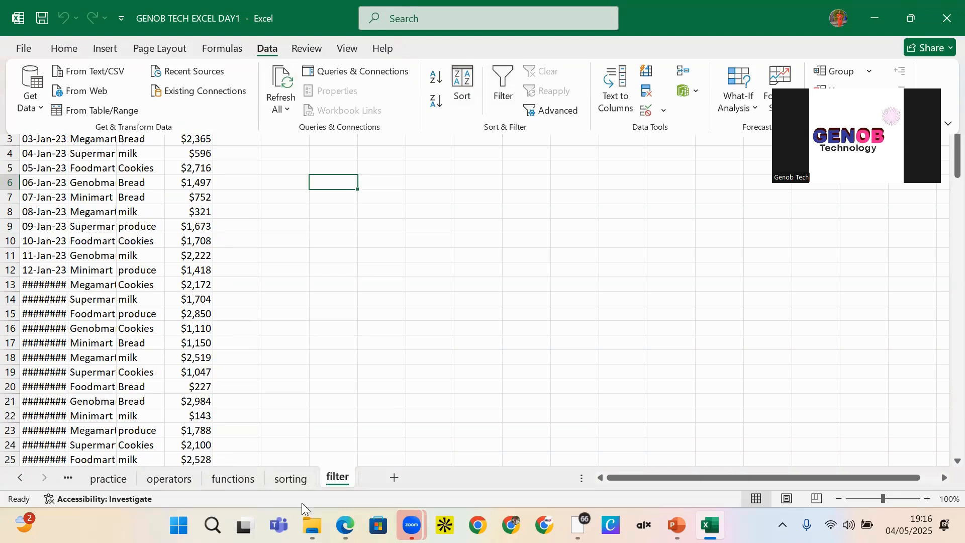
{"action": "double_click", "coordinate": [287, 486]}
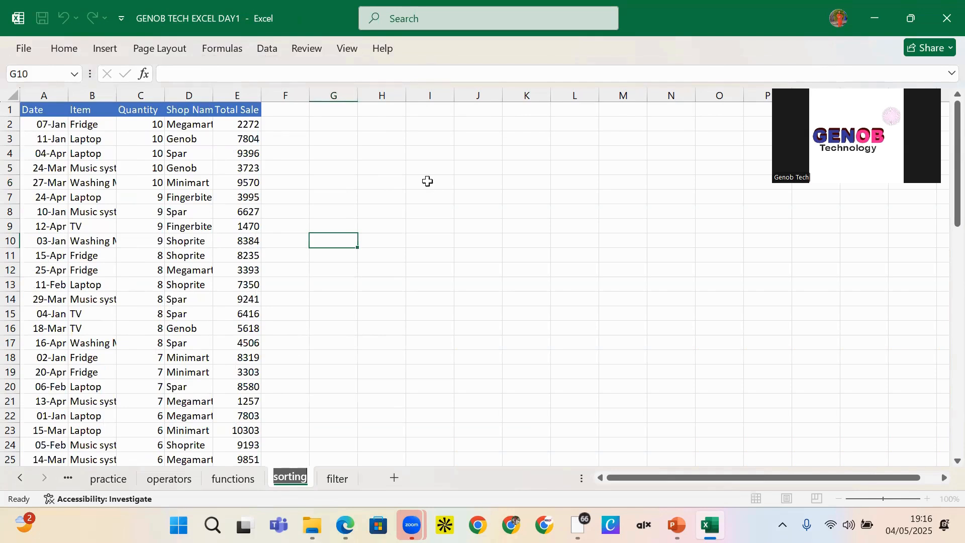
{"action": "double_click", "coordinate": [184, 197]}
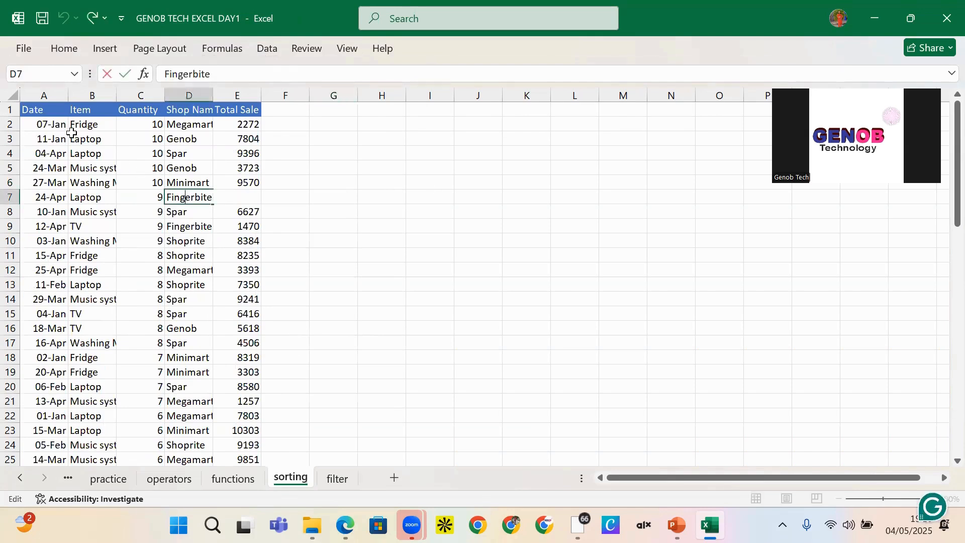
{"action": "left_click", "coordinate": [77, 113]}
Examine the Date column on the sorting sheet from its header to the last record in row 70.
{"action": "left_click", "coordinate": [48, 125]}
{"action": "left_click", "coordinate": [44, 112]}
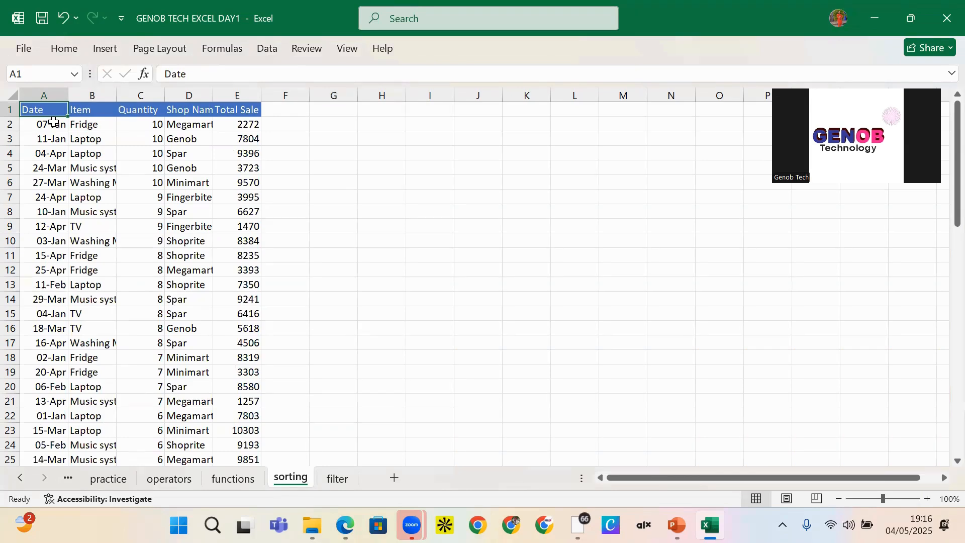
{"action": "scroll", "coordinate": [58, 367], "scroll_direction": "down", "scroll_amount": 11}
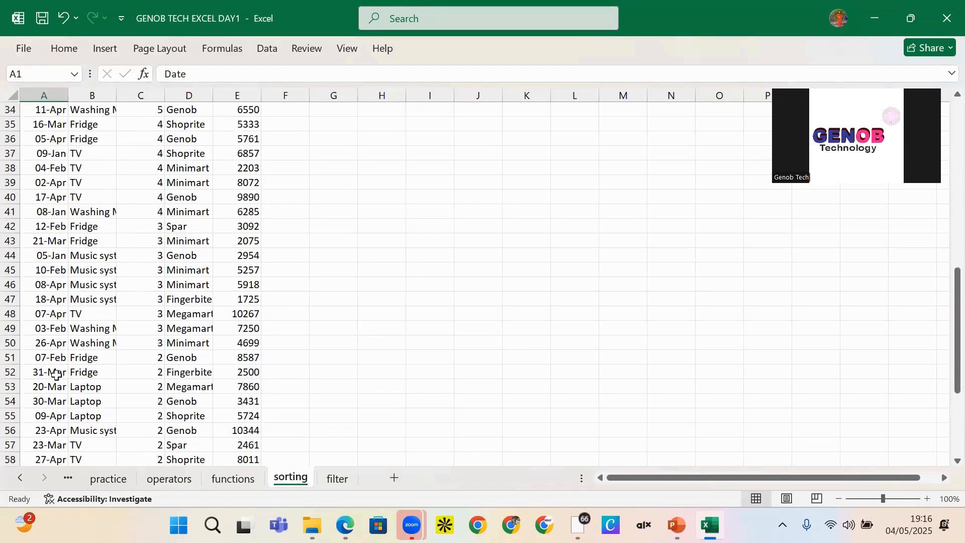
{"action": "scroll", "coordinate": [56, 375], "scroll_direction": "down", "scroll_amount": 7}
{"action": "left_click", "coordinate": [22, 326]}
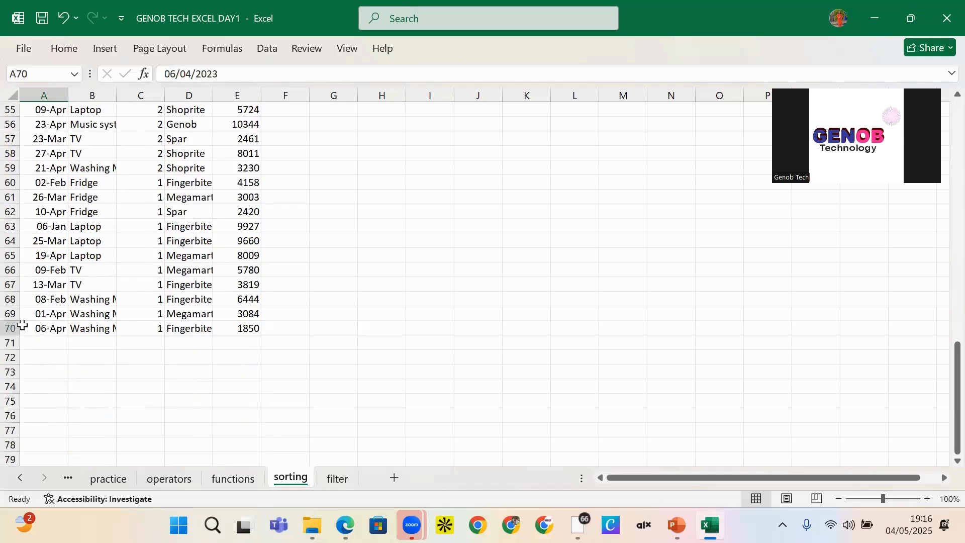
{"action": "scroll", "coordinate": [84, 191], "scroll_direction": "up", "scroll_amount": 13}
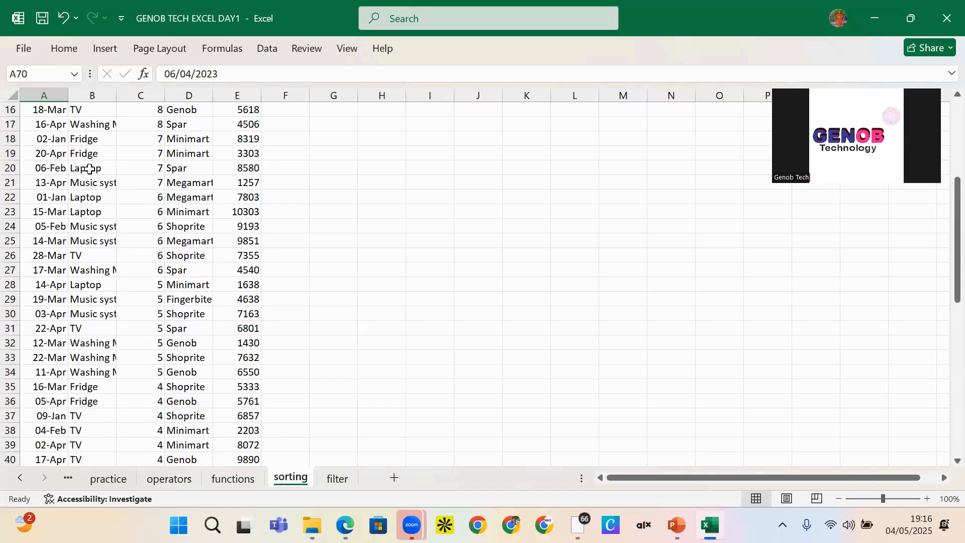
{"action": "scroll", "coordinate": [89, 169], "scroll_direction": "up", "scroll_amount": 5}
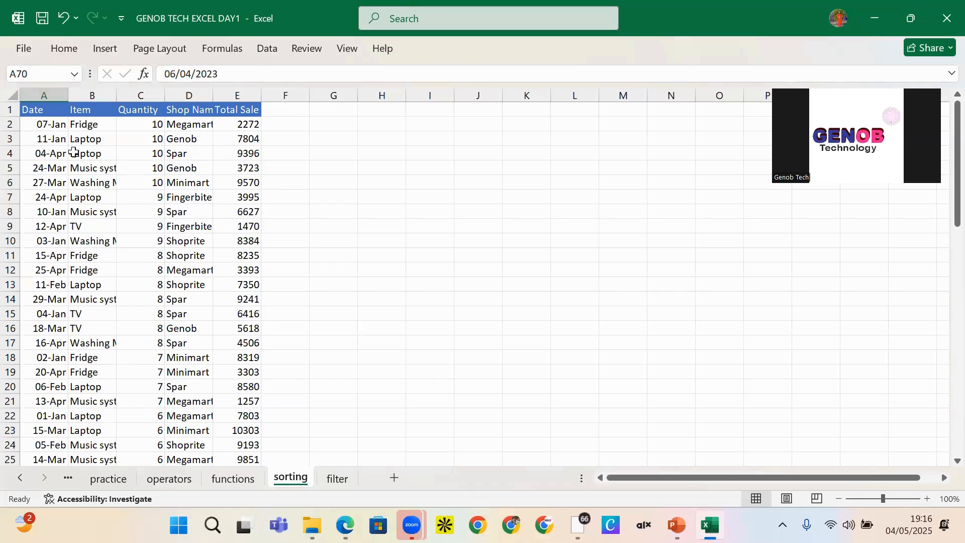
Examine the sales table's Date, Item, Quantity, Shop Name and Total Sale headers one after another.
{"action": "double_click", "coordinate": [39, 110]}
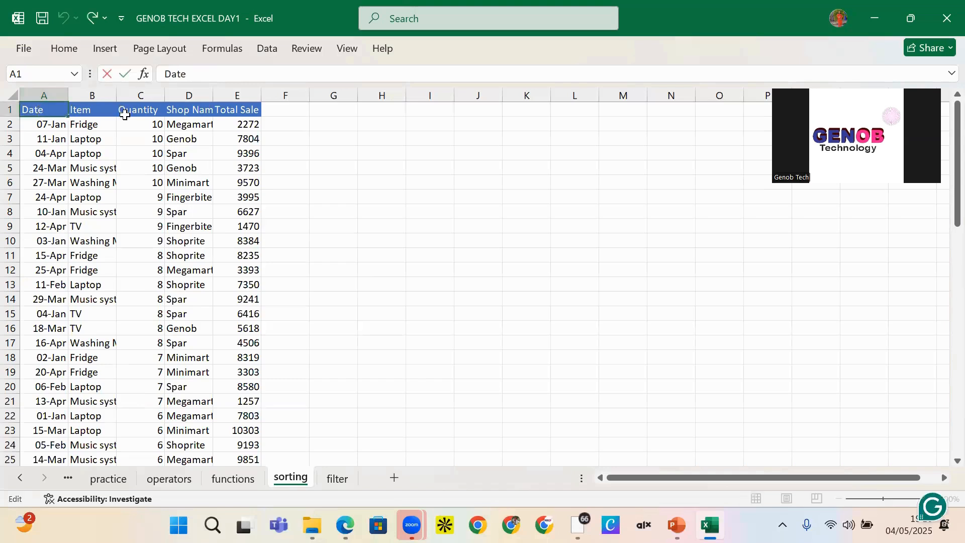
{"action": "left_click", "coordinate": [104, 113]}
{"action": "left_click", "coordinate": [137, 109]}
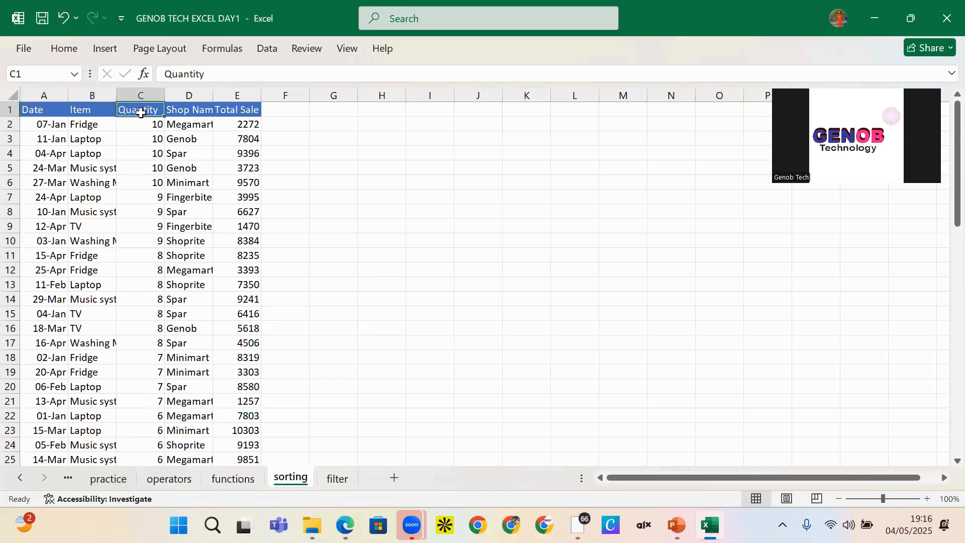
{"action": "double_click", "coordinate": [201, 107]}
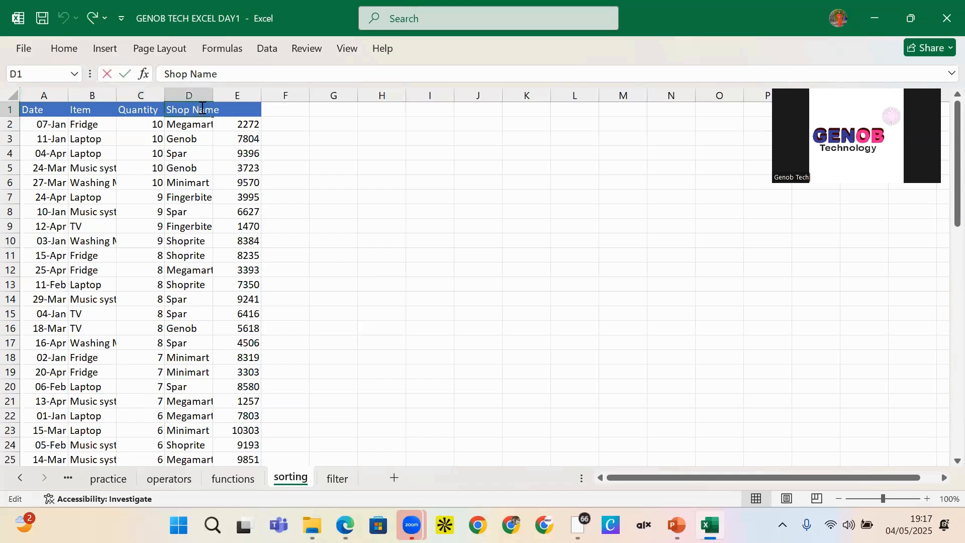
{"action": "left_click", "coordinate": [318, 169]}
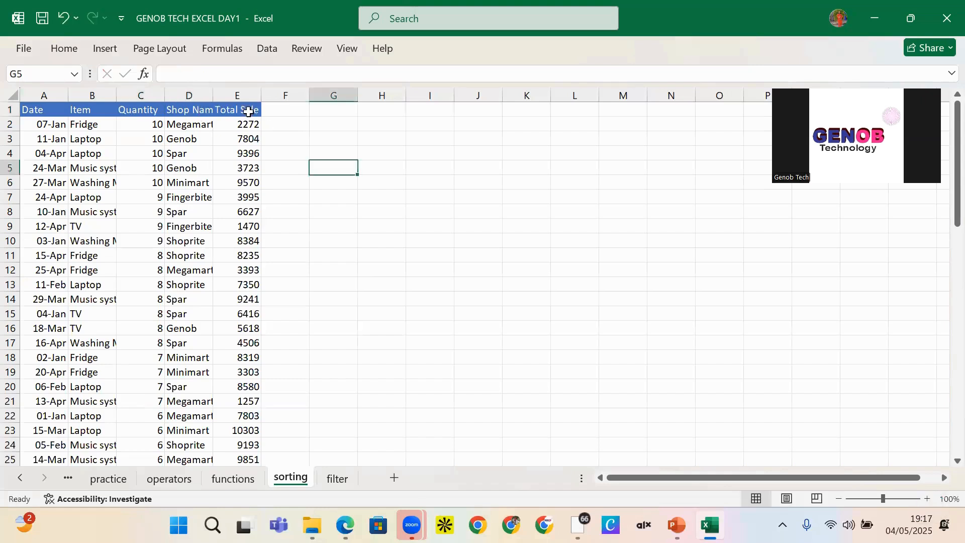
{"action": "double_click", "coordinate": [250, 111]}
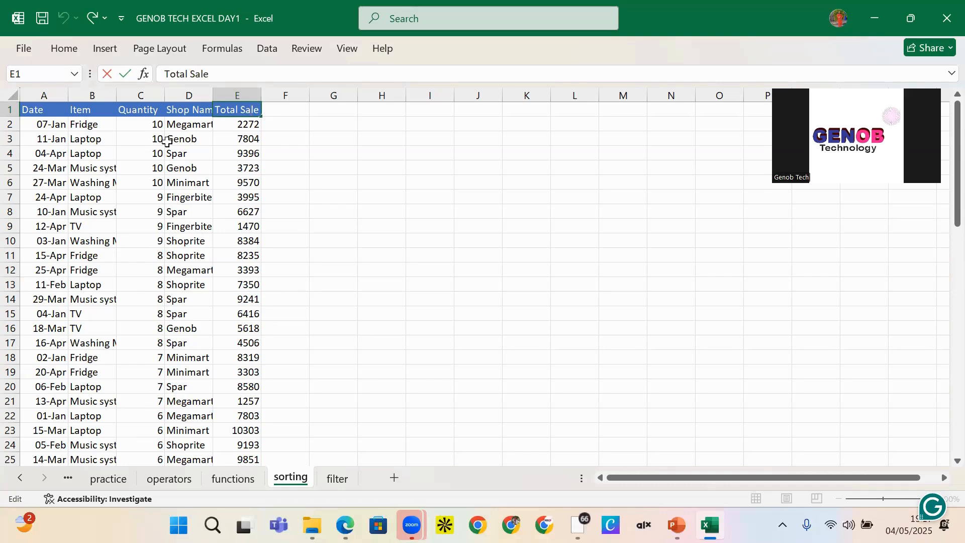
{"action": "key", "text": "Escape"}
Inspect the Total Sale figures from cell E2 down to the last record in E70.
{"action": "left_click", "coordinate": [245, 126]}
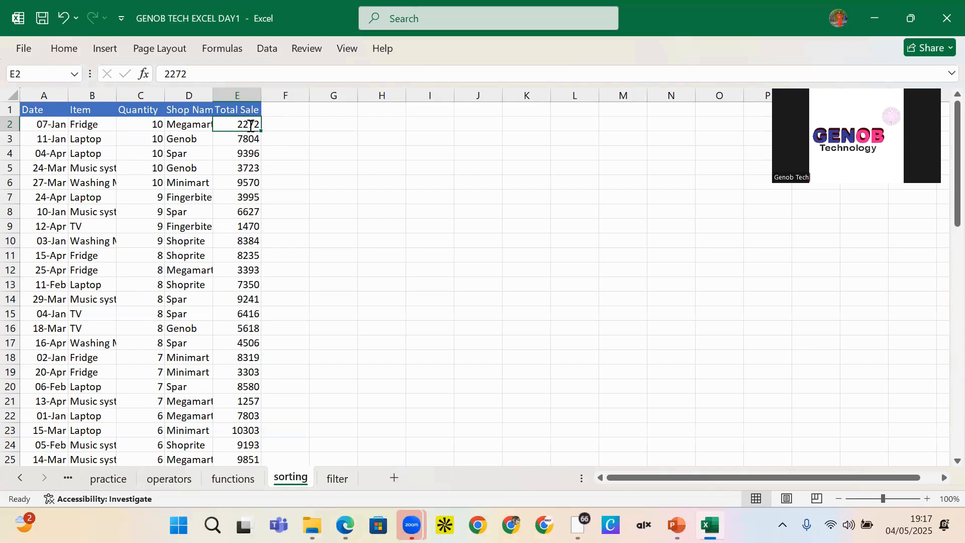
{"action": "left_click", "coordinate": [770, 74]}
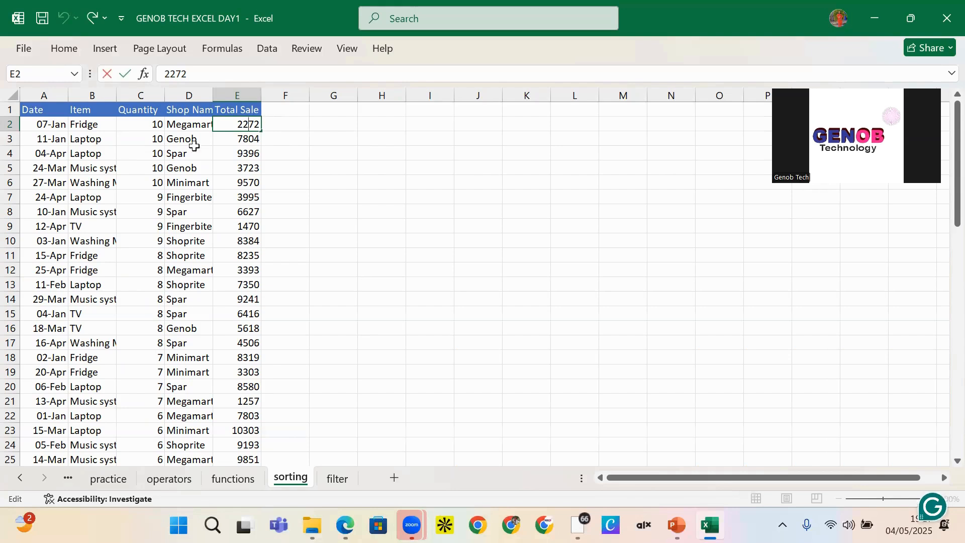
{"action": "left_click", "coordinate": [240, 133]}
{"action": "left_click", "coordinate": [233, 184]}
{"action": "left_click", "coordinate": [256, 125]}
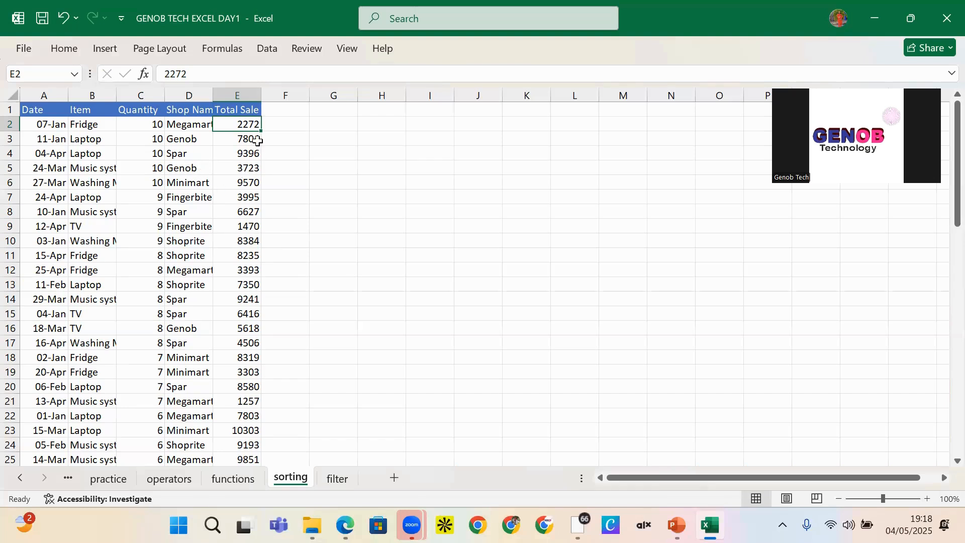
{"action": "left_click", "coordinate": [275, 156]}
{"action": "left_click", "coordinate": [250, 126]}
{"action": "key", "text": "ctrl+Down"}
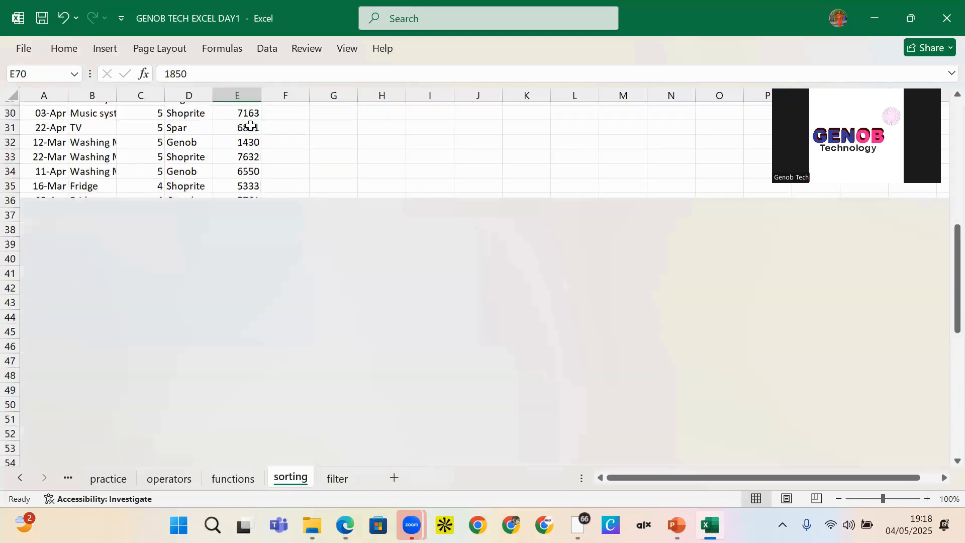
{"action": "scroll", "coordinate": [249, 129], "scroll_direction": "up", "scroll_amount": 19}
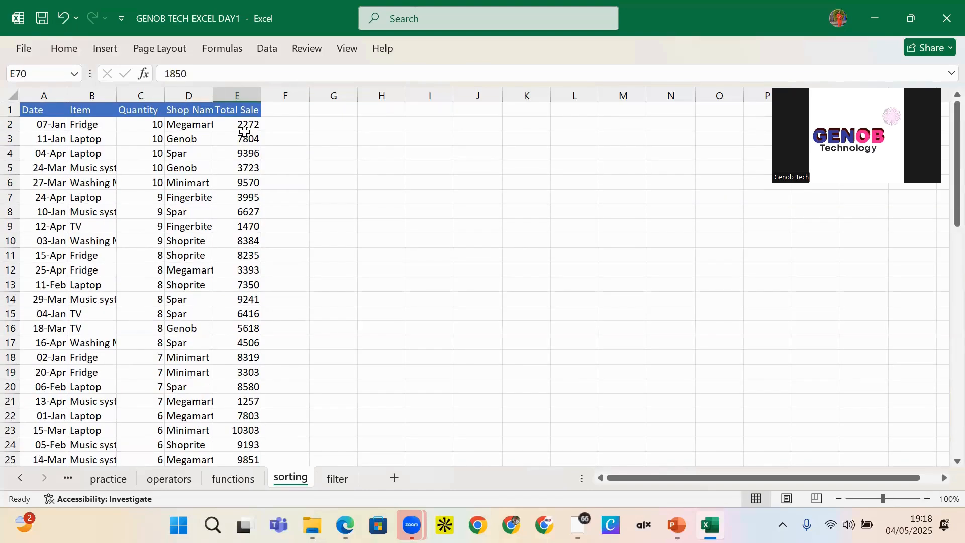
Select all Total Sale values in the sorting sheet, from E2 down to E70, without the header.
{"action": "left_click_drag", "start_coordinate": [249, 126], "coordinate": [217, 325]}
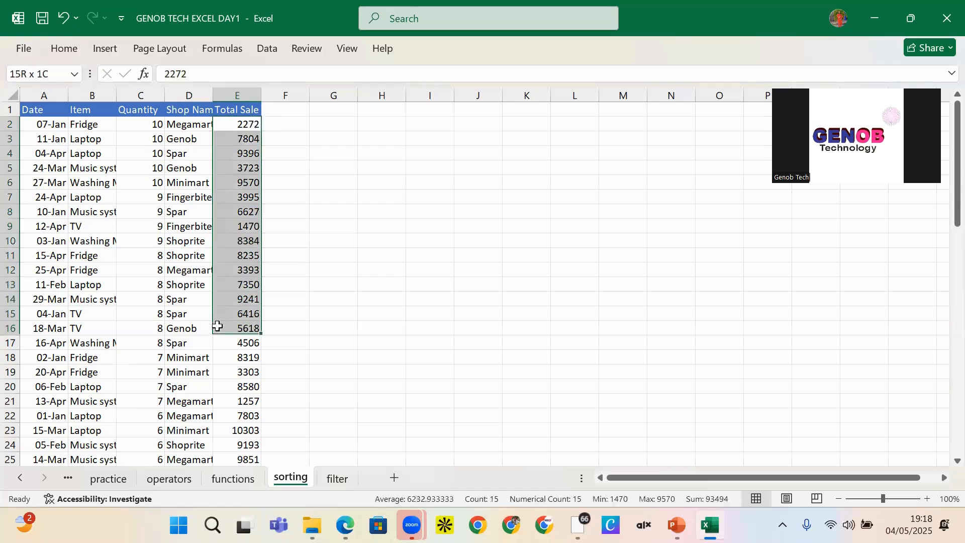
{"action": "left_click", "coordinate": [276, 211]}
{"action": "left_click", "coordinate": [249, 125]}
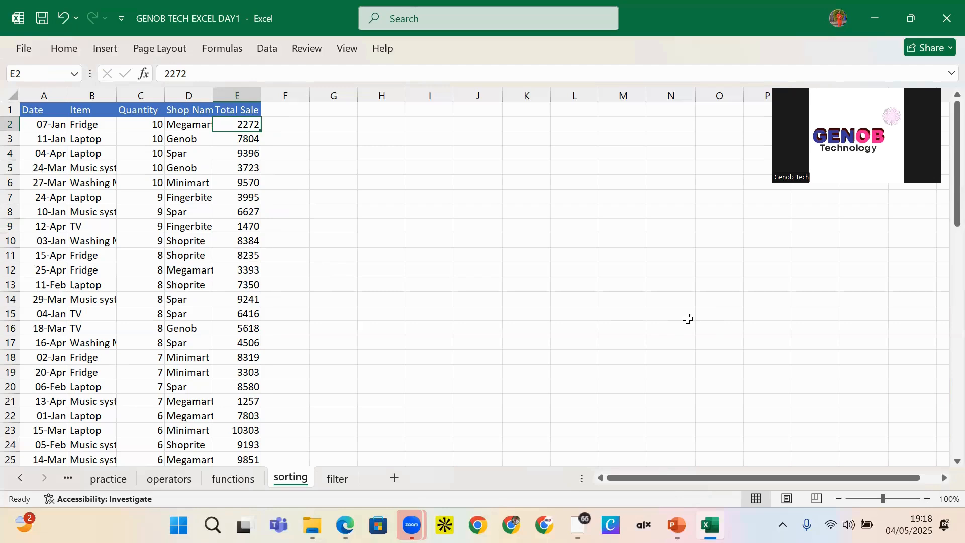
{"action": "key", "text": "ctrl+shift+Down"}
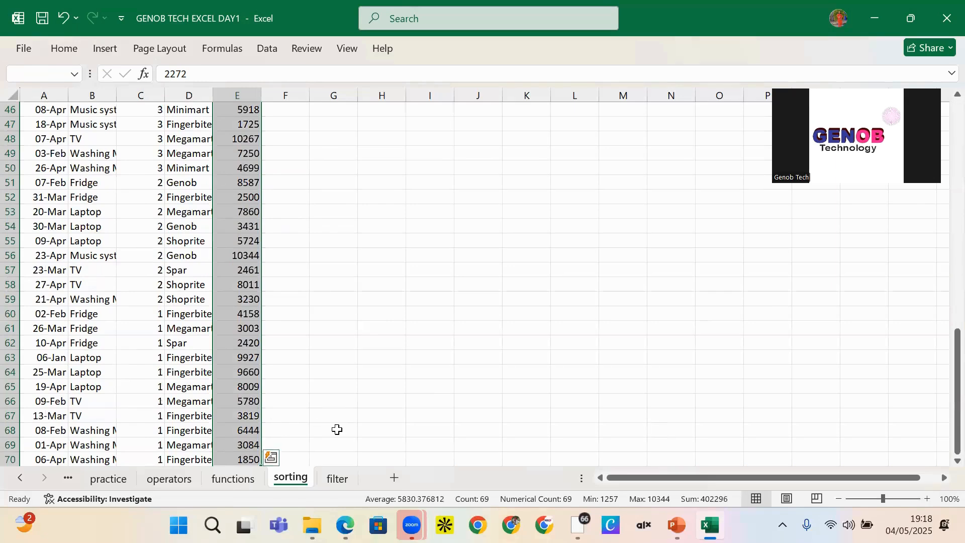
{"action": "scroll", "coordinate": [250, 229], "scroll_direction": "up", "scroll_amount": 7}
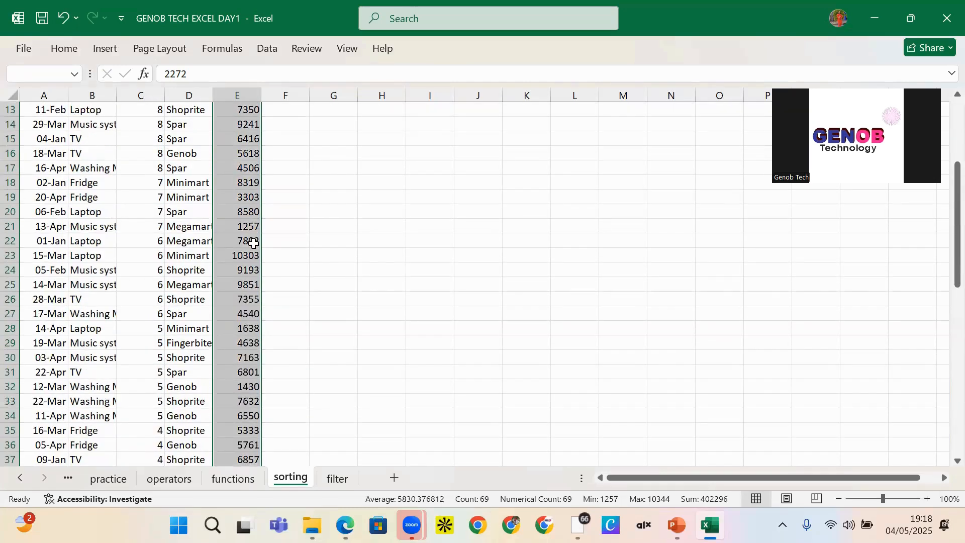
{"action": "scroll", "coordinate": [244, 258], "scroll_direction": "up", "scroll_amount": 4}
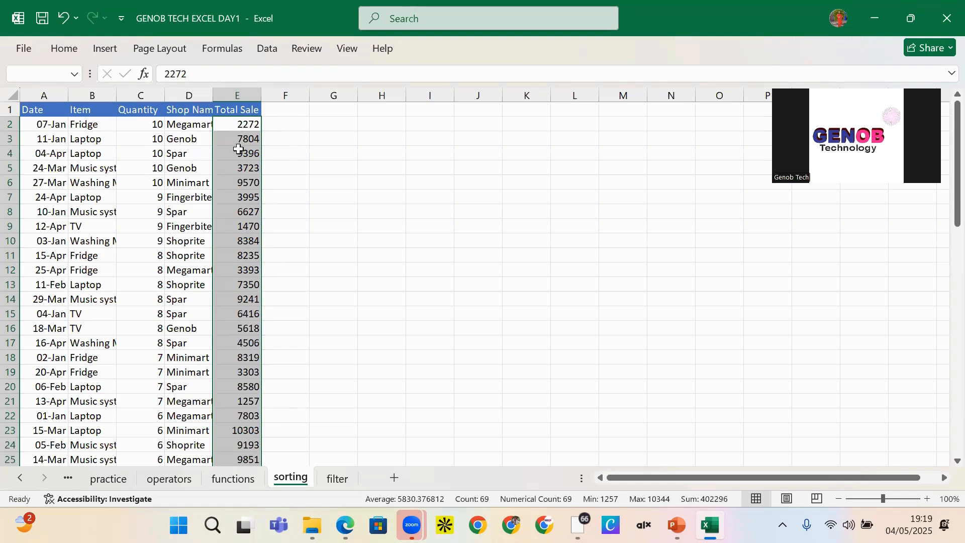
Inspect the Date column down to the last record in row 70 and return to its header.
{"action": "left_click", "coordinate": [59, 128]}
{"action": "left_click", "coordinate": [91, 211]}
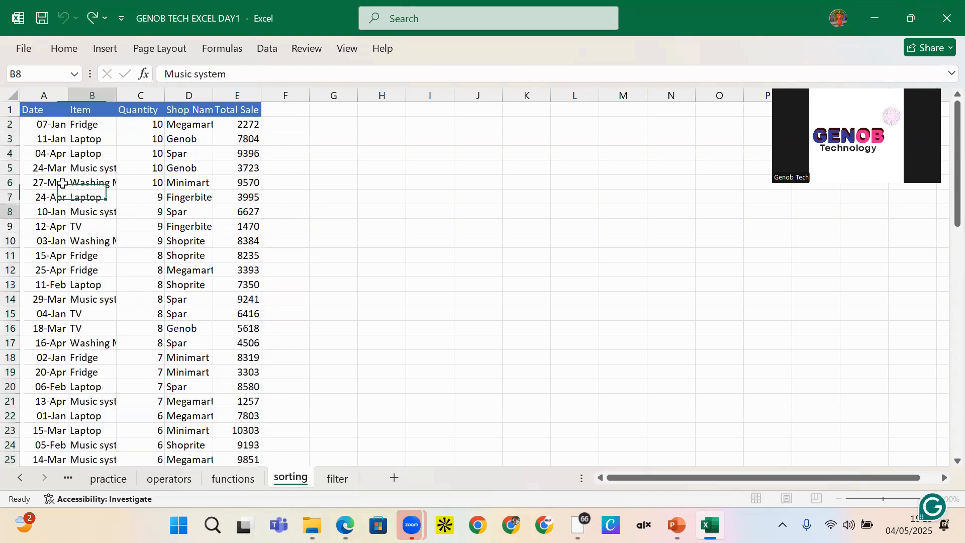
{"action": "left_click", "coordinate": [35, 131]}
{"action": "key", "text": "ctrl+Down"}
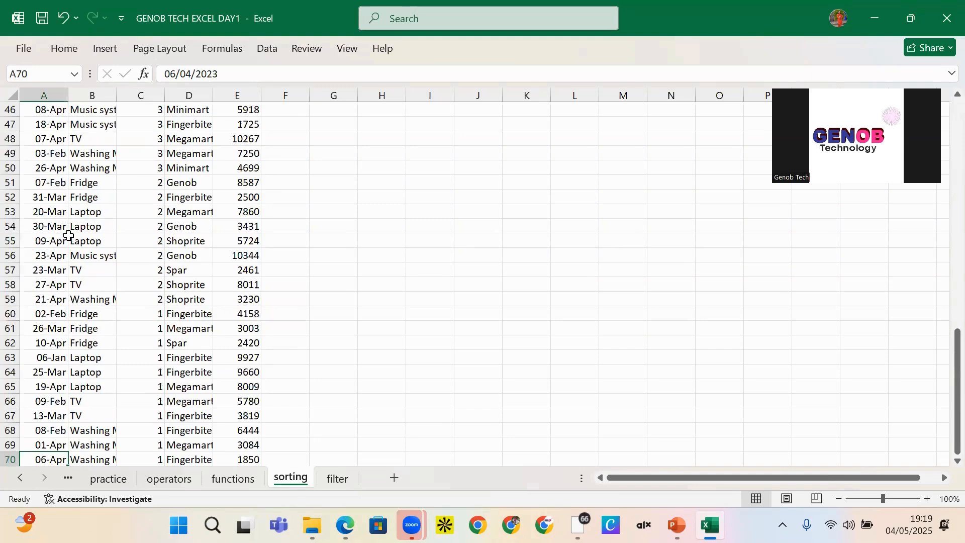
{"action": "key", "text": "ctrl+Up"}
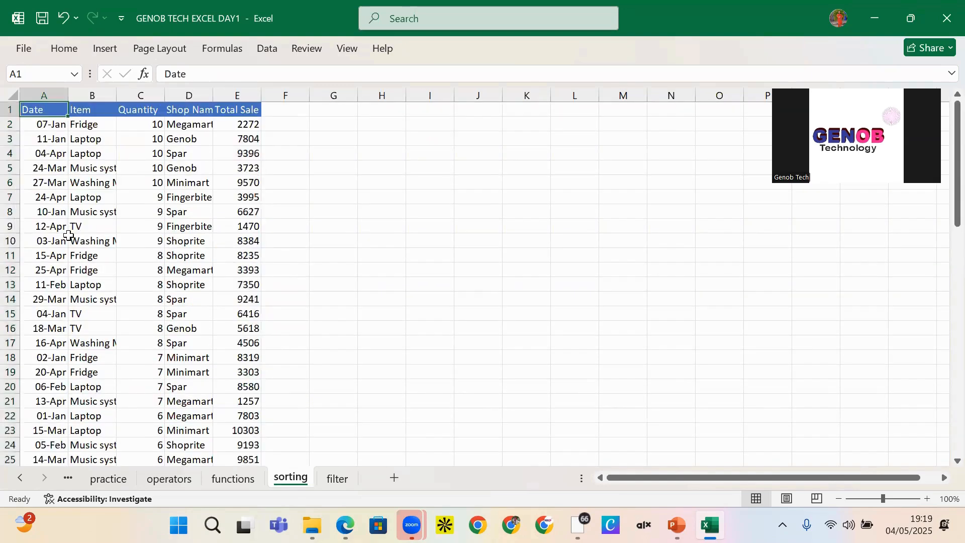
Select all sales records from A2 through E70, leaving out the header row.
{"action": "left_click", "coordinate": [44, 126]}
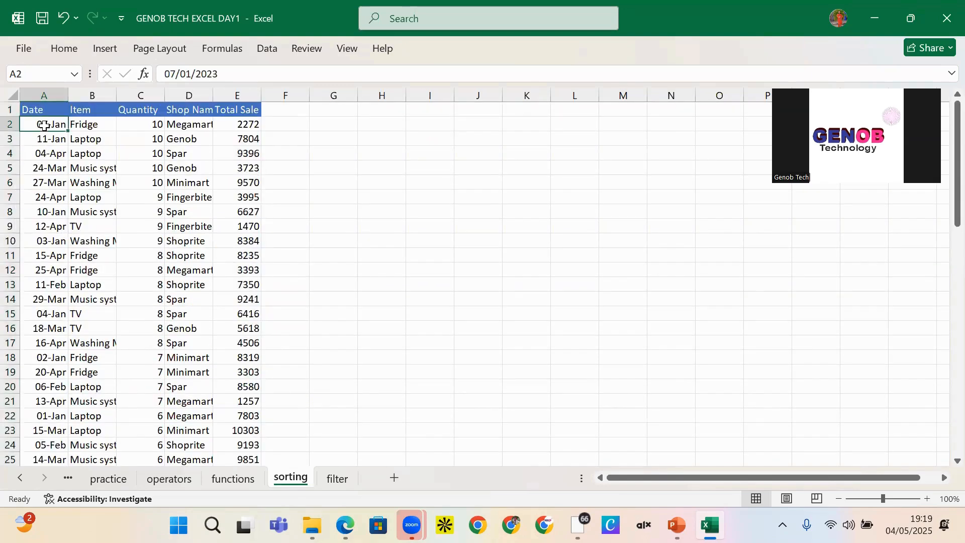
{"action": "key", "text": "ctrl+shift+Right"}
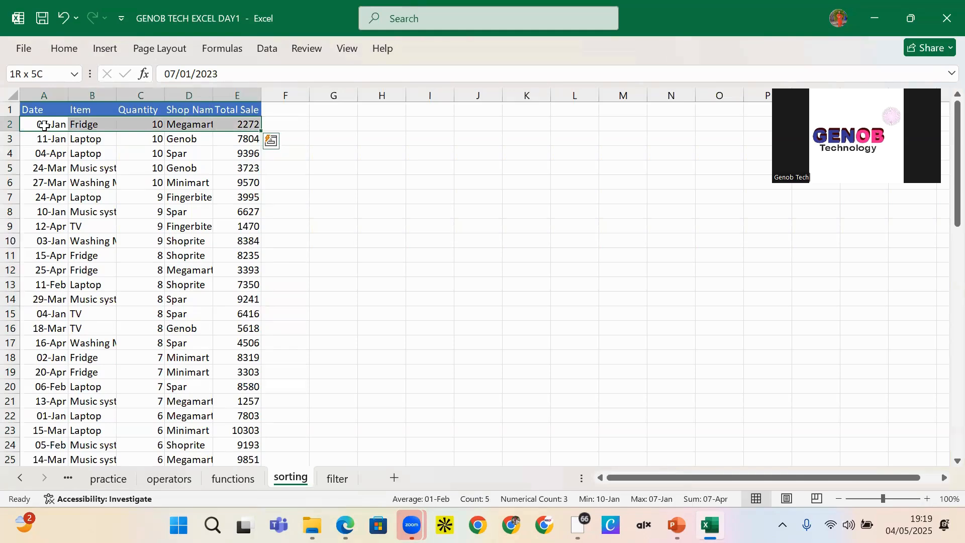
{"action": "key", "text": "ctrl+shift+Down"}
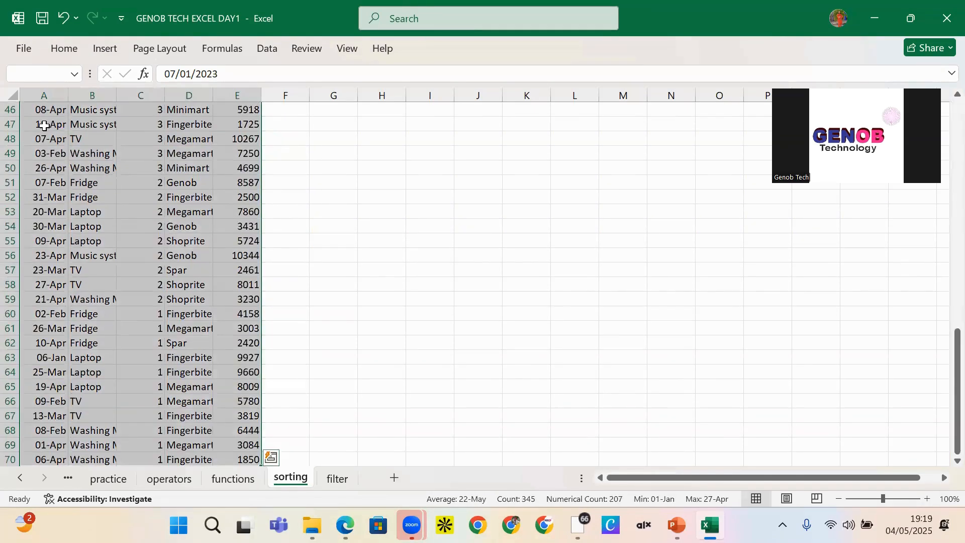
{"action": "key", "text": "ctrl+Home"}
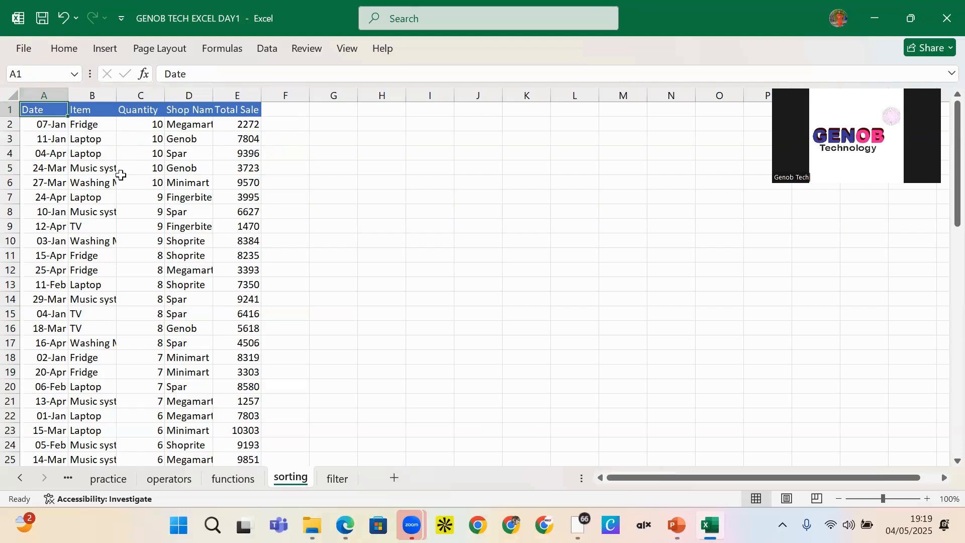
Fit the widths of columns A through E to their contents so all item and shop names show in full.
{"action": "left_click", "coordinate": [51, 95]}
{"action": "left_click_drag", "start_coordinate": [68, 94], "coordinate": [114, 95]}
{"action": "left_click_drag", "start_coordinate": [114, 104], "coordinate": [249, 107]}
{"action": "key", "text": "ctrl+z"}
{"action": "left_click", "coordinate": [250, 107]}
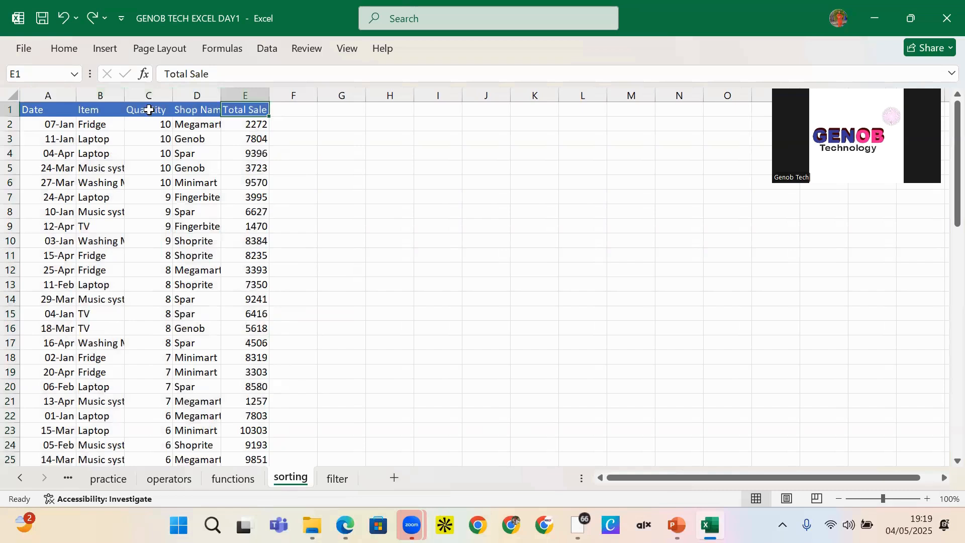
{"action": "left_click_drag", "start_coordinate": [50, 95], "coordinate": [247, 104]}
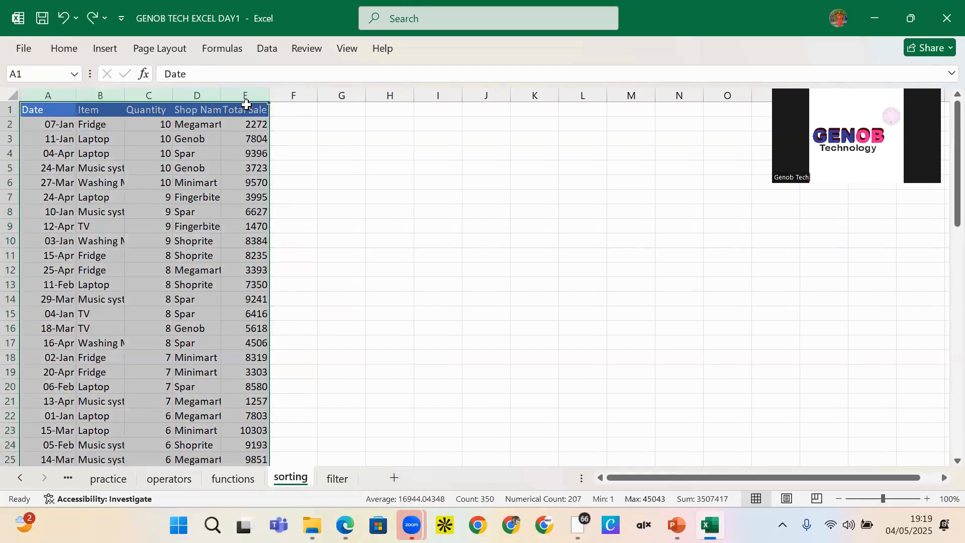
{"action": "double_click", "coordinate": [172, 91]}
{"action": "left_click", "coordinate": [171, 94]}
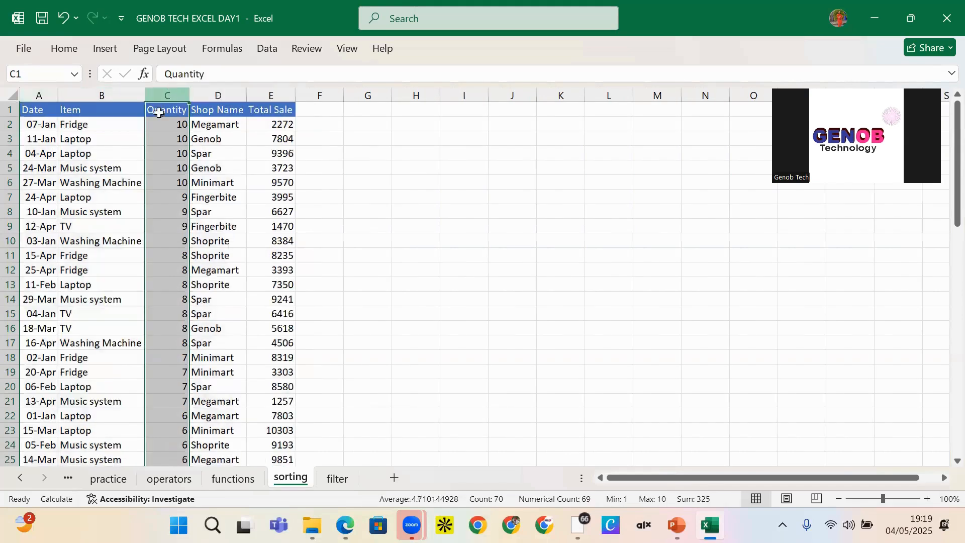
{"action": "left_click", "coordinate": [216, 243]}
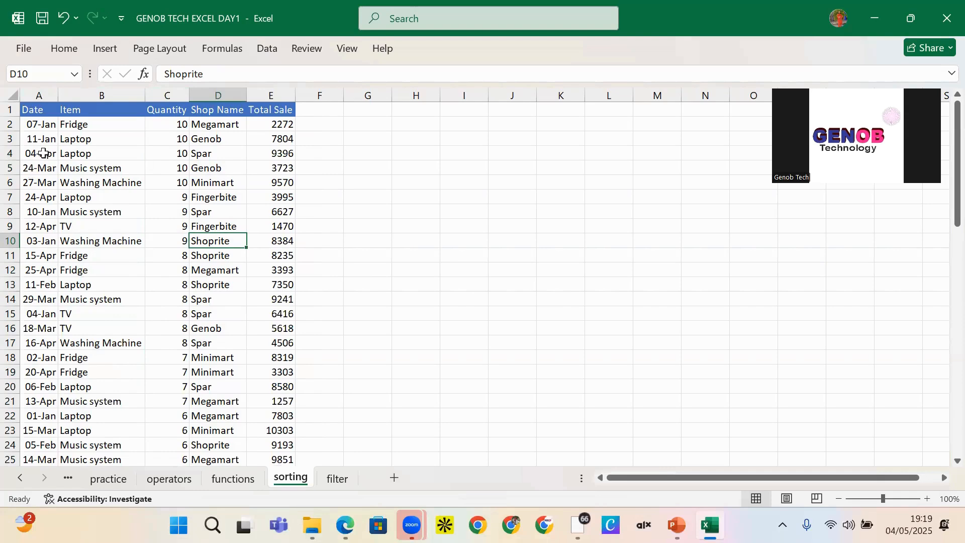
{"action": "left_click", "coordinate": [34, 121]}
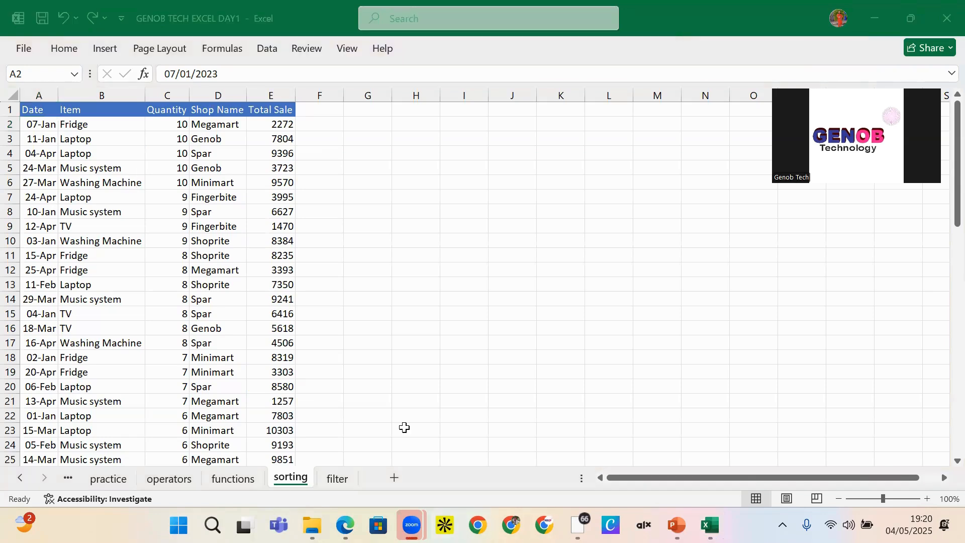
{"action": "key", "text": "F2"}
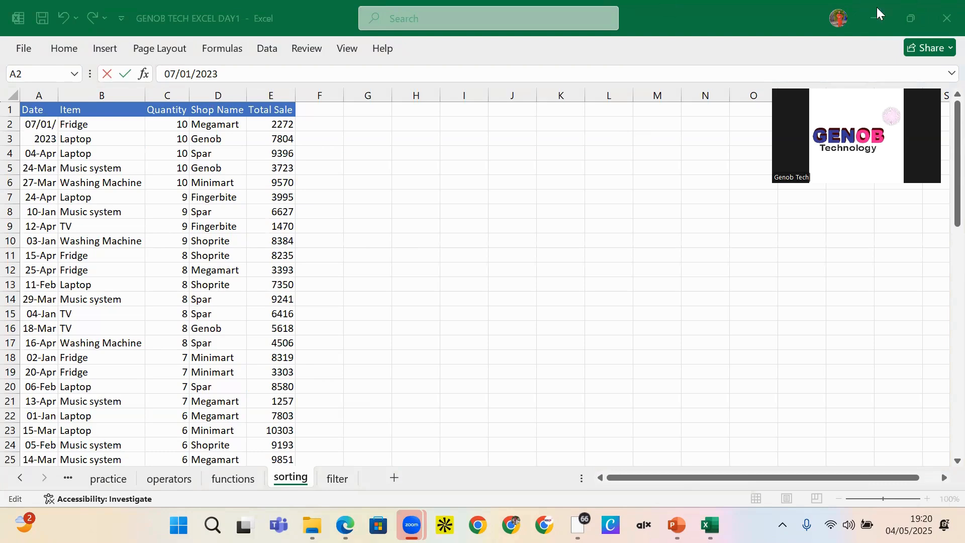
{"action": "left_click", "coordinate": [144, 204]}
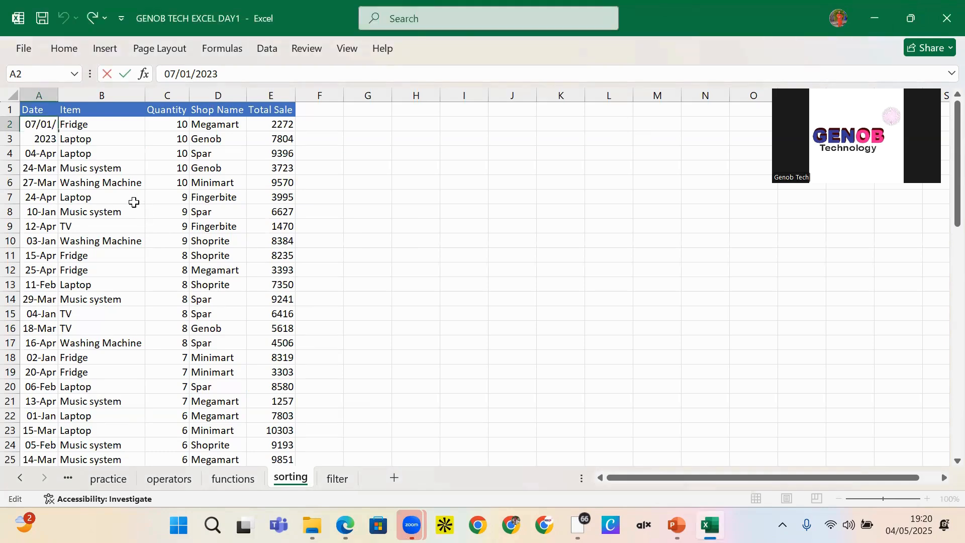
{"action": "left_click", "coordinate": [131, 202]}
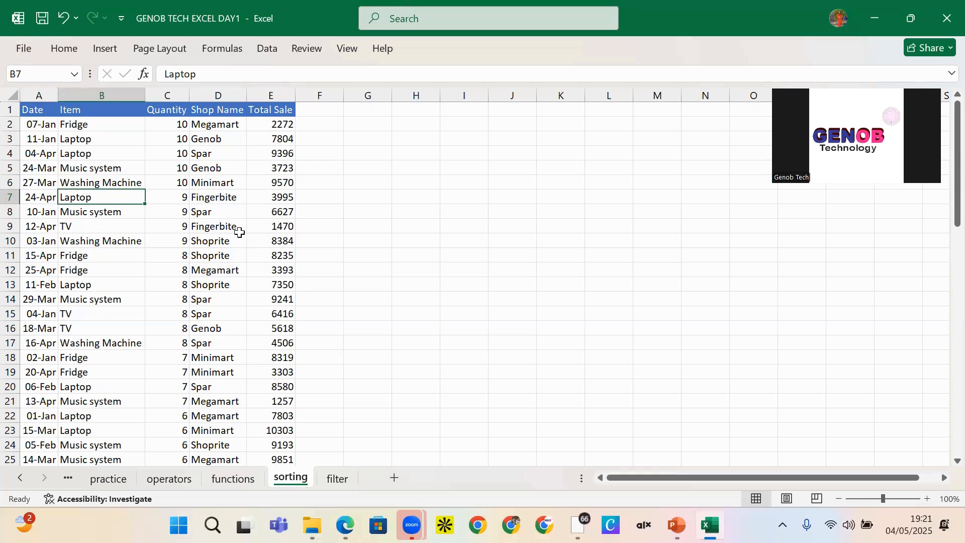
{"action": "left_click", "coordinate": [221, 199]}
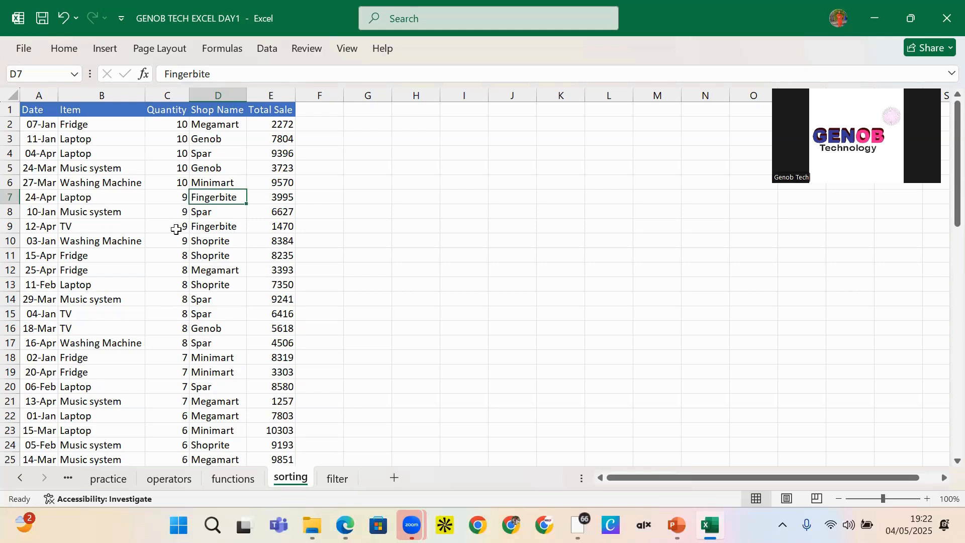
{"action": "left_click", "coordinate": [54, 137]}
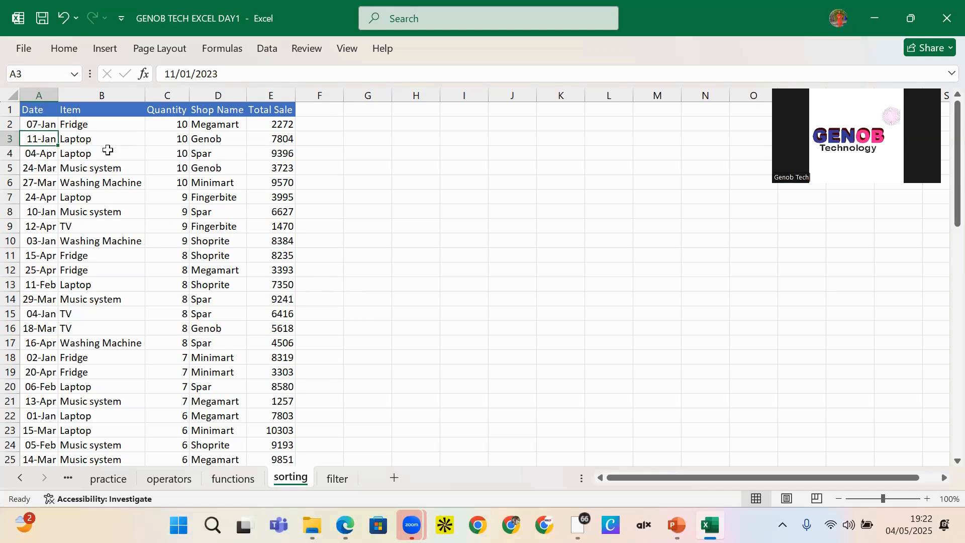
{"action": "left_click", "coordinate": [90, 183]}
{"action": "left_click_drag", "start_coordinate": [534, 148], "coordinate": [538, 149]}
{"action": "left_click", "coordinate": [545, 112]}
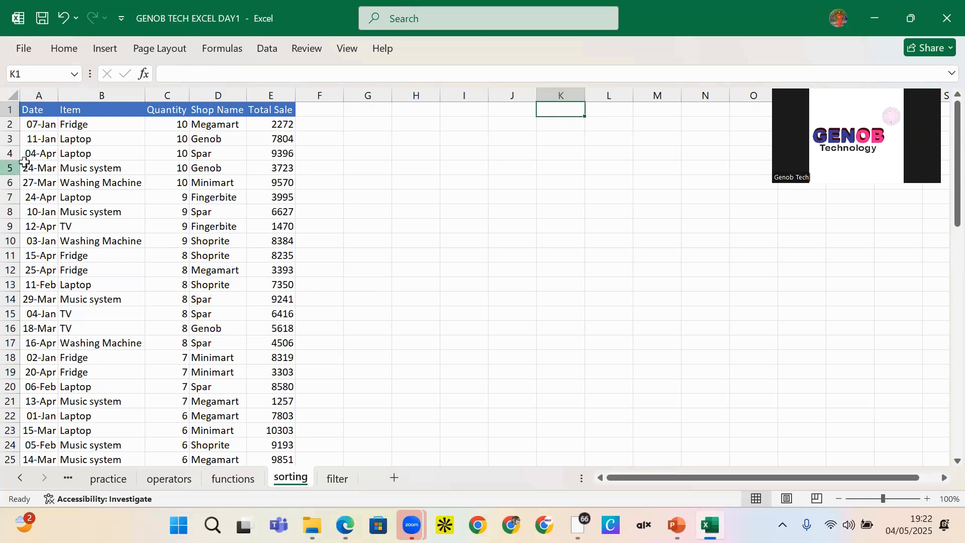
Inspect the Item column down to its last record in row 70 and return to the table's start.
{"action": "left_click", "coordinate": [55, 152]}
{"action": "left_click", "coordinate": [80, 141]}
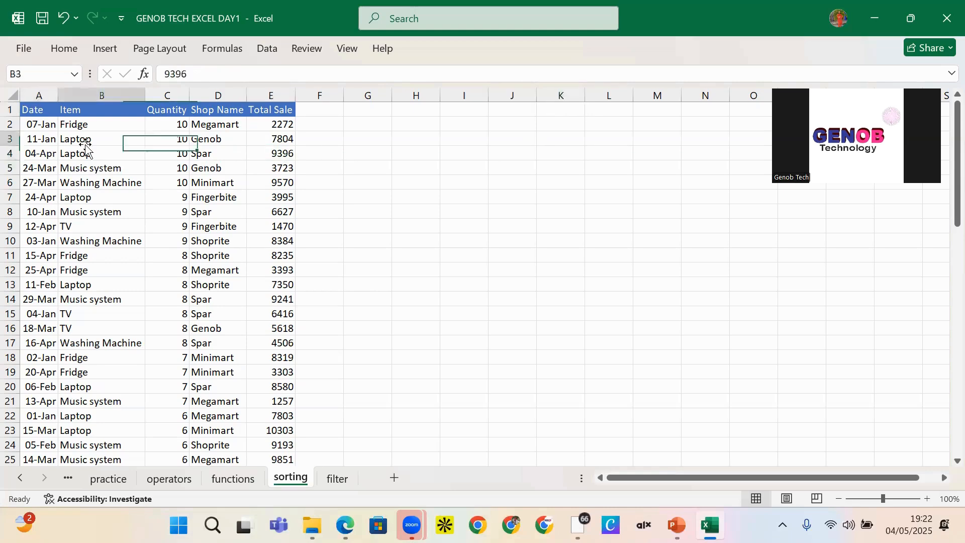
{"action": "key", "text": "ctrl+Down"}
{"action": "scroll", "coordinate": [127, 171], "scroll_direction": "up", "scroll_amount": 19}
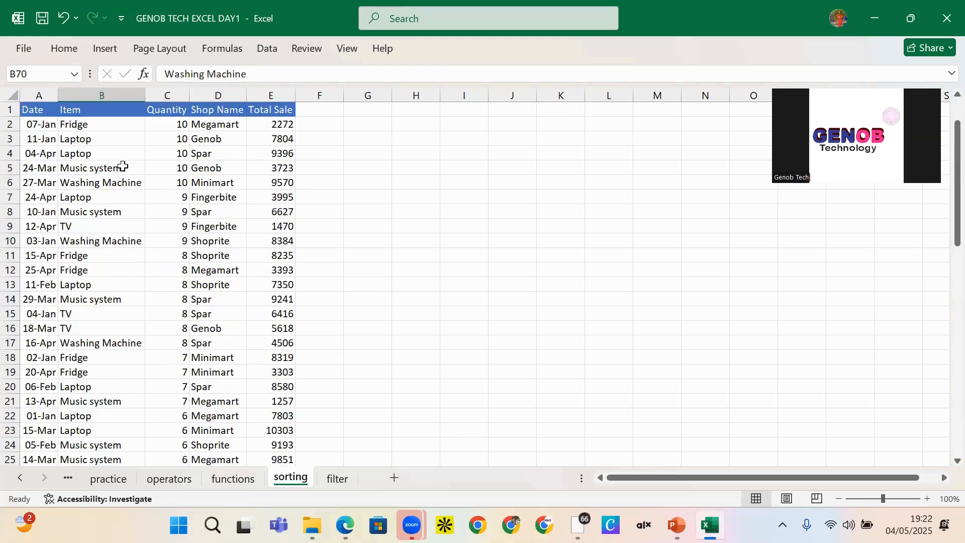
{"action": "left_click", "coordinate": [125, 165]}
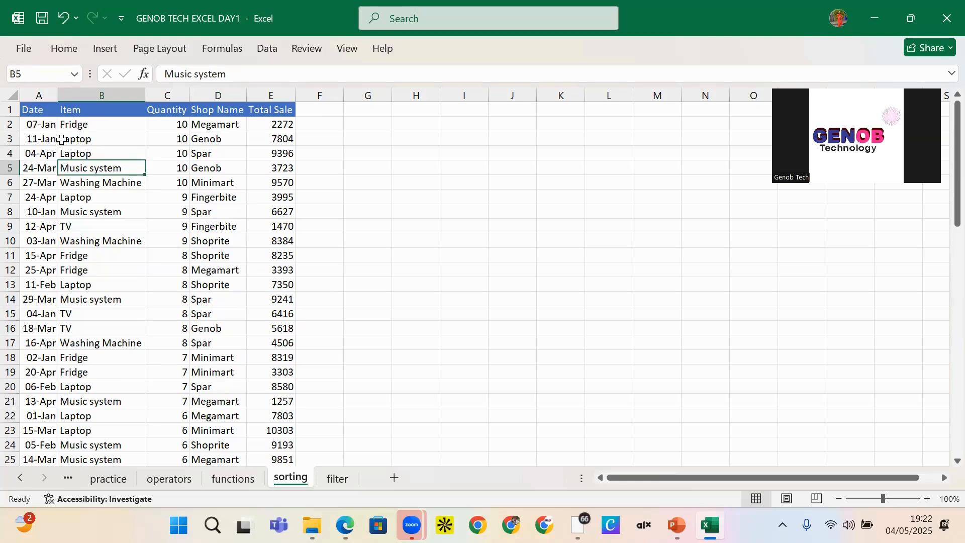
Bring up the data sorting commands and inspect the Quantity column down to its last record in C70.
{"action": "left_click", "coordinate": [268, 49]}
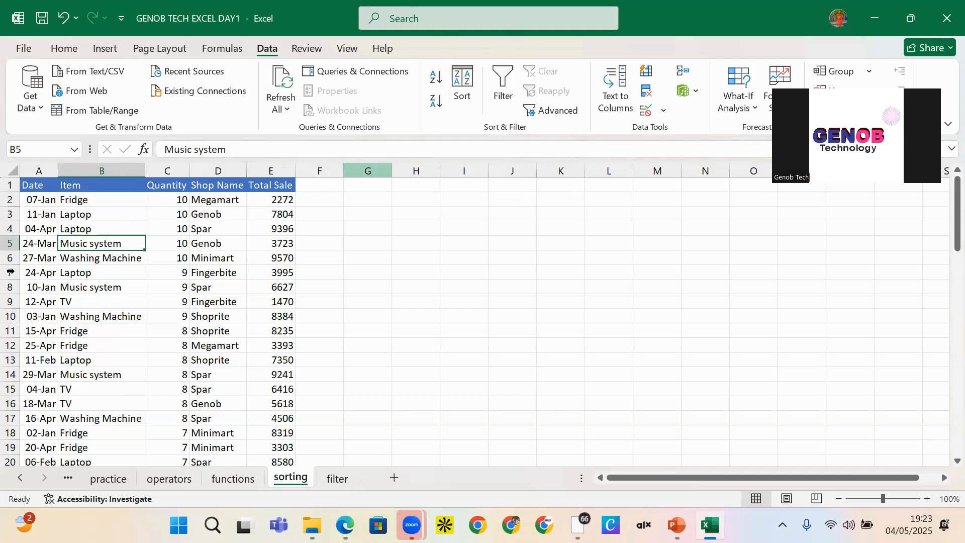
{"action": "left_click", "coordinate": [56, 215]}
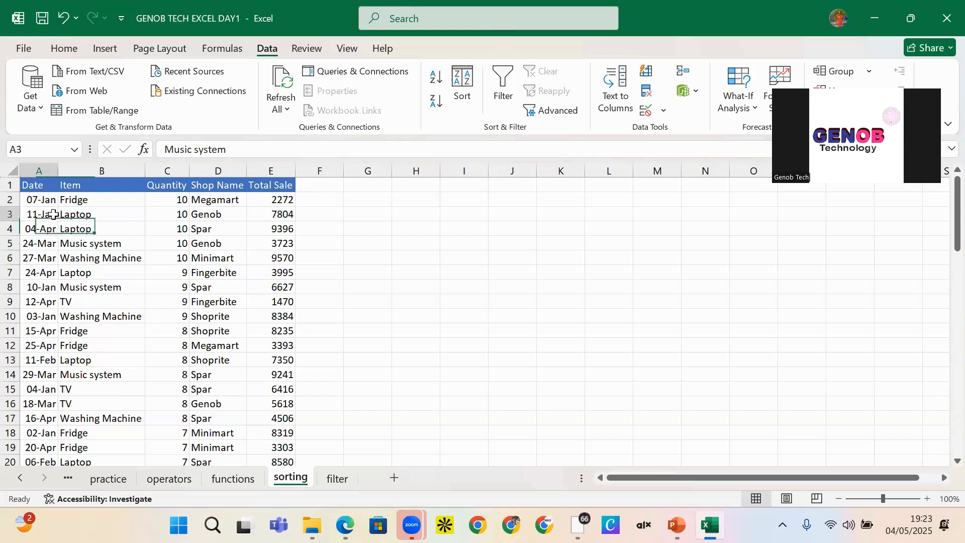
{"action": "left_click", "coordinate": [53, 199]}
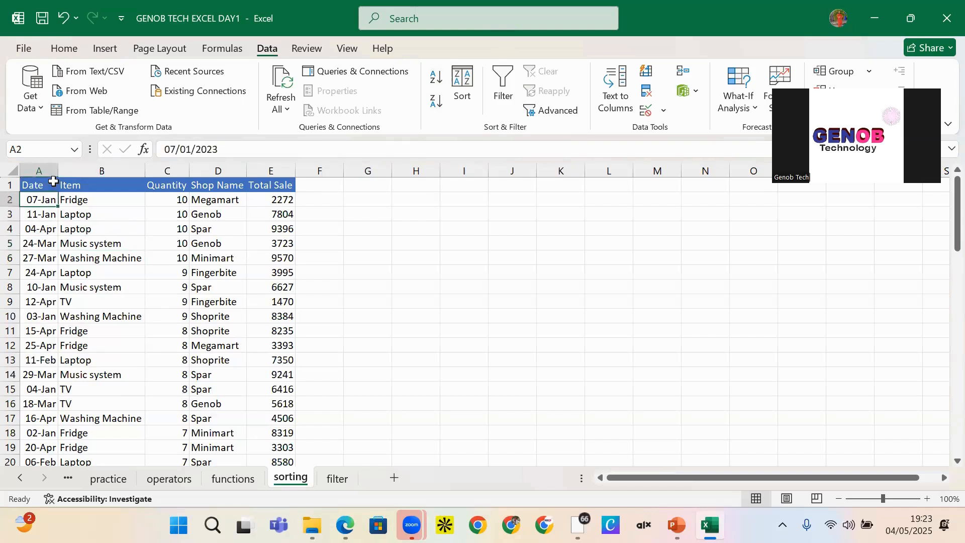
{"action": "double_click", "coordinate": [52, 183]}
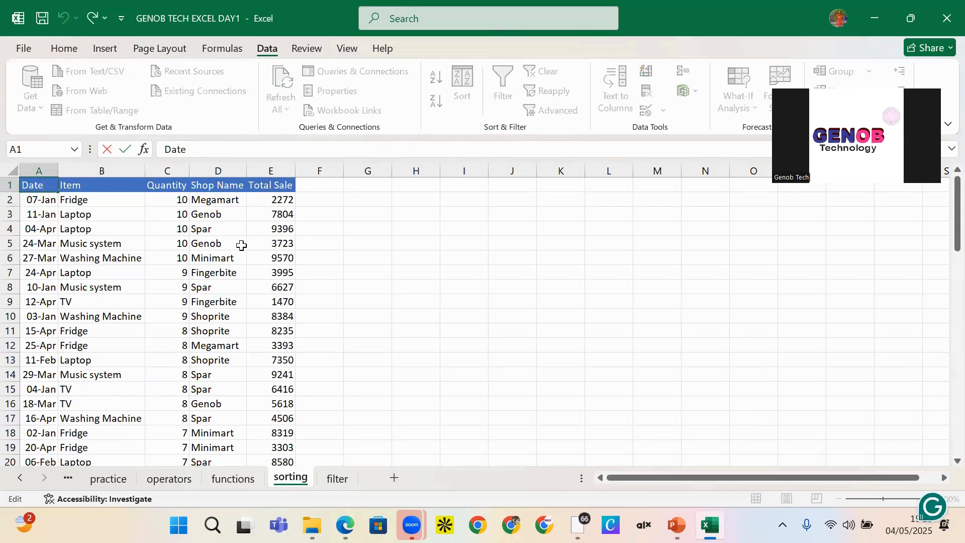
{"action": "left_click", "coordinate": [148, 234]}
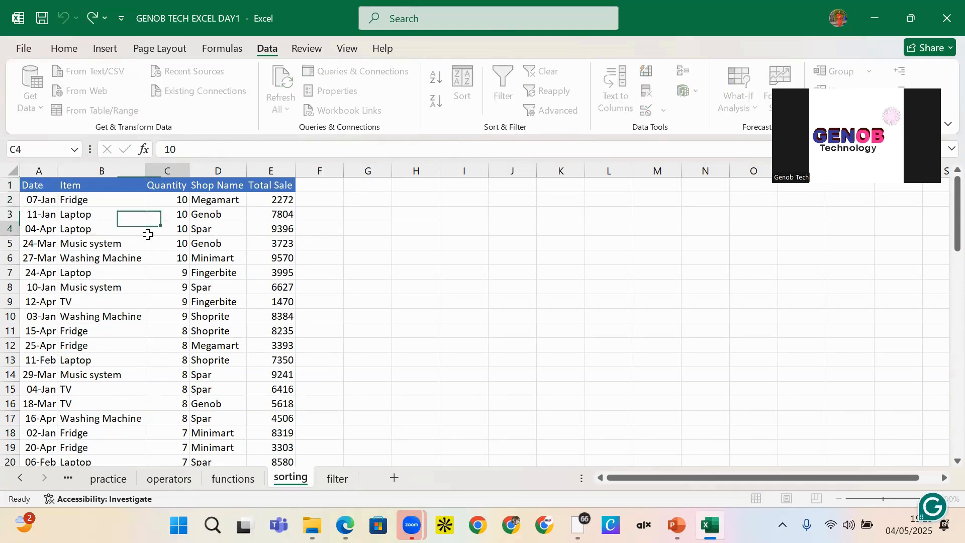
{"action": "key", "text": "ctrl+Down"}
{"action": "scroll", "coordinate": [136, 196], "scroll_direction": "up", "scroll_amount": 14}
{"action": "scroll", "coordinate": [141, 187], "scroll_direction": "up", "scroll_amount": 6}
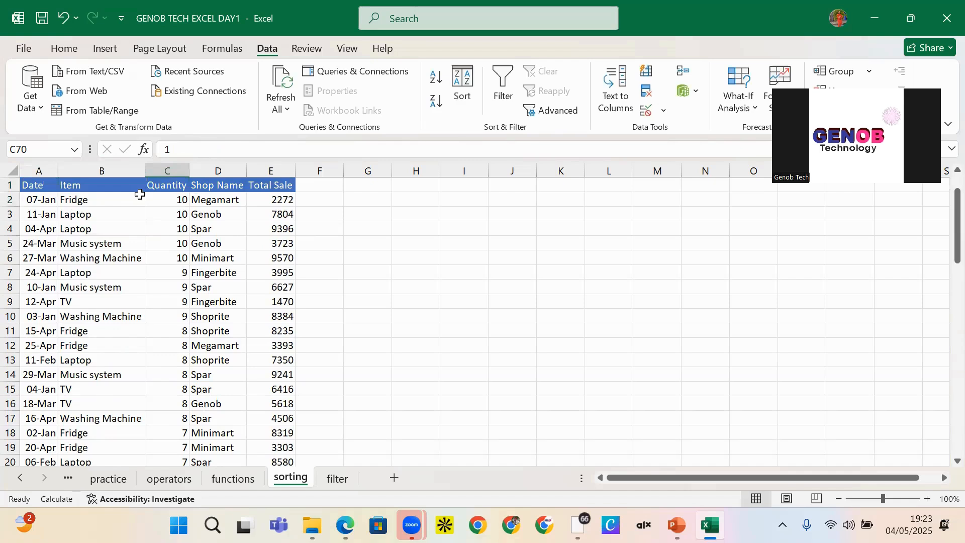
Sort the sales records by Date from oldest to newest, using cell A2 as the sort cell.
{"action": "left_click", "coordinate": [47, 213]}
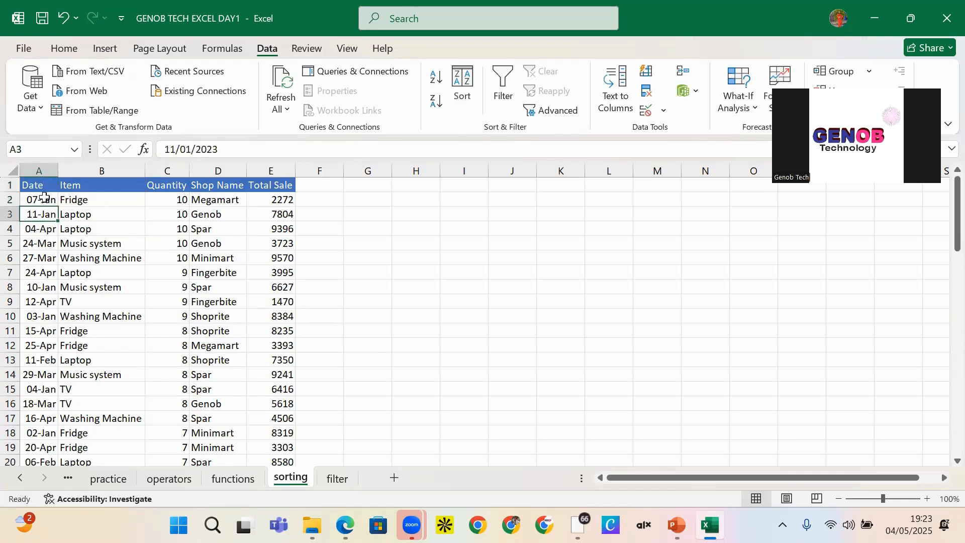
{"action": "left_click", "coordinate": [45, 199]}
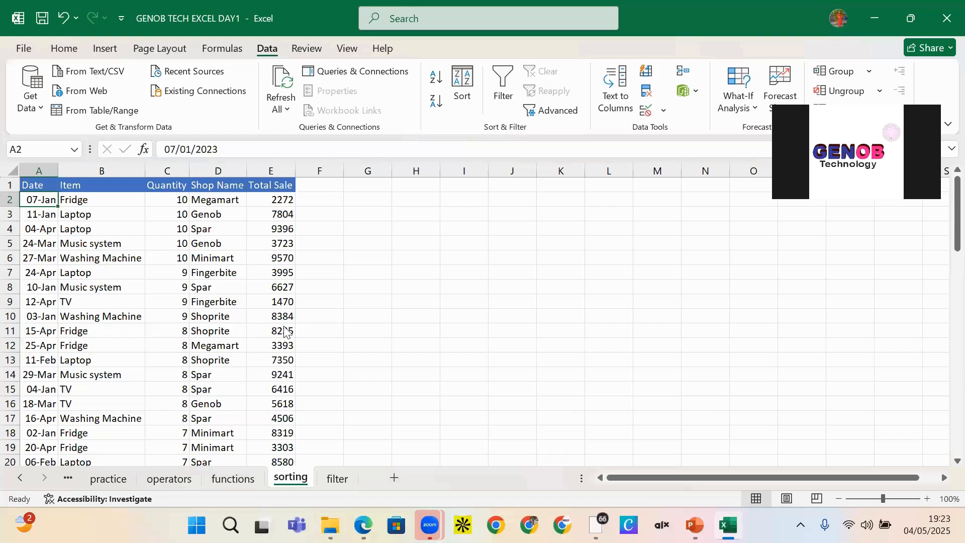
{"action": "left_click", "coordinate": [352, 281]}
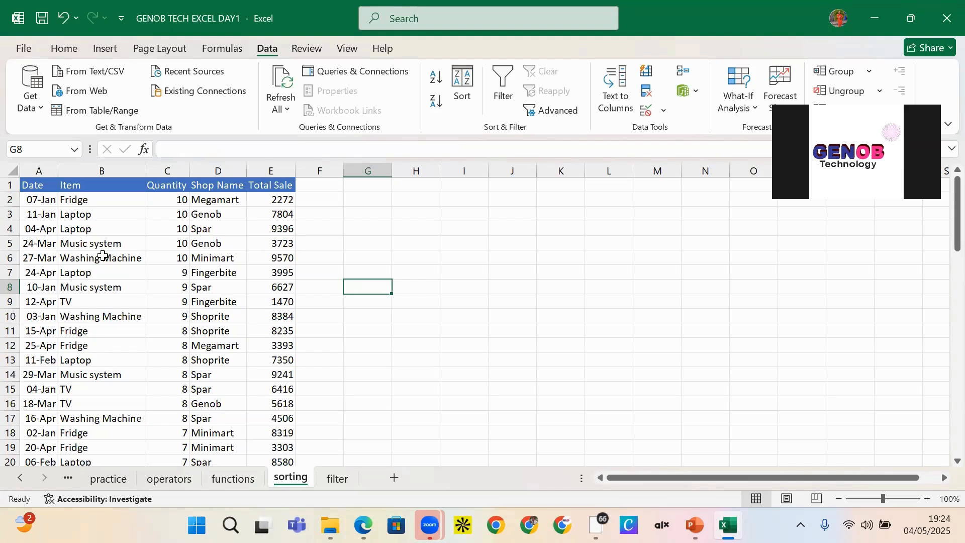
{"action": "left_click", "coordinate": [43, 199]}
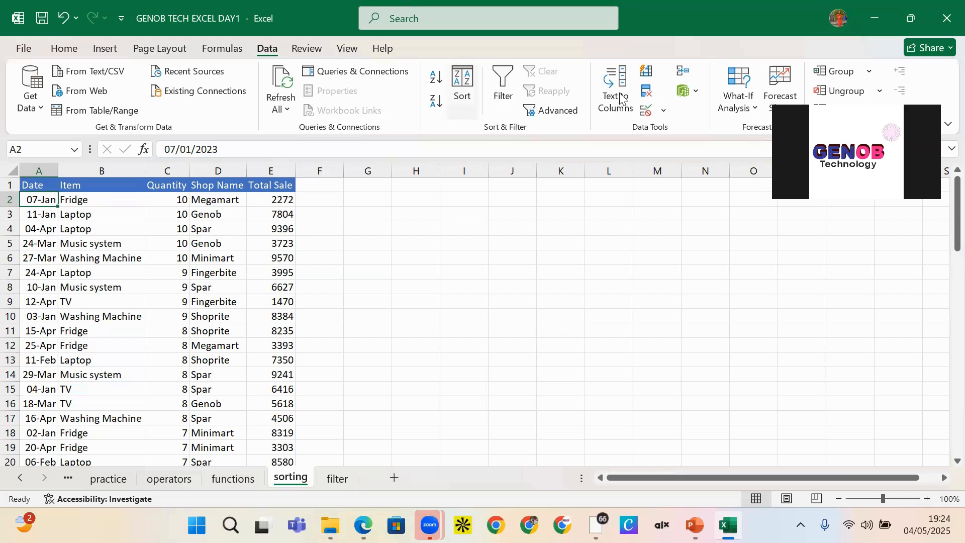
{"action": "left_click", "coordinate": [432, 84]}
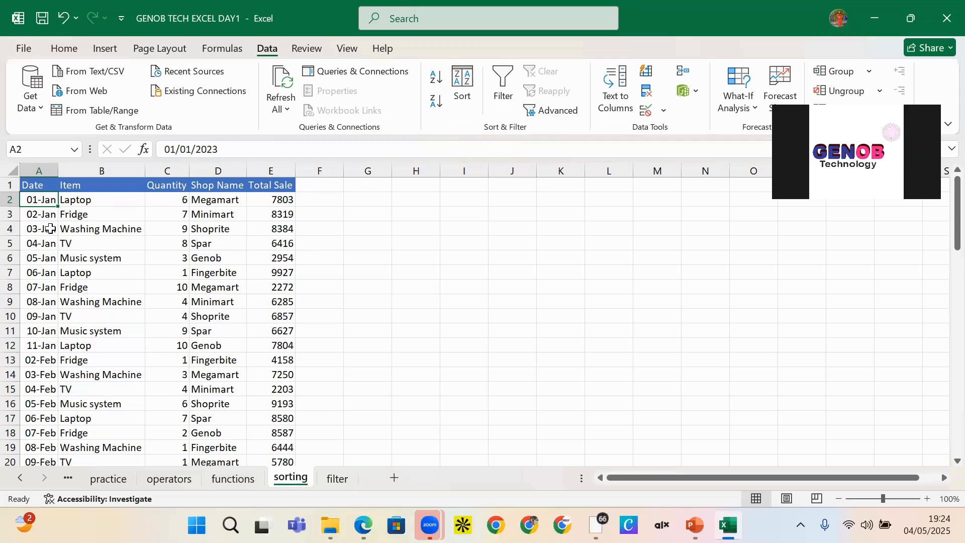
{"action": "scroll", "coordinate": [47, 352], "scroll_direction": "down", "scroll_amount": 1}
{"action": "scroll", "coordinate": [101, 342], "scroll_direction": "up", "scroll_amount": 1}
Select all records of the date-sorted table from A2 through E70, and release the selection.
{"action": "key", "text": "ctrl+a"}
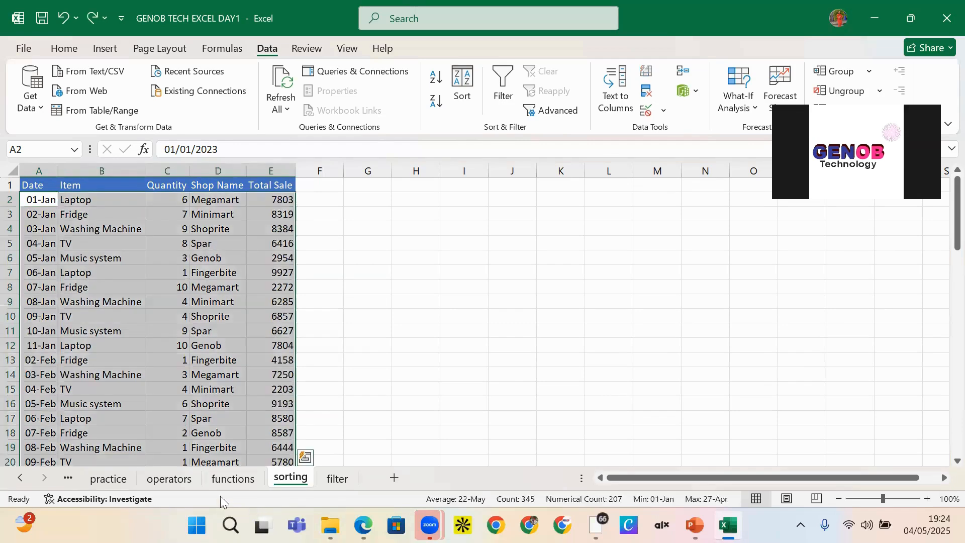
{"action": "double_click", "coordinate": [164, 450]}
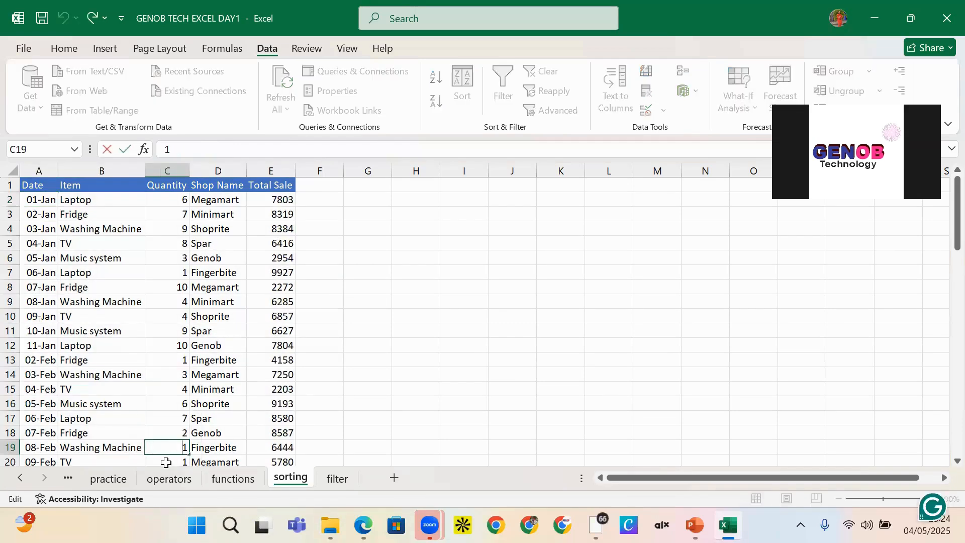
{"action": "left_click", "coordinate": [397, 283]}
{"action": "key", "text": "ctrl+z"}
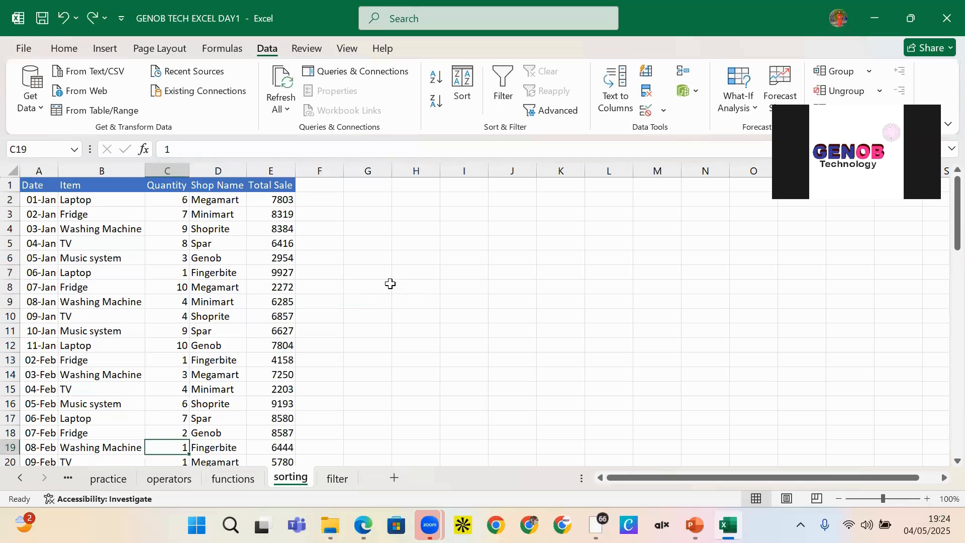
Reinstate the sales records' Quantity order, largest to smallest.
{"action": "key", "text": "ctrl+y"}
{"action": "double_click", "coordinate": [136, 229]}
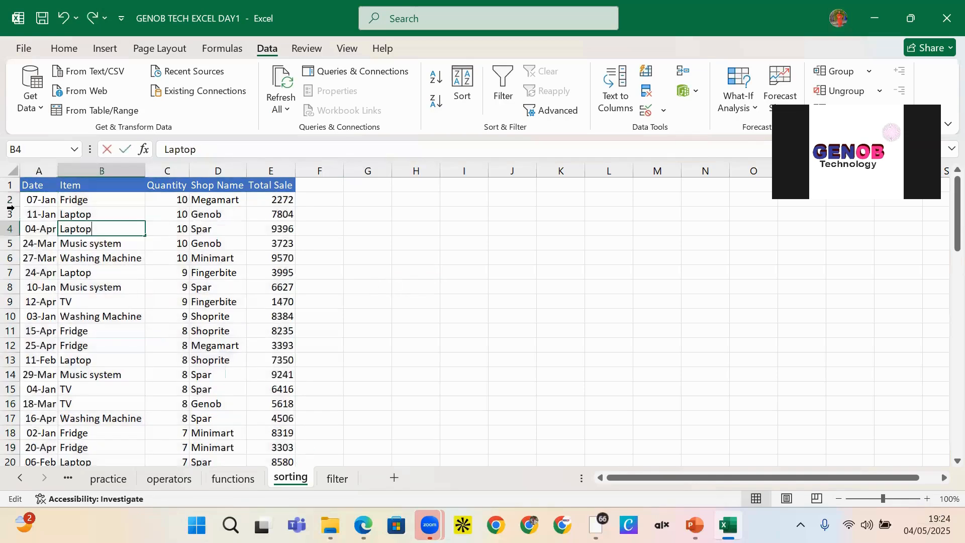
Sort the sales records by Date from newest to oldest, using cell A2 as the sort cell.
{"action": "left_click", "coordinate": [42, 203]}
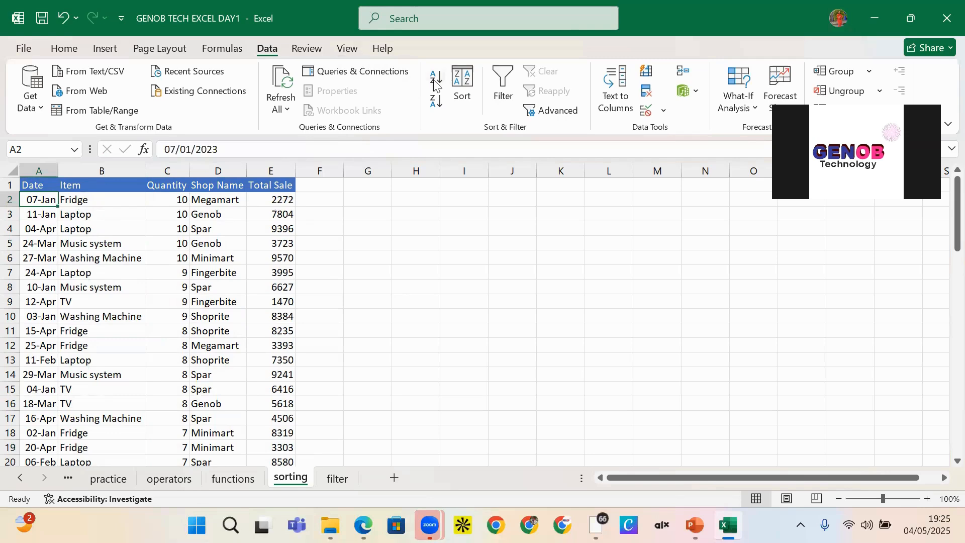
{"action": "left_click", "coordinate": [436, 101]}
{"action": "double_click", "coordinate": [45, 200]}
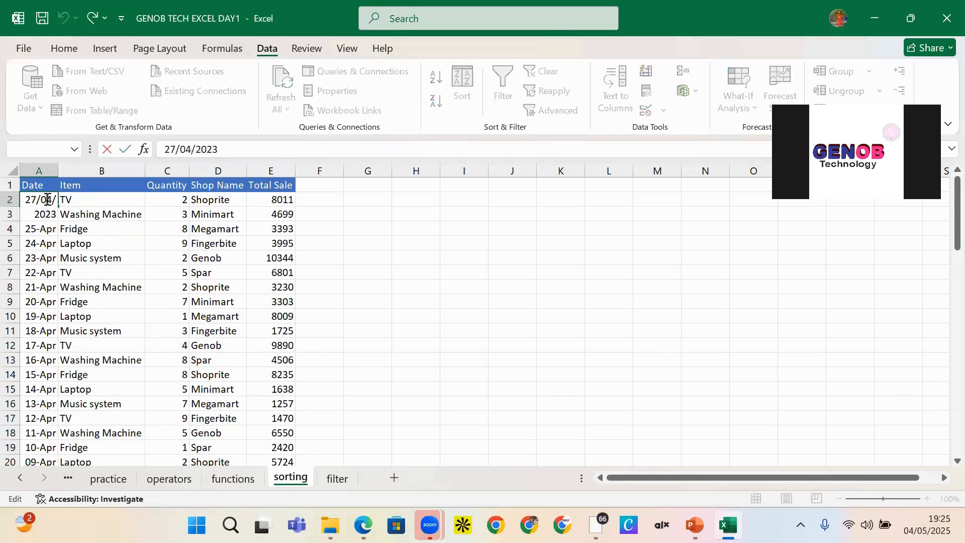
{"action": "left_click", "coordinate": [75, 254]}
Sort only the Date cells A2 through A70 from oldest to newest, continuing with the current selection instead of expanding it.
{"action": "left_click", "coordinate": [42, 171]}
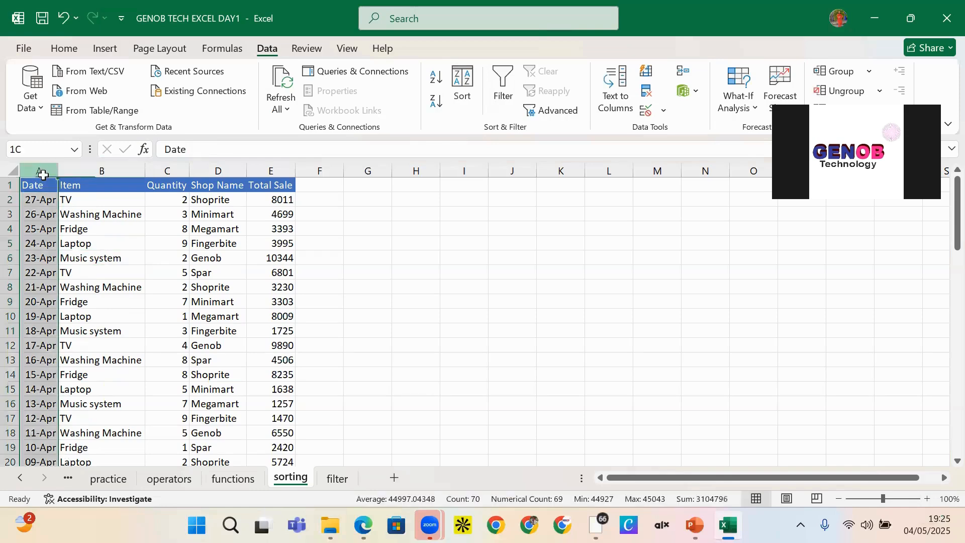
{"action": "left_click", "coordinate": [41, 199]}
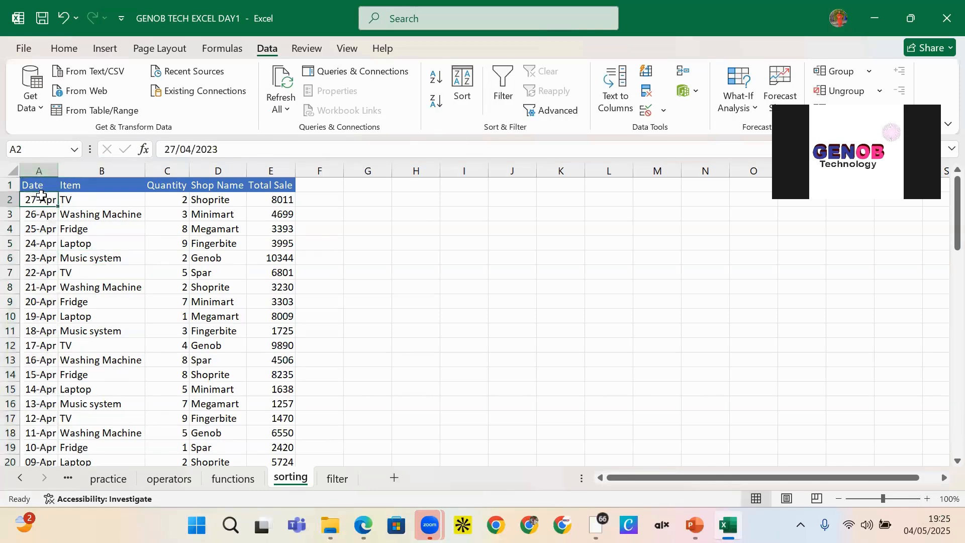
{"action": "left_click_drag", "start_coordinate": [40, 195], "coordinate": [50, 450]}
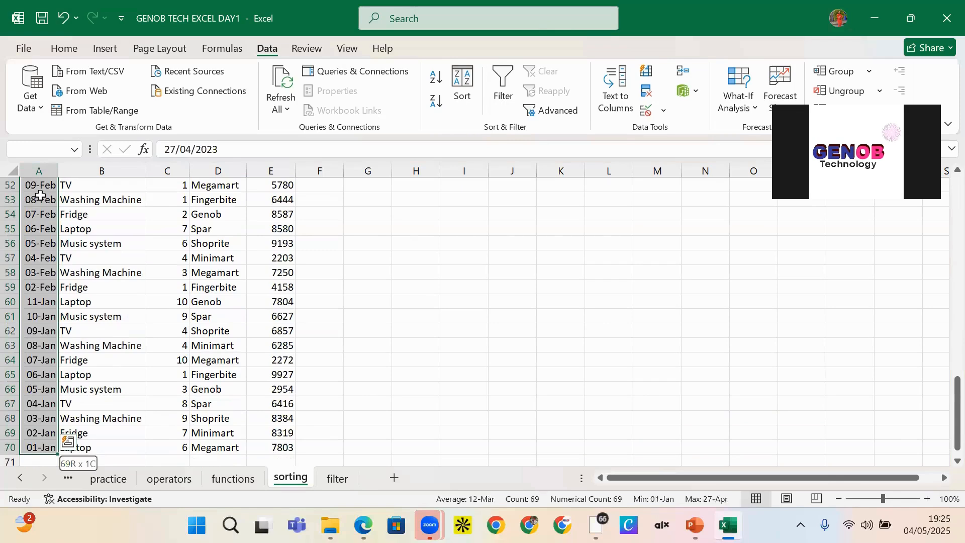
{"action": "scroll", "coordinate": [47, 236], "scroll_direction": "up", "scroll_amount": 4}
{"action": "scroll", "coordinate": [46, 236], "scroll_direction": "up", "scroll_amount": 13}
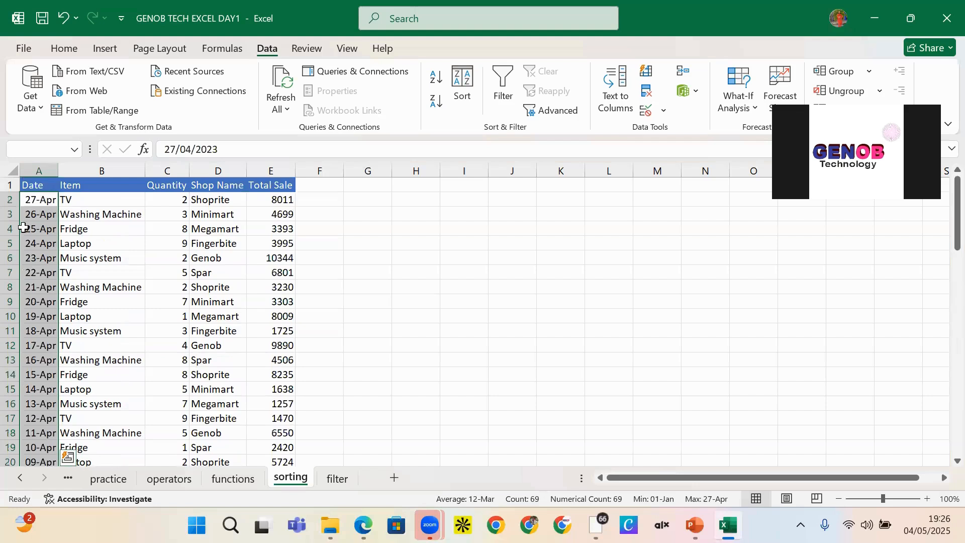
{"action": "left_click", "coordinate": [436, 83]}
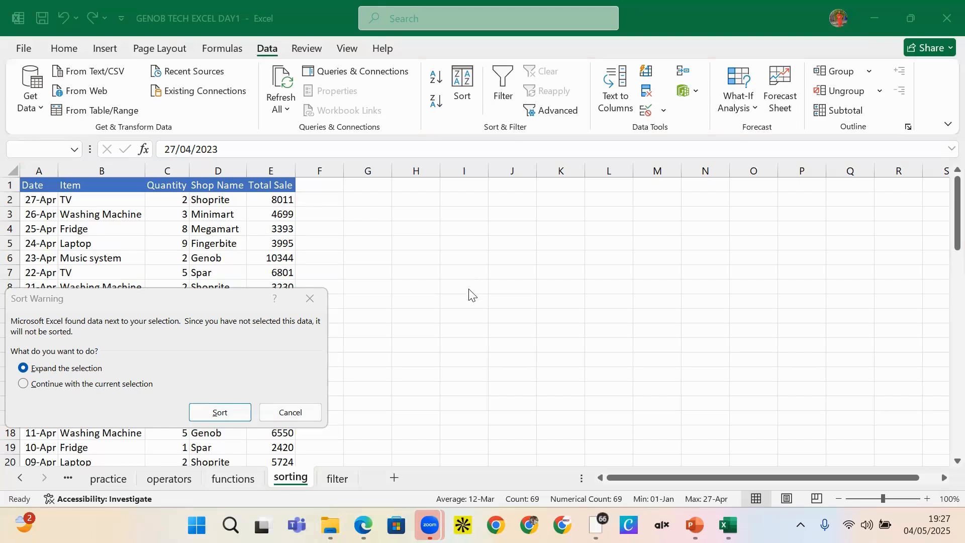
{"action": "left_click", "coordinate": [56, 383]}
{"action": "key", "text": "Return"}
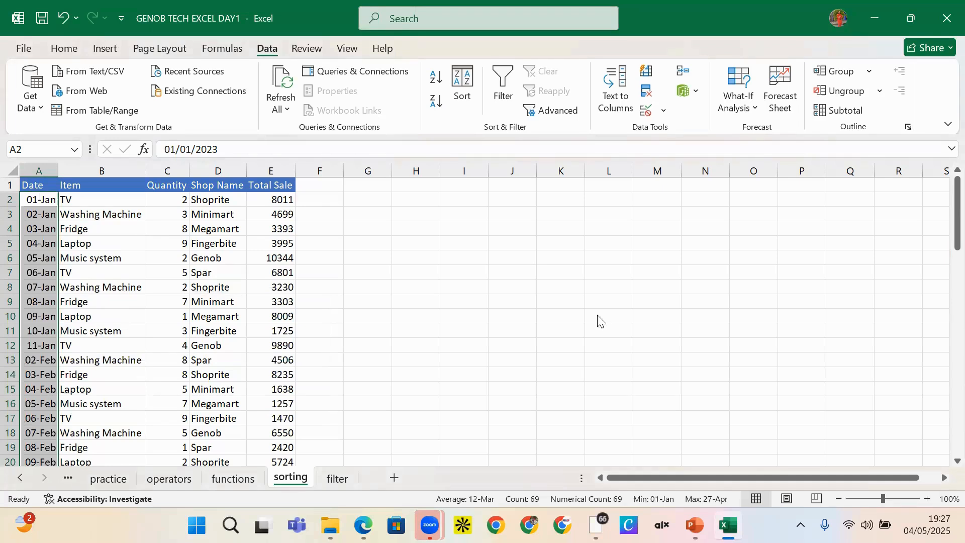
Release the selection and undo the recent Date sorts until the whole table is back in largest-to-smallest Quantity order.
{"action": "left_click", "coordinate": [524, 364]}
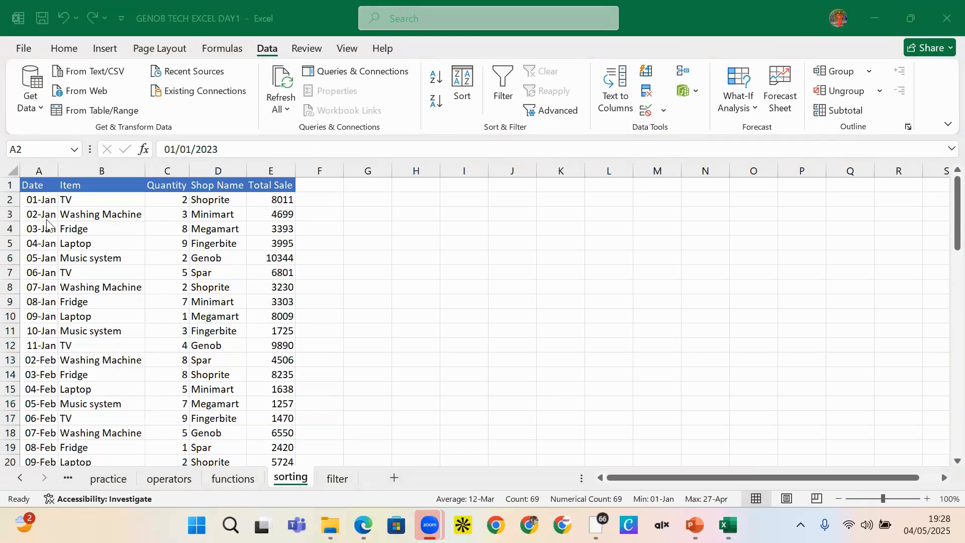
{"action": "left_click", "coordinate": [403, 226]}
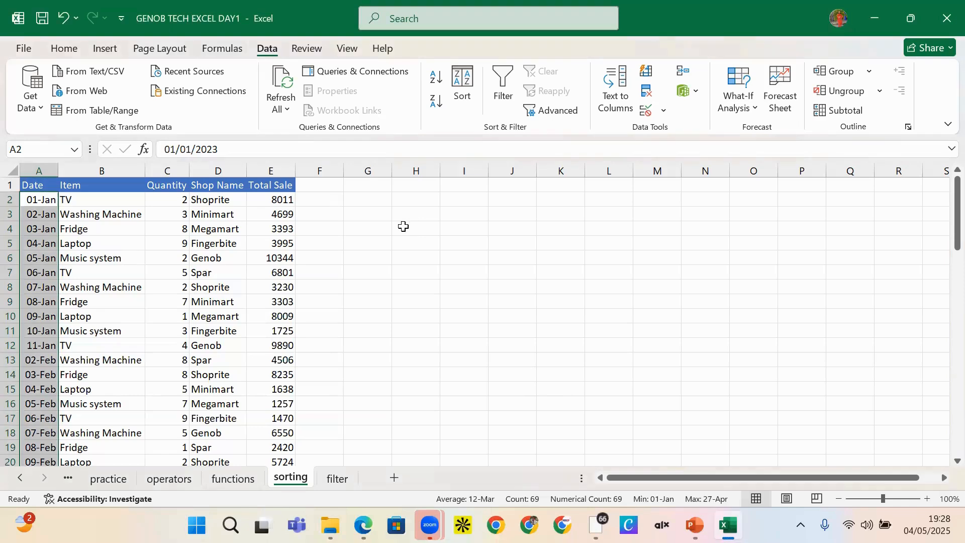
{"action": "double_click", "coordinate": [404, 226]}
{"action": "left_click", "coordinate": [380, 234]}
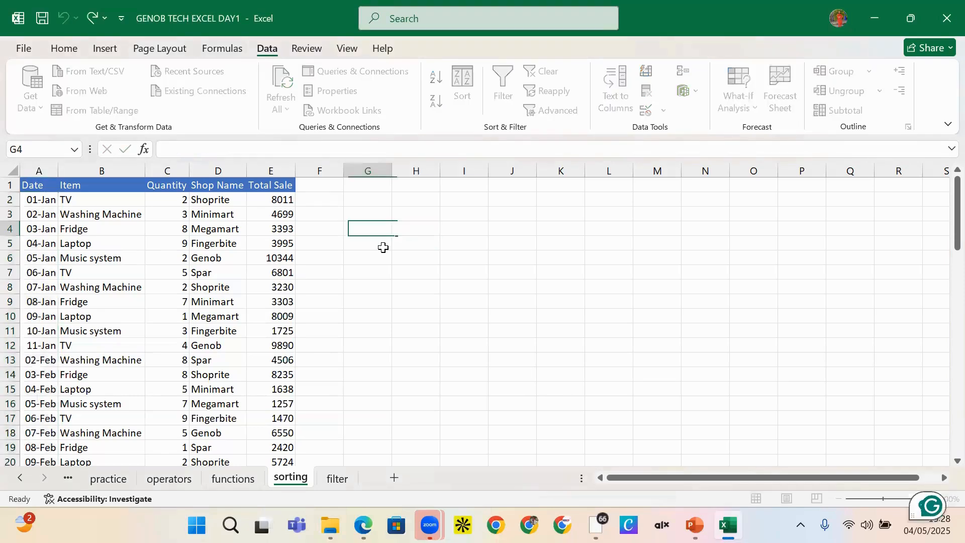
{"action": "key", "text": "ctrl+z"}
{"action": "key", "text": "ctrl+z"}
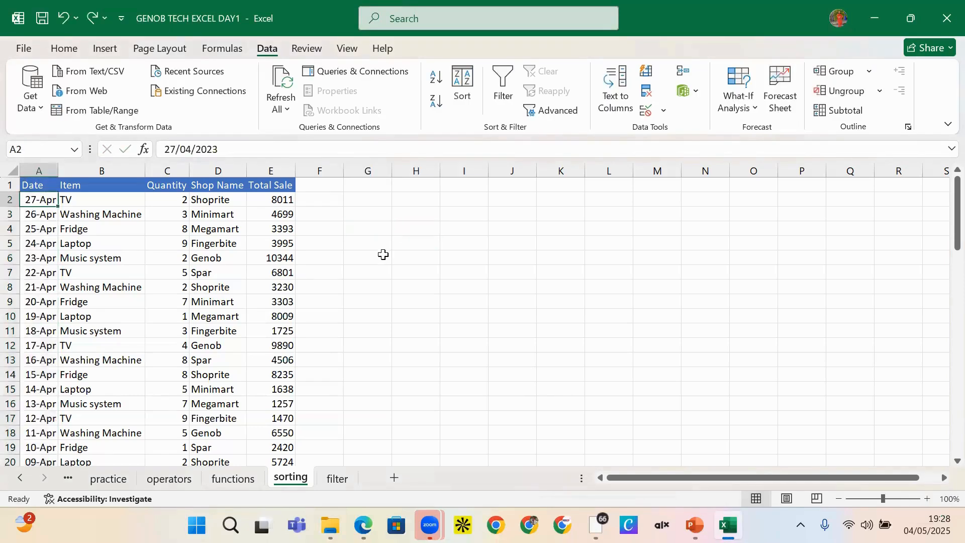
{"action": "key", "text": "ctrl+y"}
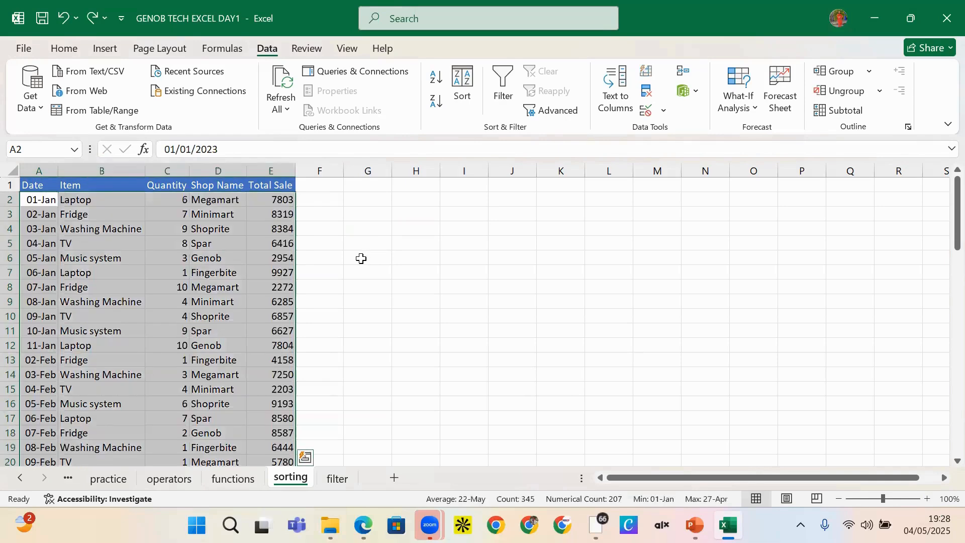
{"action": "key", "text": "ctrl+y"}
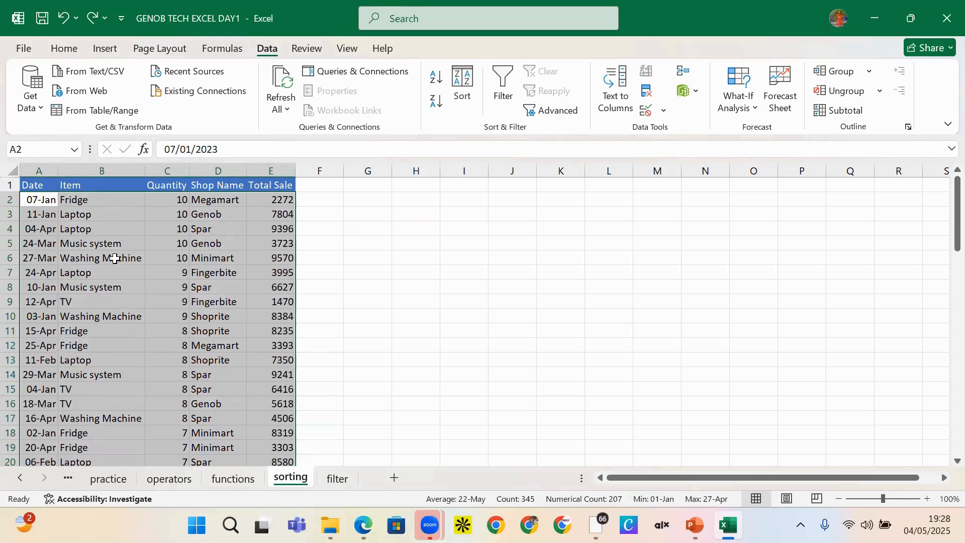
{"action": "double_click", "coordinate": [133, 253]}
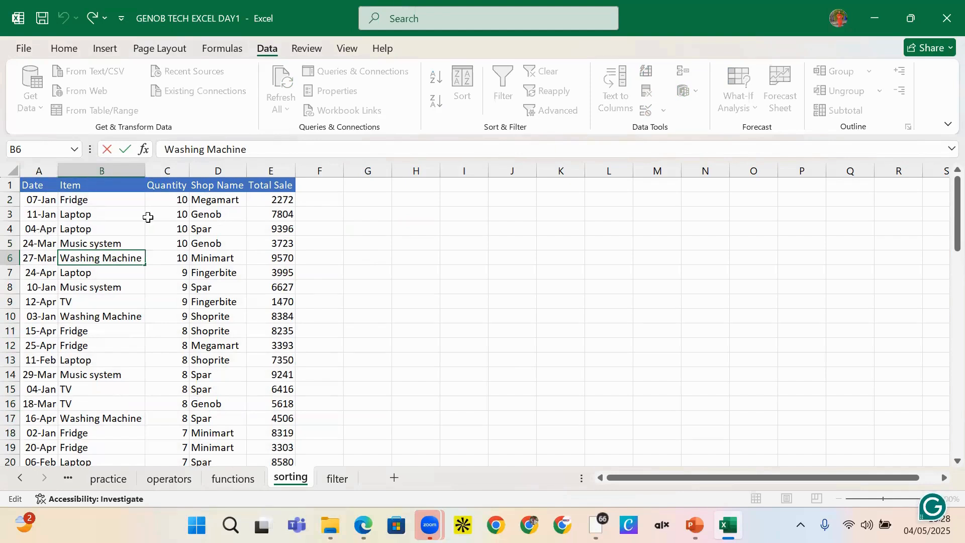
Sort only the Date cells A2 through A70 from newest to oldest, continuing with the current selection, and undo that sort.
{"action": "left_click", "coordinate": [36, 203]}
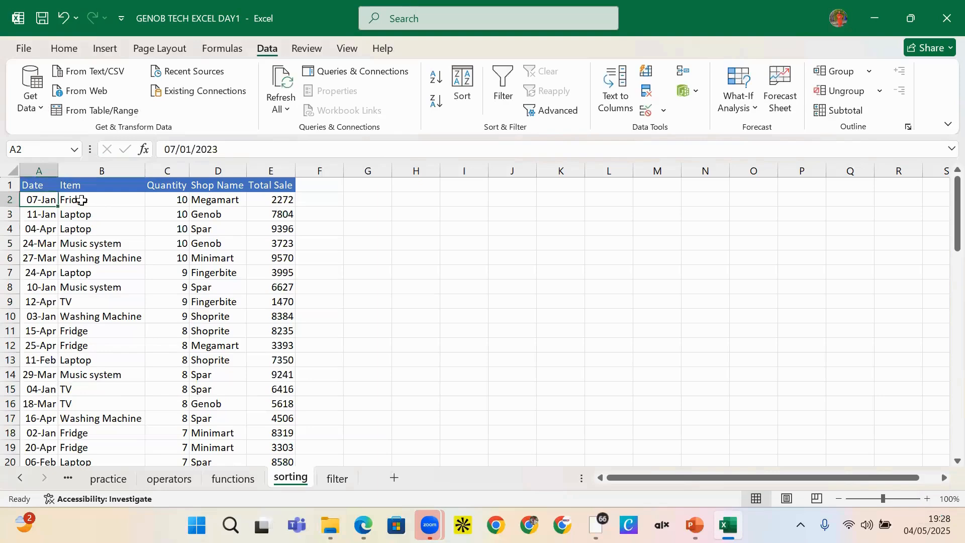
{"action": "key", "text": "ctrl+shift+Down"}
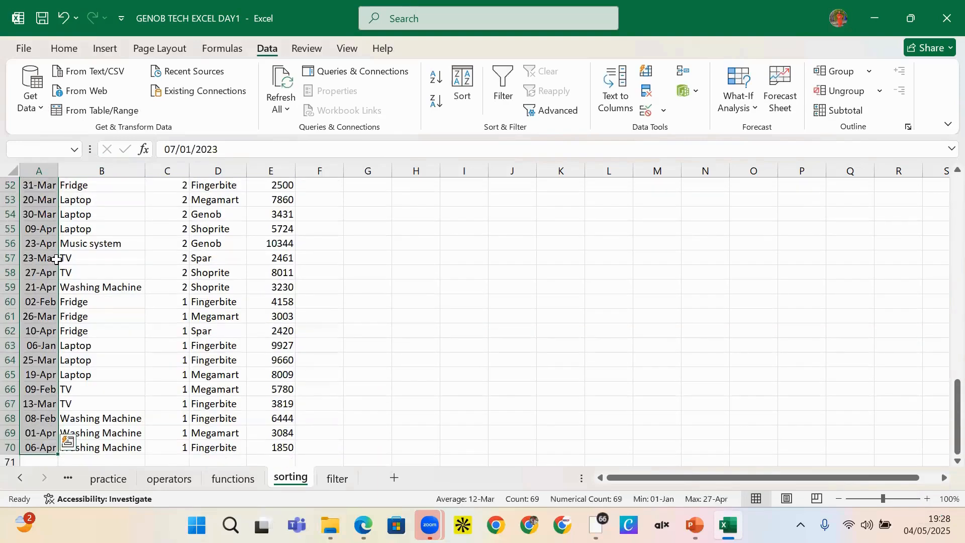
{"action": "scroll", "coordinate": [63, 261], "scroll_direction": "up", "scroll_amount": 5}
{"action": "scroll", "coordinate": [62, 261], "scroll_direction": "up", "scroll_amount": 12}
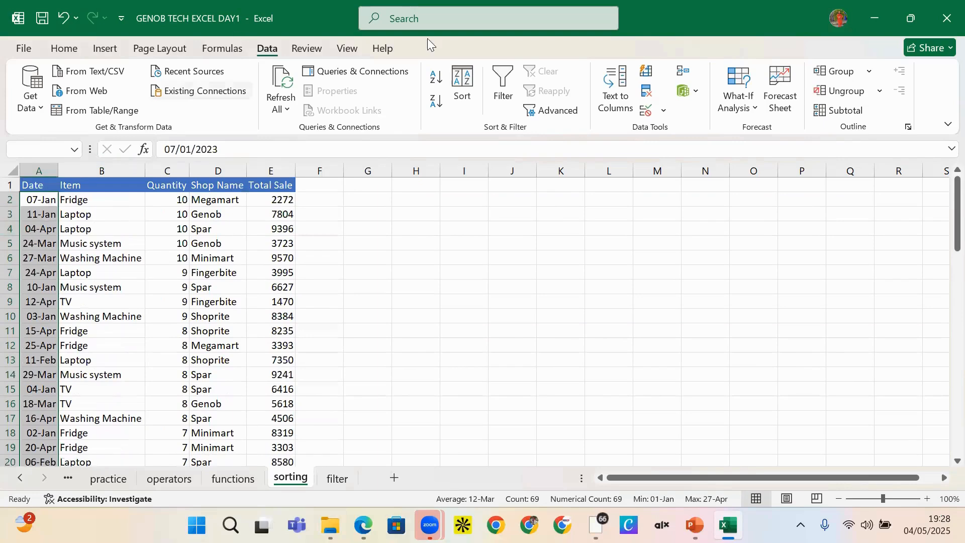
{"action": "left_click", "coordinate": [443, 105]}
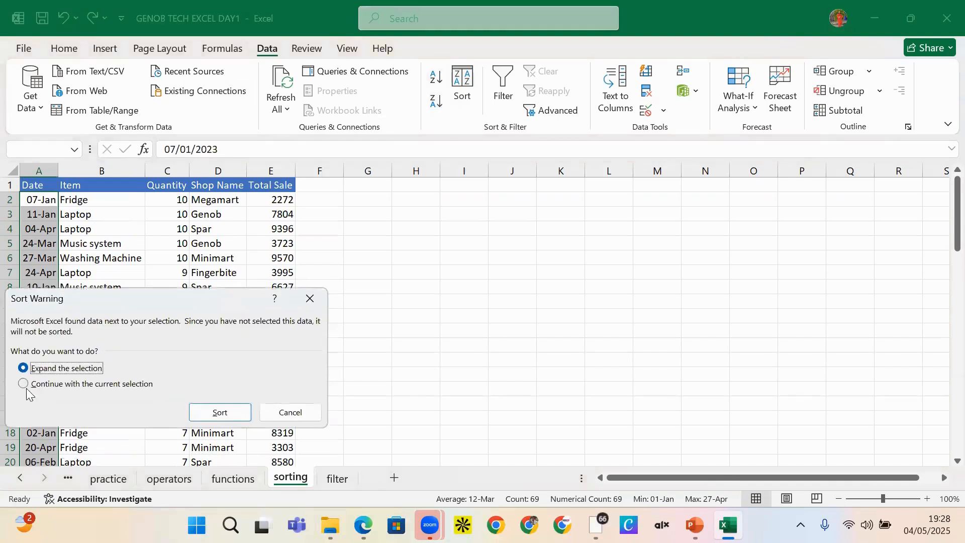
{"action": "left_click", "coordinate": [25, 387]}
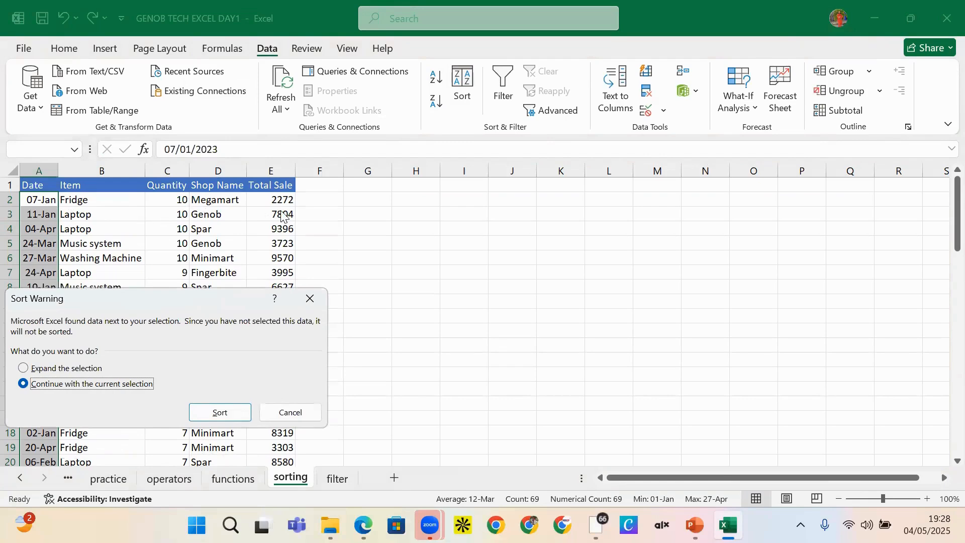
{"action": "left_click", "coordinate": [221, 413]}
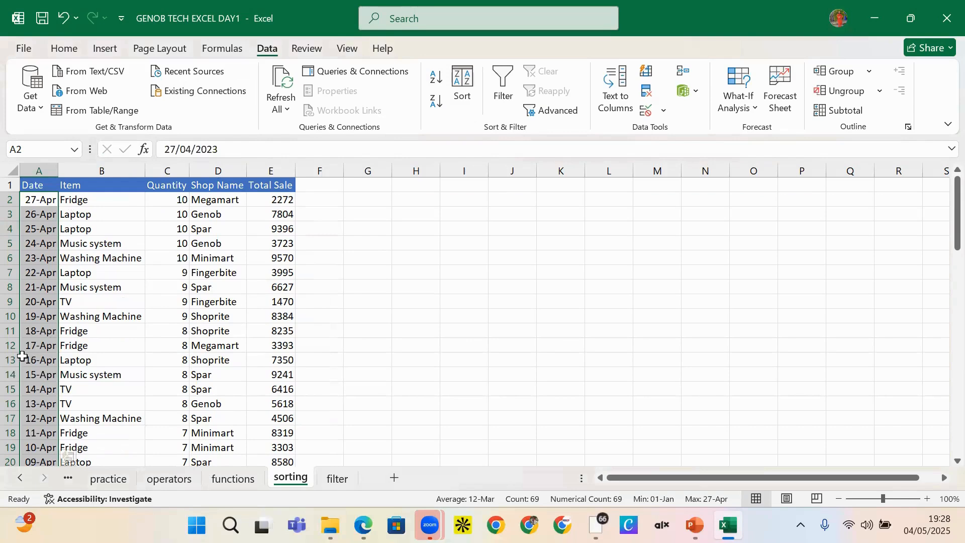
{"action": "key", "text": "ctrl+z"}
Sort the sales records by Item from Z to A, using cell B4 as the sort cell.
{"action": "left_click", "coordinate": [94, 226]}
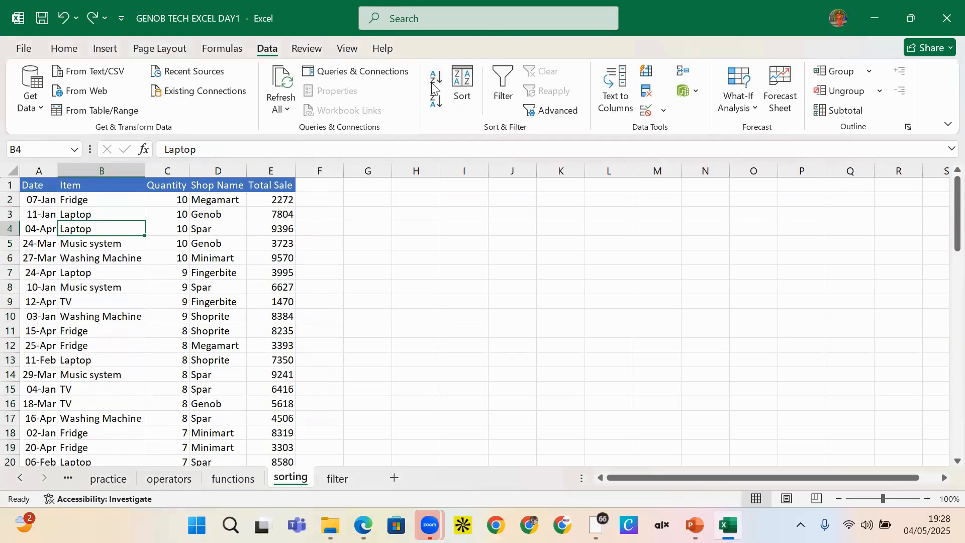
{"action": "left_click", "coordinate": [441, 101]}
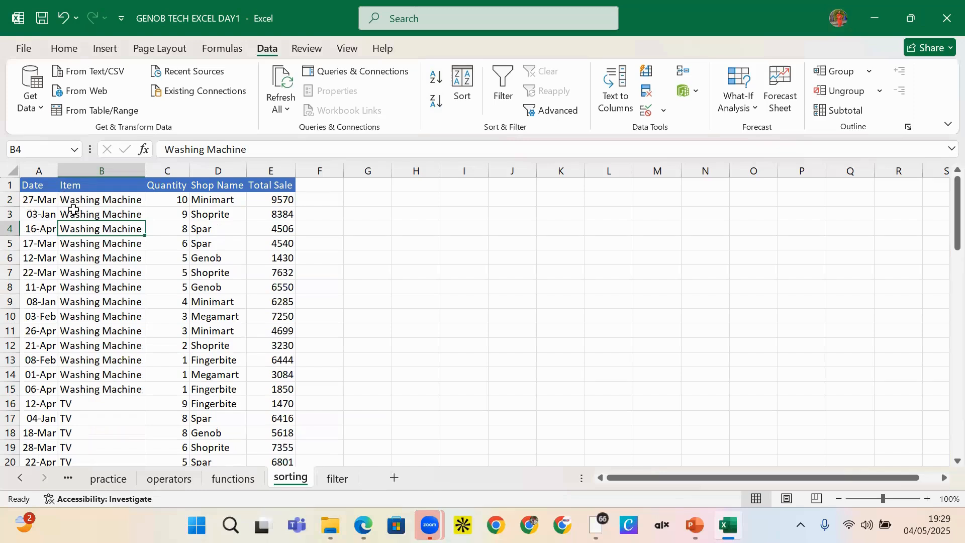
{"action": "double_click", "coordinate": [52, 202]}
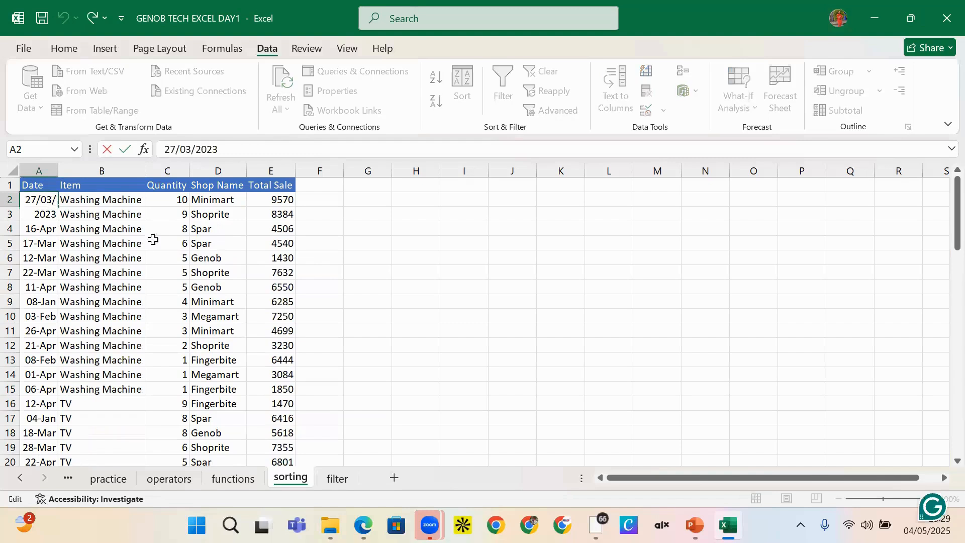
{"action": "double_click", "coordinate": [185, 249]}
{"action": "left_click", "coordinate": [100, 210]}
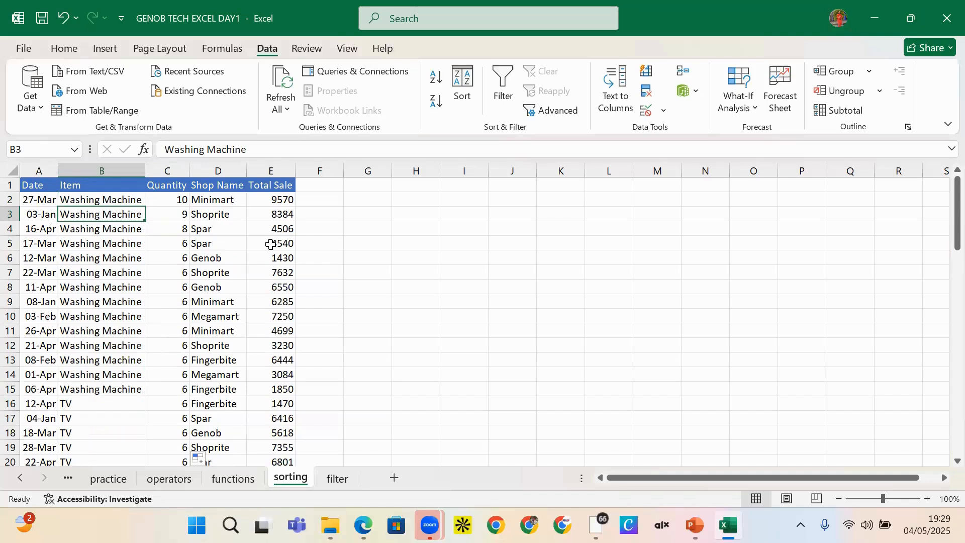
{"action": "double_click", "coordinate": [122, 199]}
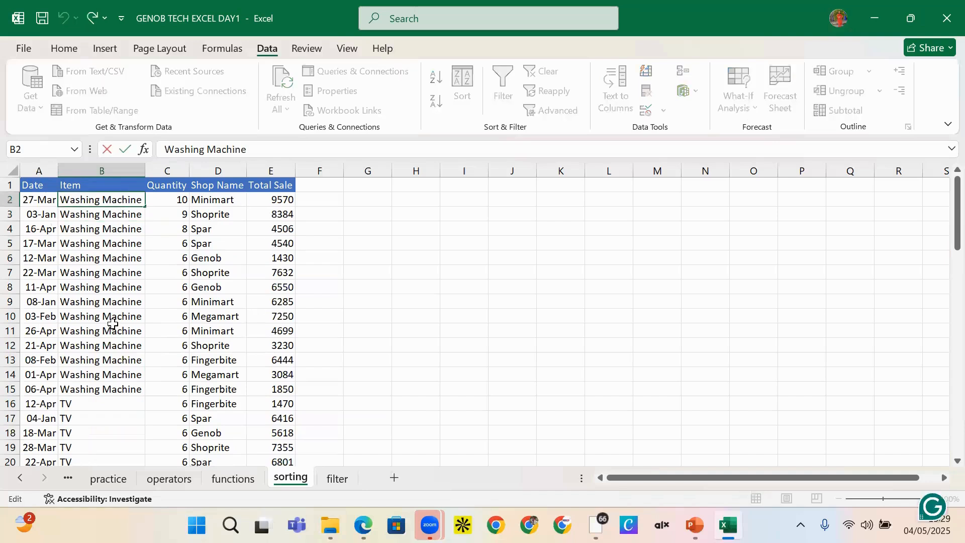
{"action": "left_click", "coordinate": [141, 322]}
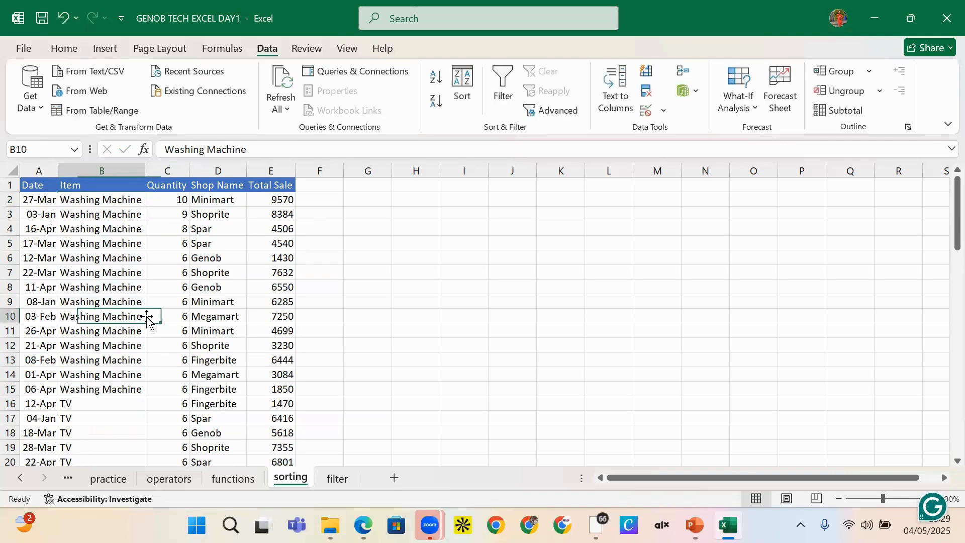
{"action": "key", "text": "ctrl+z"}
{"action": "key", "text": "ctrl+z"}
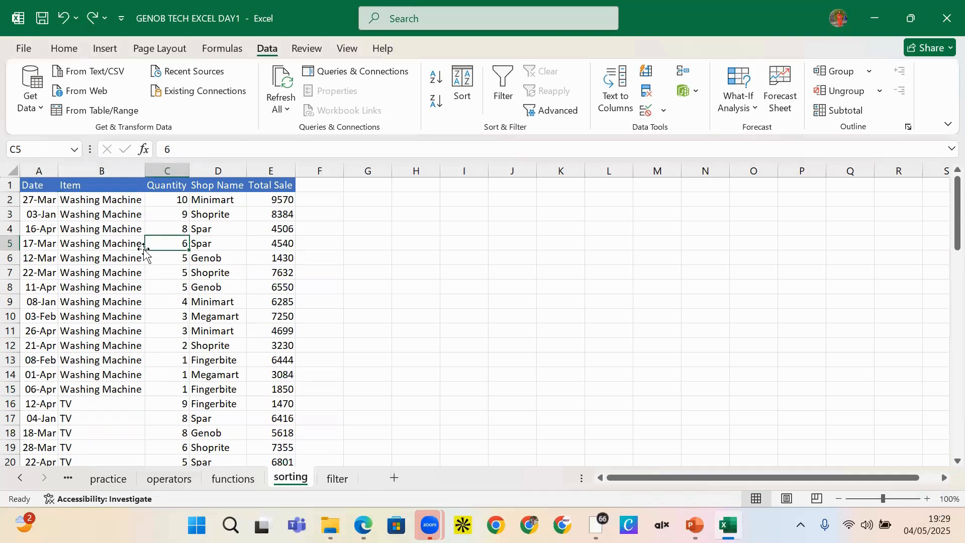
Undo the Z to A Item sort and release the table selection.
{"action": "key", "text": "ctrl+z"}
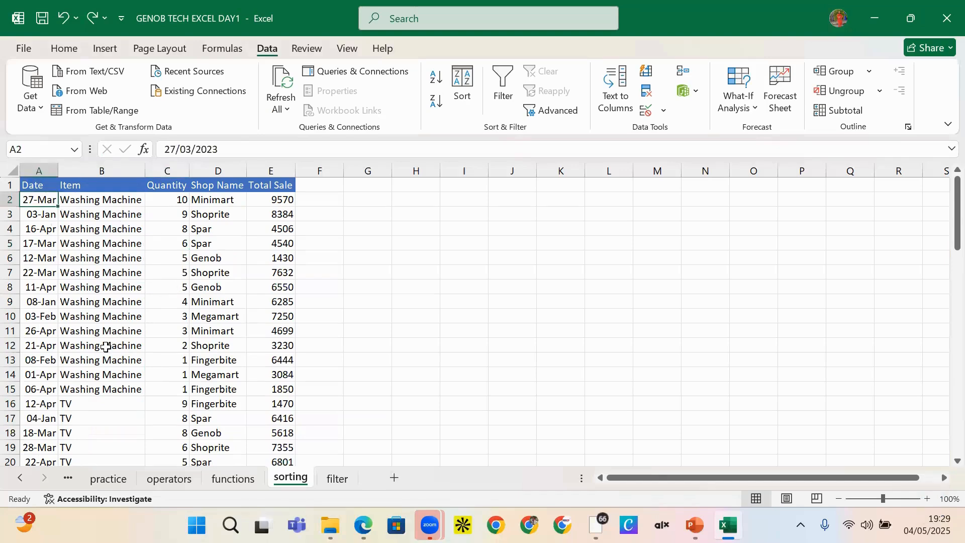
{"action": "key", "text": "ctrl+z"}
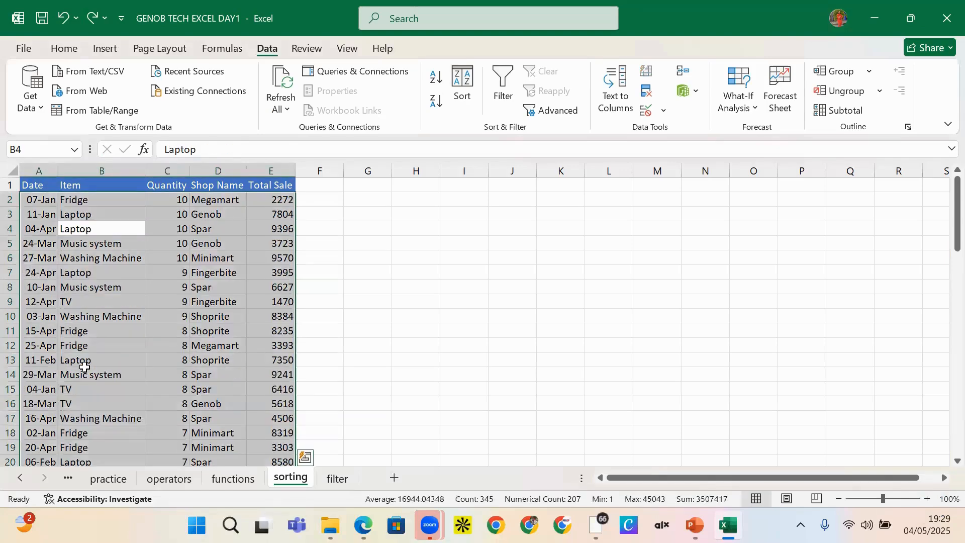
{"action": "left_click", "coordinate": [320, 229]}
{"action": "key", "text": "F2"}
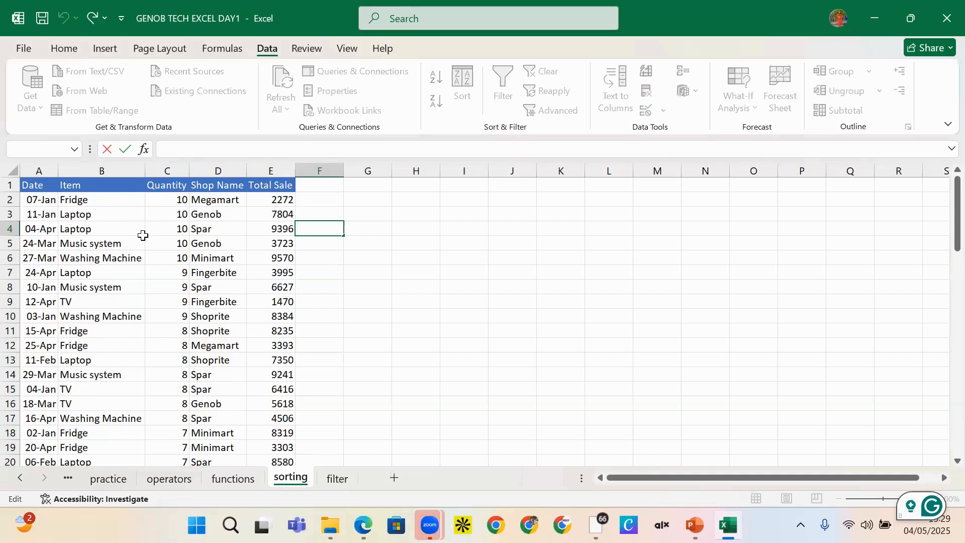
Sort the sales records by Quantity from largest to smallest, using cell C2 as the sort cell.
{"action": "left_click", "coordinate": [175, 189]}
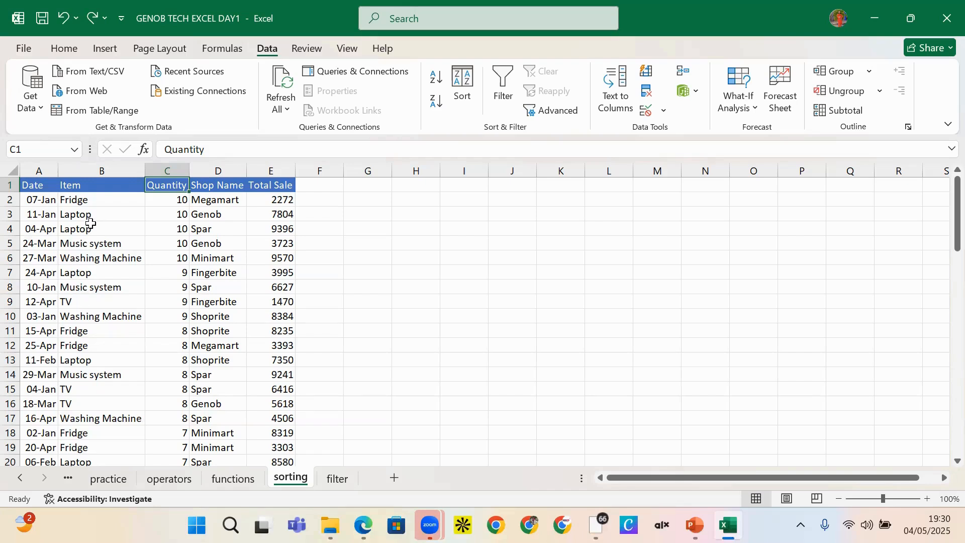
{"action": "left_click", "coordinate": [178, 213]}
{"action": "left_click", "coordinate": [177, 188]}
{"action": "left_click", "coordinate": [177, 203]}
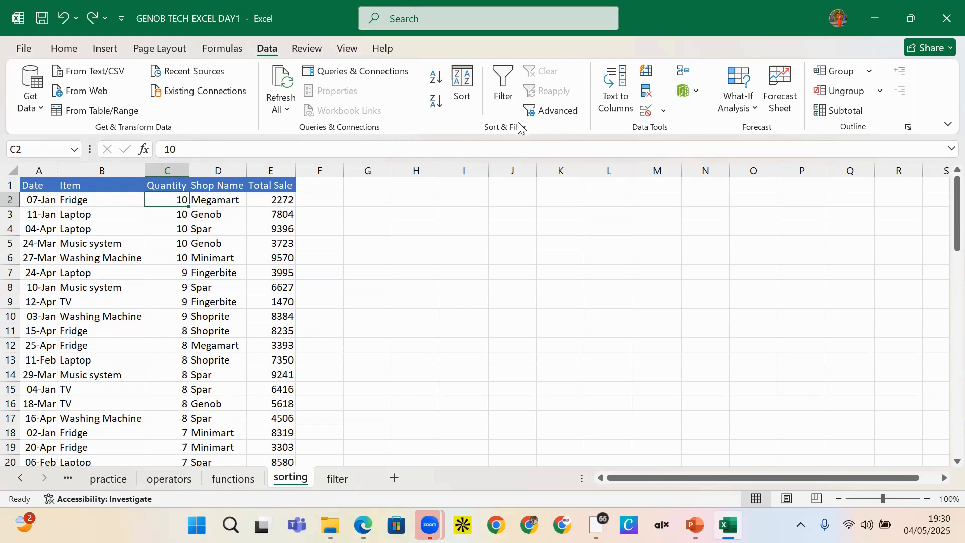
{"action": "left_click", "coordinate": [438, 106]}
{"action": "double_click", "coordinate": [161, 254]}
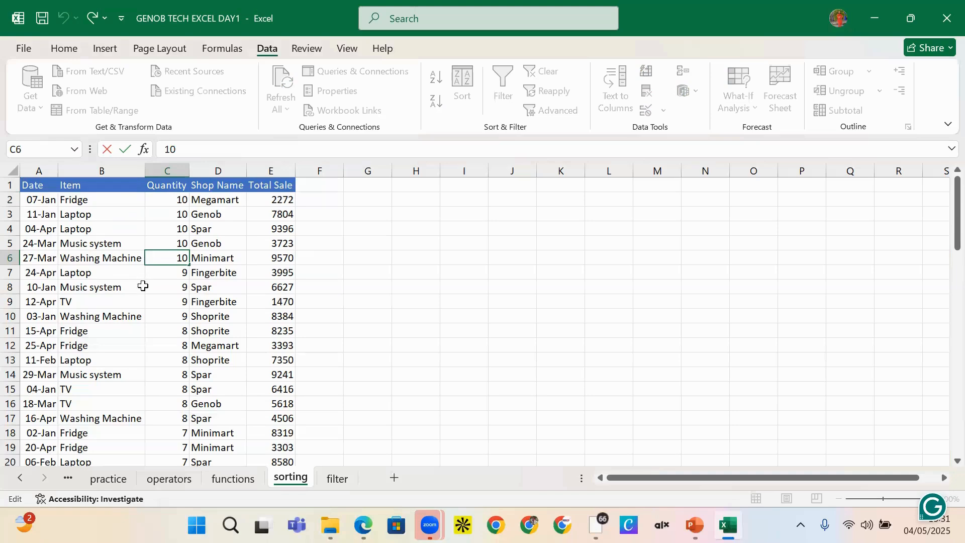
Examine the Quantity values down to the last record in row 70, and return to the Quantity header.
{"action": "scroll", "coordinate": [143, 290], "scroll_direction": "down", "scroll_amount": 15}
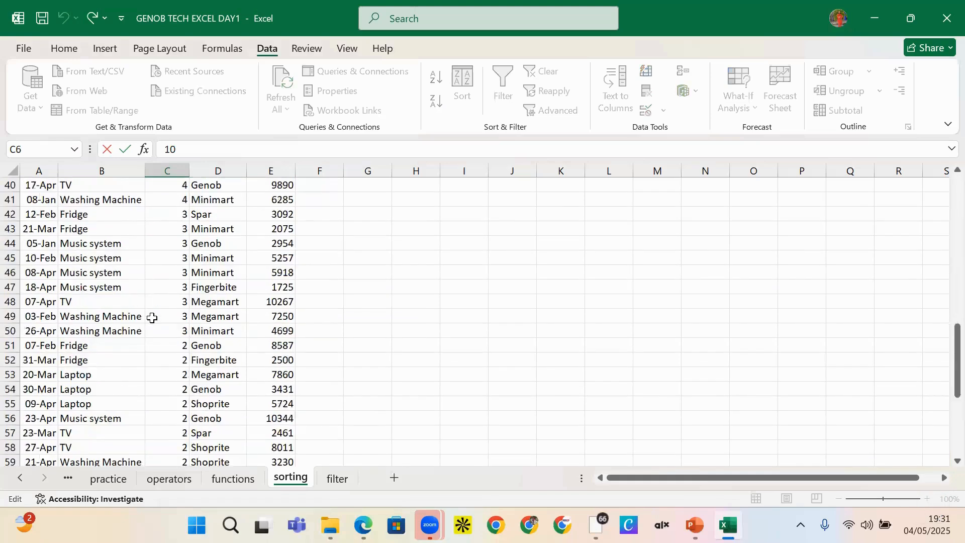
{"action": "scroll", "coordinate": [161, 324], "scroll_direction": "down", "scroll_amount": 8}
{"action": "scroll", "coordinate": [164, 321], "scroll_direction": "up", "scroll_amount": 4}
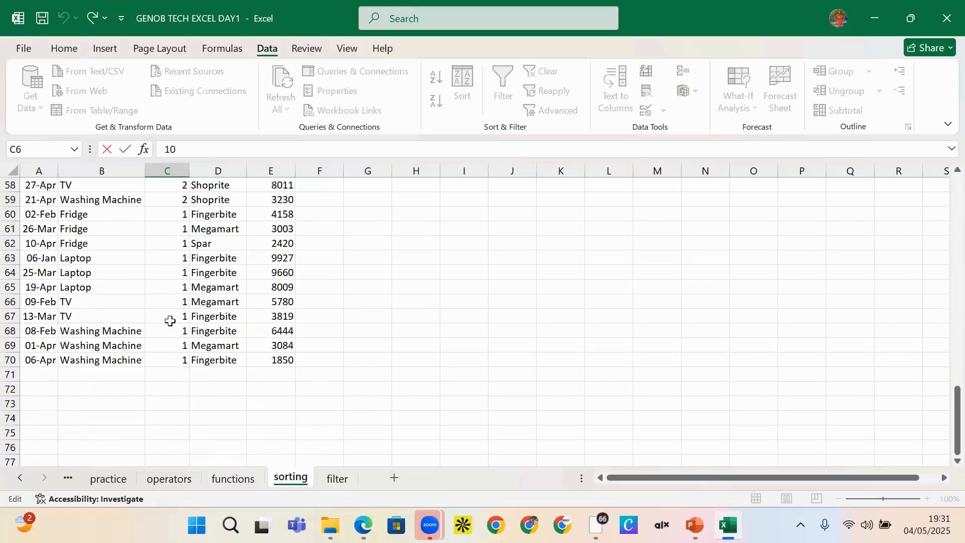
{"action": "left_click", "coordinate": [181, 346]}
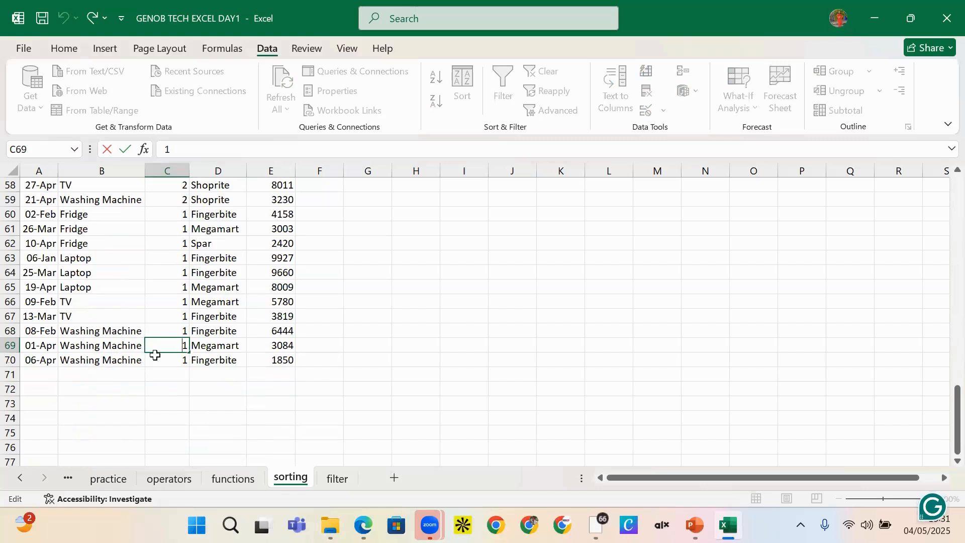
{"action": "left_click", "coordinate": [164, 376]}
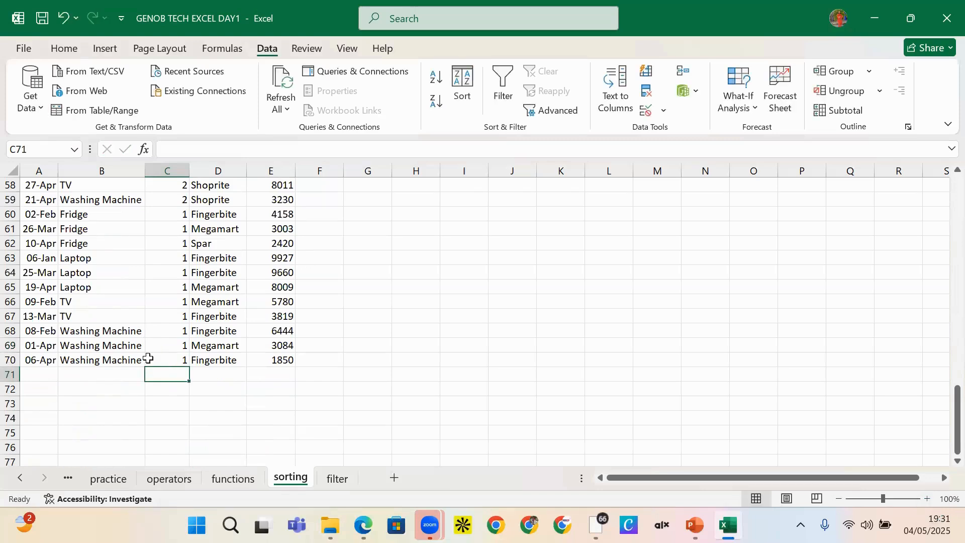
{"action": "left_click", "coordinate": [148, 358]}
{"action": "key", "text": "ctrl+Up"}
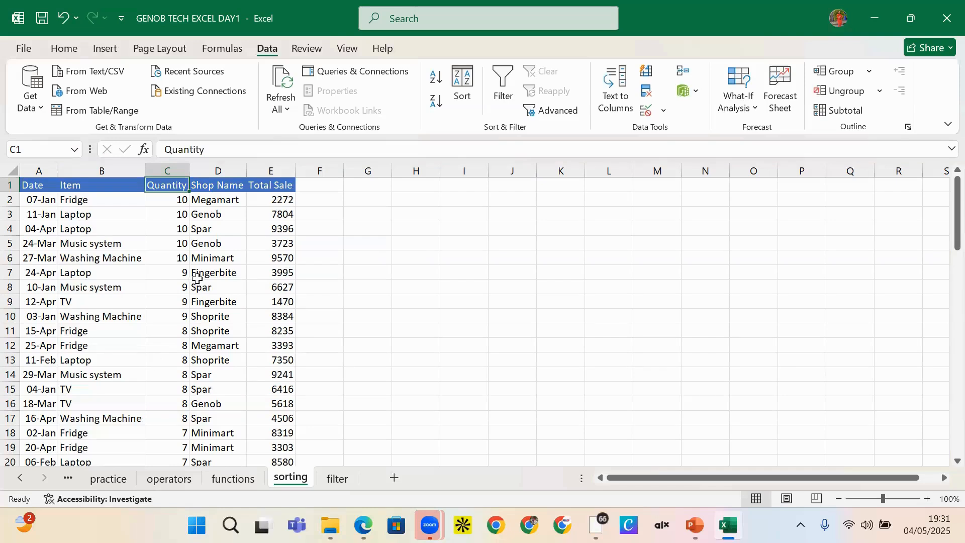
Sort the sales records by Item from A to Z, using cell B2 as the sort cell, and review the item groups.
{"action": "left_click", "coordinate": [86, 213]}
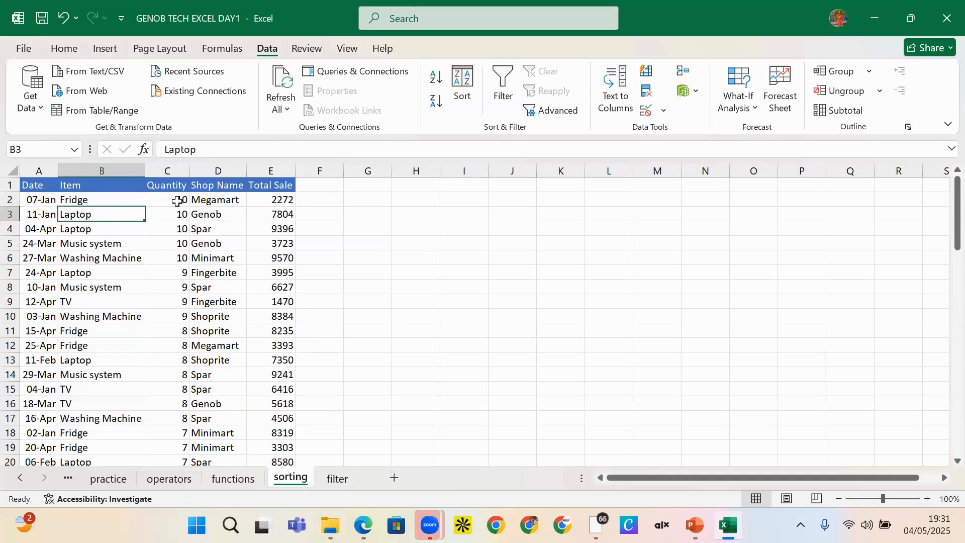
{"action": "left_click", "coordinate": [88, 189]}
{"action": "left_click", "coordinate": [83, 200]}
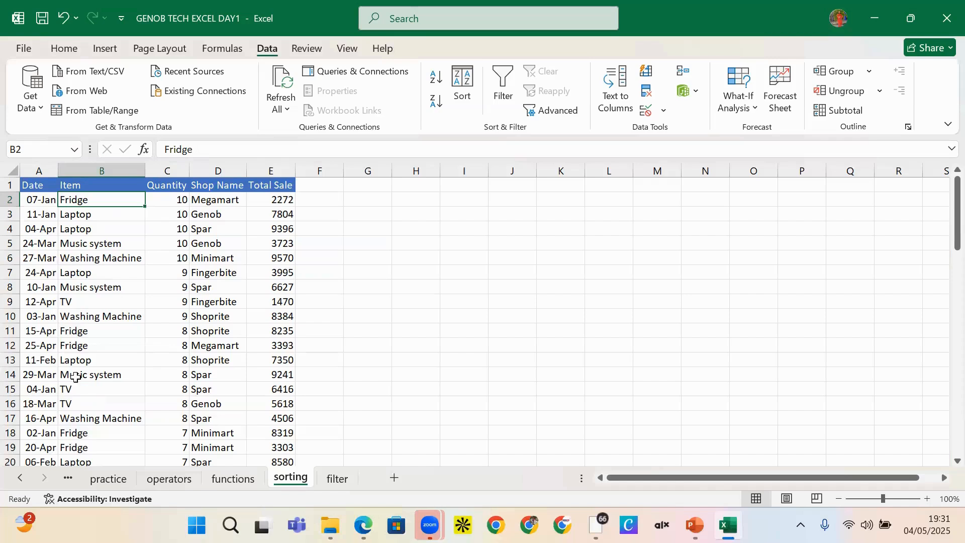
{"action": "left_click", "coordinate": [435, 79]}
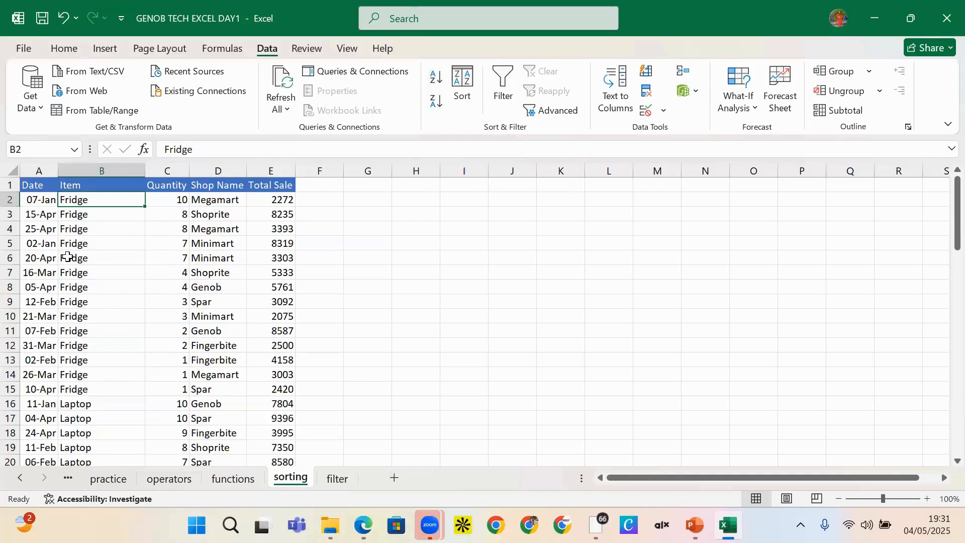
{"action": "scroll", "coordinate": [75, 257], "scroll_direction": "down", "scroll_amount": 4}
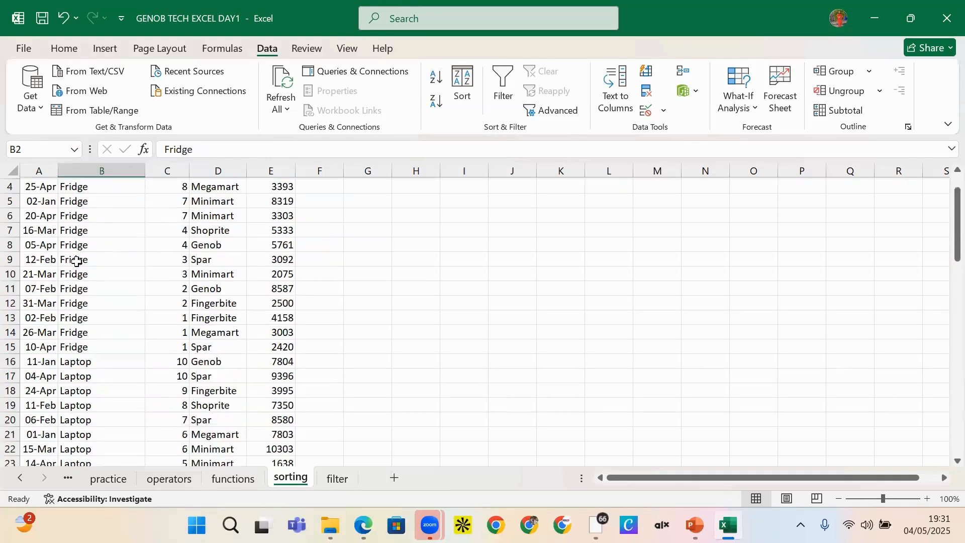
{"action": "scroll", "coordinate": [88, 346], "scroll_direction": "down", "scroll_amount": 14}
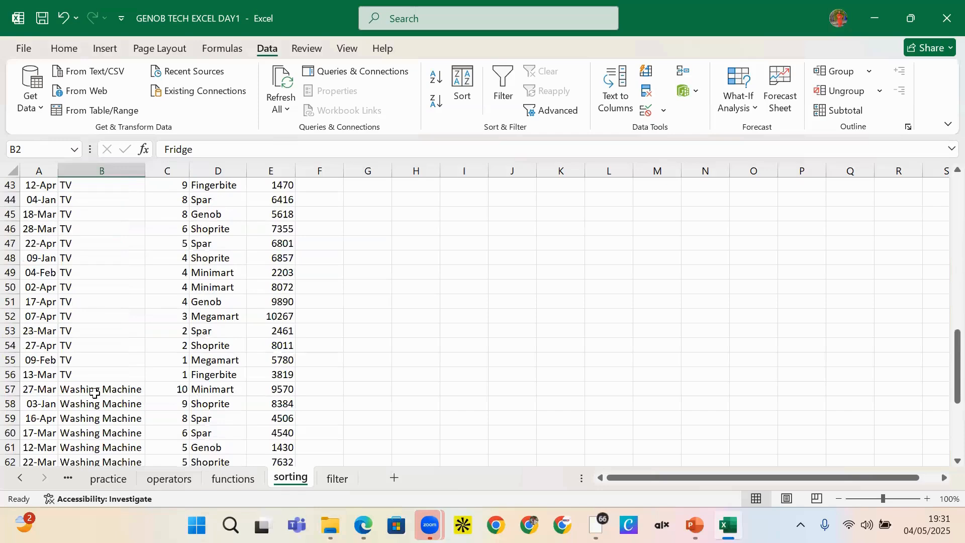
{"action": "scroll", "coordinate": [98, 386], "scroll_direction": "down", "scroll_amount": 3}
{"action": "scroll", "coordinate": [99, 382], "scroll_direction": "up", "scroll_amount": 15}
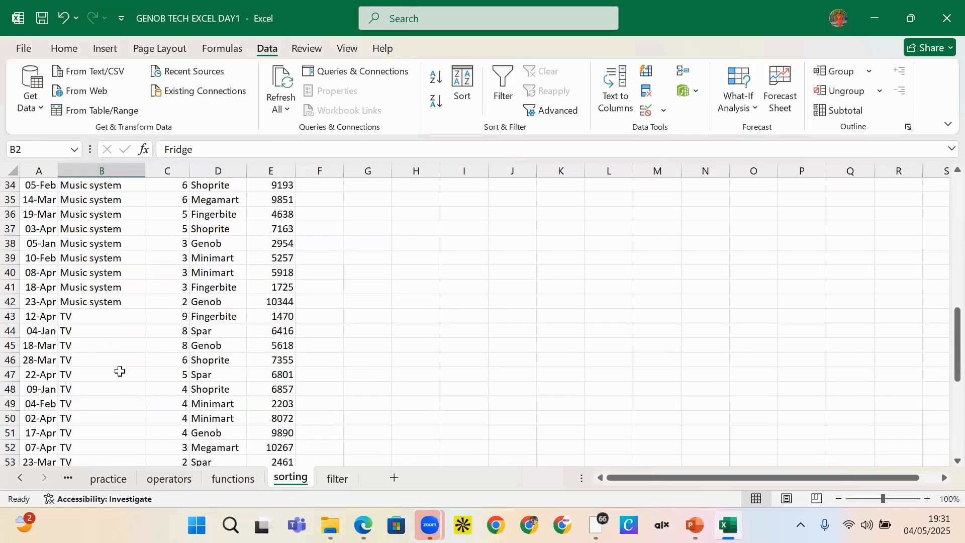
{"action": "scroll", "coordinate": [108, 336], "scroll_direction": "up", "scroll_amount": 6}
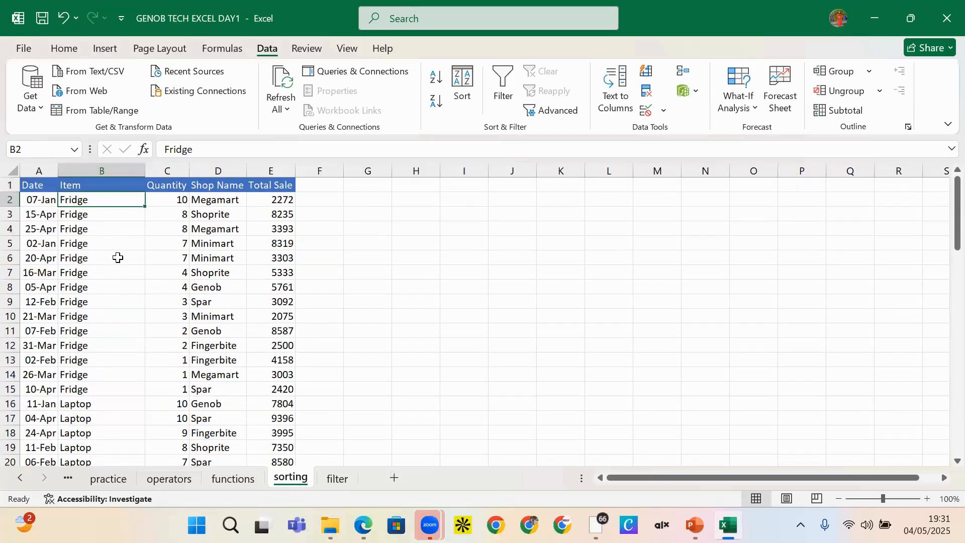
Examine the Item-sorted records from the first to the last row across the Date, Item and Quantity columns.
{"action": "left_click", "coordinate": [202, 258]}
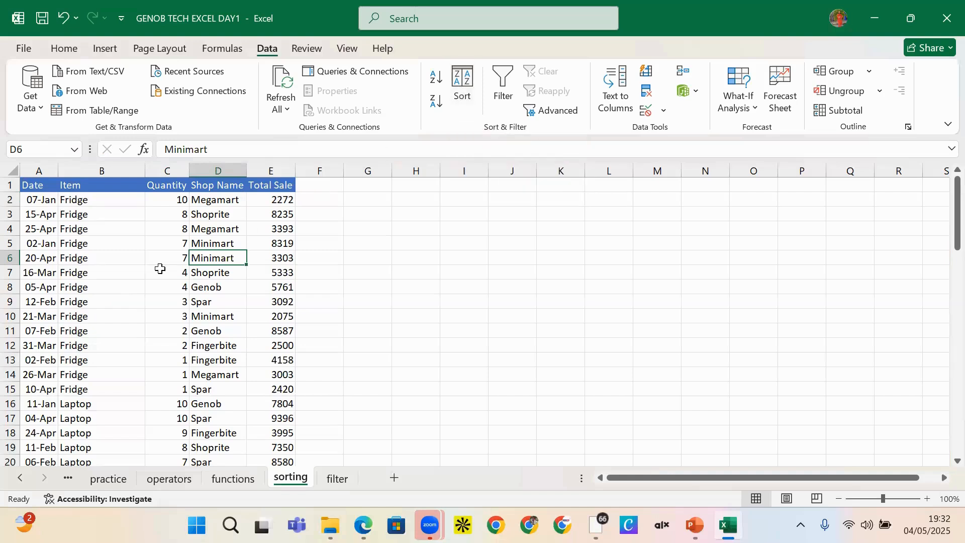
{"action": "double_click", "coordinate": [47, 200]}
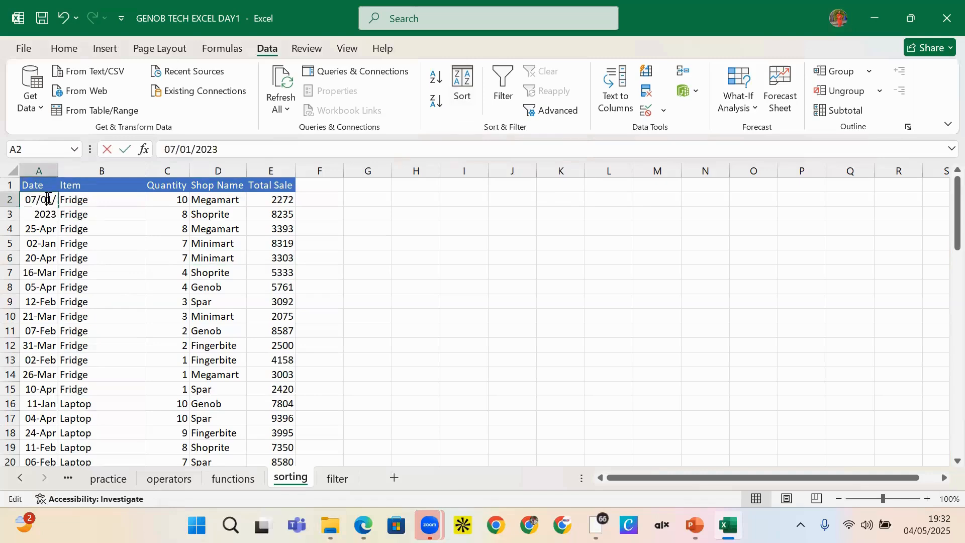
{"action": "left_click", "coordinate": [77, 188]}
{"action": "scroll", "coordinate": [78, 201], "scroll_direction": "down", "scroll_amount": 20}
{"action": "left_click", "coordinate": [80, 200]}
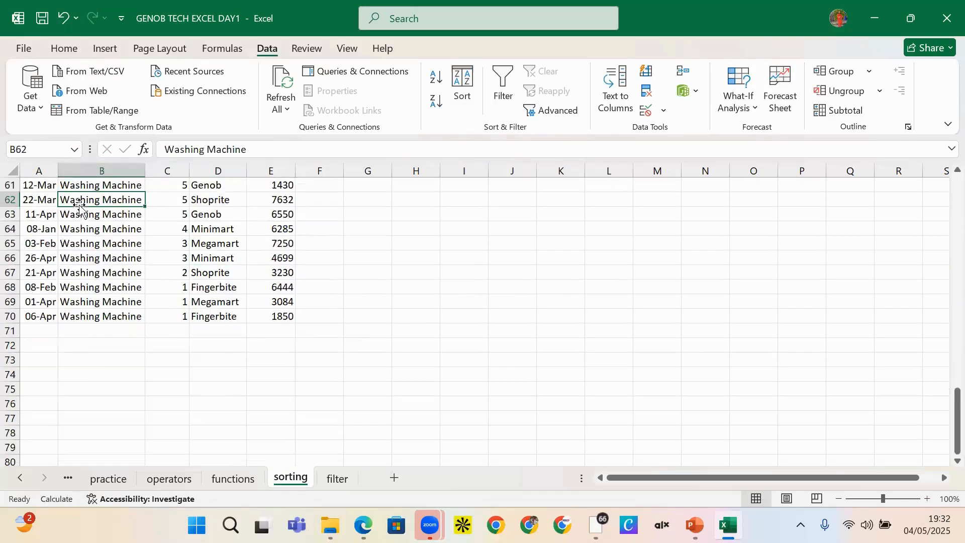
{"action": "scroll", "coordinate": [108, 303], "scroll_direction": "up", "scroll_amount": 10}
{"action": "scroll", "coordinate": [70, 216], "scroll_direction": "up", "scroll_amount": 10}
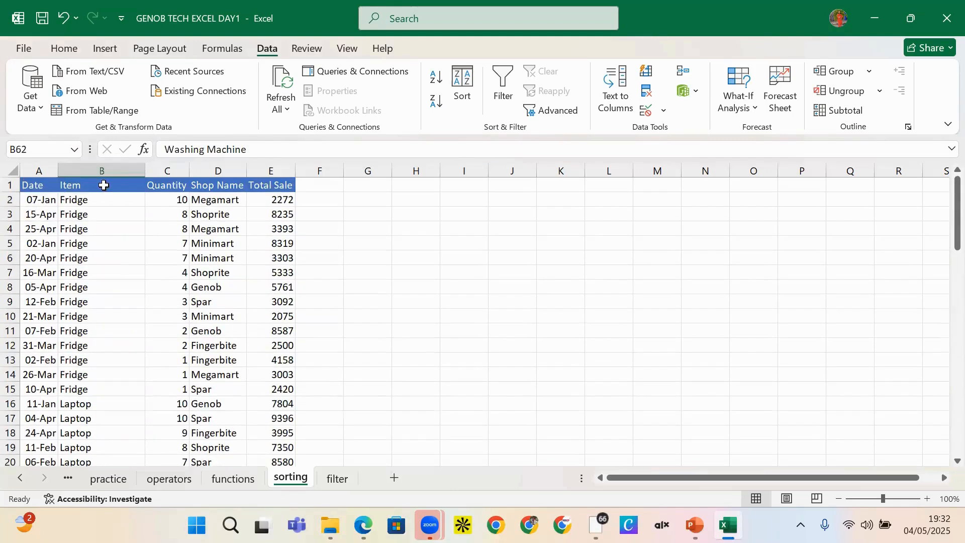
{"action": "left_click", "coordinate": [47, 200]}
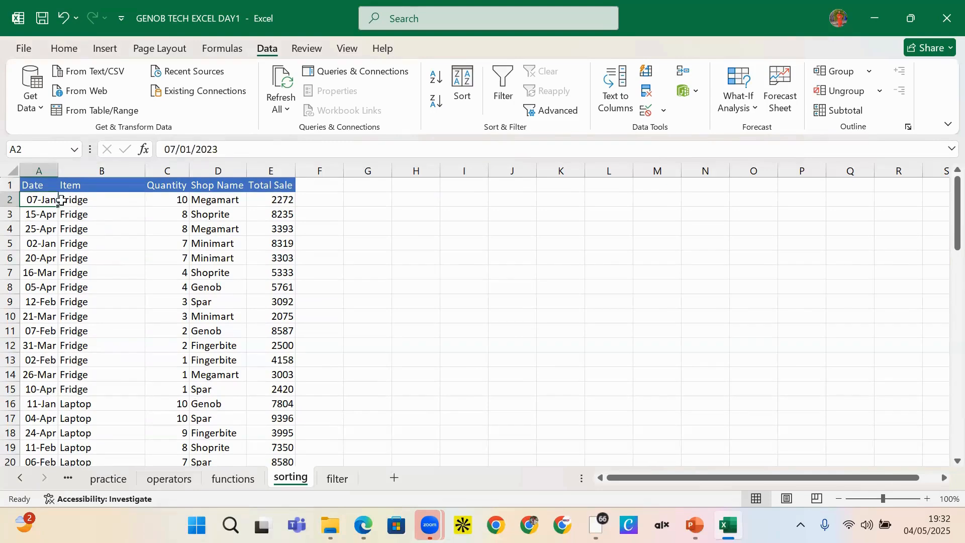
{"action": "left_click", "coordinate": [101, 166]}
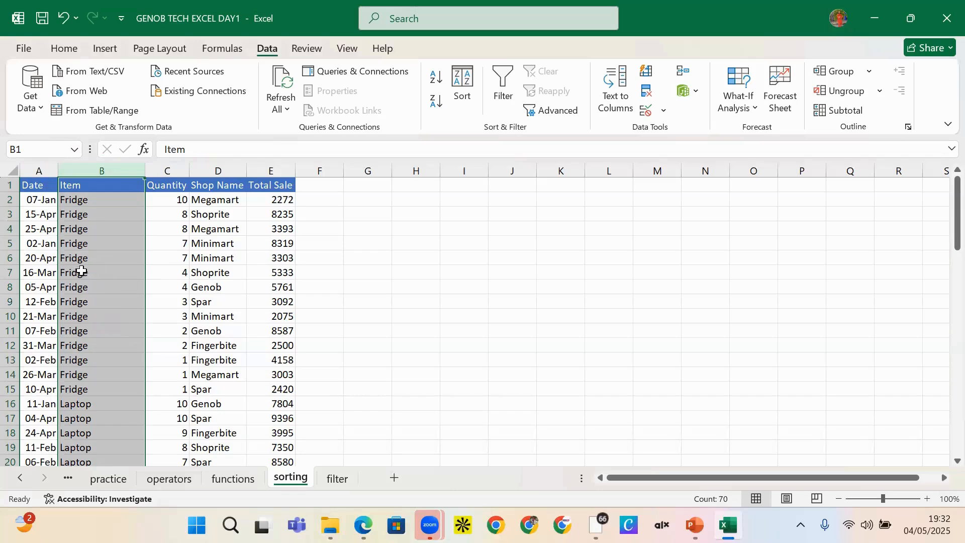
{"action": "left_click", "coordinate": [164, 190]}
{"action": "key", "text": "ctrl+Down"}
{"action": "scroll", "coordinate": [162, 205], "scroll_direction": "up", "scroll_amount": 20}
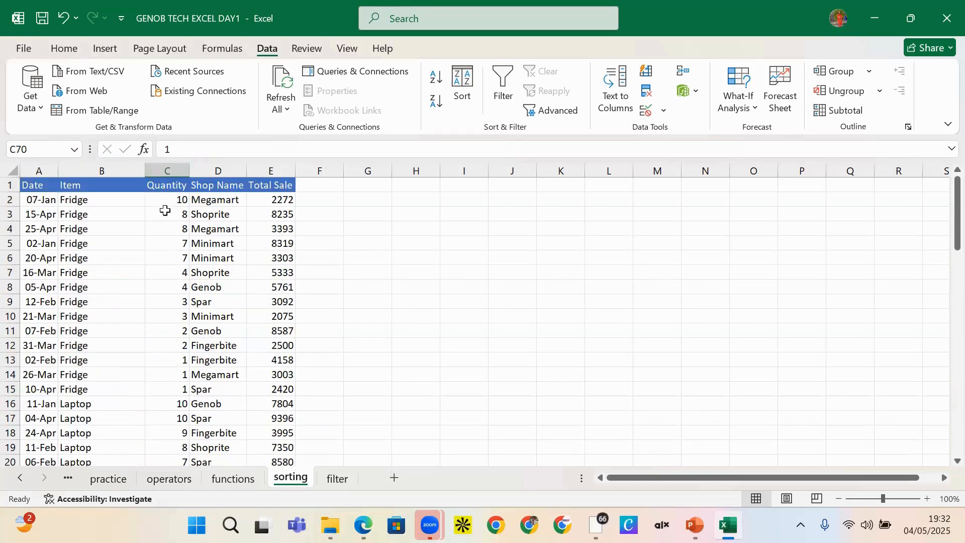
Sort the sales records by Quantity from largest to smallest, using cell C5 as the sort cell.
{"action": "double_click", "coordinate": [174, 202]}
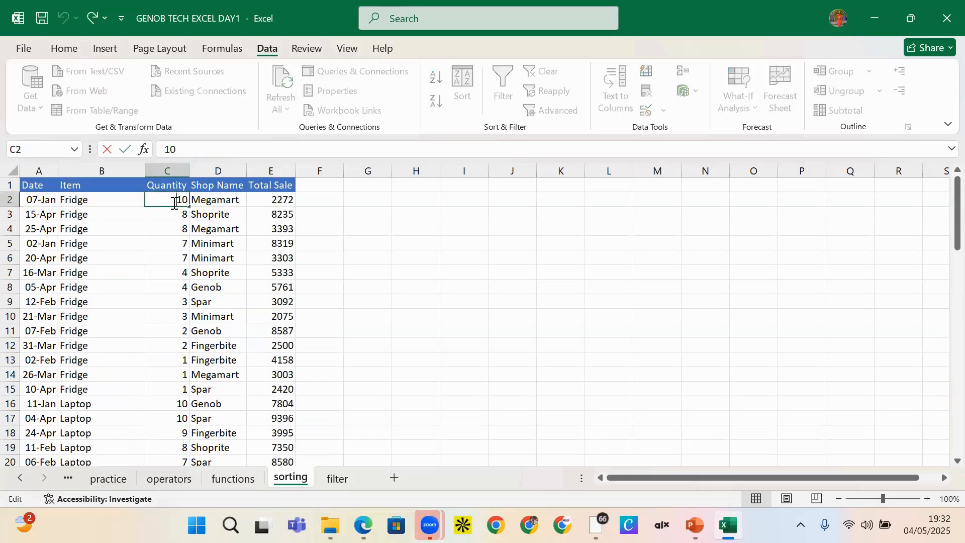
{"action": "left_click", "coordinate": [168, 188]}
{"action": "double_click", "coordinate": [168, 197]}
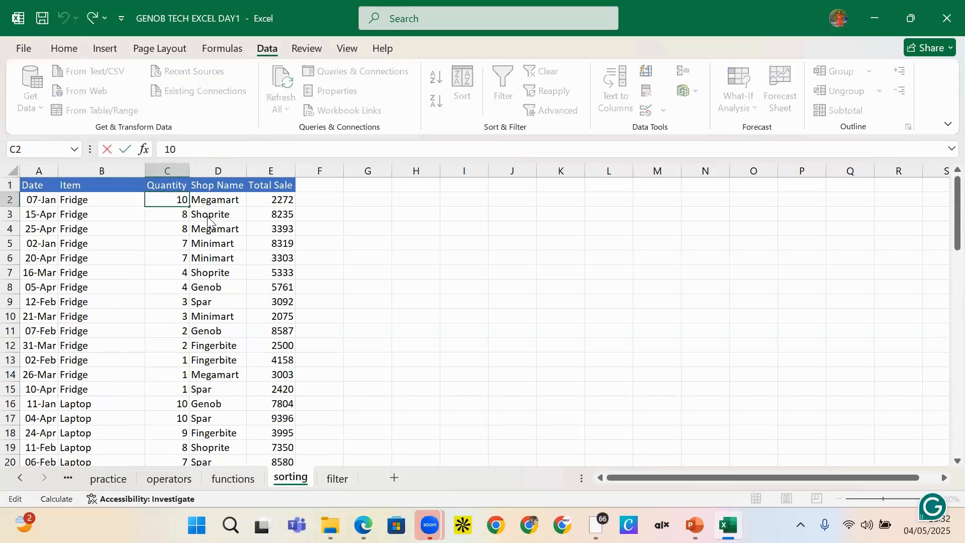
{"action": "left_click", "coordinate": [173, 241]}
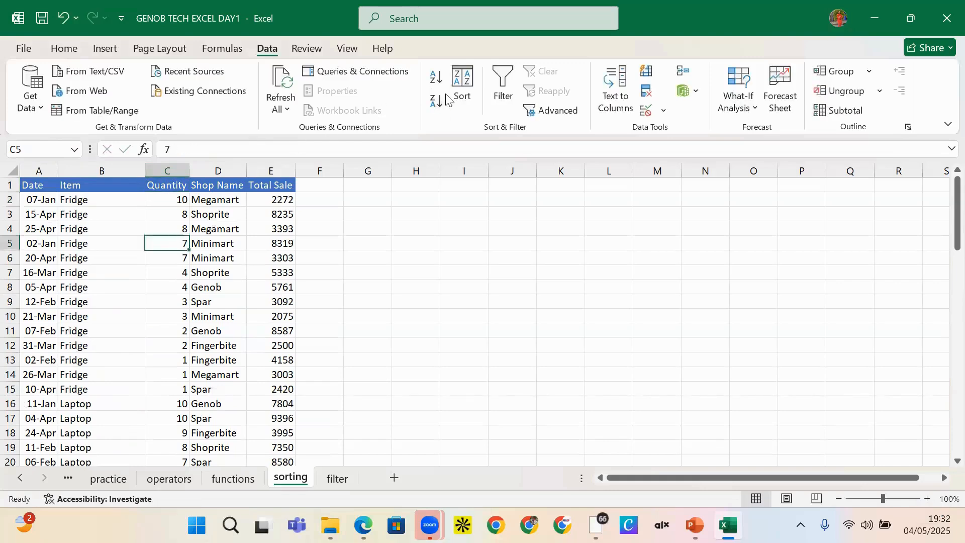
{"action": "left_click", "coordinate": [438, 103]}
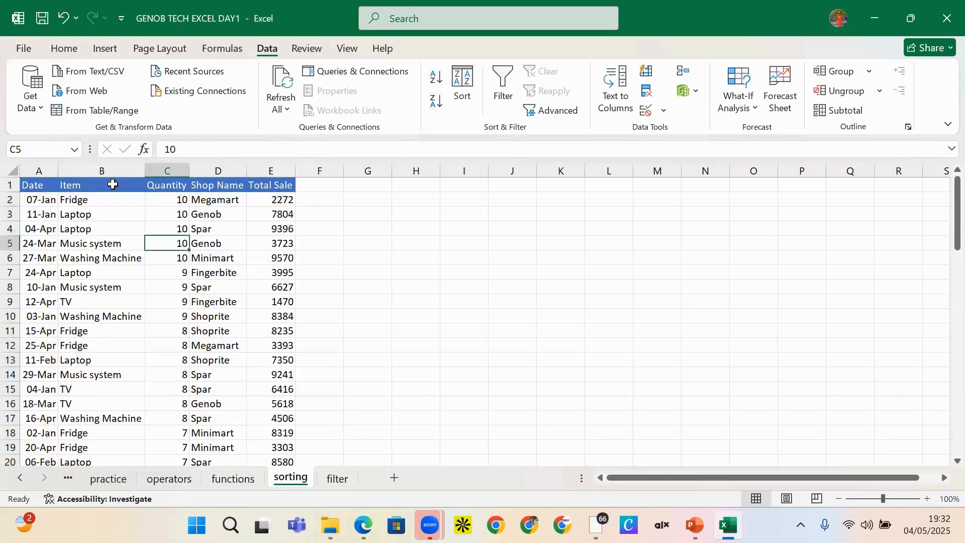
Sort only the Item cells B2 through B70 from A to Z, continuing with the current selection.
{"action": "left_click", "coordinate": [86, 214]}
{"action": "double_click", "coordinate": [96, 198]}
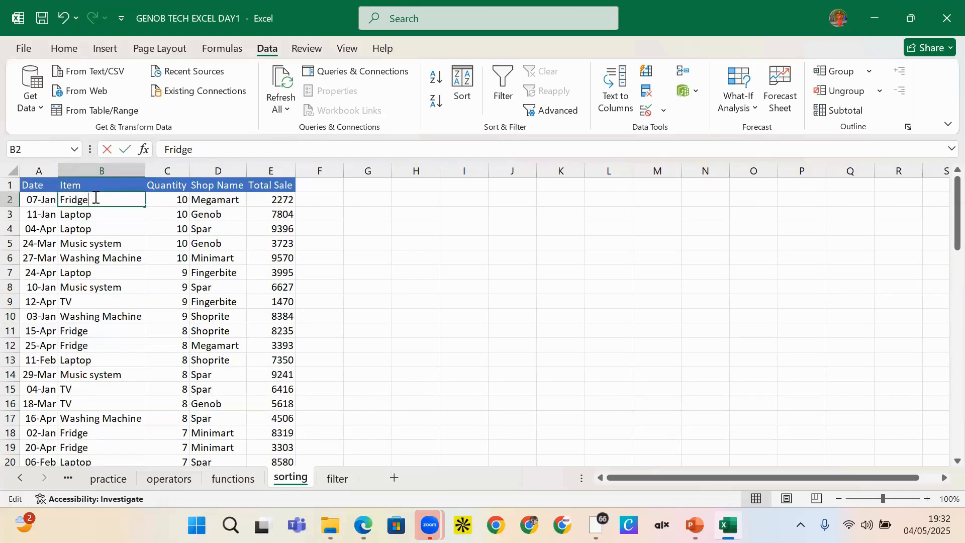
{"action": "left_click", "coordinate": [95, 229]}
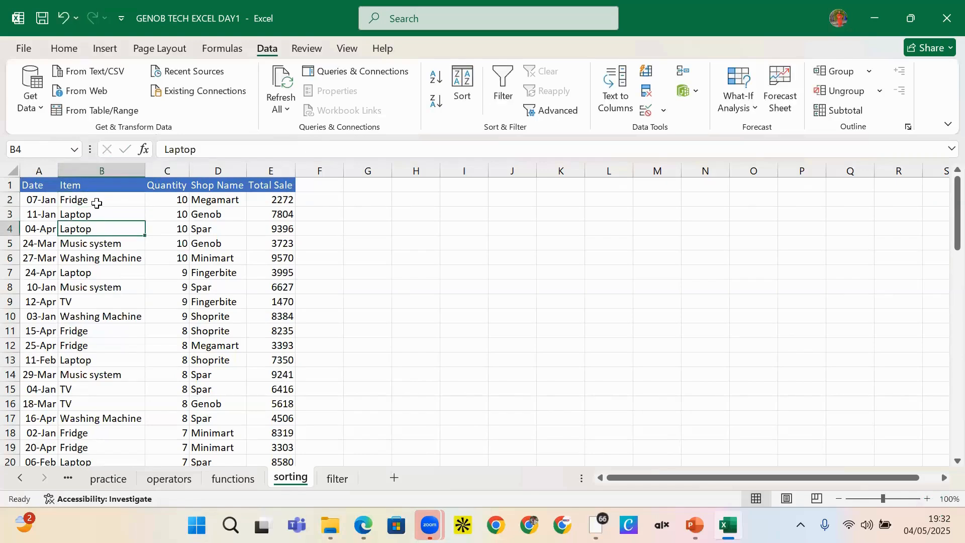
{"action": "left_click", "coordinate": [96, 202]}
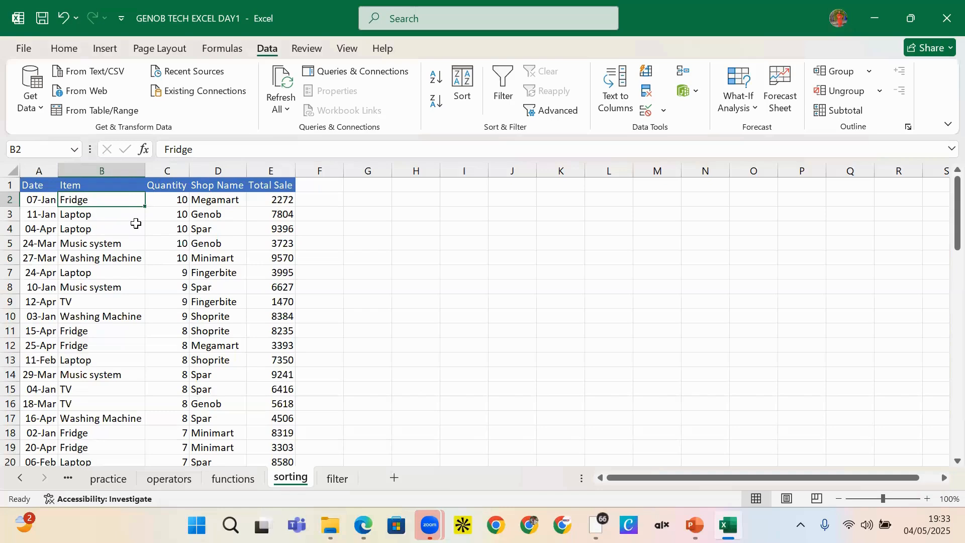
{"action": "key", "text": "ctrl+shift+Down"}
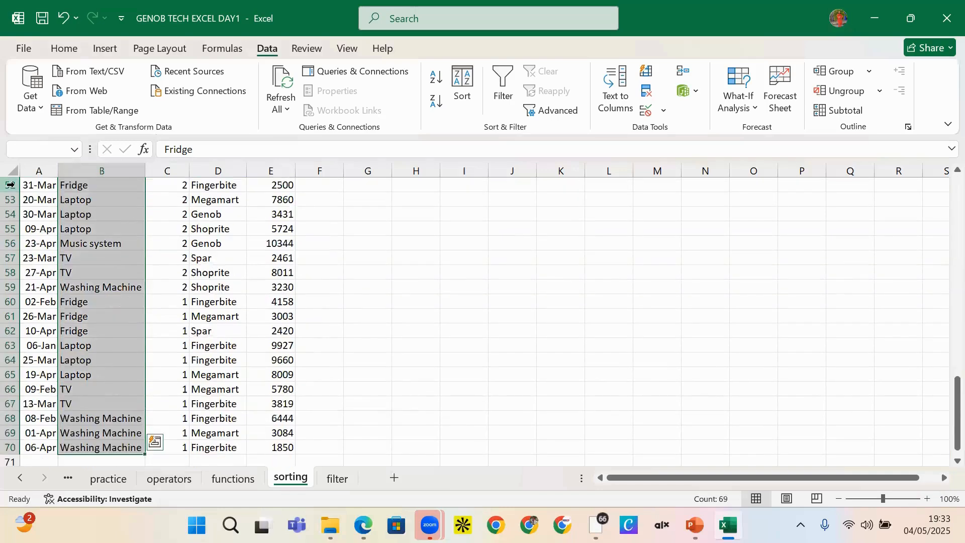
{"action": "scroll", "coordinate": [84, 220], "scroll_direction": "up", "scroll_amount": 7}
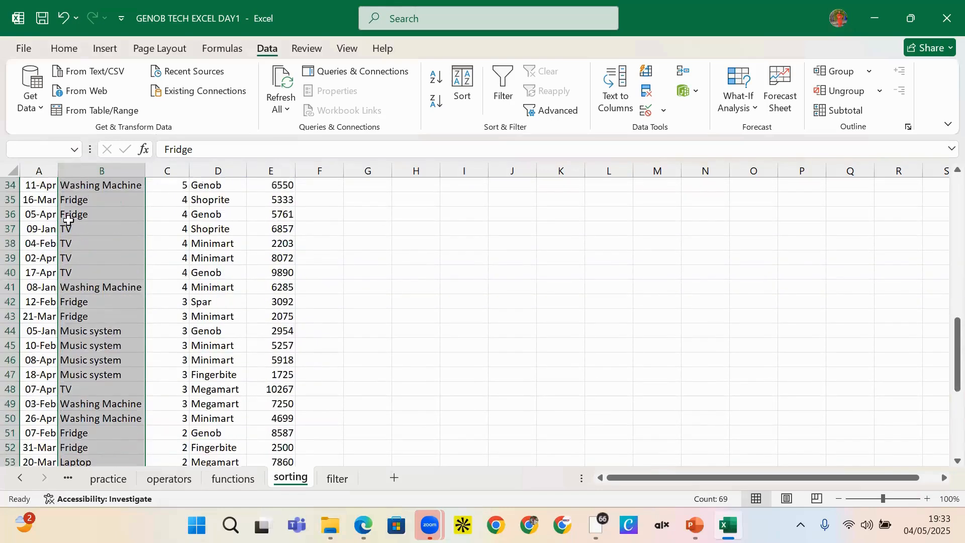
{"action": "scroll", "coordinate": [85, 219], "scroll_direction": "up", "scroll_amount": 10}
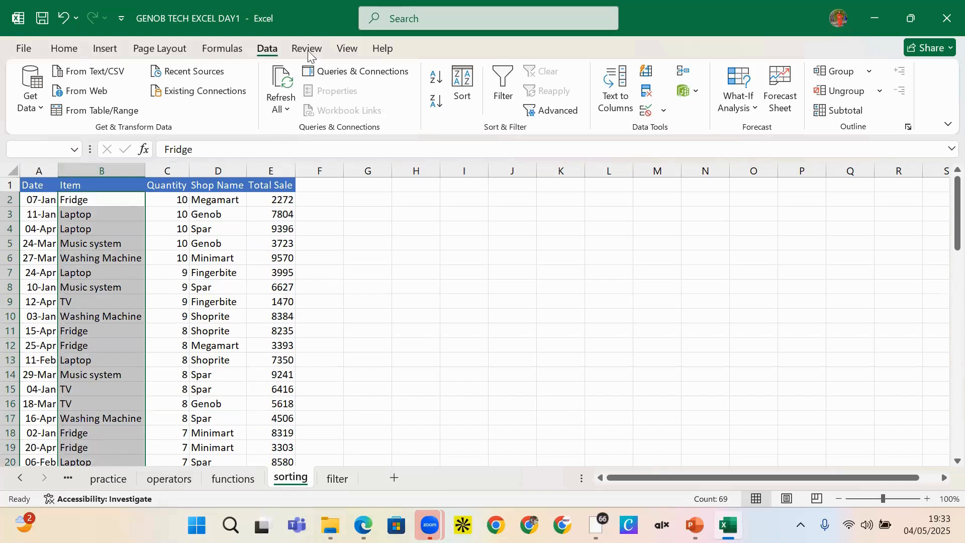
{"action": "left_click", "coordinate": [439, 76]}
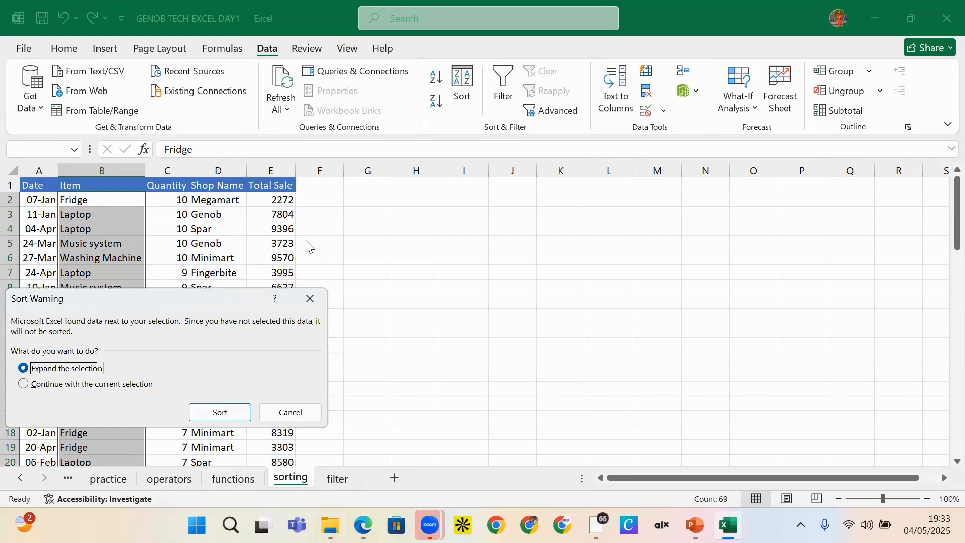
{"action": "left_click", "coordinate": [61, 385]}
{"action": "key", "text": "Return"}
{"action": "left_click", "coordinate": [62, 388]}
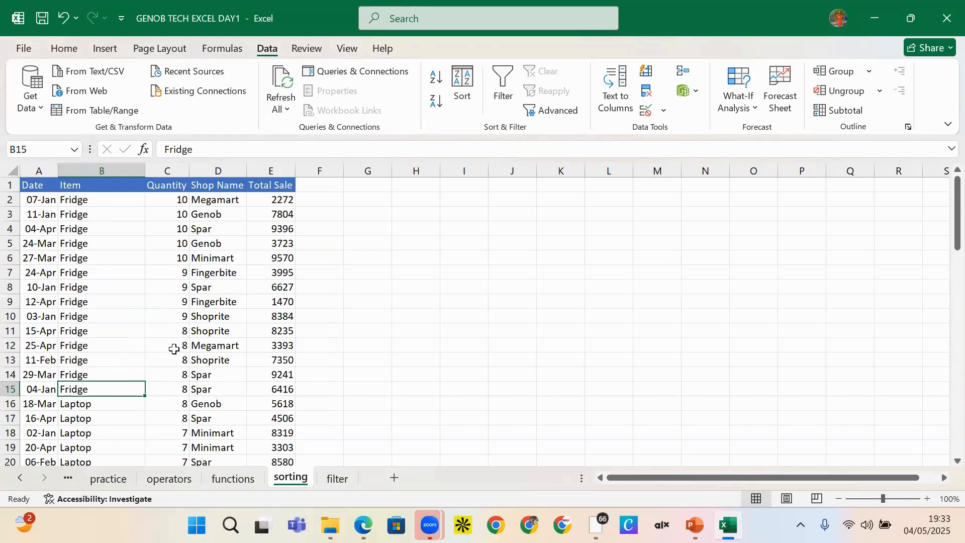
Compare the Item cells with the neighbouring Quantity and Shop Name values, and undo the Item-only sort.
{"action": "scroll", "coordinate": [169, 362], "scroll_direction": "down", "scroll_amount": 2}
{"action": "scroll", "coordinate": [143, 359], "scroll_direction": "up", "scroll_amount": 1}
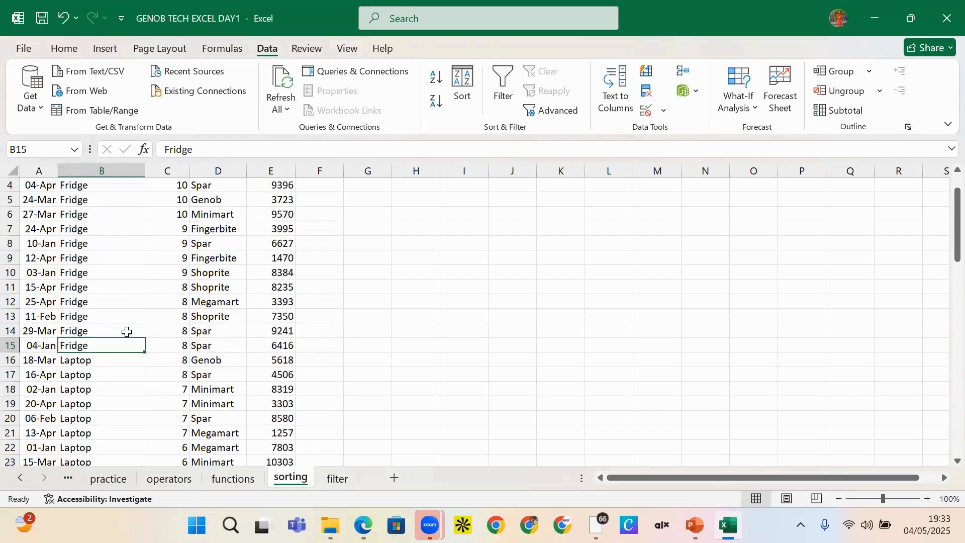
{"action": "scroll", "coordinate": [183, 321], "scroll_direction": "up", "scroll_amount": 1}
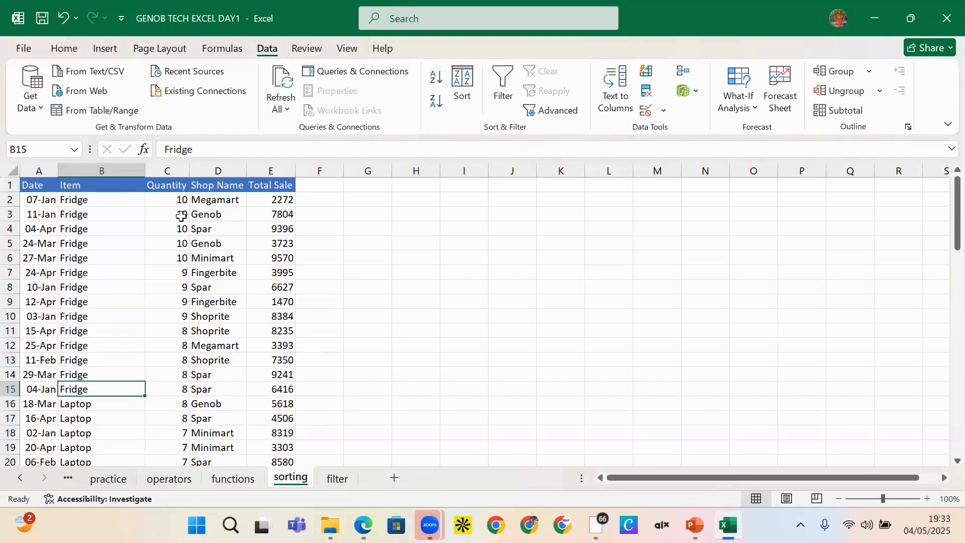
{"action": "scroll", "coordinate": [171, 401], "scroll_direction": "down", "scroll_amount": 1}
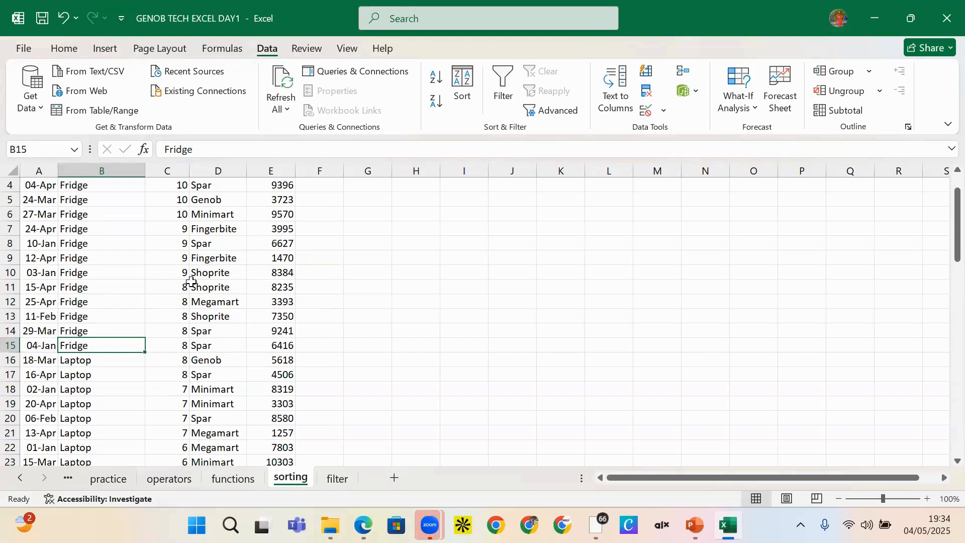
{"action": "key", "text": "ctrl+z"}
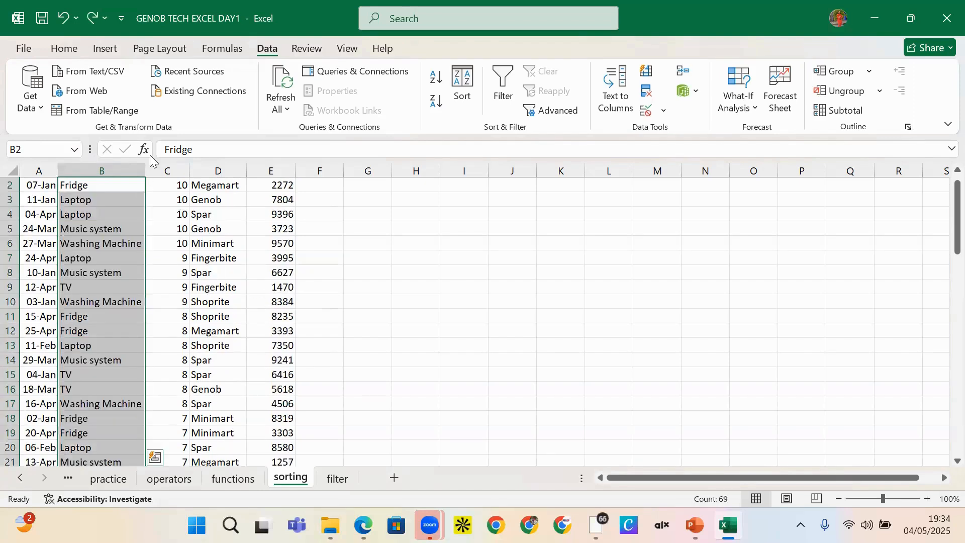
{"action": "double_click", "coordinate": [171, 219]}
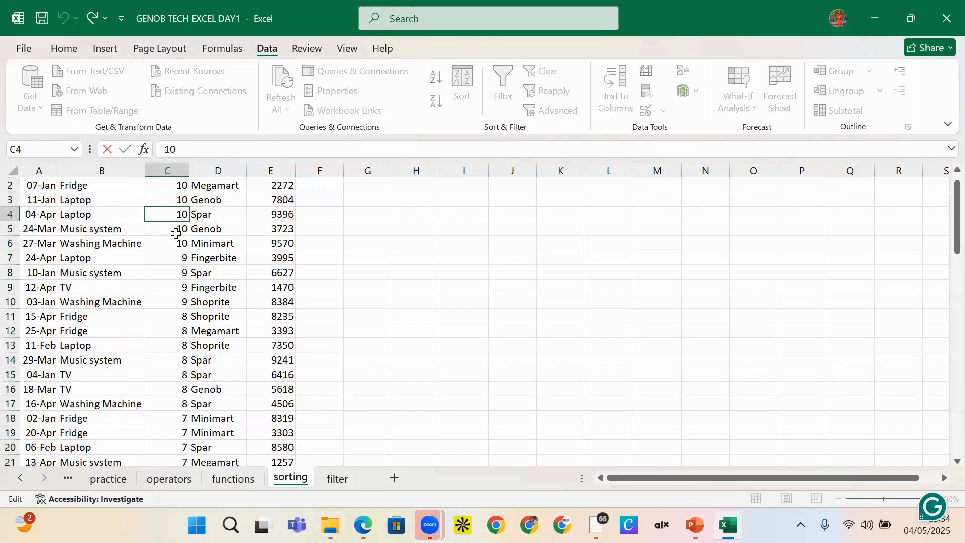
{"action": "scroll", "coordinate": [146, 229], "scroll_direction": "up", "scroll_amount": 1}
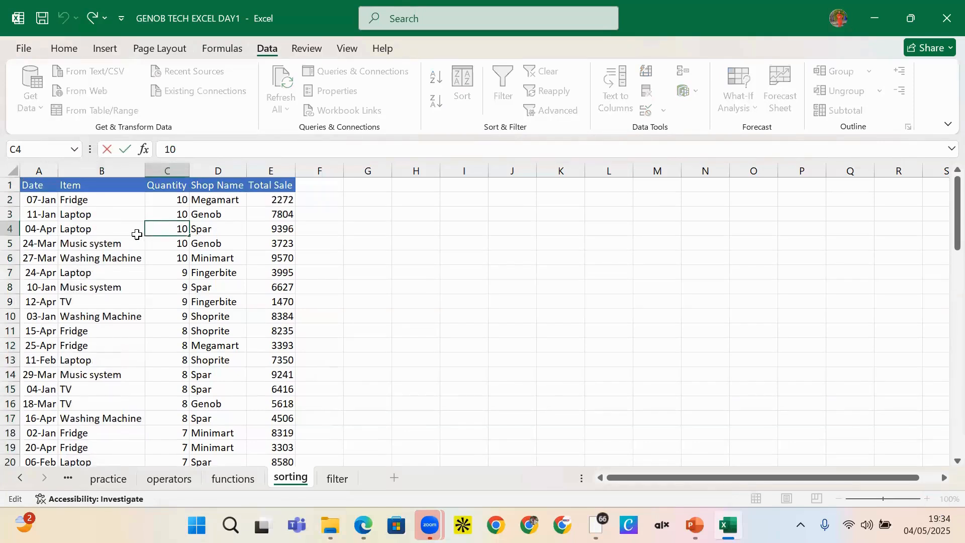
{"action": "left_click", "coordinate": [146, 245]}
{"action": "double_click", "coordinate": [165, 232]}
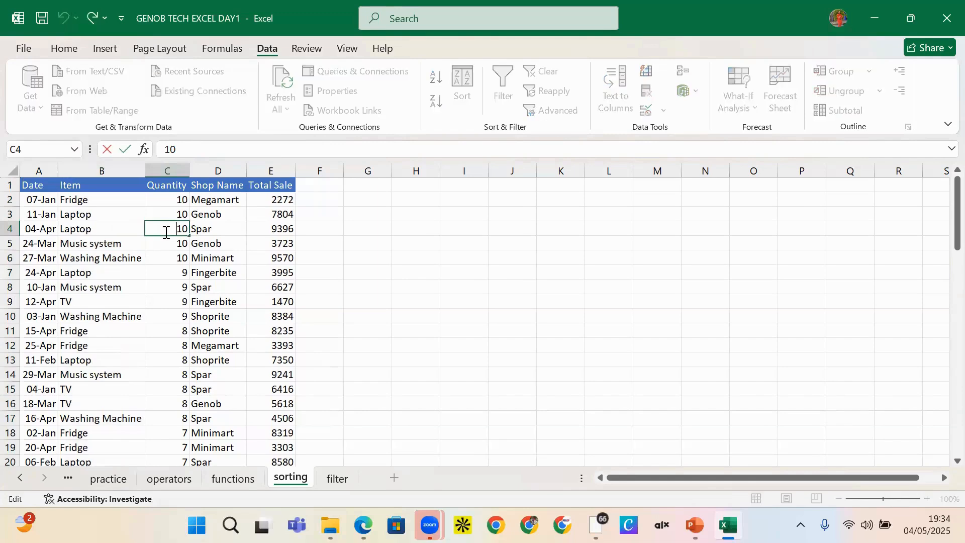
{"action": "double_click", "coordinate": [248, 232]}
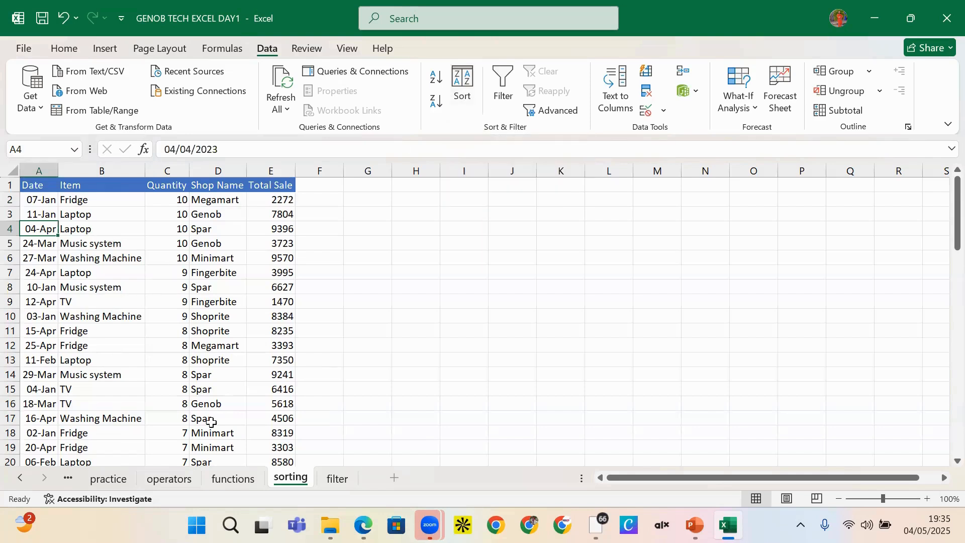
{"action": "key", "text": "ctrl+Up"}
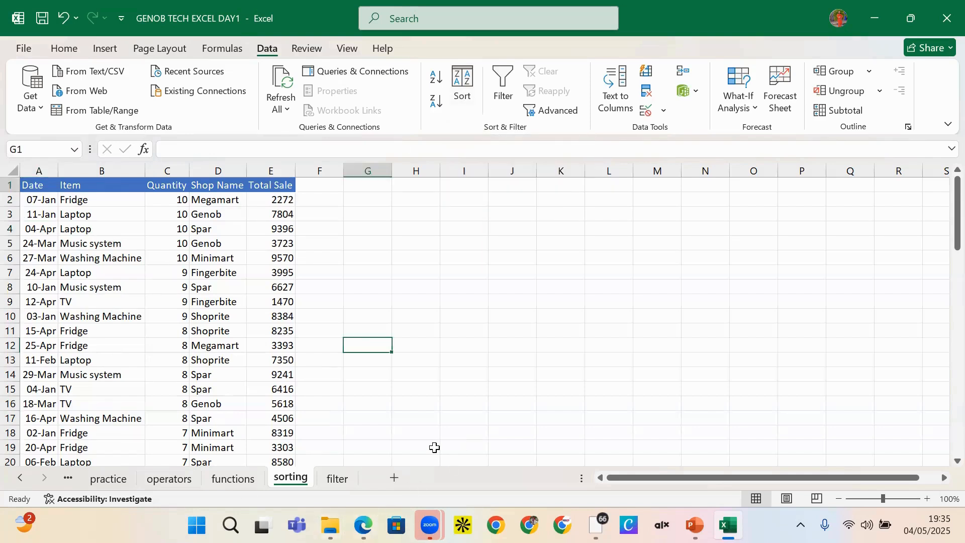
{"action": "double_click", "coordinate": [403, 198]}
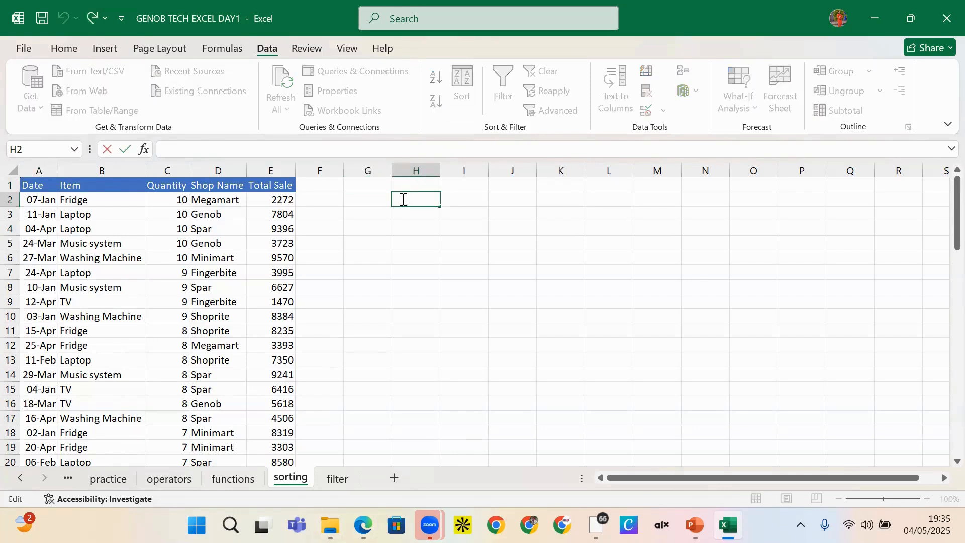
{"action": "left_click", "coordinate": [381, 217]}
{"action": "left_click", "coordinate": [426, 233]}
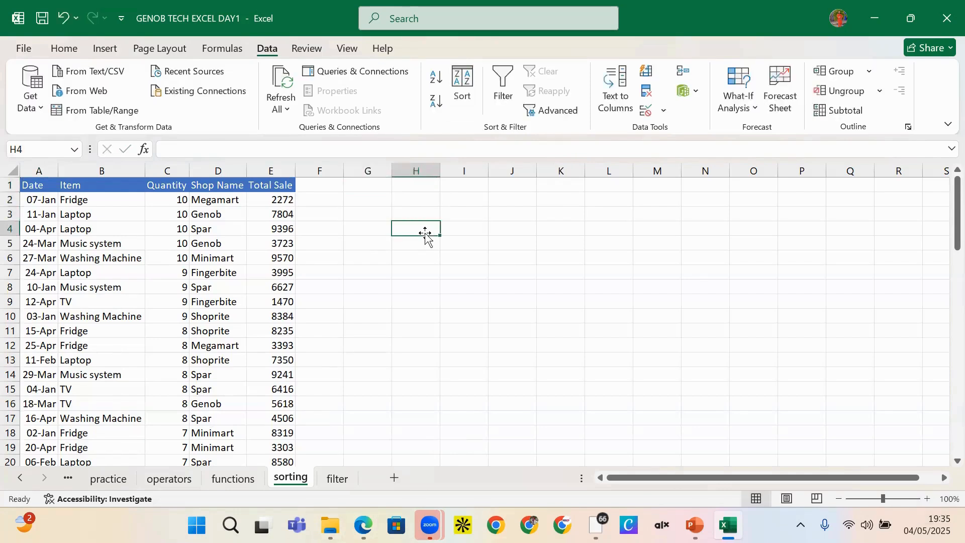
{"action": "double_click", "coordinate": [358, 232]}
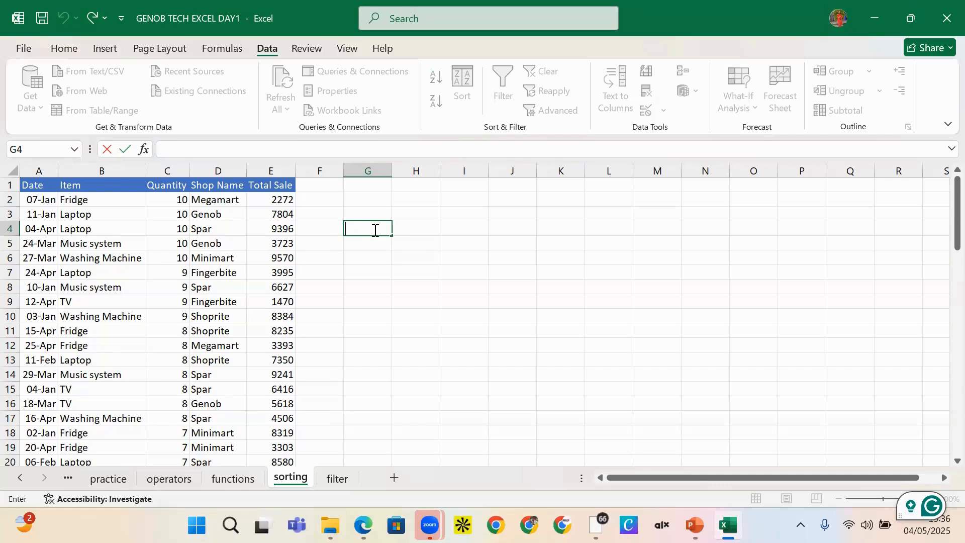
{"action": "left_click", "coordinate": [470, 226]}
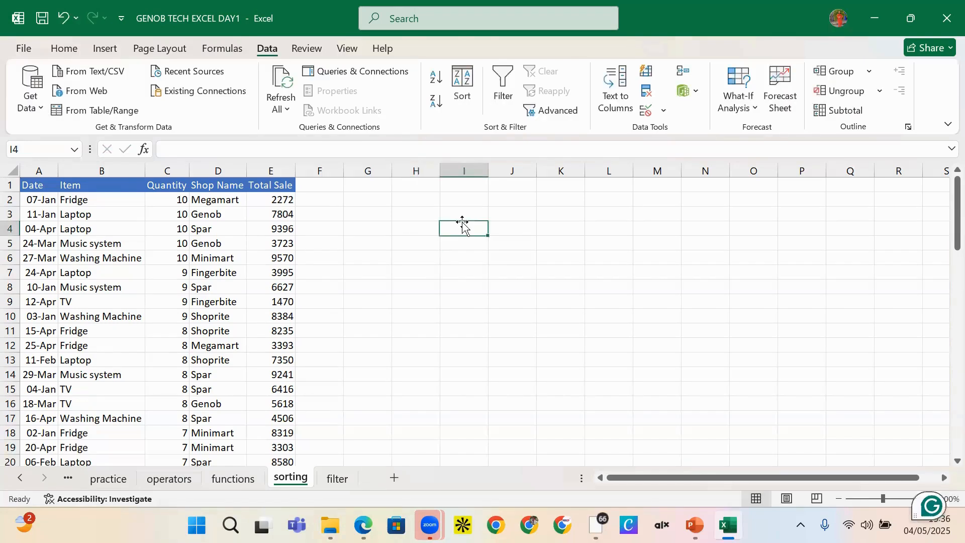
{"action": "double_click", "coordinate": [435, 232]}
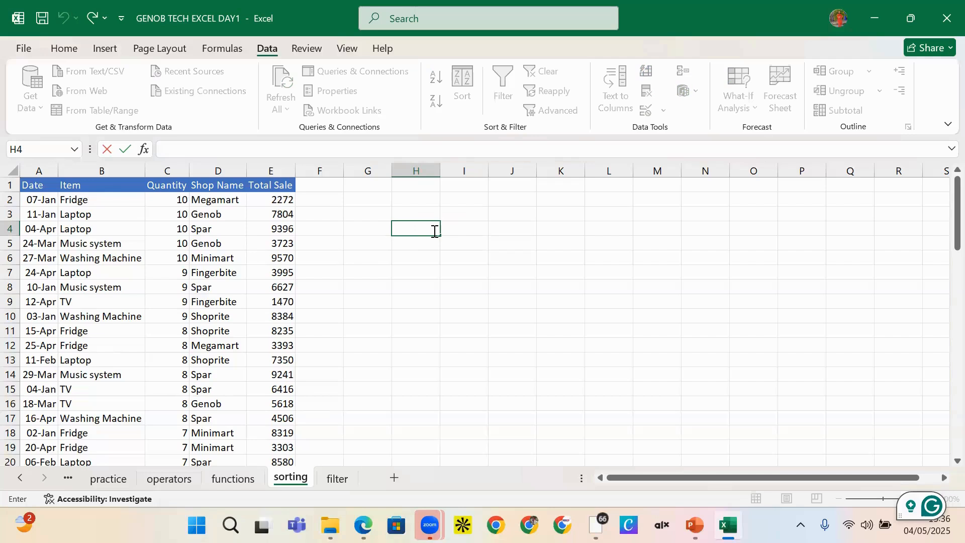
{"action": "left_click", "coordinate": [462, 242]}
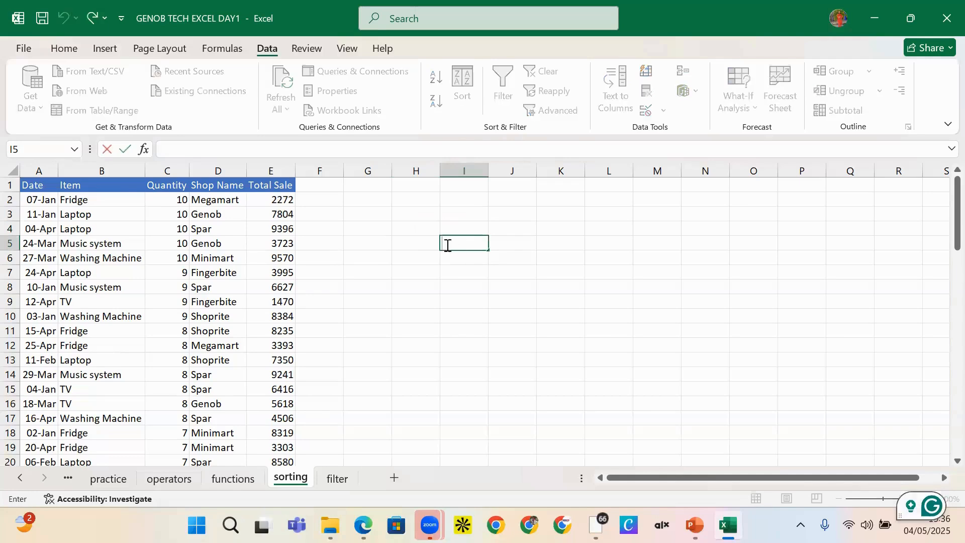
{"action": "left_click", "coordinate": [413, 249]}
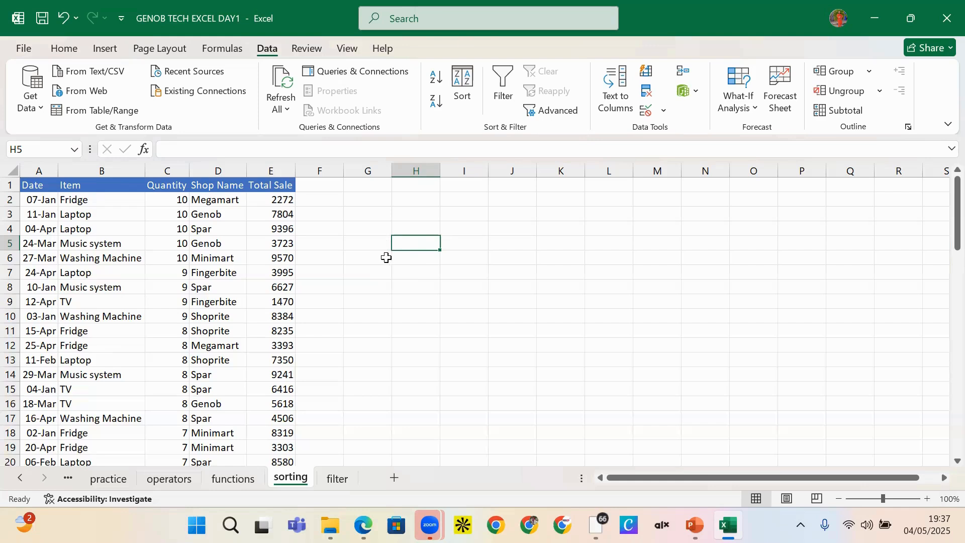
{"action": "double_click", "coordinate": [381, 255]}
{"action": "left_click", "coordinate": [377, 225]}
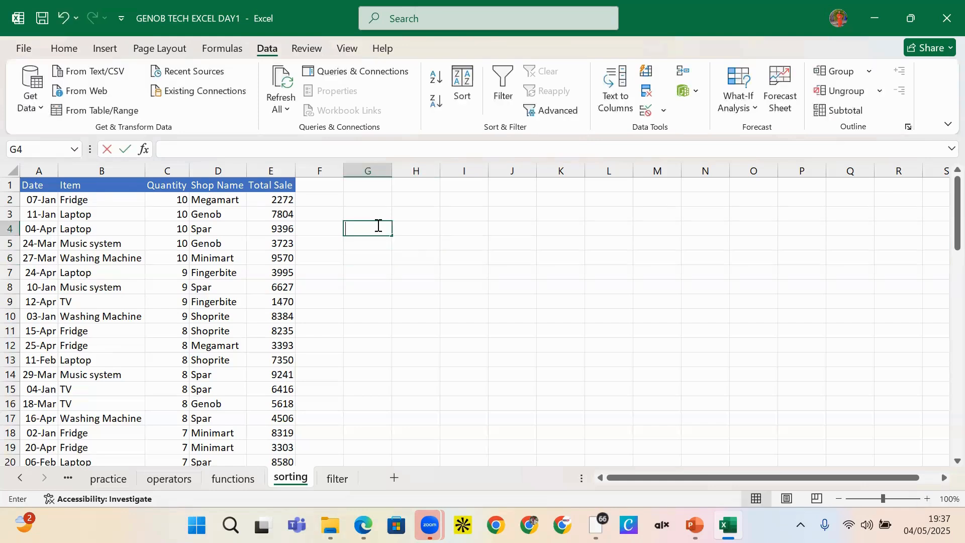
{"action": "double_click", "coordinate": [377, 225]}
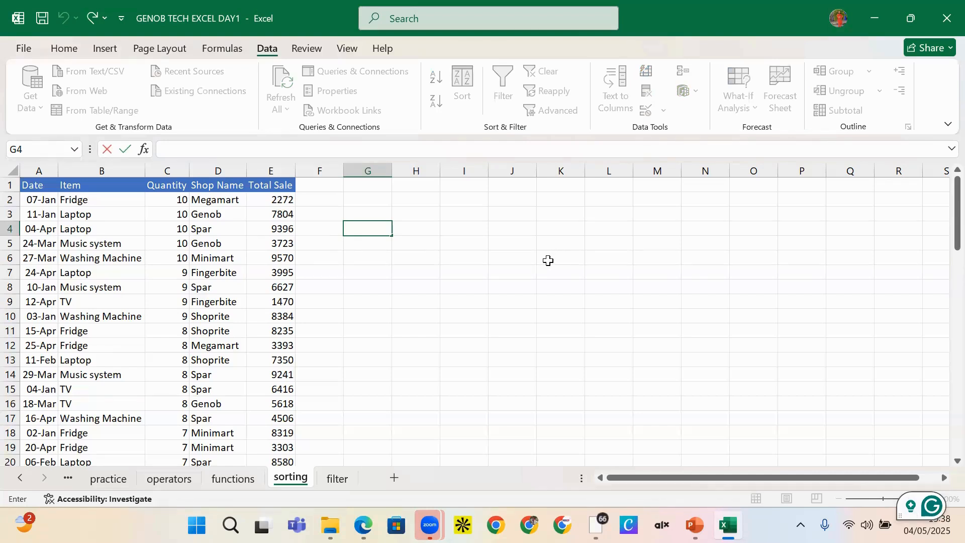
{"action": "left_click", "coordinate": [461, 219]}
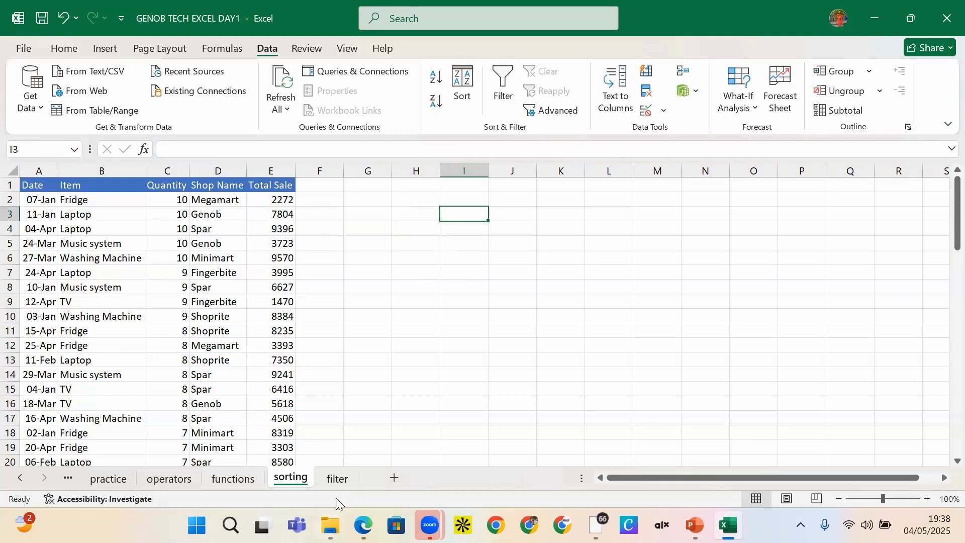
{"action": "double_click", "coordinate": [226, 320]}
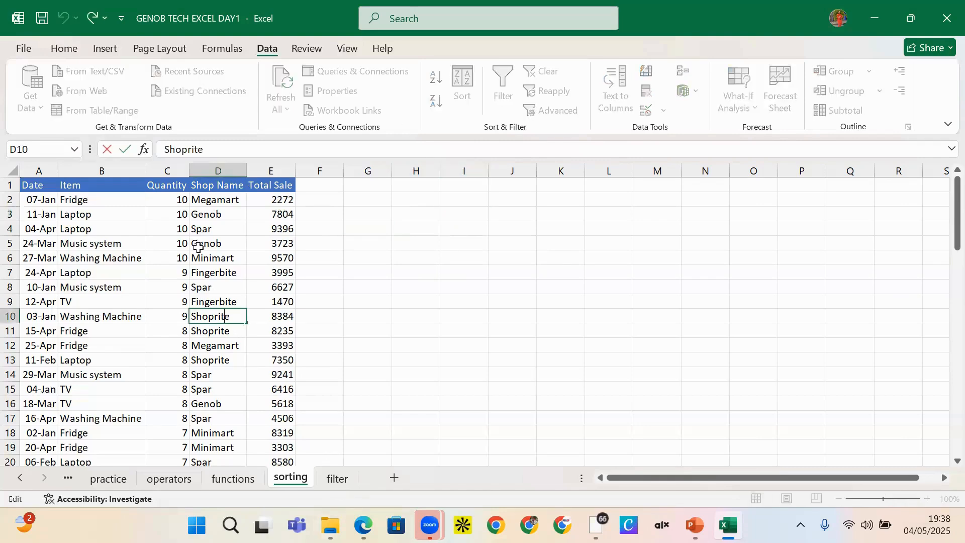
Open the filter sheet and auto-fit the widths of columns A to D to their contents.
{"action": "double_click", "coordinate": [324, 484]}
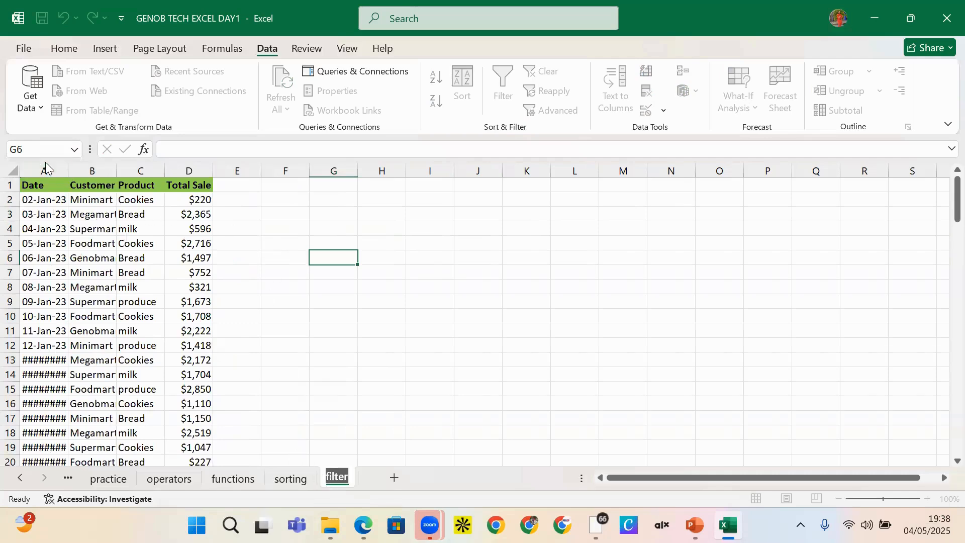
{"action": "left_click_drag", "start_coordinate": [45, 170], "coordinate": [238, 170]}
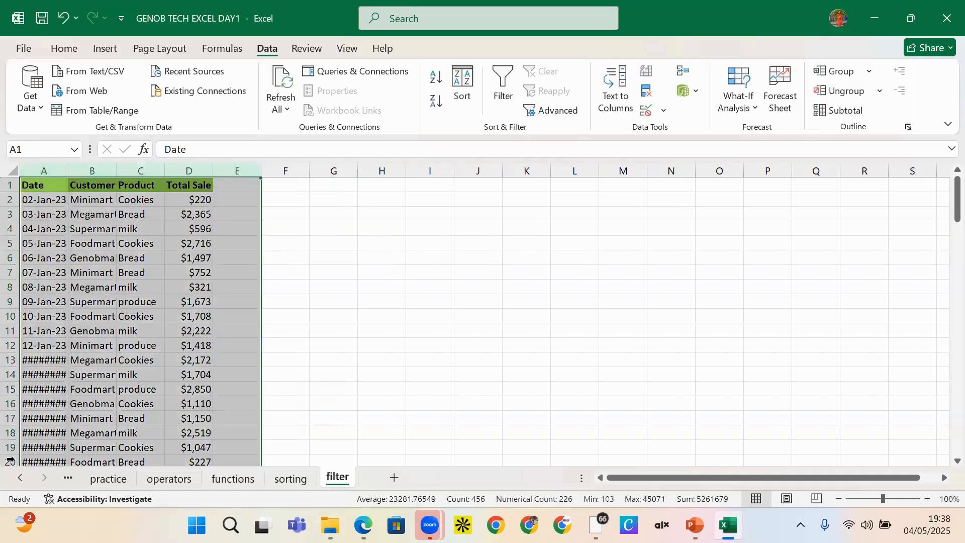
{"action": "left_click", "coordinate": [187, 404]}
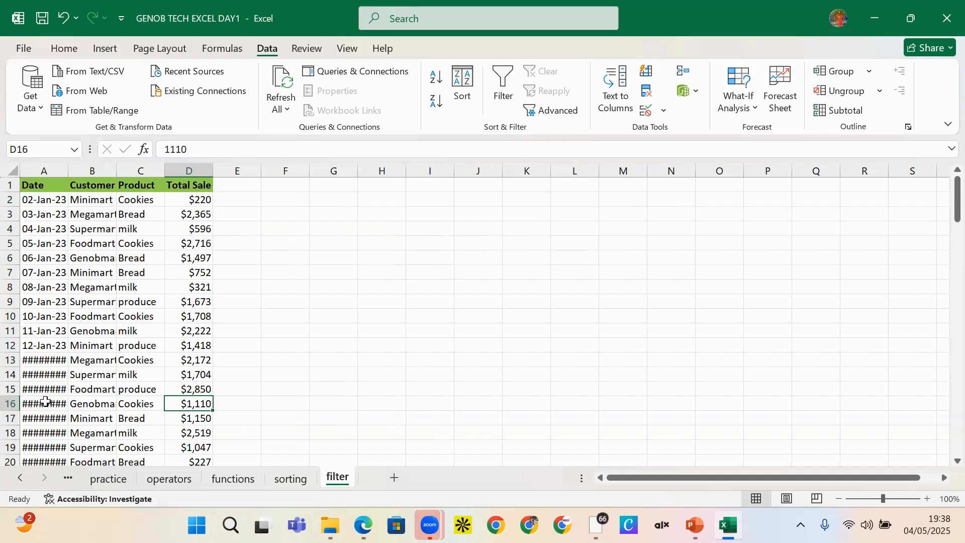
{"action": "double_click", "coordinate": [40, 374]}
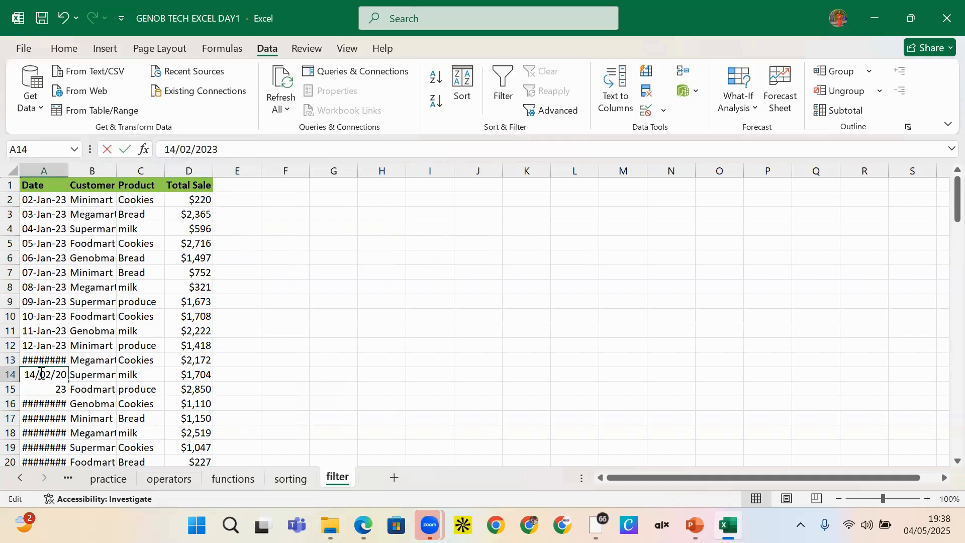
{"action": "left_click", "coordinate": [166, 398]}
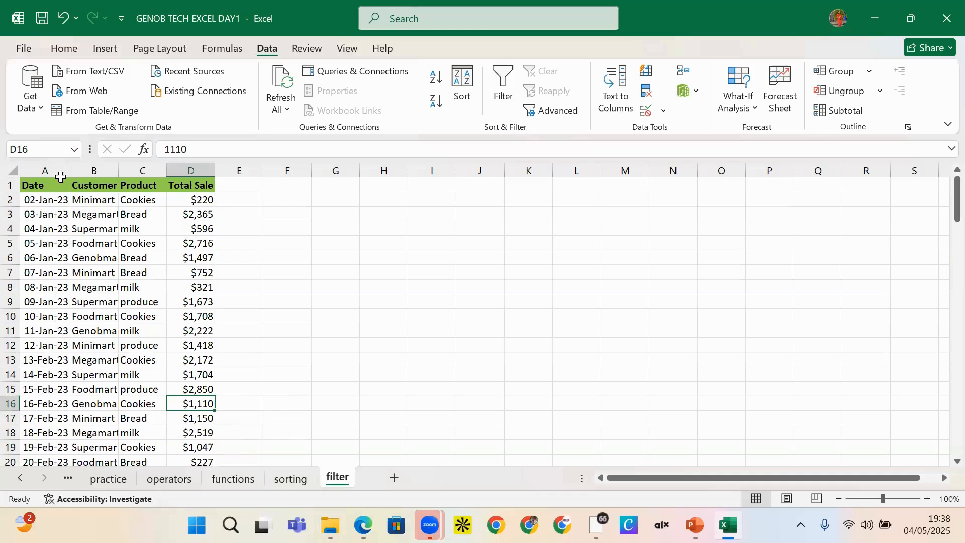
{"action": "left_click_drag", "start_coordinate": [44, 170], "coordinate": [189, 169]}
{"action": "left_click_drag", "start_coordinate": [119, 171], "coordinate": [118, 171]}
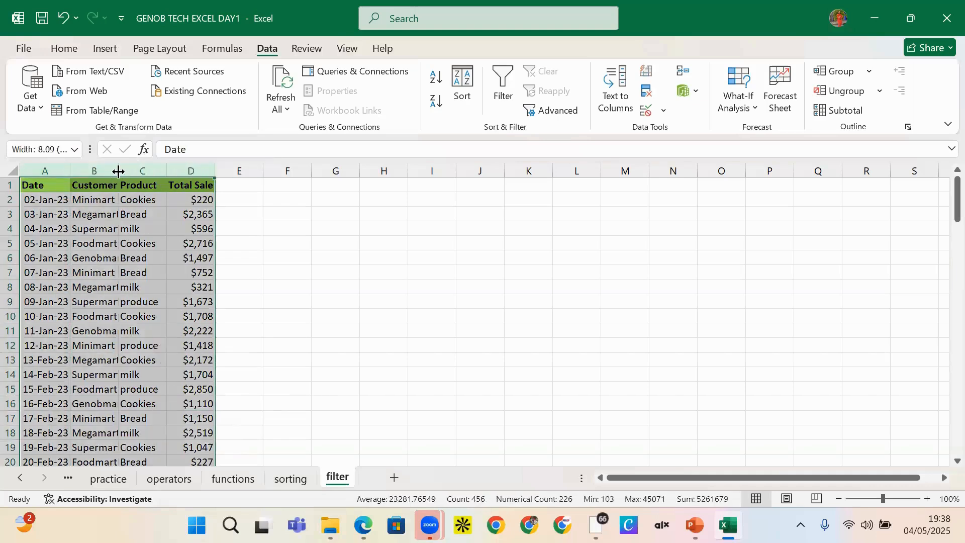
{"action": "double_click", "coordinate": [118, 172]}
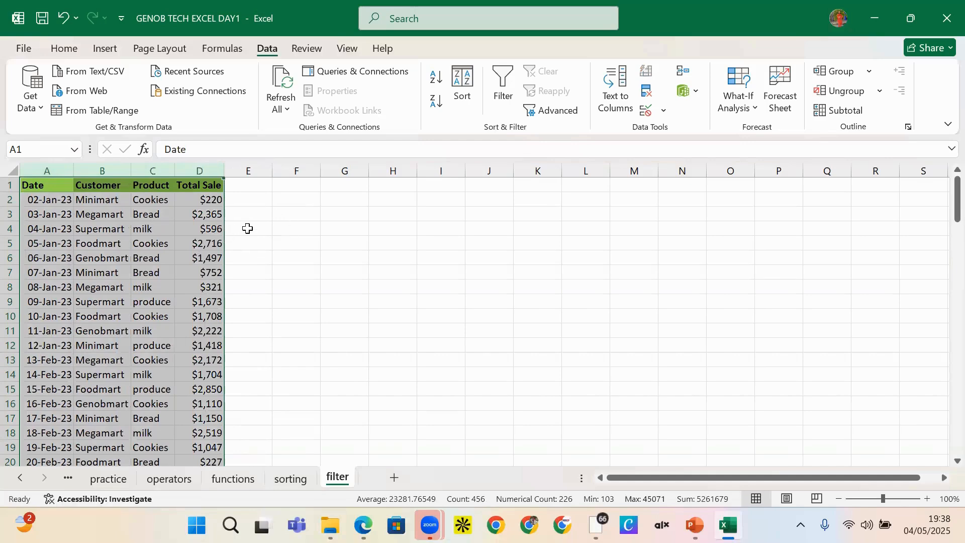
{"action": "left_click", "coordinate": [99, 214]}
{"action": "left_click", "coordinate": [72, 185]}
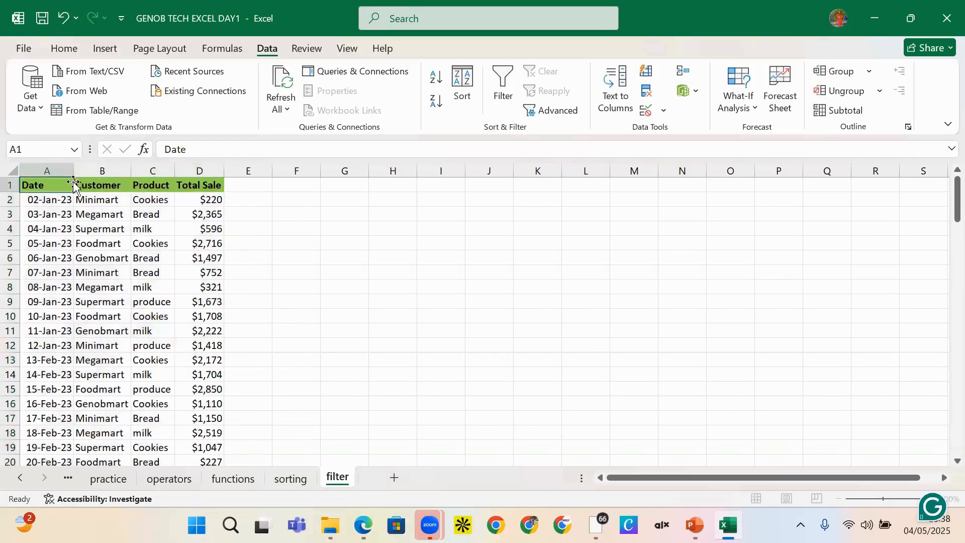
{"action": "double_click", "coordinate": [88, 214]}
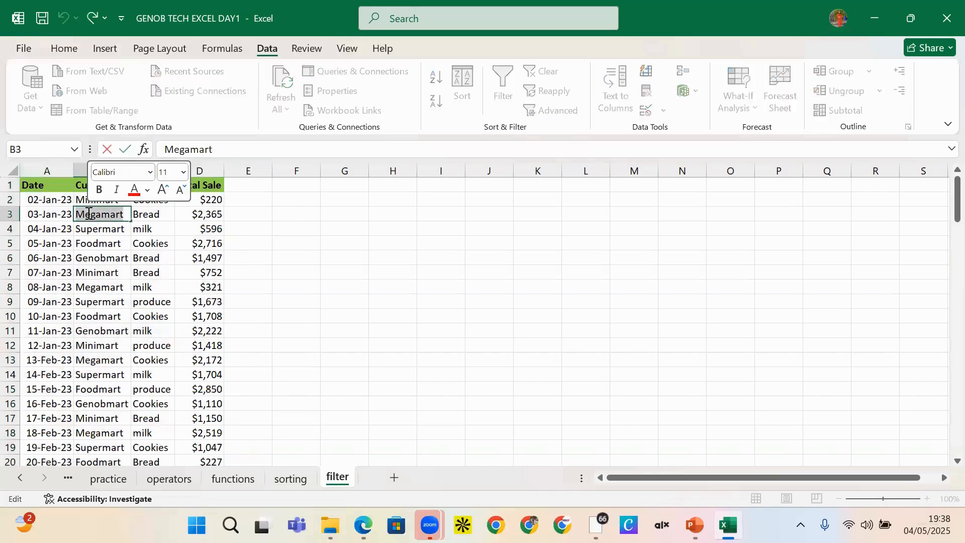
{"action": "left_click", "coordinate": [268, 219]}
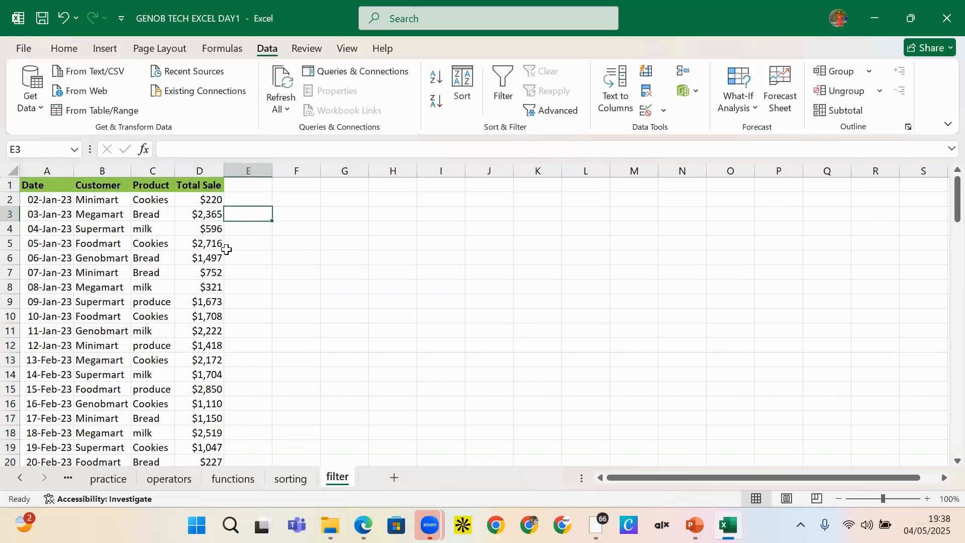
{"action": "left_click", "coordinate": [105, 315]}
Try to turn on filtering with the empty cell I1, outside the sales records, selected.
{"action": "left_click", "coordinate": [440, 185]}
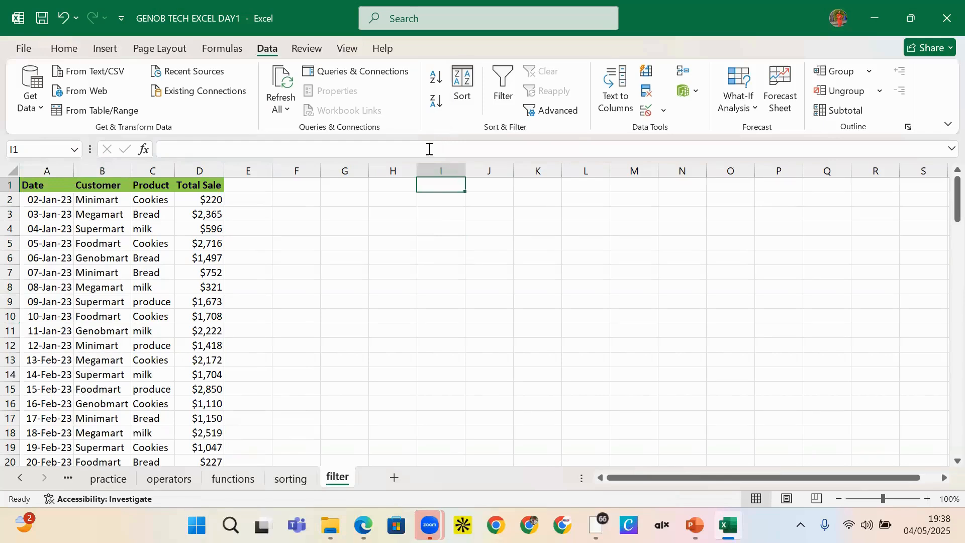
{"action": "left_click", "coordinate": [500, 109]}
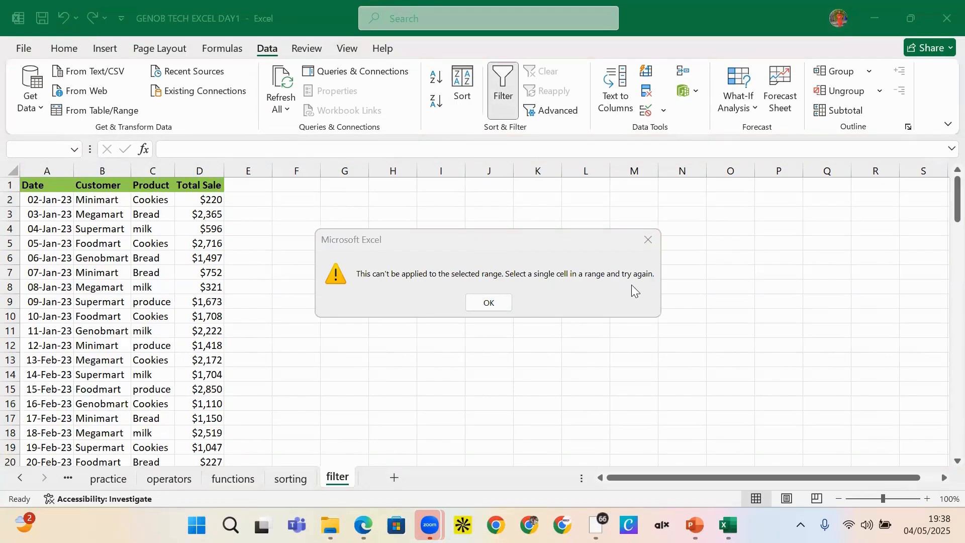
{"action": "left_click", "coordinate": [489, 302]}
{"action": "left_click", "coordinate": [499, 300]}
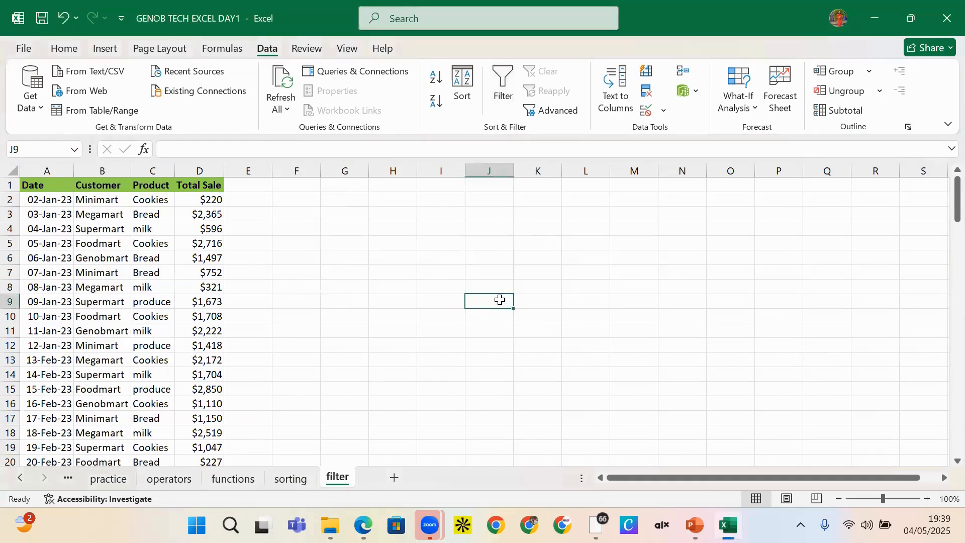
{"action": "double_click", "coordinate": [525, 270]}
{"action": "double_click", "coordinate": [500, 297]}
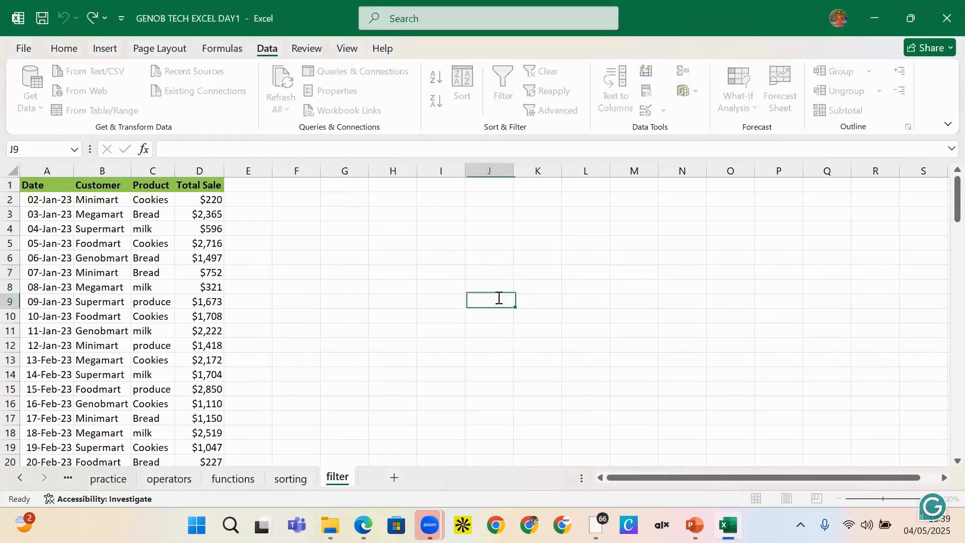
{"action": "left_click", "coordinate": [498, 274]}
{"action": "double_click", "coordinate": [514, 272]}
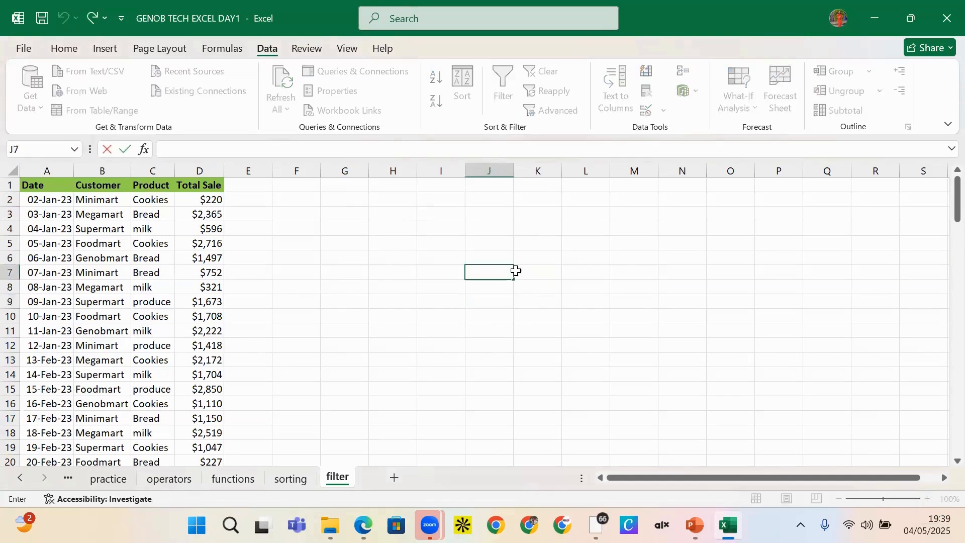
Turn on filtering for the Date, Customer, Product and Total Sale headers, starting from cell D13 inside the records.
{"action": "left_click", "coordinate": [100, 271]}
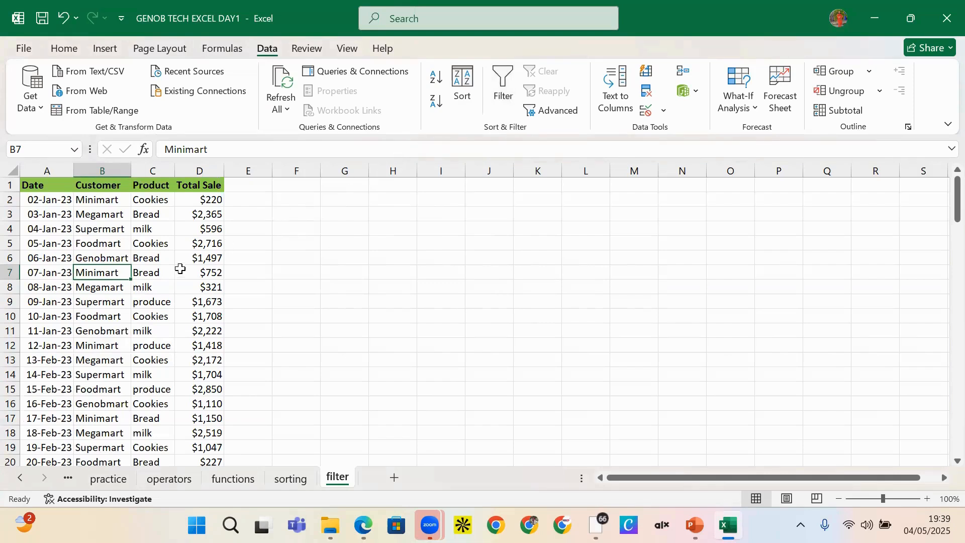
{"action": "double_click", "coordinate": [96, 215]}
{"action": "left_click", "coordinate": [191, 362]}
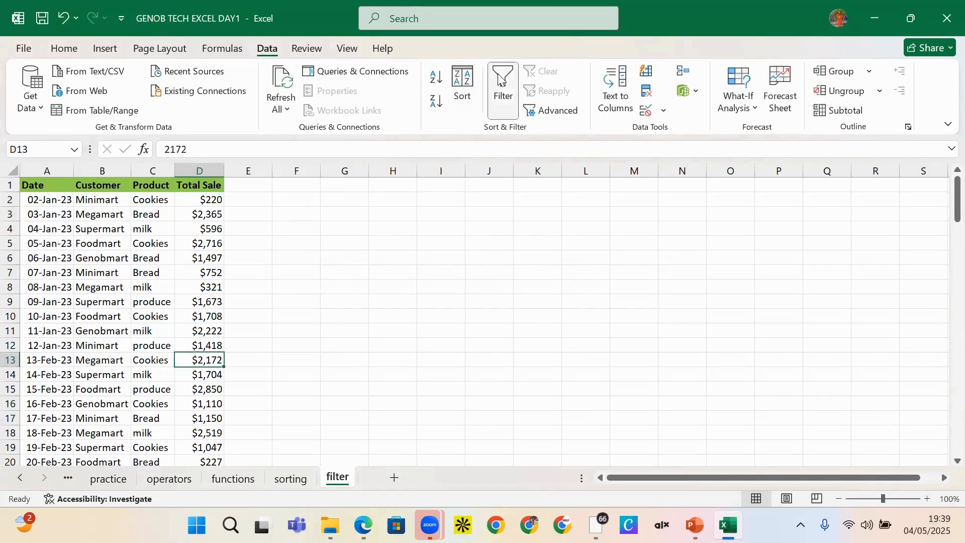
{"action": "left_click", "coordinate": [501, 79]}
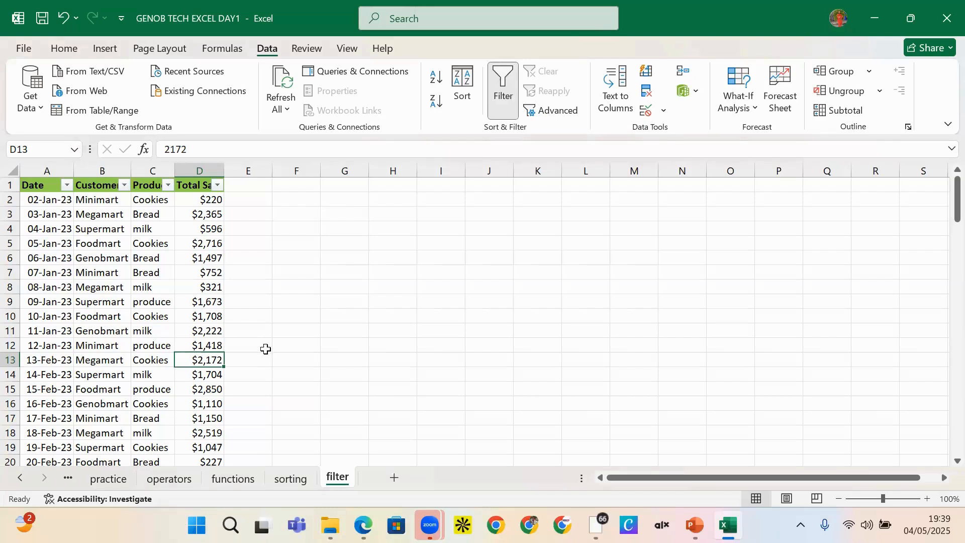
{"action": "double_click", "coordinate": [234, 185]}
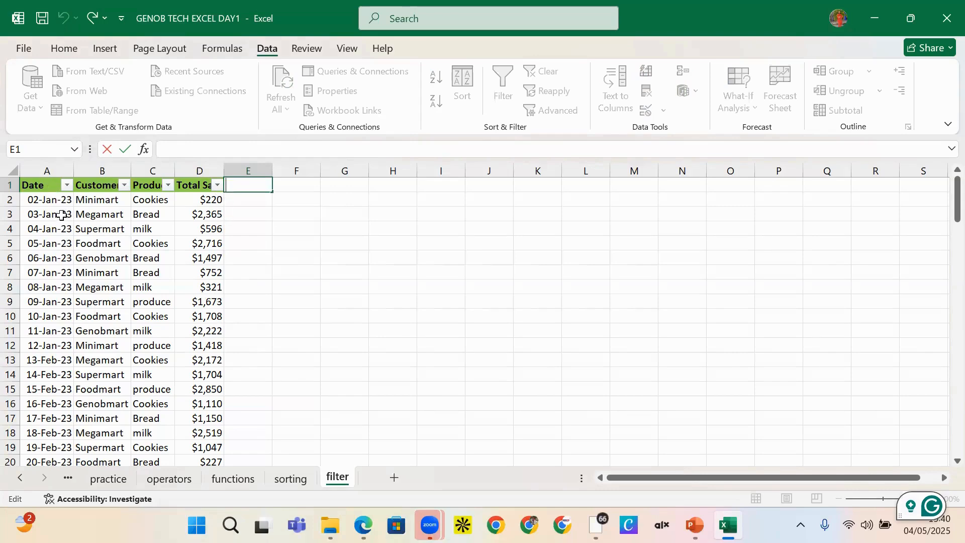
{"action": "left_click", "coordinate": [251, 220]}
{"action": "double_click", "coordinate": [247, 187]}
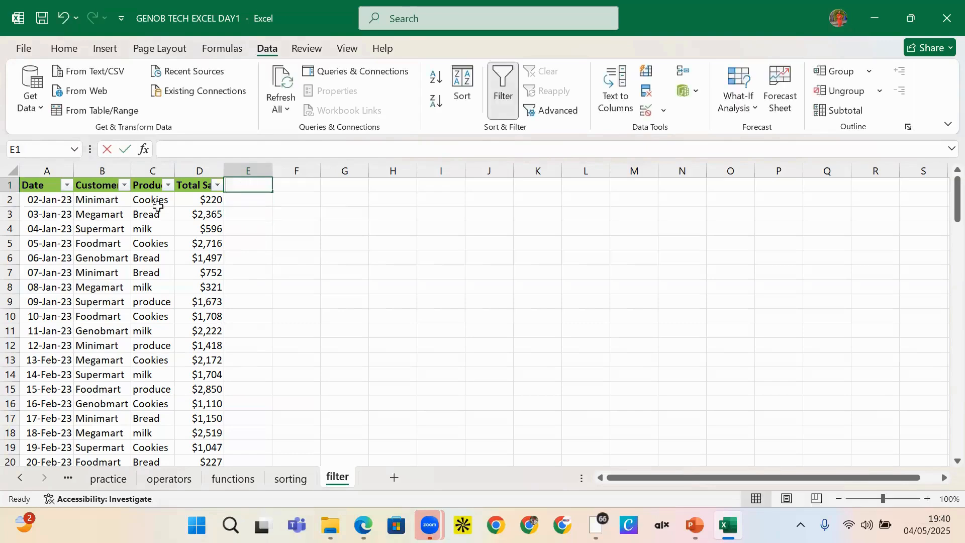
{"action": "key", "text": "Escape"}
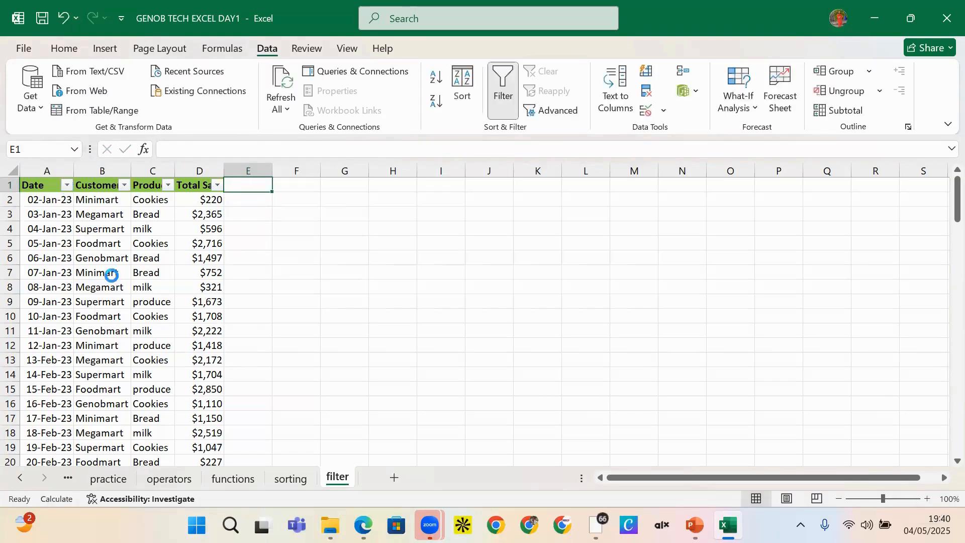
Deselect all dates in the Date column's filter and tick only January 2023, with its list of days collapsed.
{"action": "left_click", "coordinate": [66, 185]}
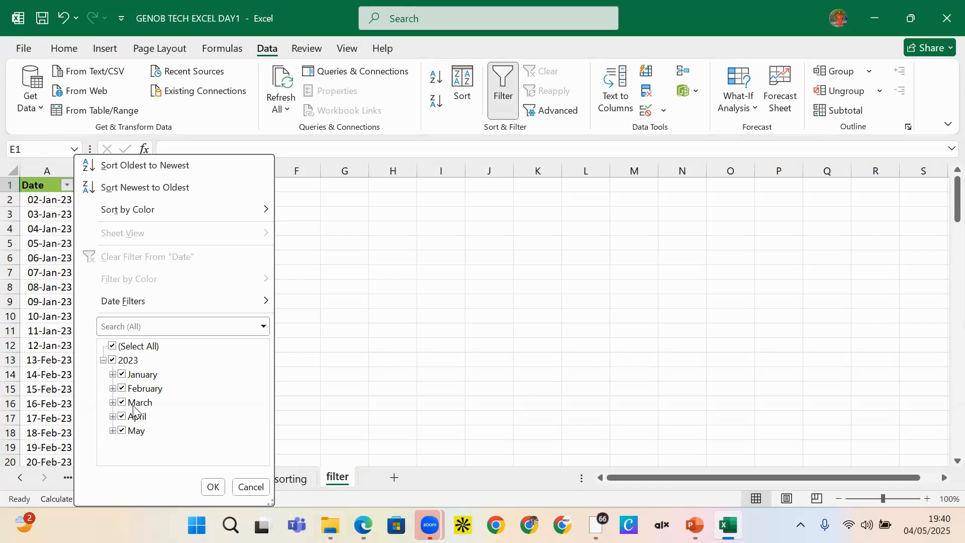
{"action": "left_click", "coordinate": [113, 346]}
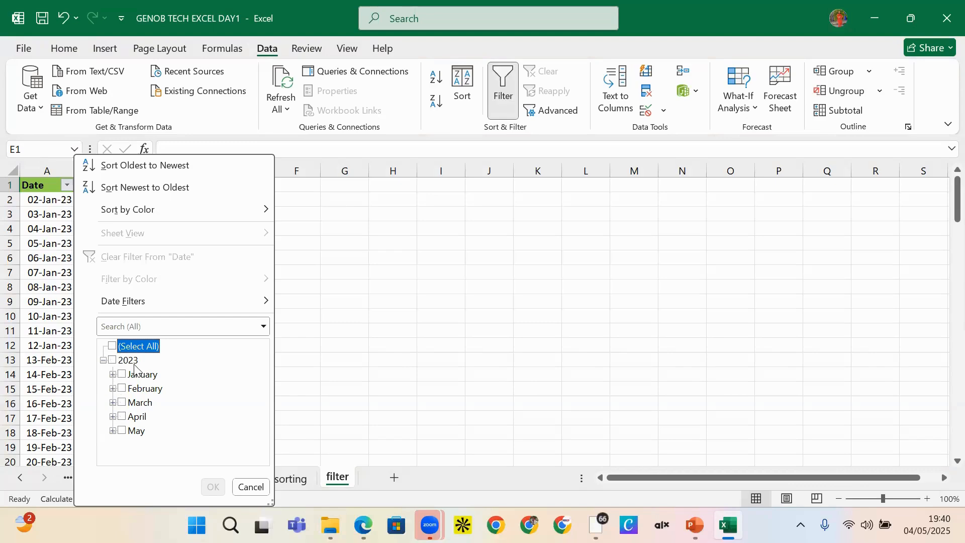
{"action": "double_click", "coordinate": [122, 374]}
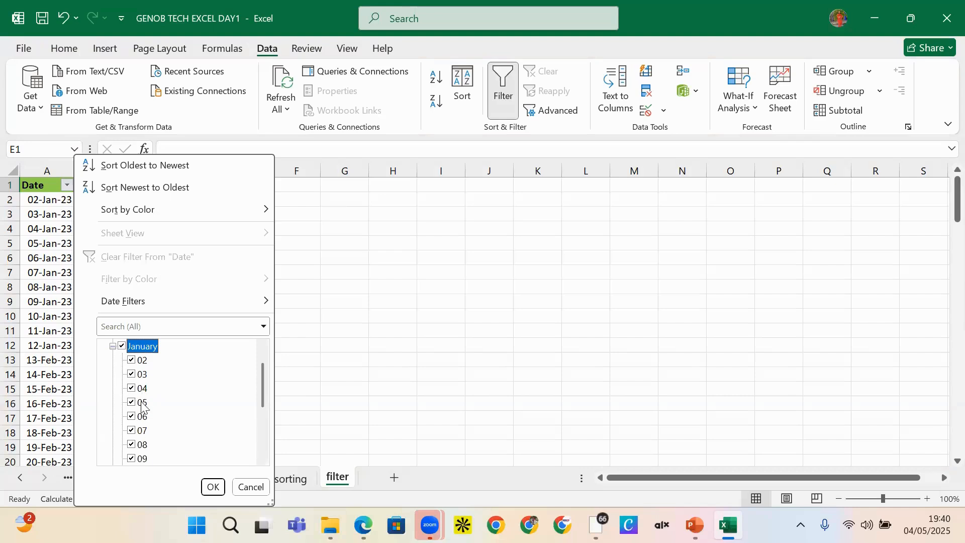
{"action": "double_click", "coordinate": [122, 346]}
{"action": "double_click", "coordinate": [122, 375]}
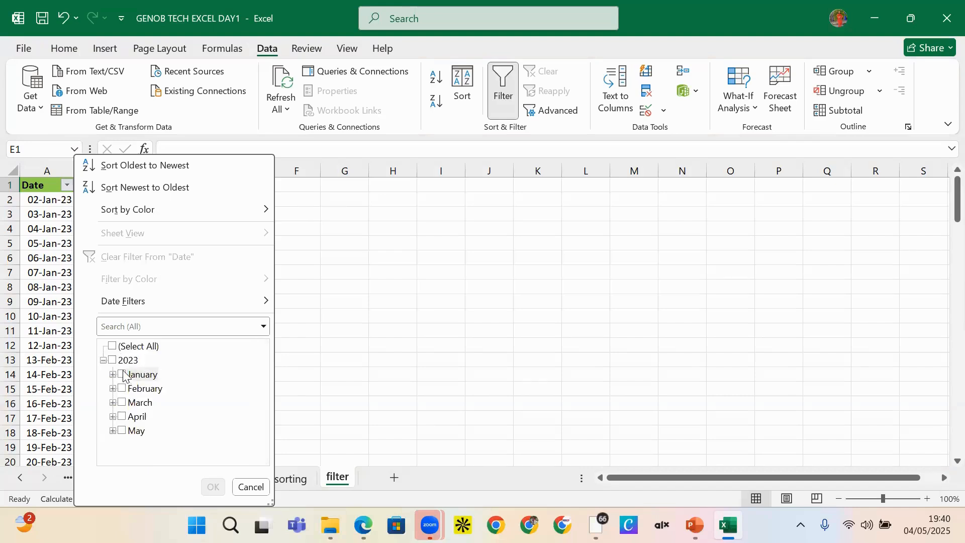
{"action": "double_click", "coordinate": [124, 352]}
{"action": "double_click", "coordinate": [119, 372]}
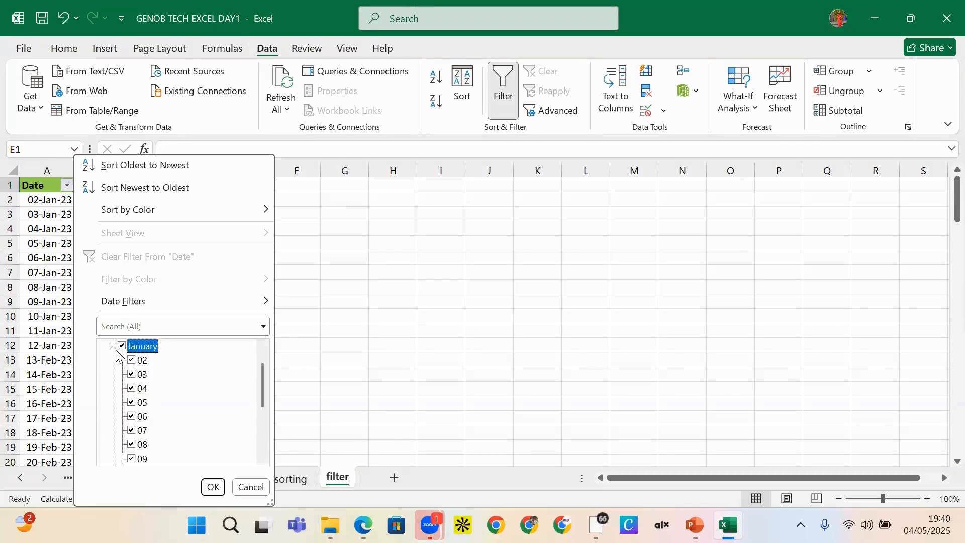
{"action": "left_click", "coordinate": [117, 351]}
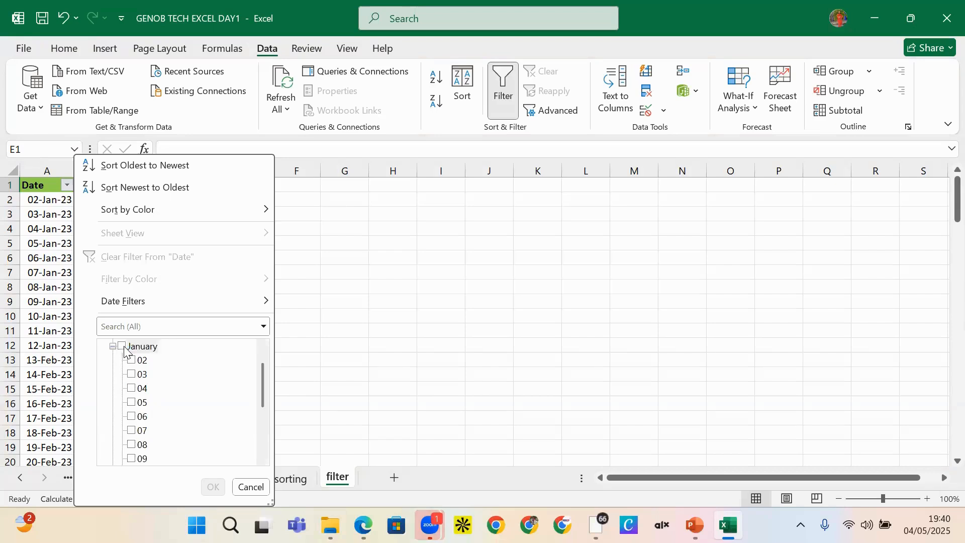
{"action": "left_click", "coordinate": [117, 351]}
{"action": "left_click", "coordinate": [114, 347]}
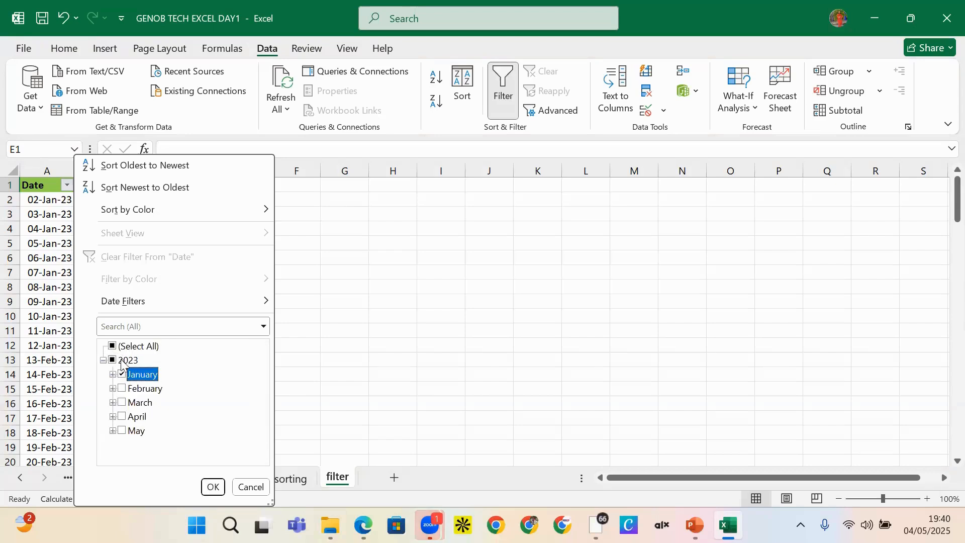
Try selecting January, February and March 2023 in the Date filter, and dismiss it without applying.
{"action": "double_click", "coordinate": [139, 377]}
{"action": "left_click", "coordinate": [113, 347]}
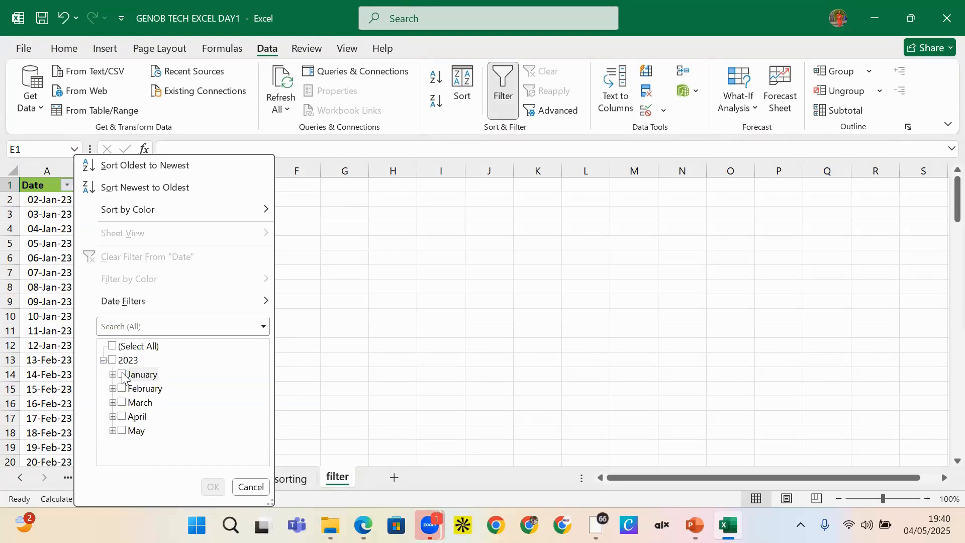
{"action": "double_click", "coordinate": [123, 377]}
{"action": "left_click", "coordinate": [112, 348]}
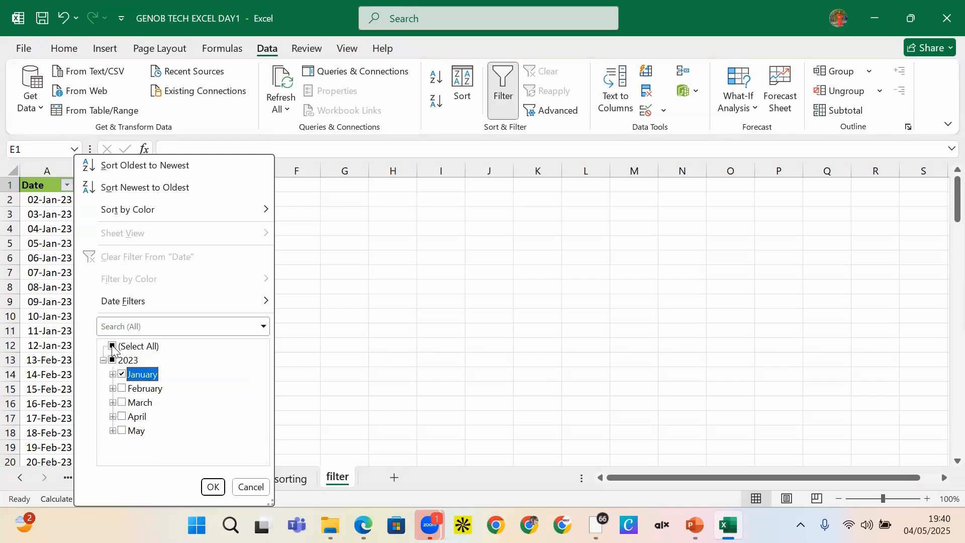
{"action": "left_click", "coordinate": [122, 388]}
{"action": "double_click", "coordinate": [121, 404]}
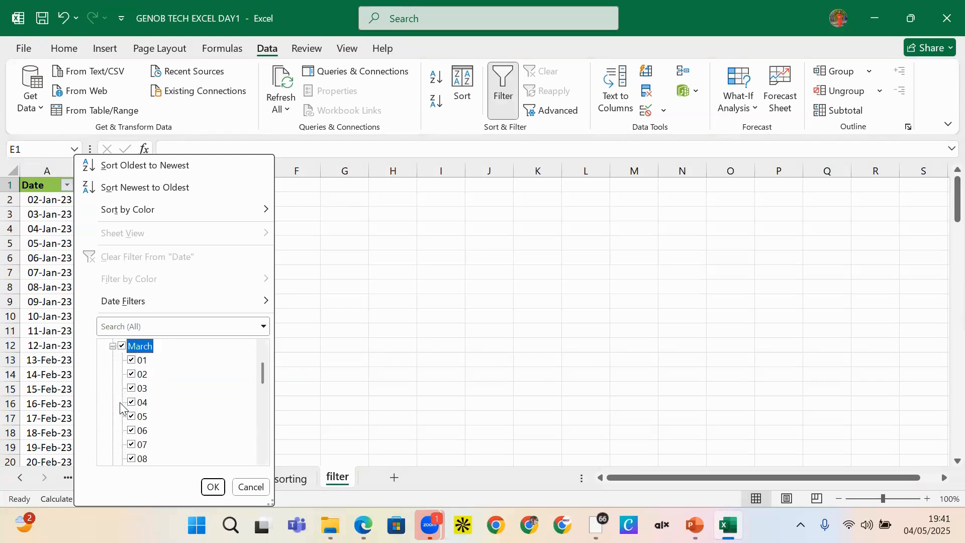
{"action": "left_click", "coordinate": [113, 346]}
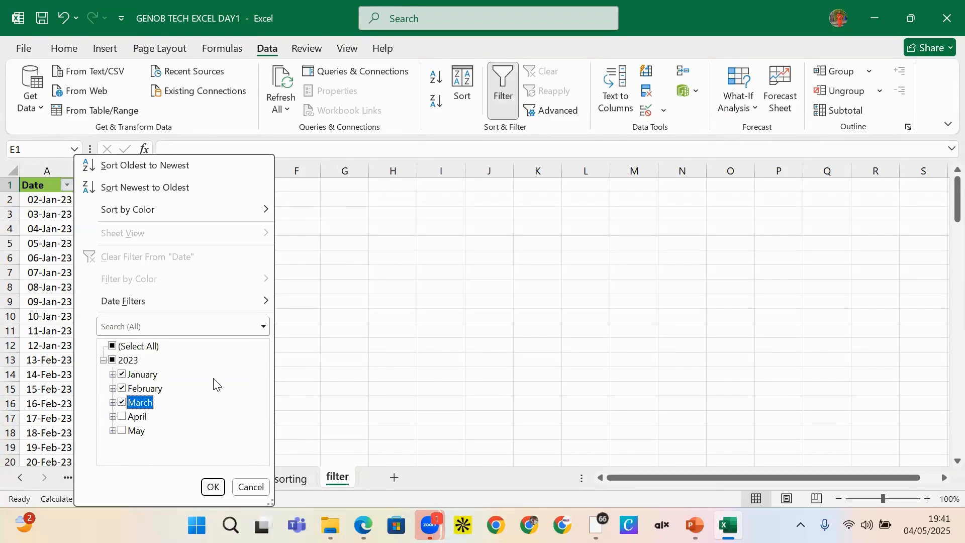
{"action": "left_click", "coordinate": [251, 494]}
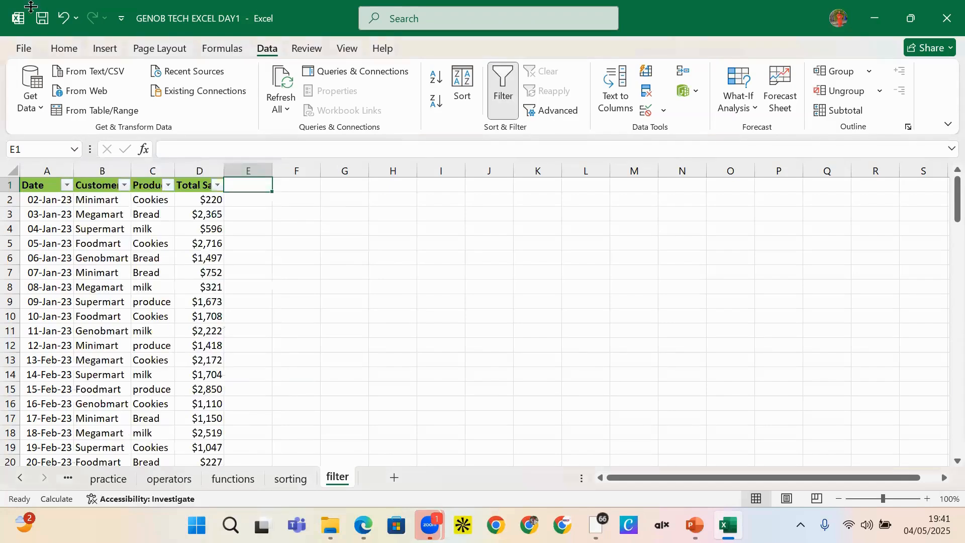
Examine the extent of the sales records by going from the Date header to the last record and back up.
{"action": "left_click", "coordinate": [48, 188]}
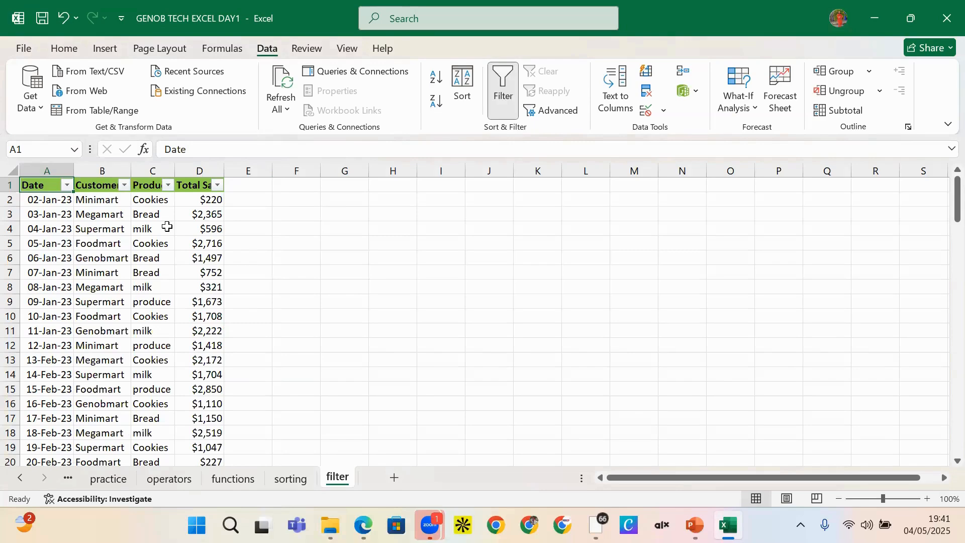
{"action": "key", "text": "ctrl+Down"}
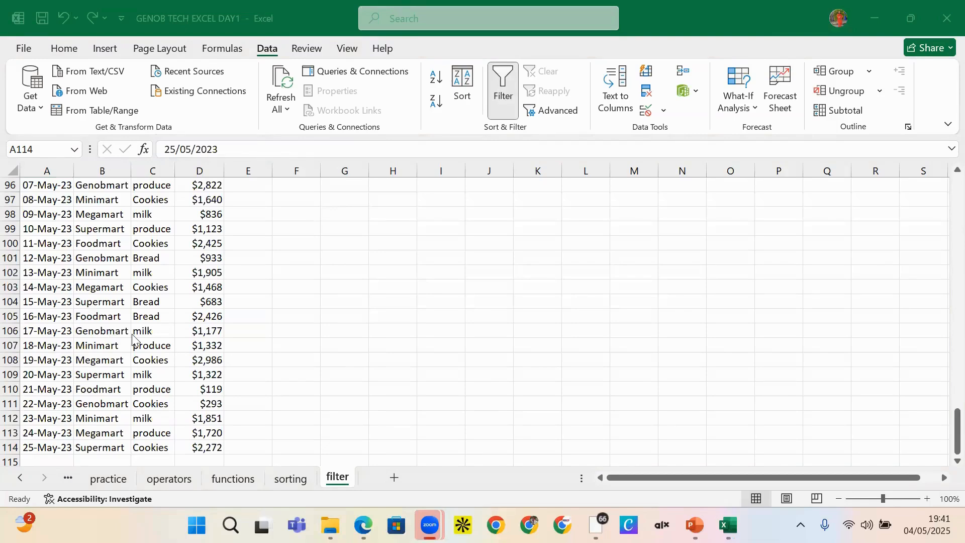
{"action": "scroll", "coordinate": [130, 311], "scroll_direction": "up", "scroll_amount": 10}
{"action": "scroll", "coordinate": [130, 302], "scroll_direction": "up", "scroll_amount": 4}
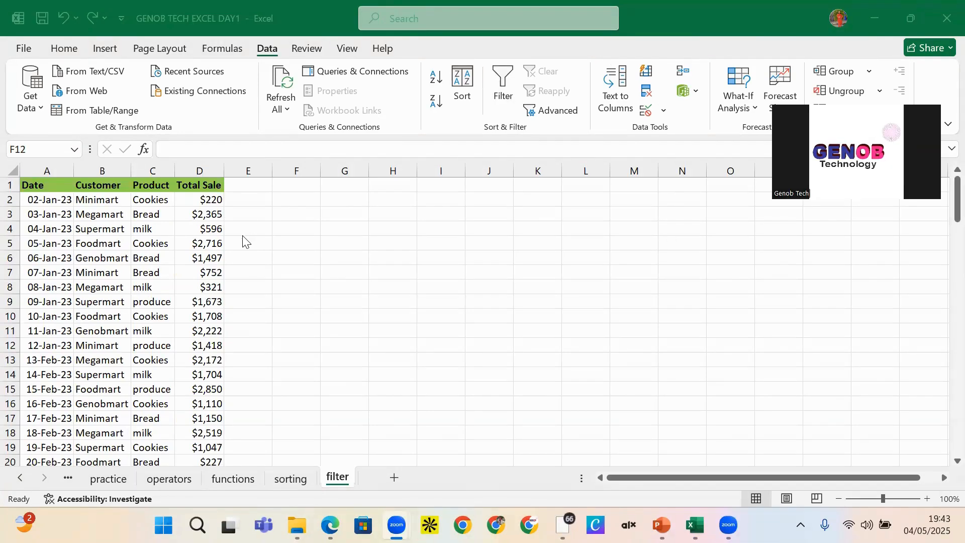
Try to turn on filtering with the empty cell K7, outside the sales records, selected.
{"action": "left_click", "coordinate": [152, 225]}
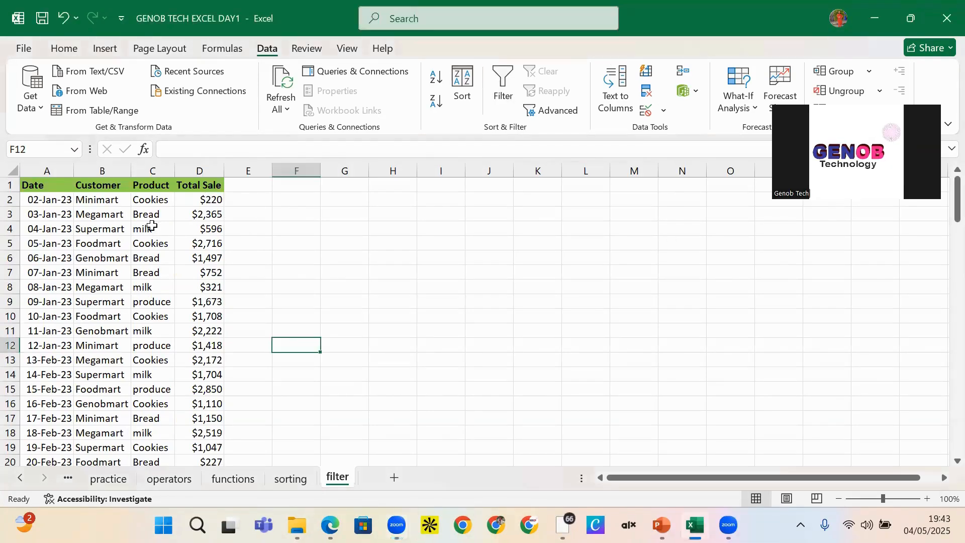
{"action": "left_click", "coordinate": [187, 272]}
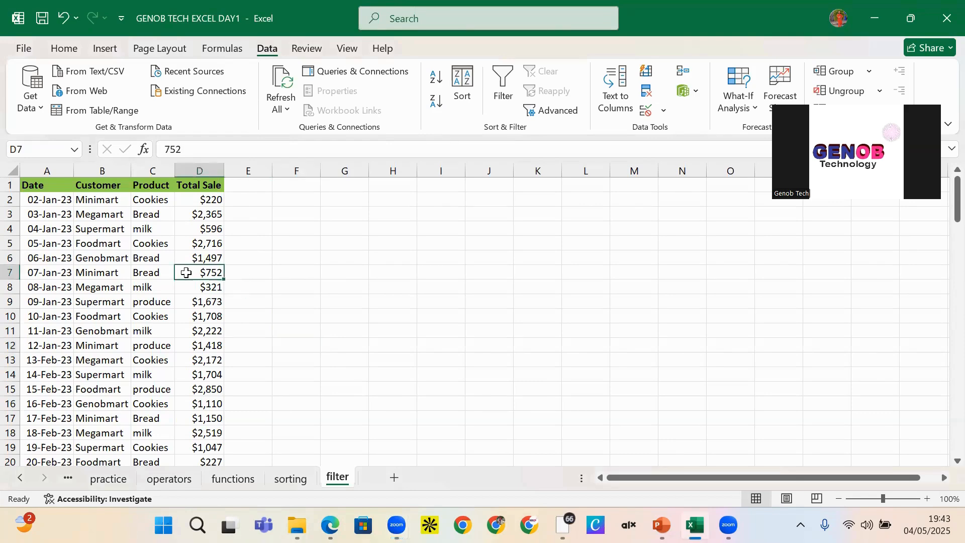
{"action": "left_click", "coordinate": [538, 271]}
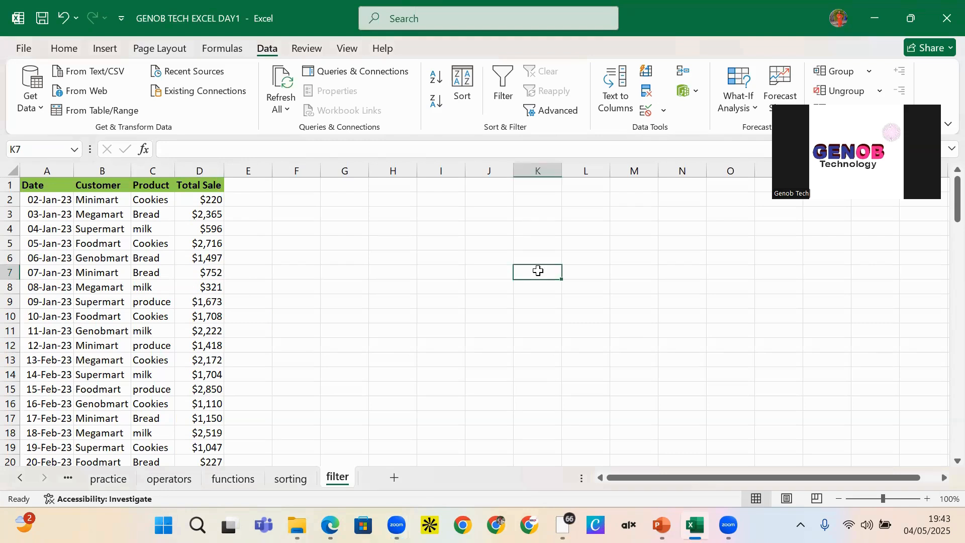
{"action": "left_click", "coordinate": [503, 85]}
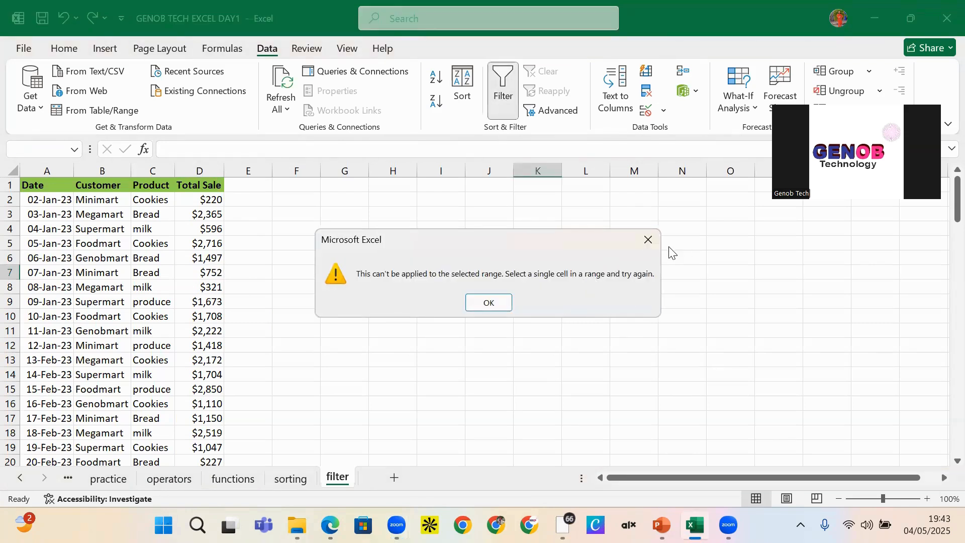
{"action": "left_click", "coordinate": [648, 240]}
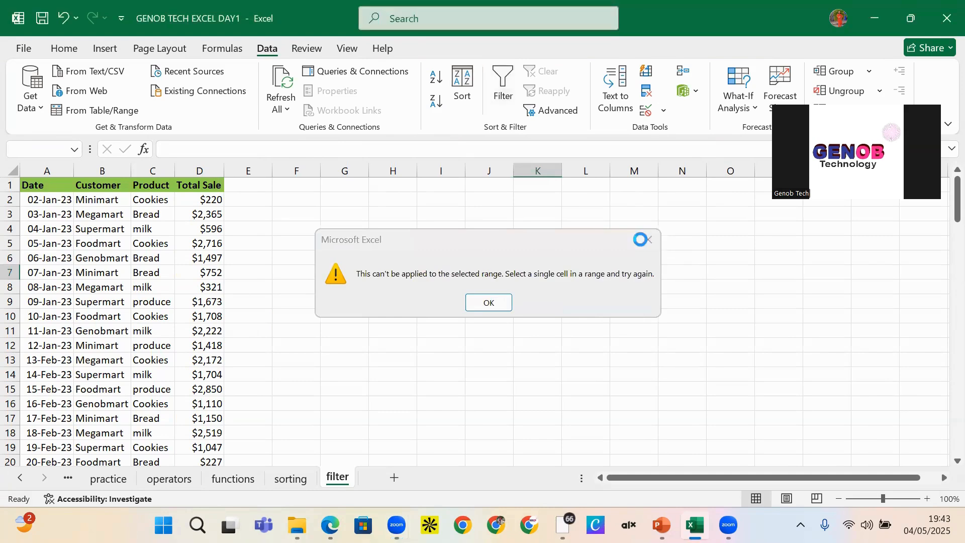
Turn on filtering for the sales records' headers, starting from cell B3 inside the data.
{"action": "left_click", "coordinate": [59, 245]}
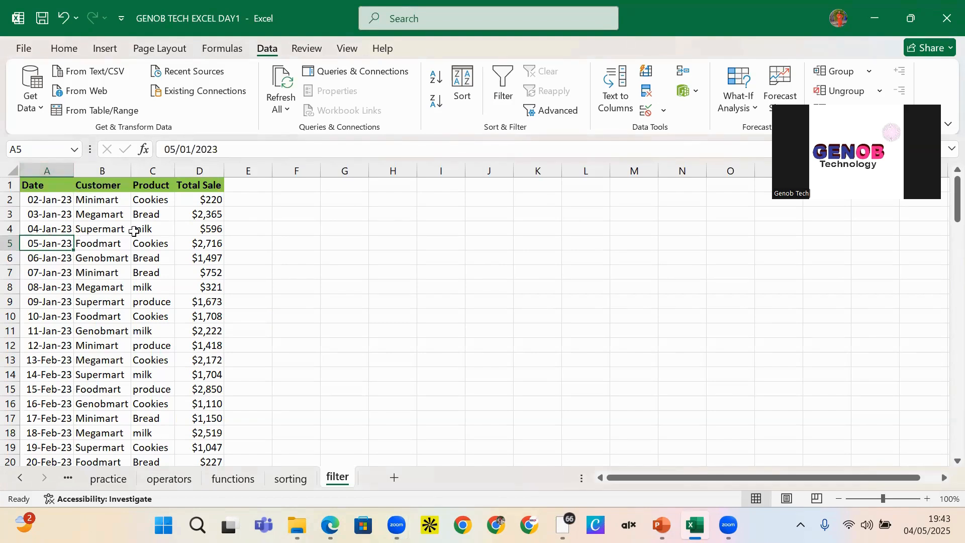
{"action": "left_click", "coordinate": [111, 215]}
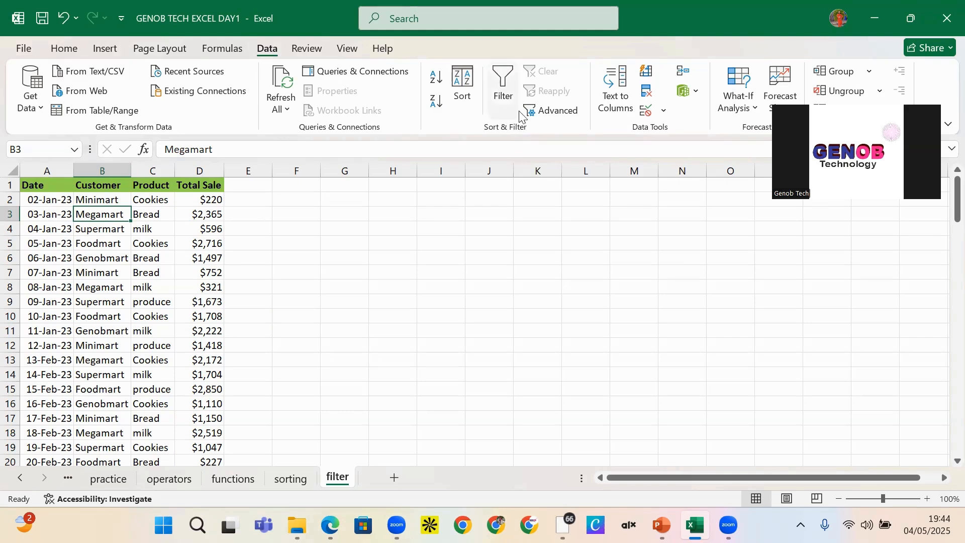
{"action": "left_click", "coordinate": [502, 85]}
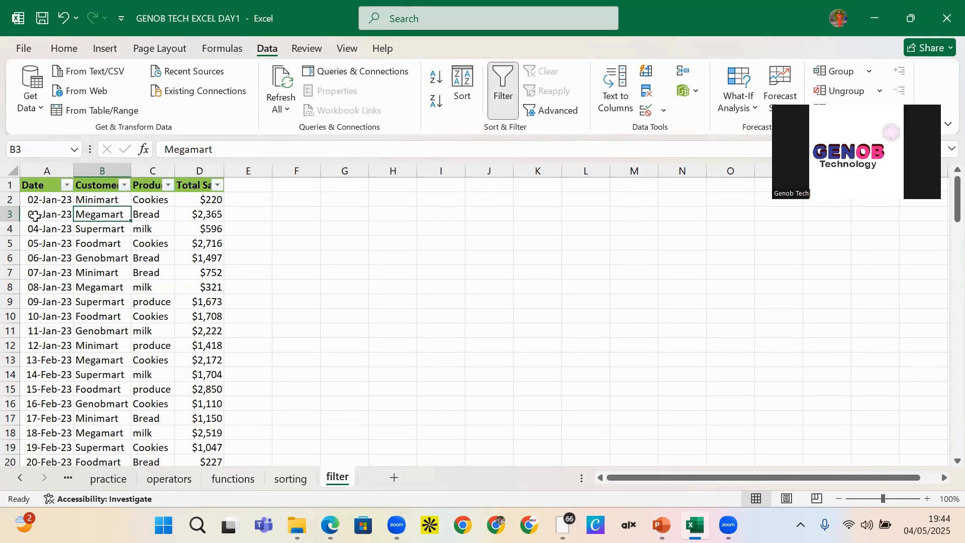
Filter the Date column to January, February and March 2023 by excluding April and May, and review the filtered rows.
{"action": "left_click", "coordinate": [68, 183]}
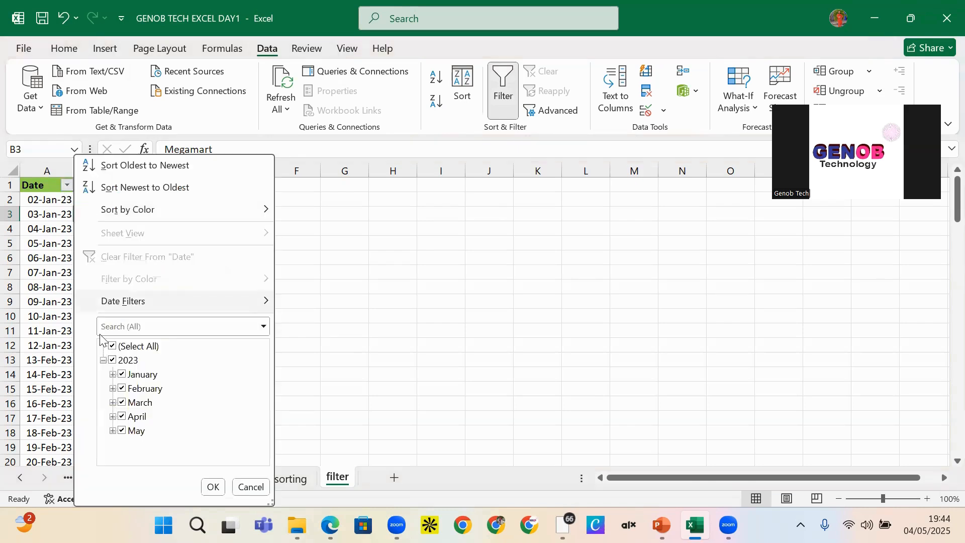
{"action": "left_click", "coordinate": [122, 429]}
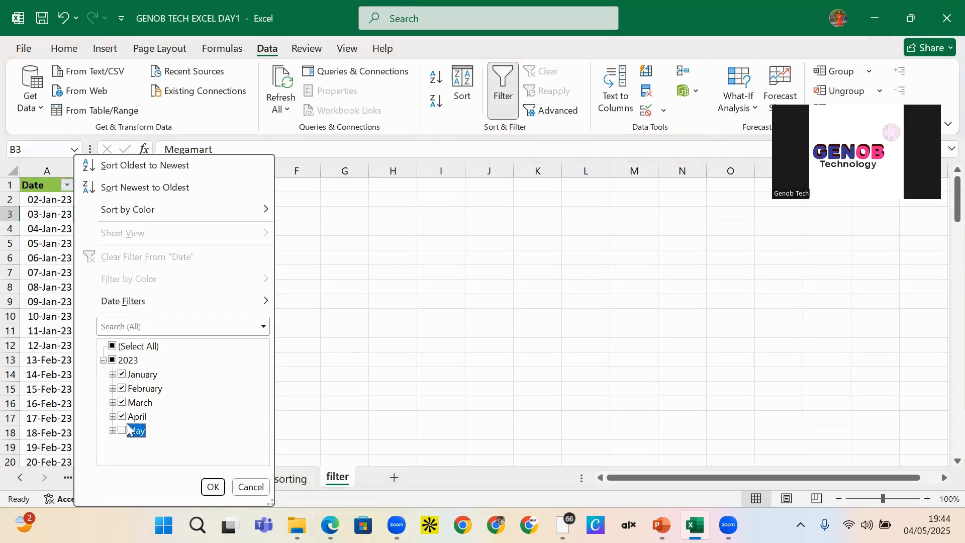
{"action": "double_click", "coordinate": [121, 417]}
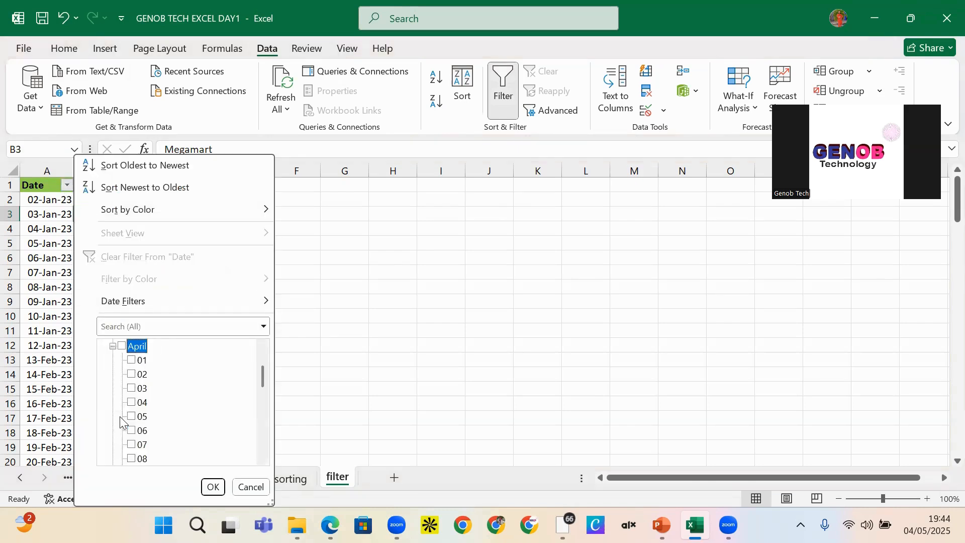
{"action": "left_click", "coordinate": [113, 347]}
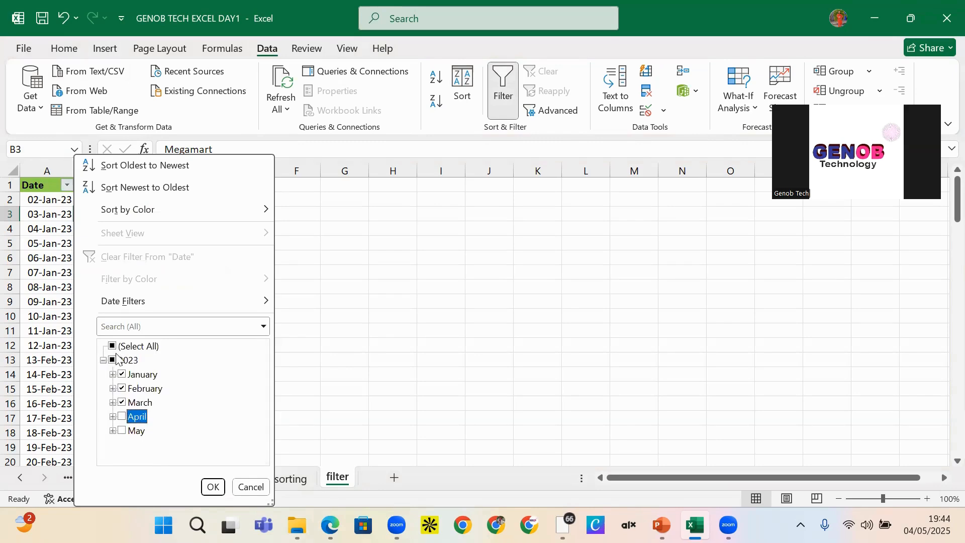
{"action": "left_click", "coordinate": [213, 486]}
{"action": "scroll", "coordinate": [79, 303], "scroll_direction": "down", "scroll_amount": 20}
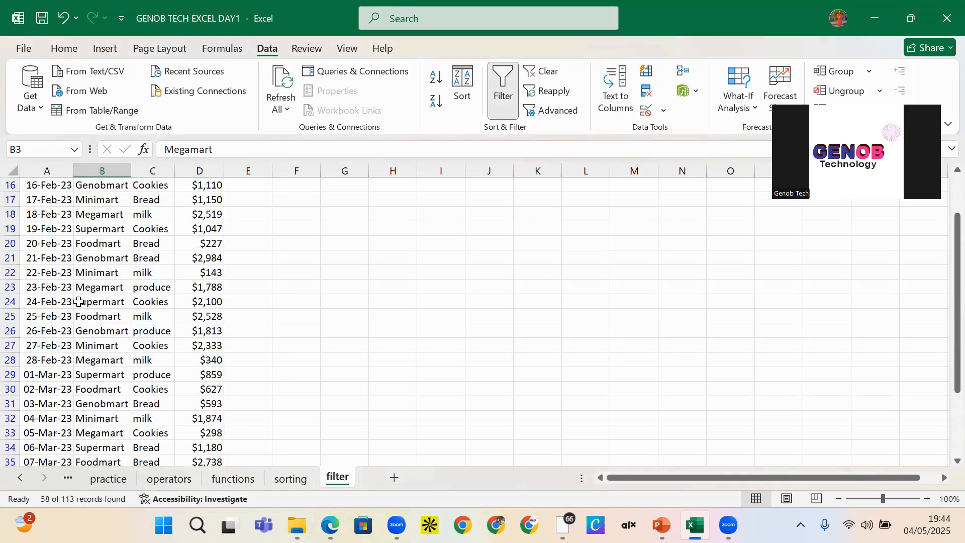
{"action": "scroll", "coordinate": [78, 317], "scroll_direction": "up", "scroll_amount": 3}
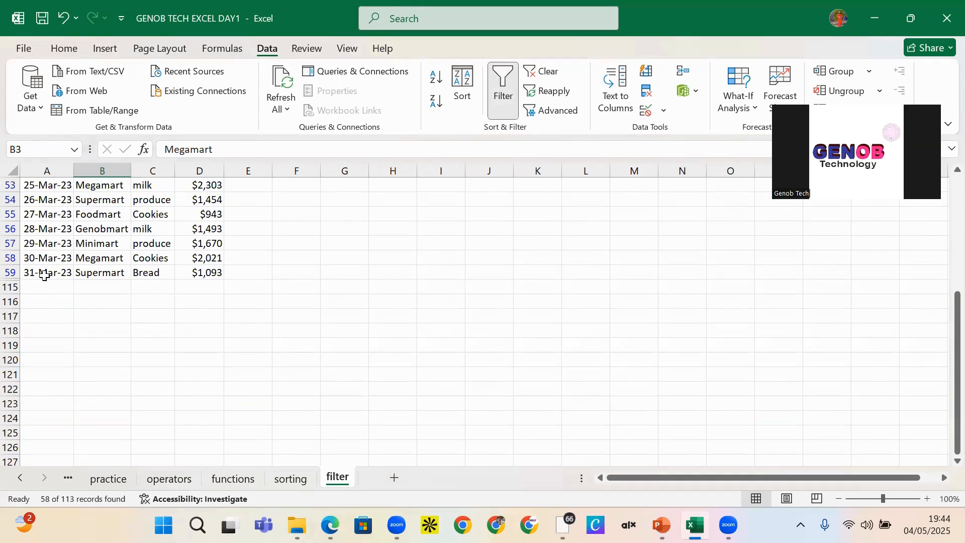
{"action": "scroll", "coordinate": [104, 250], "scroll_direction": "up", "scroll_amount": 12}
{"action": "scroll", "coordinate": [103, 250], "scroll_direction": "up", "scroll_amount": 6}
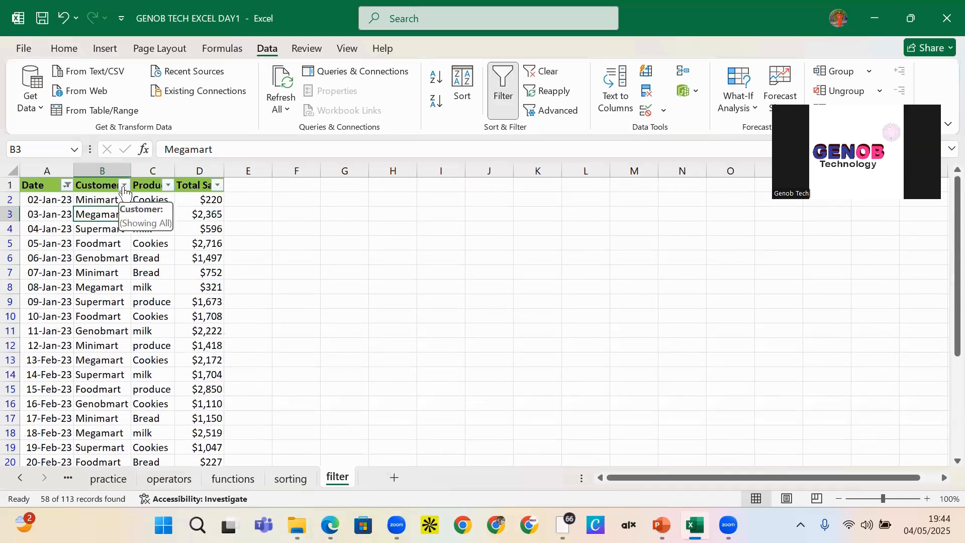
Include April and May in the Date filter again and check the restored records down the sheet.
{"action": "left_click", "coordinate": [64, 185]}
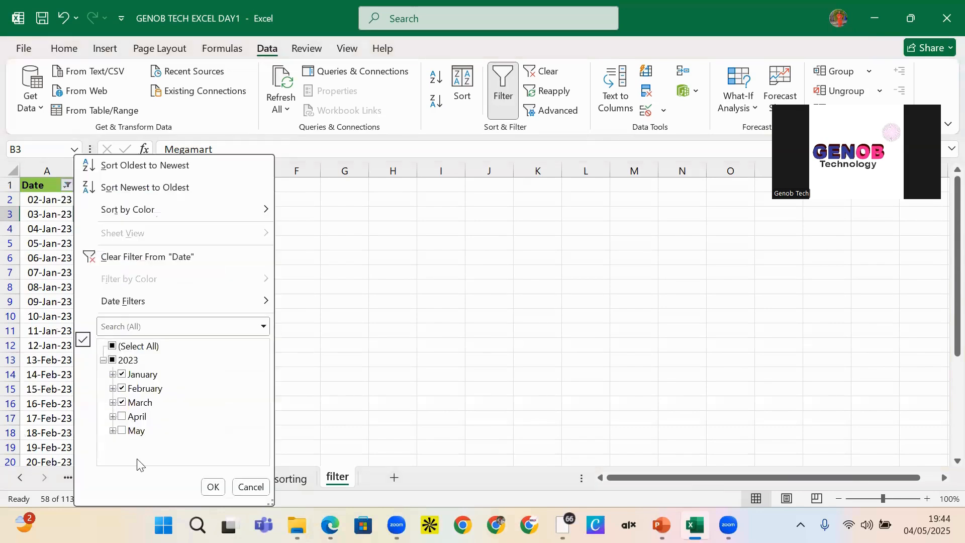
{"action": "left_click", "coordinate": [134, 417]}
{"action": "left_click", "coordinate": [134, 431]}
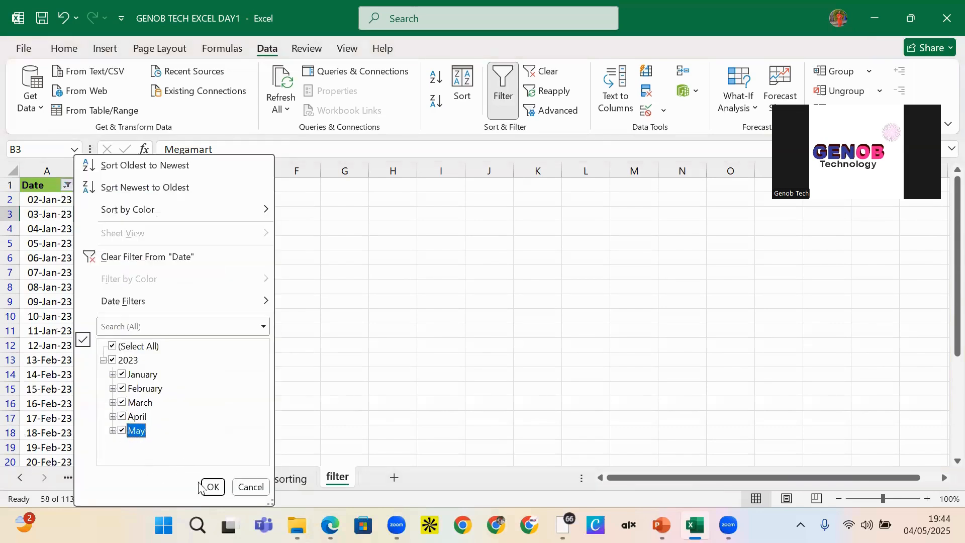
{"action": "left_click", "coordinate": [213, 487]}
{"action": "scroll", "coordinate": [85, 400], "scroll_direction": "down", "scroll_amount": 9}
{"action": "scroll", "coordinate": [85, 401], "scroll_direction": "down", "scroll_amount": 20}
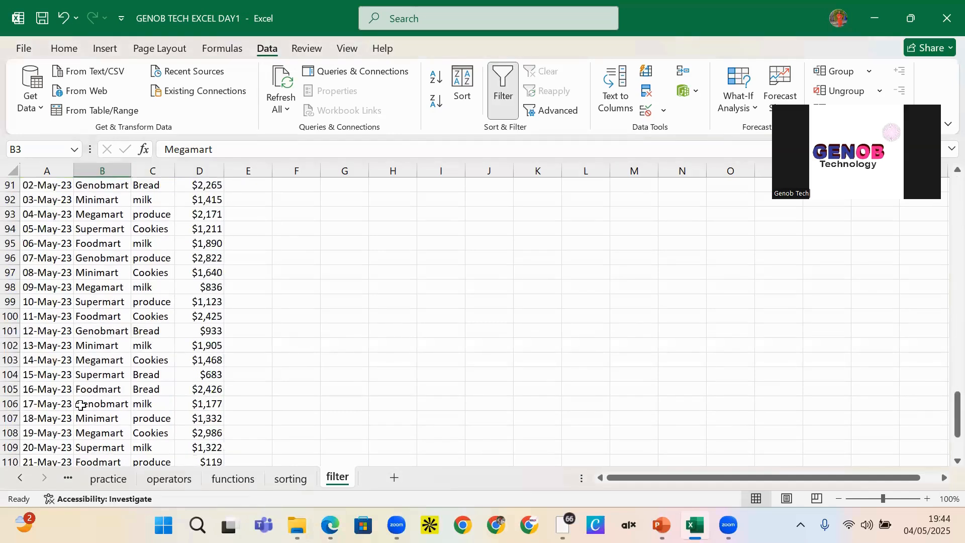
Filter the Date column to January, February and March 2023 by excluding April and May, and review the filtered rows to the end.
{"action": "scroll", "coordinate": [60, 243], "scroll_direction": "up", "scroll_amount": 6}
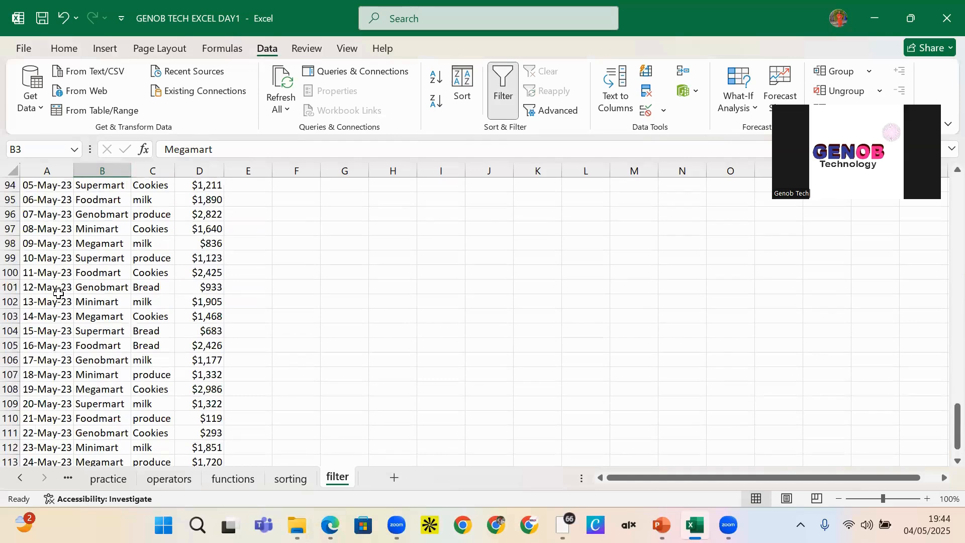
{"action": "key", "text": "ctrl+Up"}
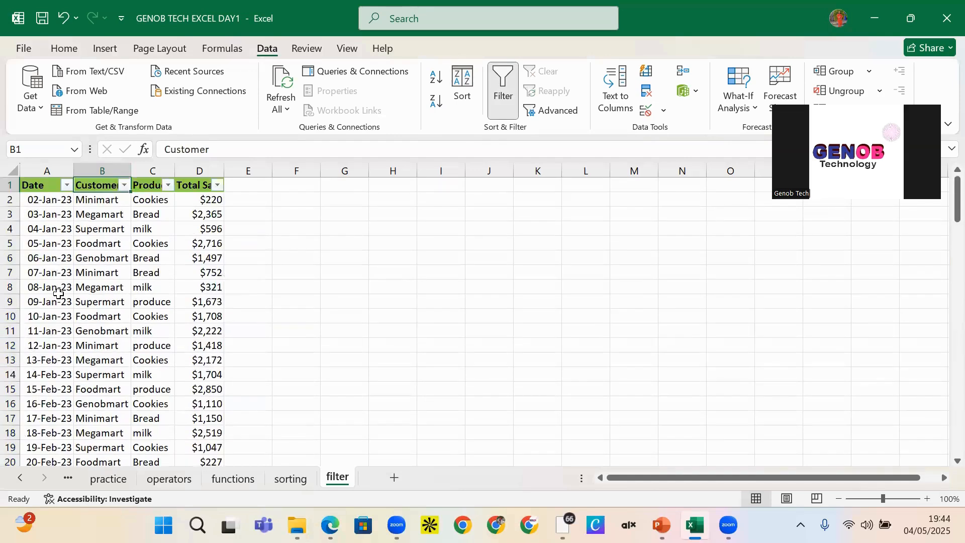
{"action": "left_click", "coordinate": [66, 185]}
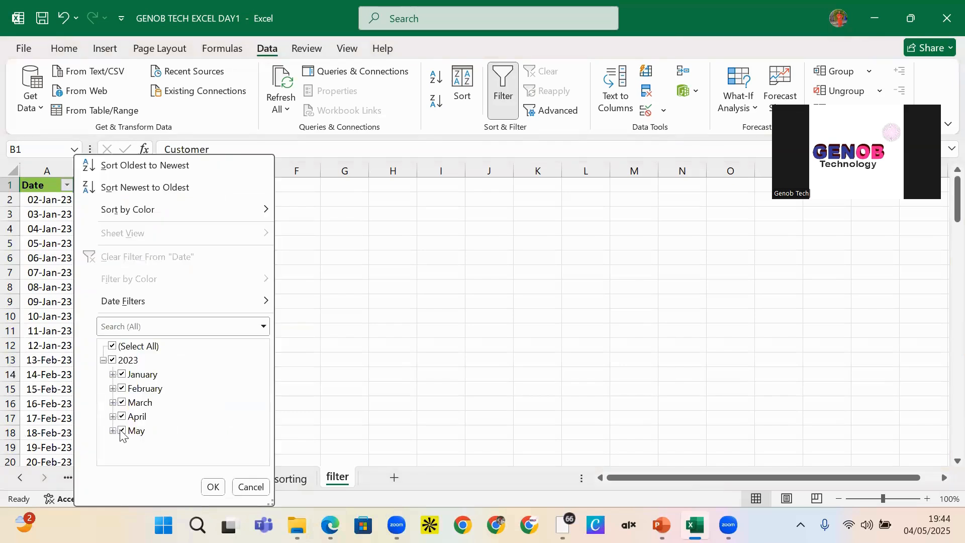
{"action": "left_click", "coordinate": [121, 431]}
{"action": "left_click", "coordinate": [121, 418]}
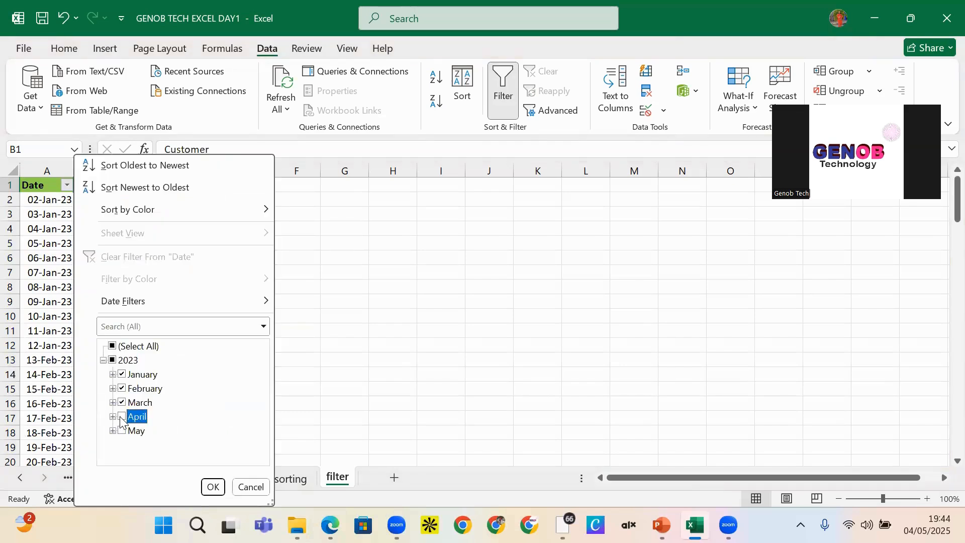
{"action": "left_click", "coordinate": [214, 494]}
{"action": "left_click", "coordinate": [213, 488]}
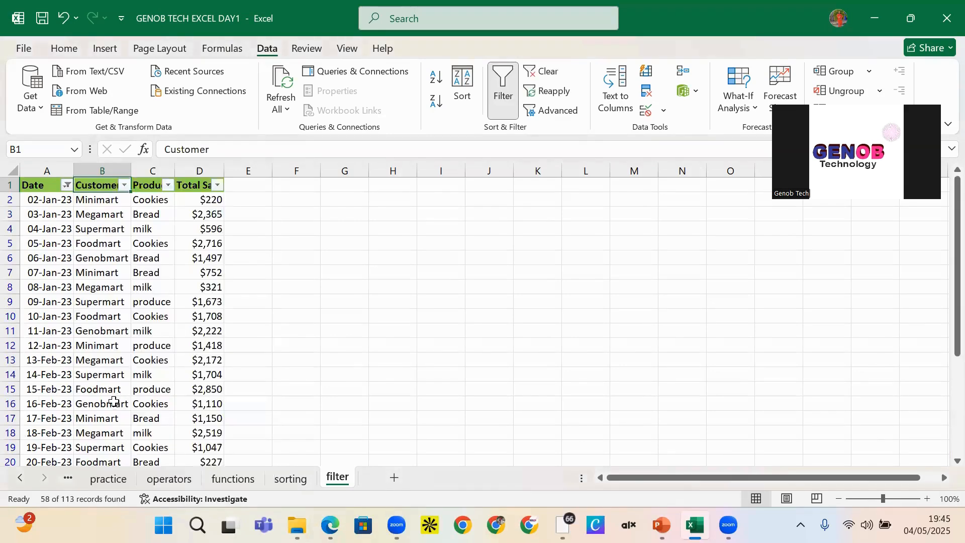
{"action": "scroll", "coordinate": [99, 411], "scroll_direction": "down", "scroll_amount": 5}
{"action": "scroll", "coordinate": [98, 411], "scroll_direction": "down", "scroll_amount": 12}
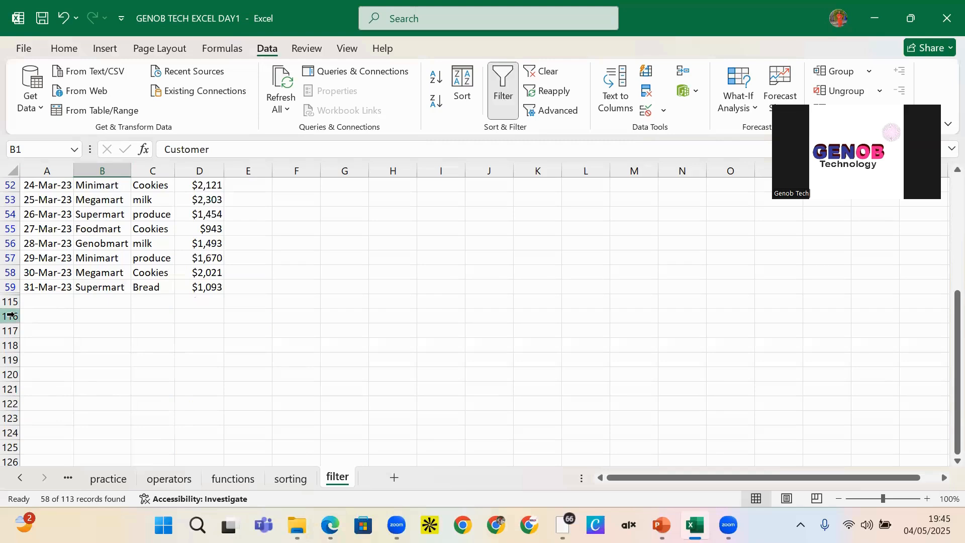
{"action": "scroll", "coordinate": [50, 293], "scroll_direction": "up", "scroll_amount": 9}
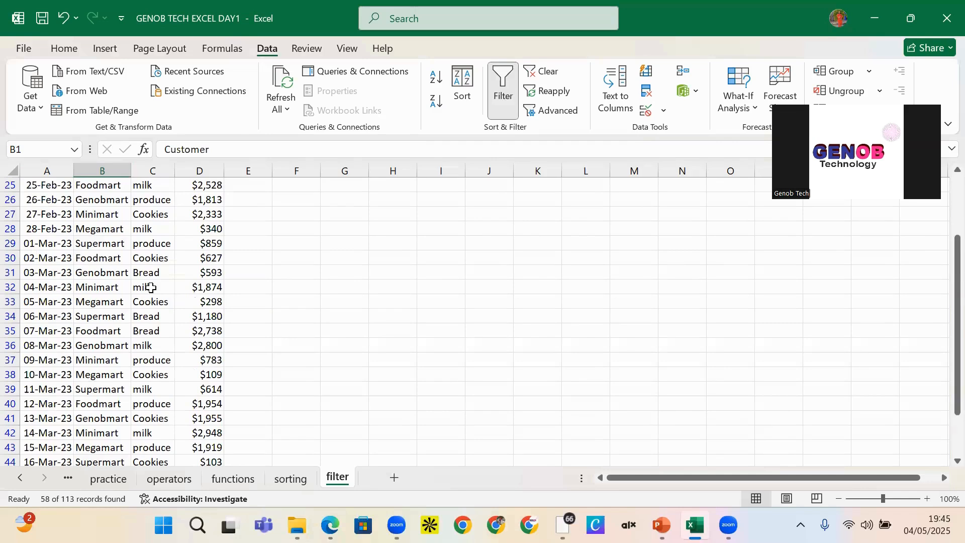
{"action": "scroll", "coordinate": [103, 280], "scroll_direction": "up", "scroll_amount": 8}
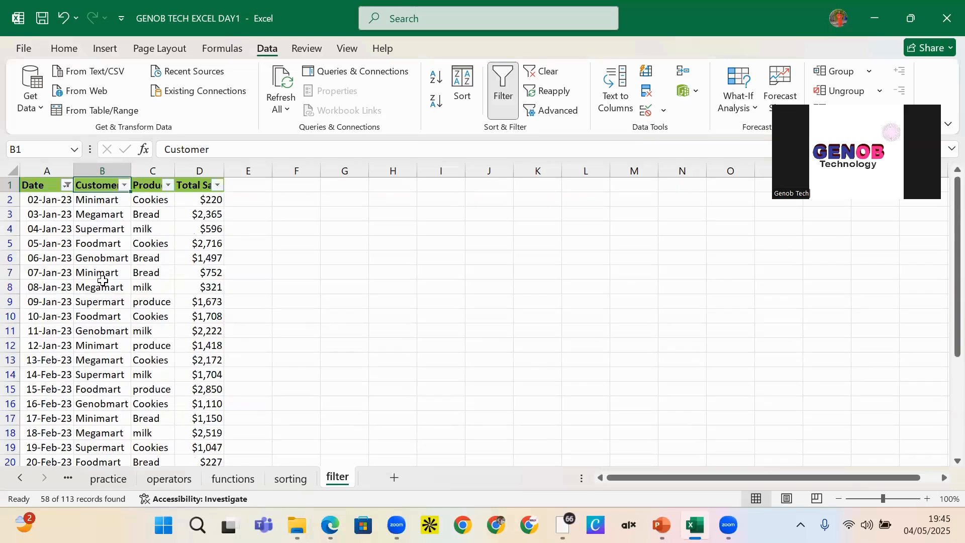
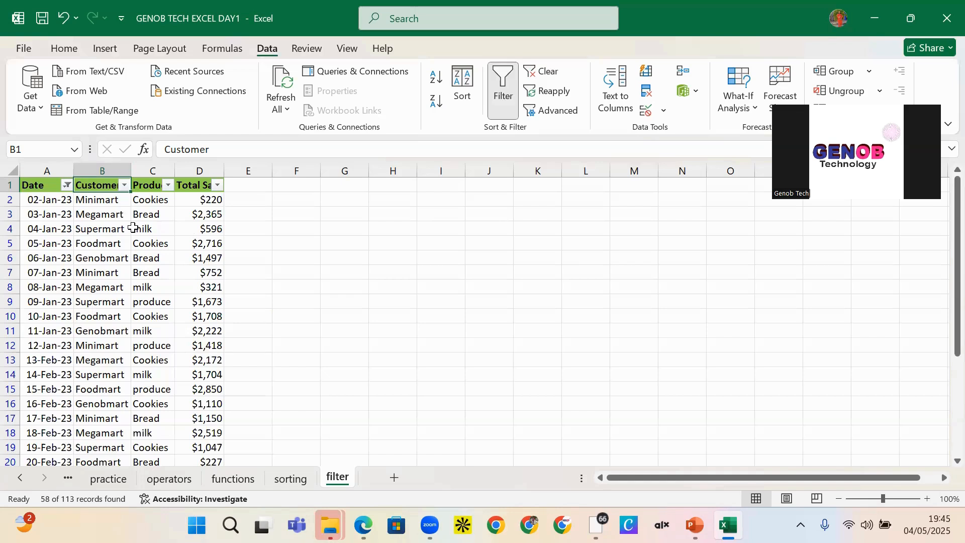
Filter the Customer column to show only Genobmart within the date-filtered records.
{"action": "left_click", "coordinate": [124, 185]}
{"action": "left_click", "coordinate": [126, 186]}
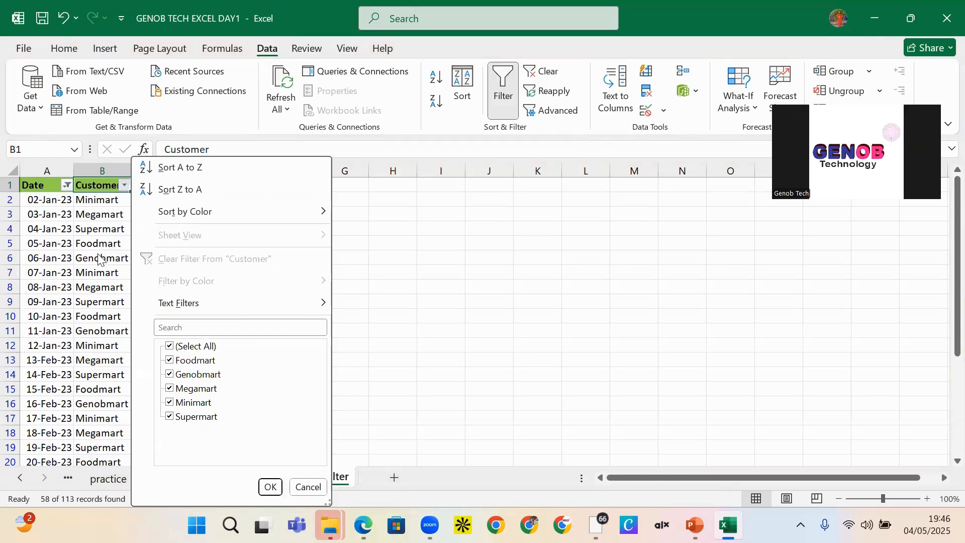
{"action": "left_click", "coordinate": [169, 345]}
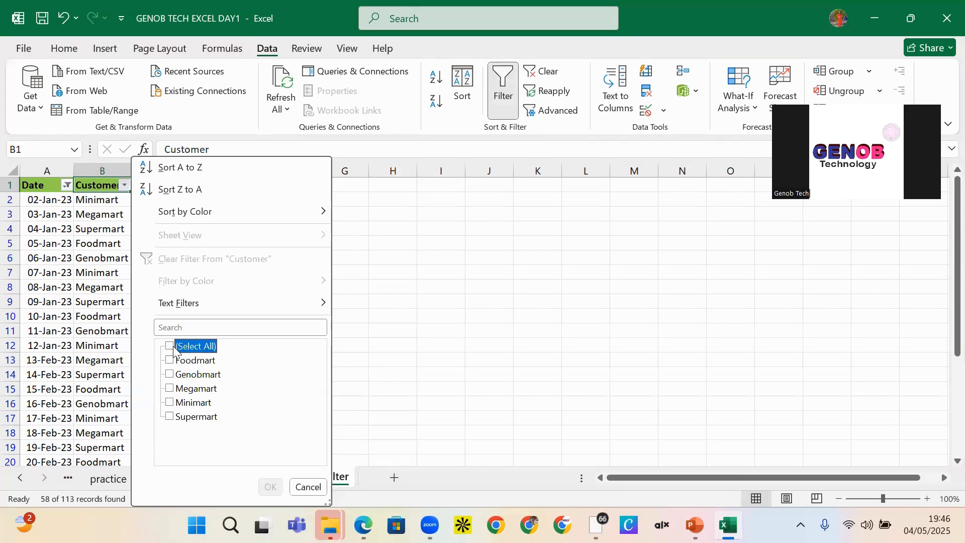
{"action": "left_click", "coordinate": [170, 376]}
{"action": "left_click", "coordinate": [270, 486]}
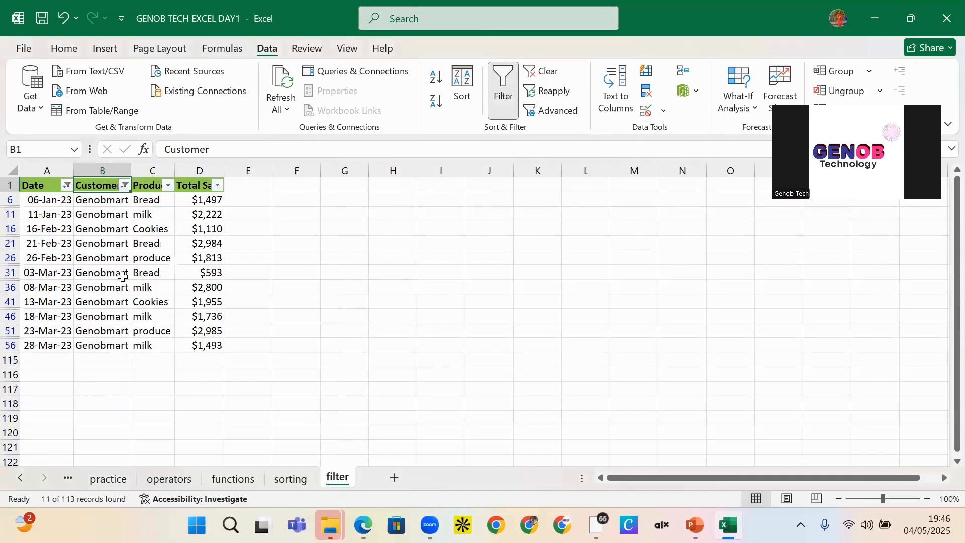
Enter =SUM(D6:D56) in D115 below the filtered Total Sale values, check the result and delete the formula.
{"action": "left_click", "coordinate": [106, 243]}
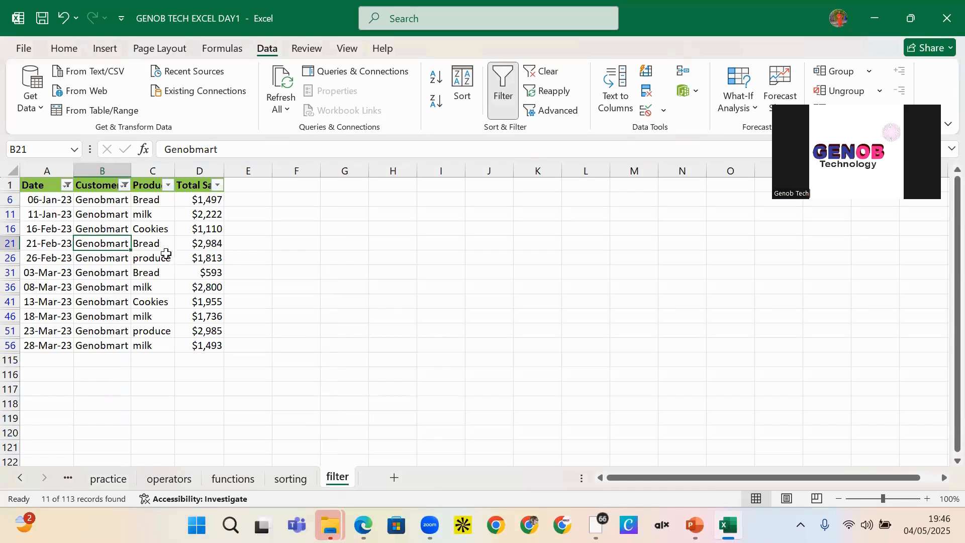
{"action": "left_click", "coordinate": [197, 362]}
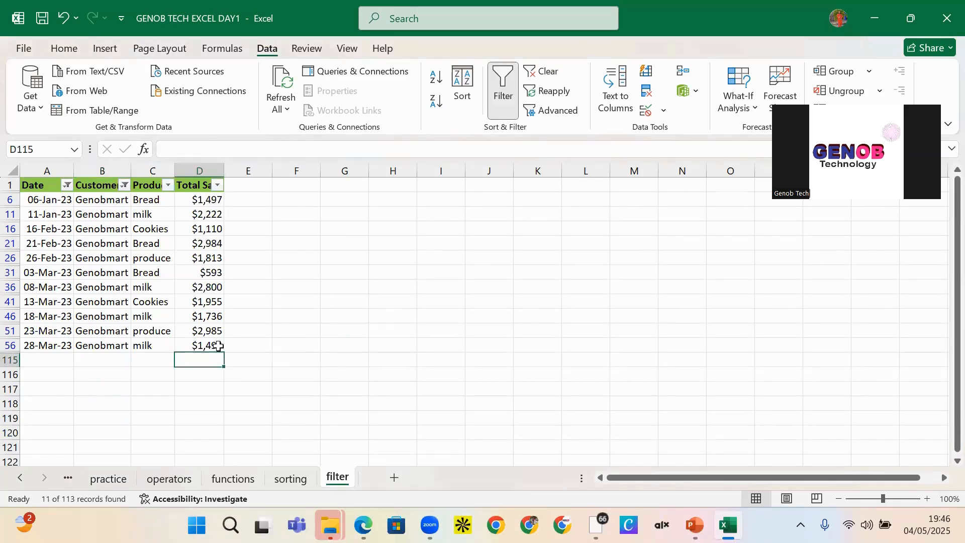
{"action": "type", "text": "=s"}
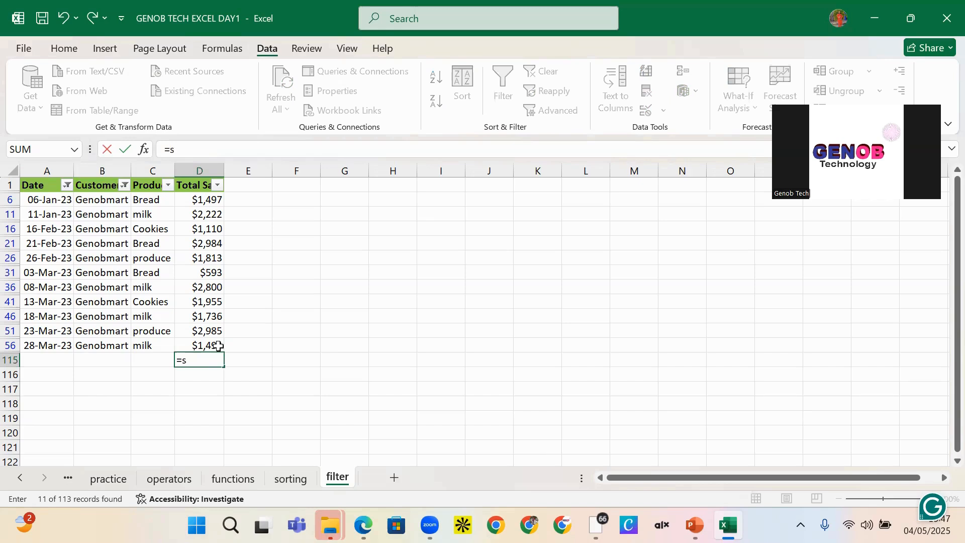
{"action": "type", "text": "um("}
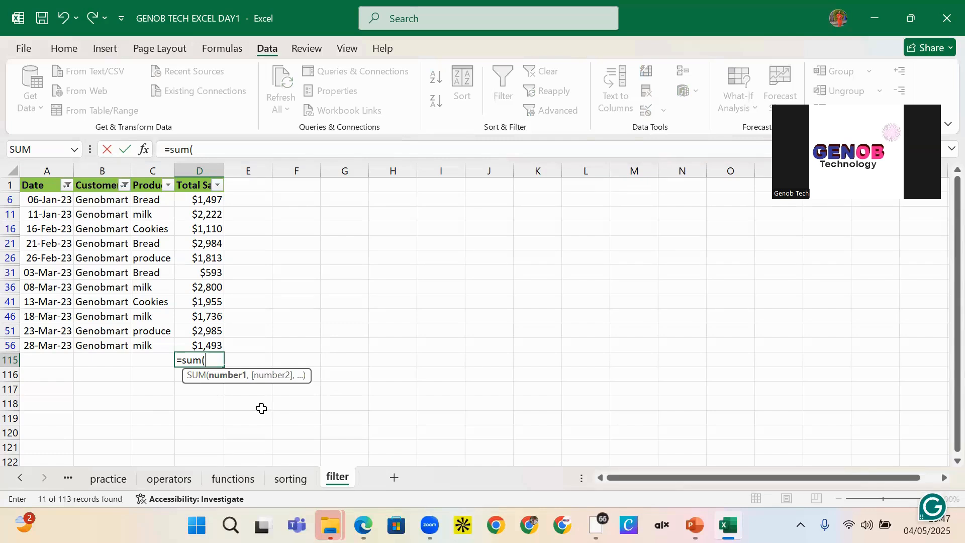
{"action": "left_click_drag", "start_coordinate": [213, 199], "coordinate": [221, 348]}
{"action": "type", "text": ")"}
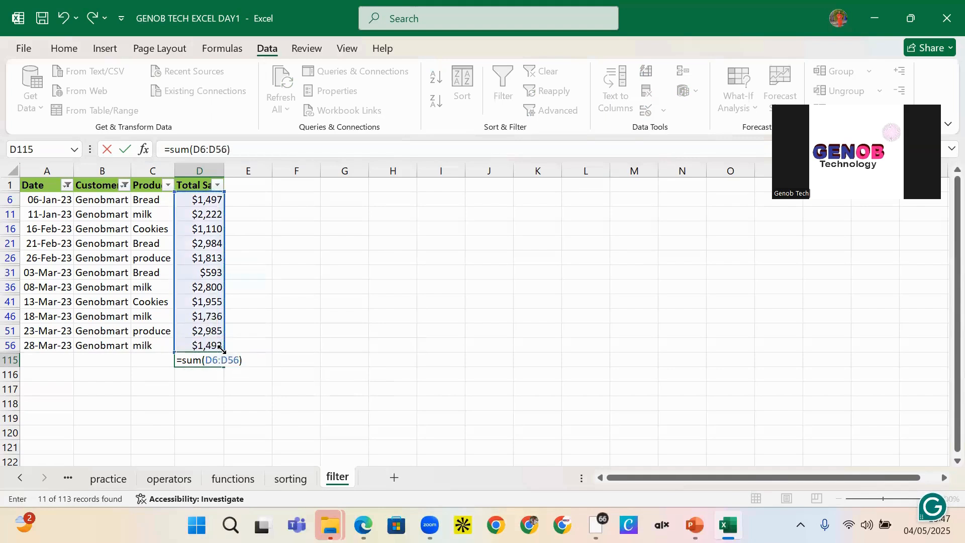
{"action": "key", "text": "Return"}
{"action": "left_click", "coordinate": [201, 360]}
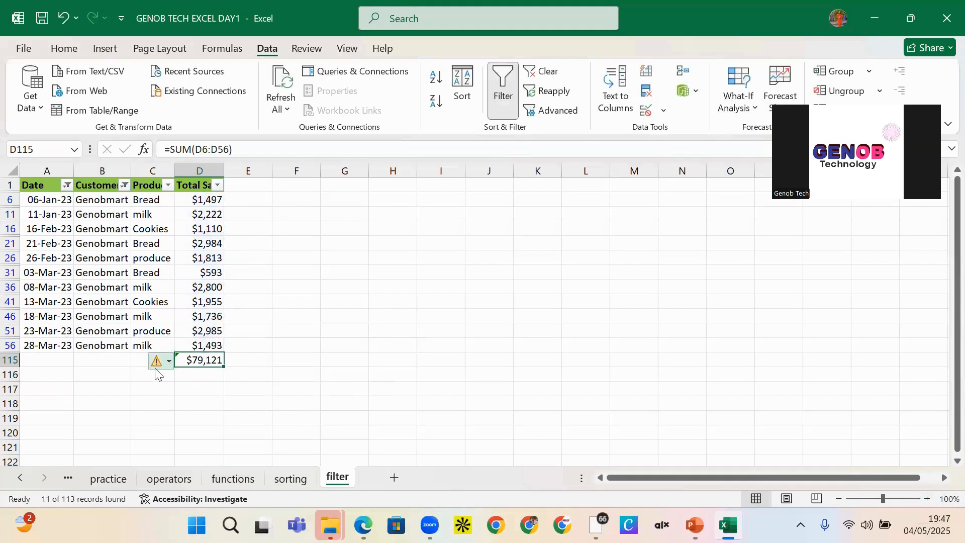
{"action": "mouse_move", "coordinate": [156, 363]}
{"action": "key", "text": "Delete"}
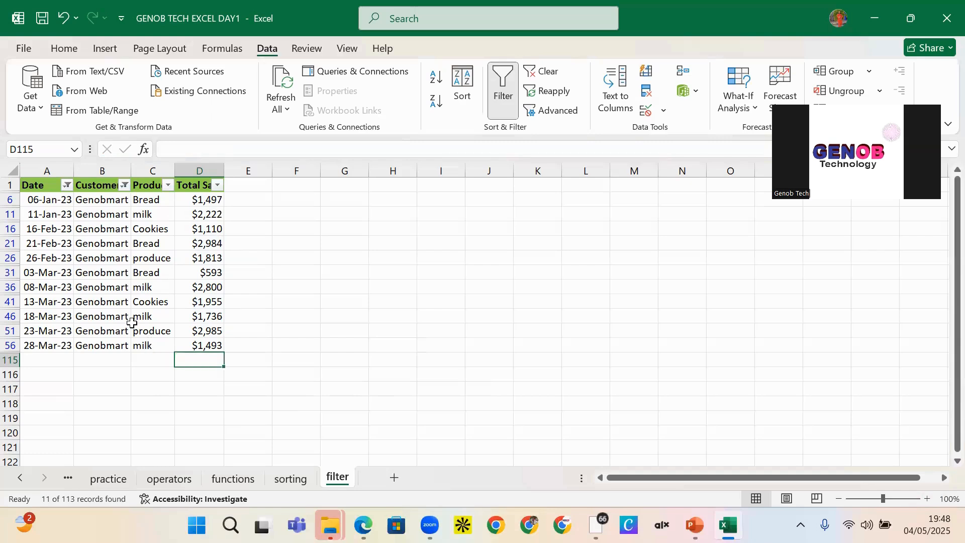
Filter the Product column to show only Bread and milk for the filtered Genobmart records.
{"action": "left_click", "coordinate": [153, 362]}
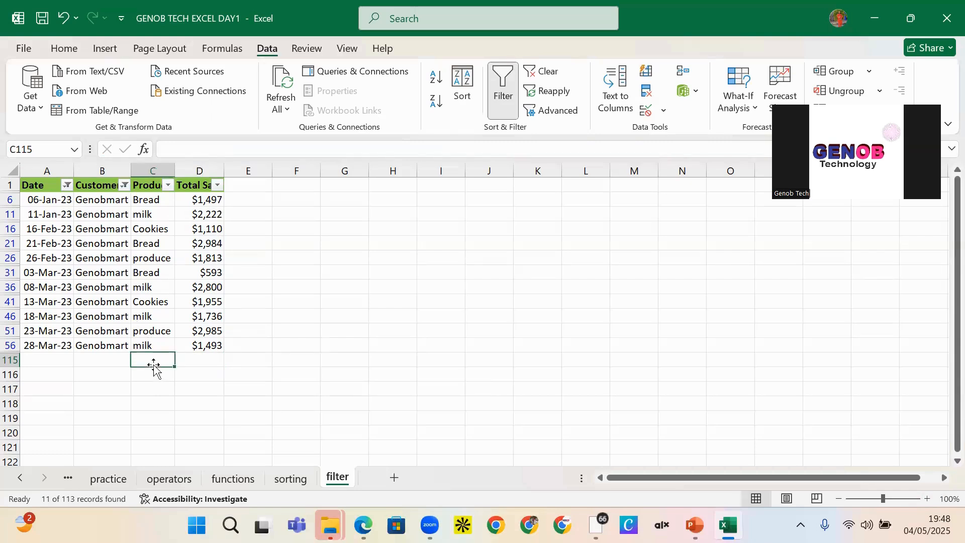
{"action": "left_click", "coordinate": [168, 185]}
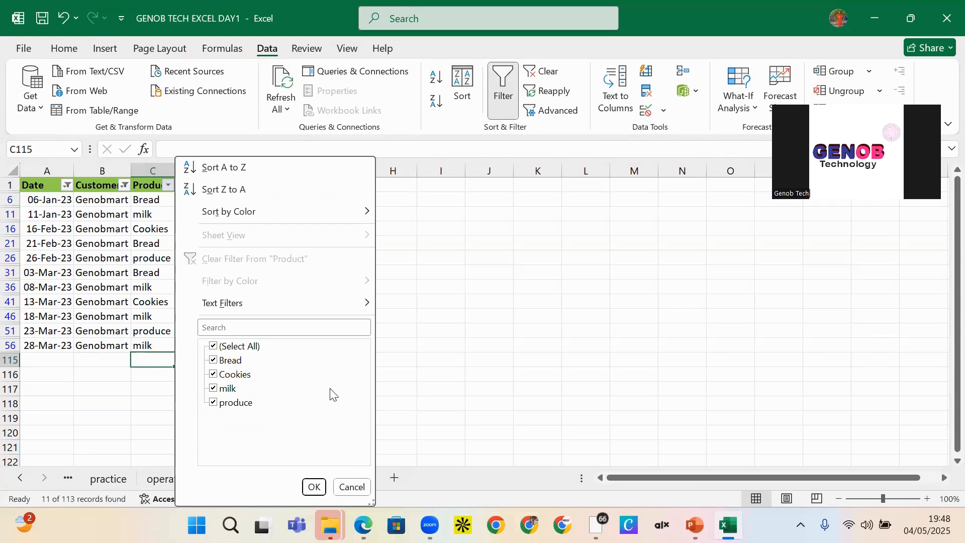
{"action": "left_click", "coordinate": [214, 347]}
{"action": "left_click", "coordinate": [214, 360]}
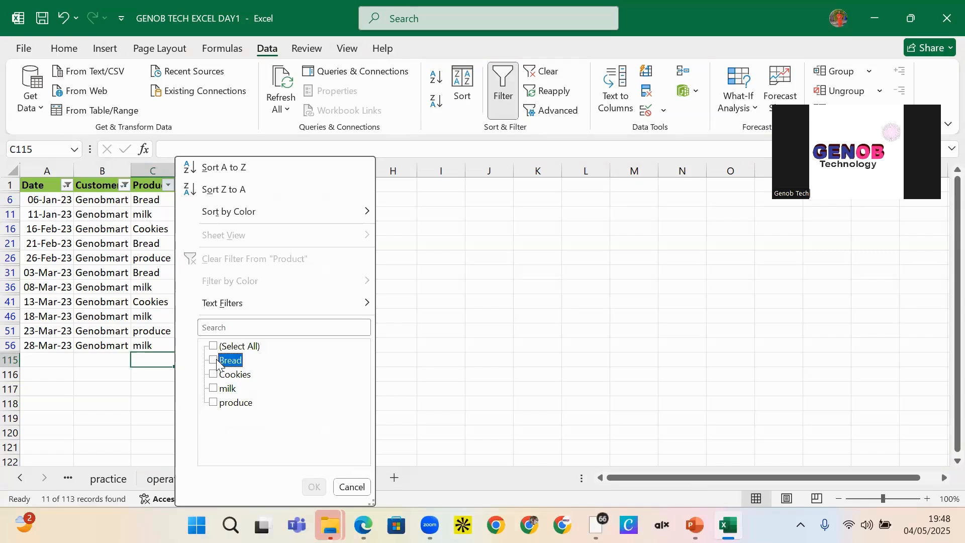
{"action": "left_click", "coordinate": [214, 388]}
{"action": "left_click", "coordinate": [313, 488]}
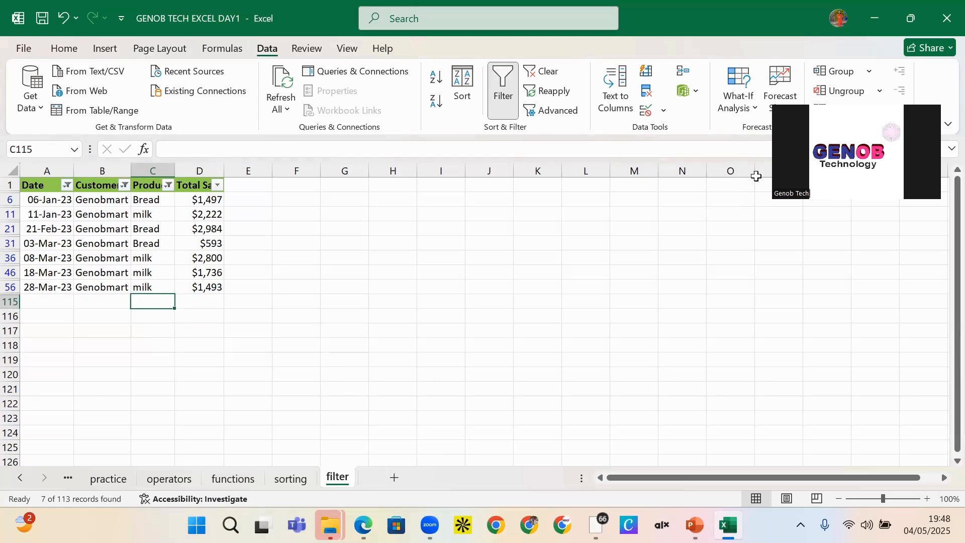
Clear all column filters from the sales records and turn filtering off.
{"action": "double_click", "coordinate": [267, 51]}
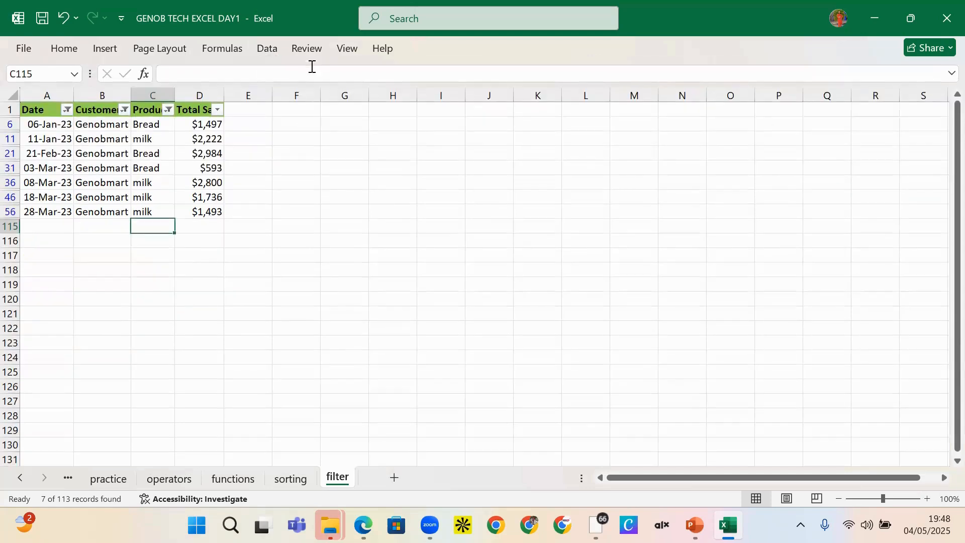
{"action": "double_click", "coordinate": [267, 48]}
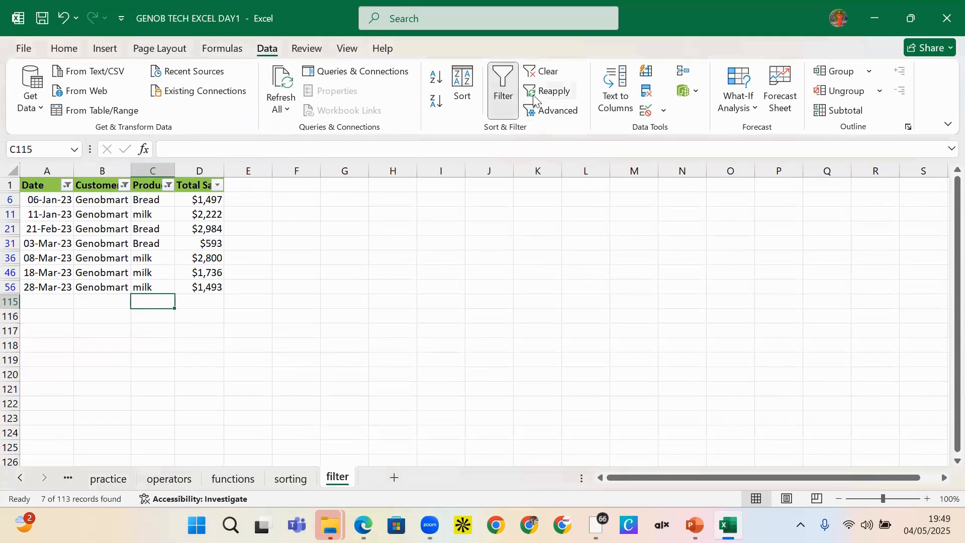
{"action": "left_click", "coordinate": [557, 76]}
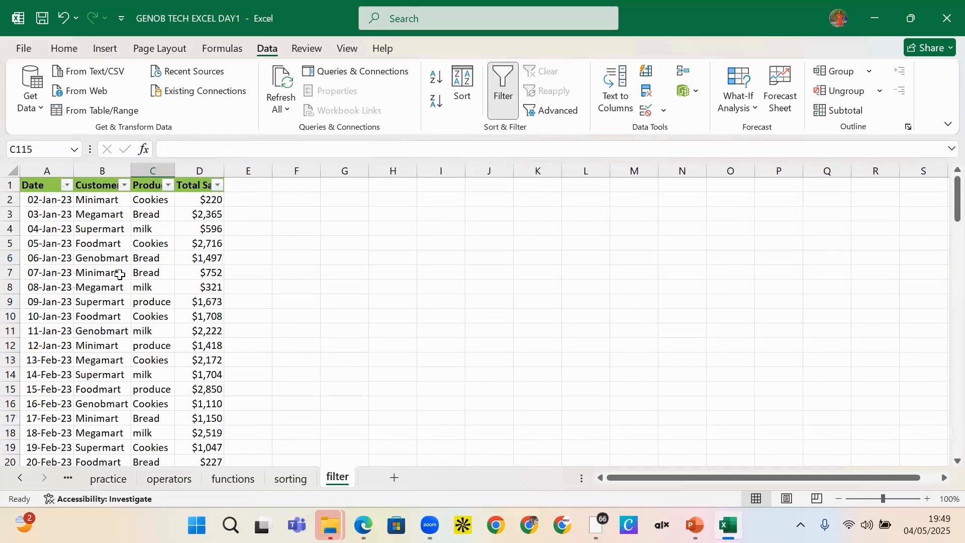
{"action": "left_click", "coordinate": [506, 90]}
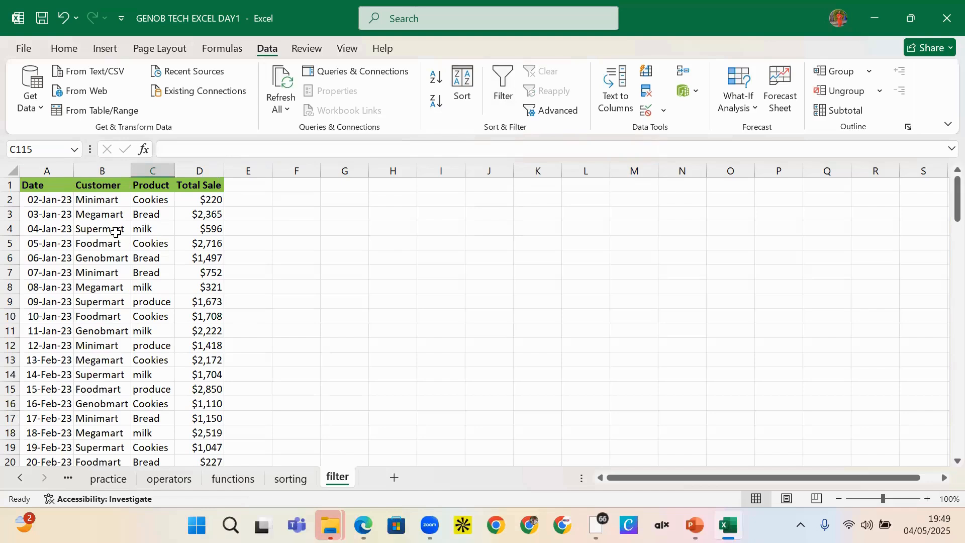
Select the empty cell E1 beside the Total Sale header.
{"action": "left_click", "coordinate": [241, 197]}
{"action": "left_click", "coordinate": [237, 185]}
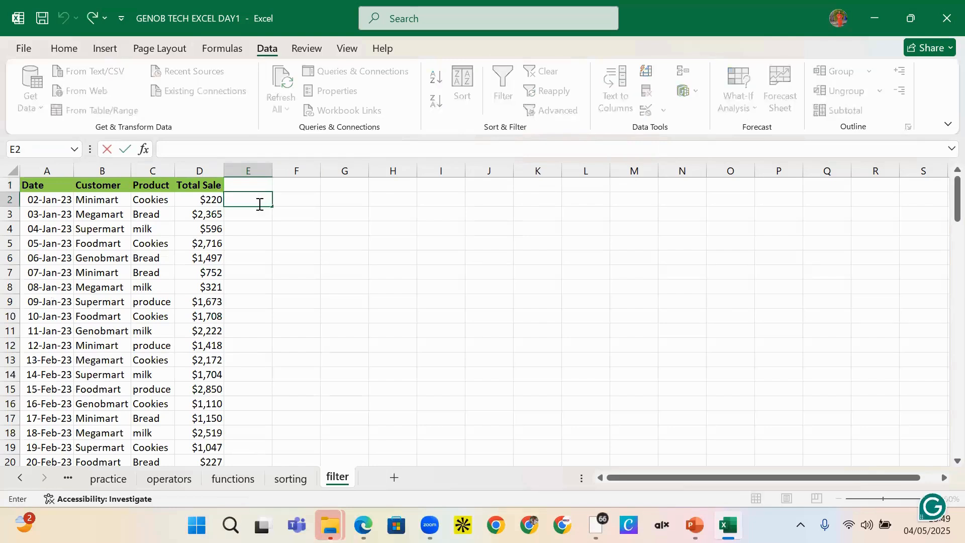
{"action": "left_click", "coordinate": [295, 215]}
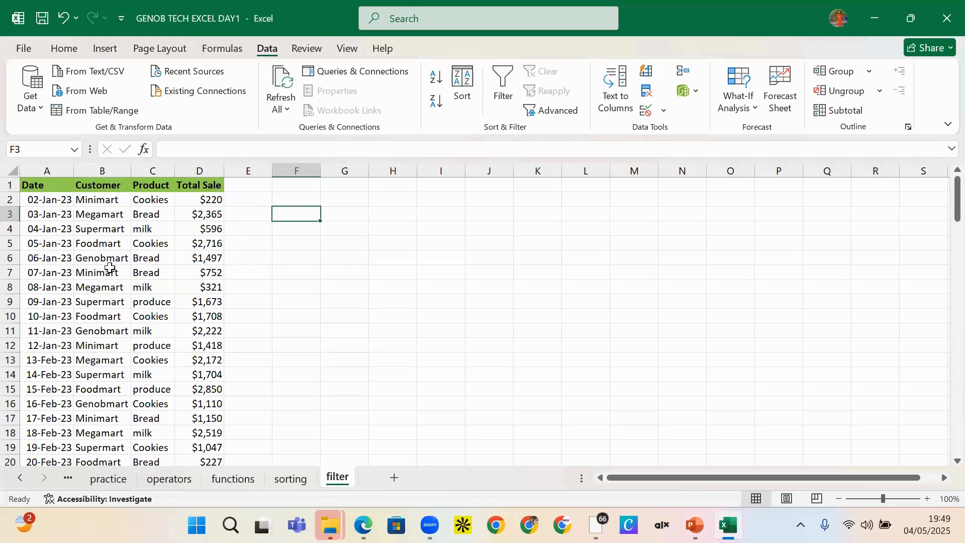
{"action": "left_click", "coordinate": [255, 188]}
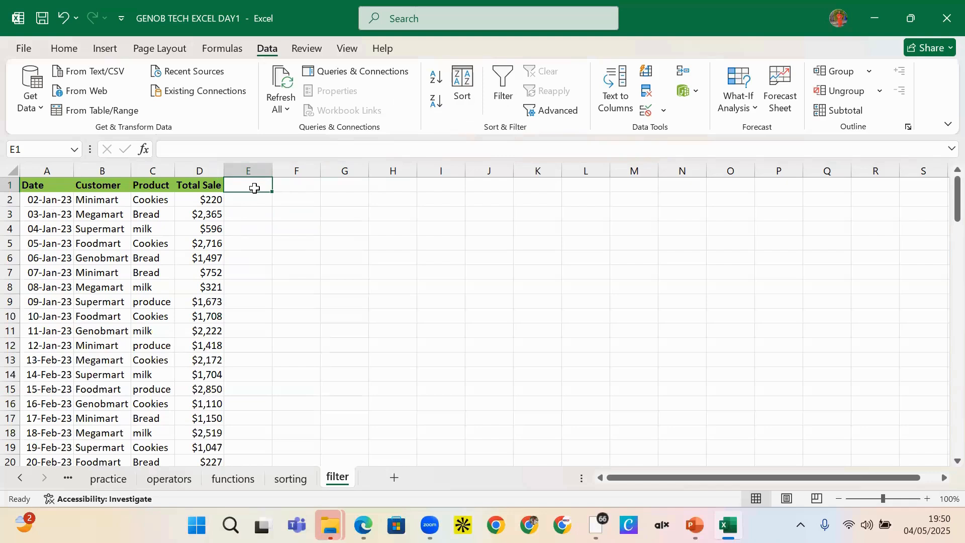
{"action": "type", "text": "="}
{"action": "key", "text": "BackSpace"}
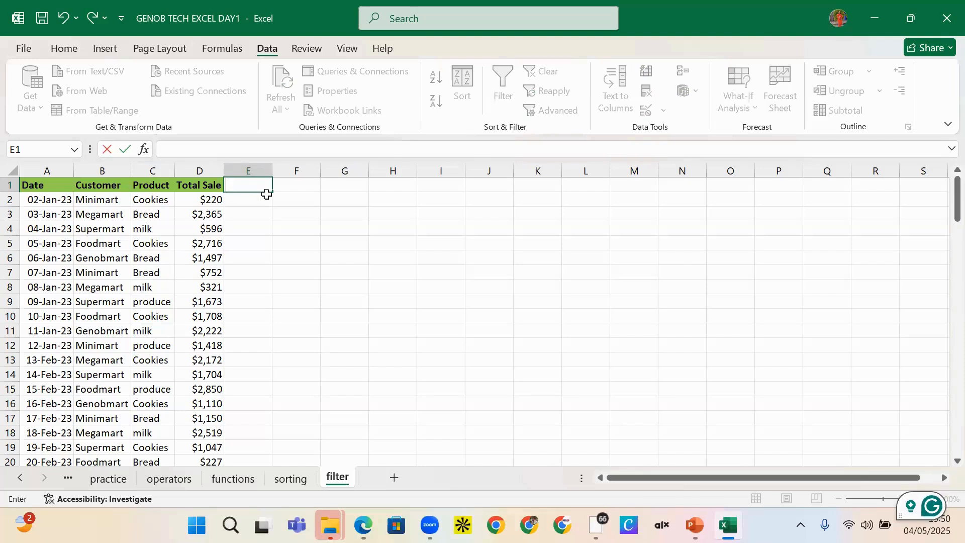
{"action": "left_click", "coordinate": [255, 204]}
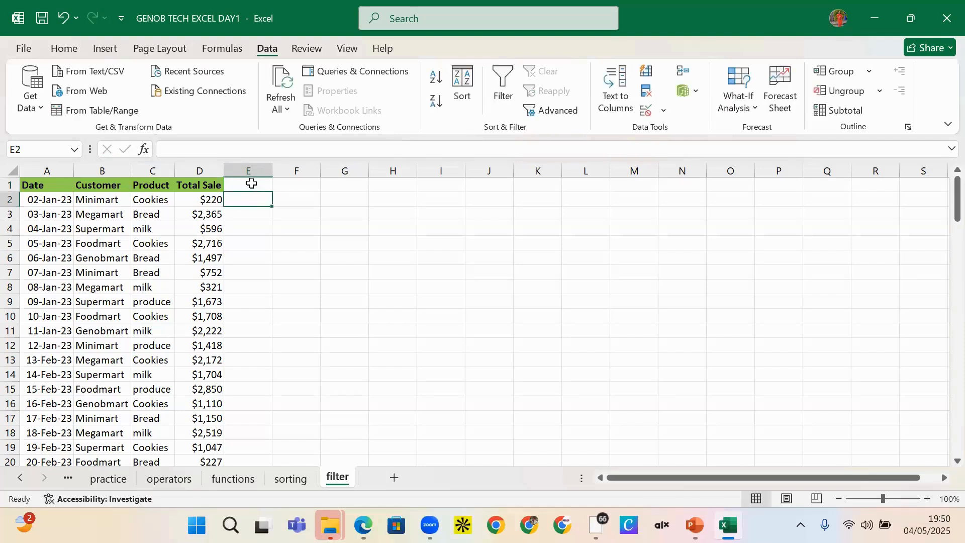
Add the column headers month in E1 and week_day in F1.
{"action": "left_click", "coordinate": [251, 184]}
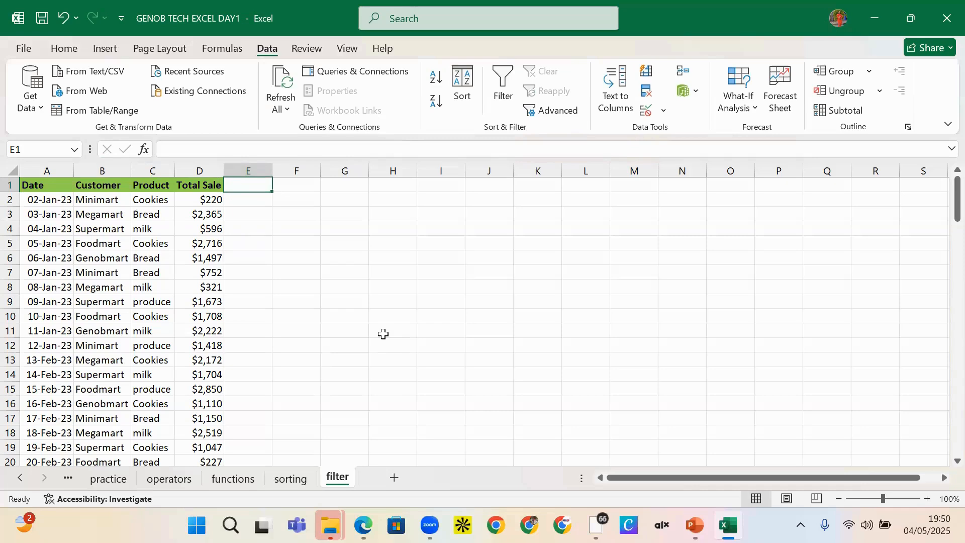
{"action": "type", "text": "month"}
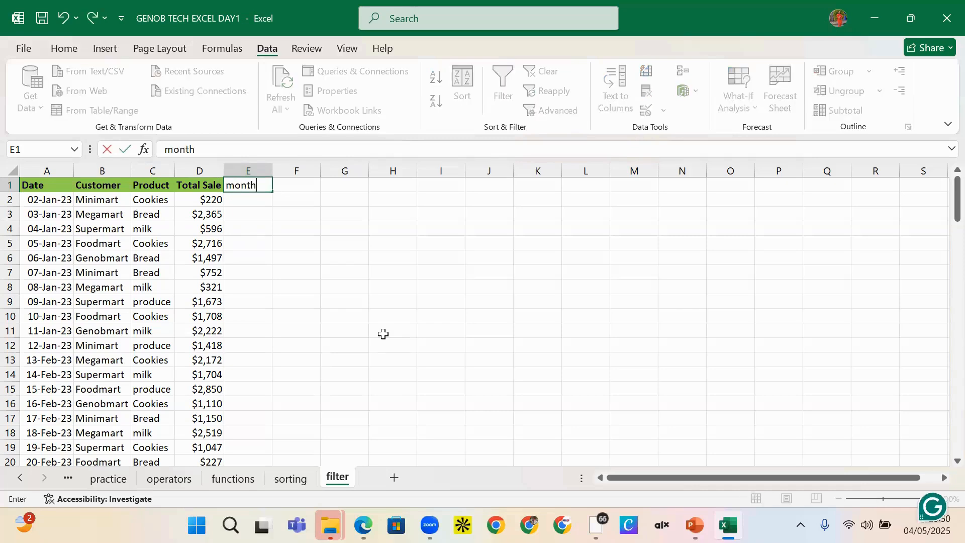
{"action": "key", "text": "Tab"}
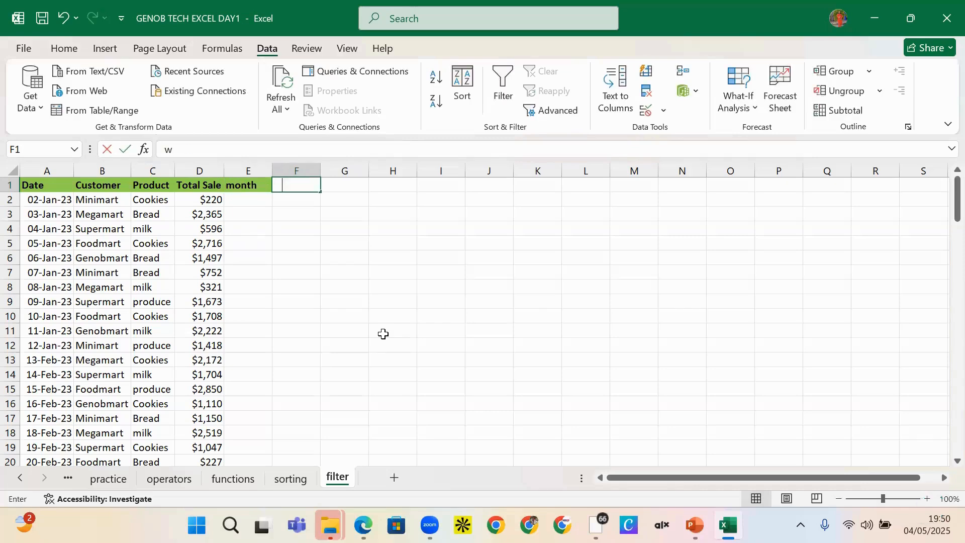
{"action": "type", "text": "week"}
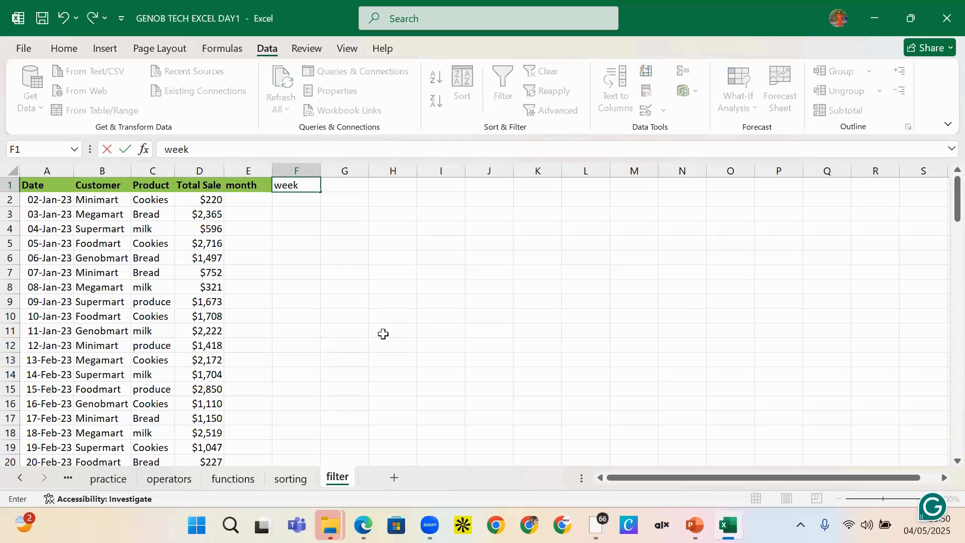
{"action": "key", "text": "BackSpace"}
{"action": "key", "text": "BackSpace"}
{"action": "type", "text": "ekda"}
{"action": "key", "text": "BackSpace"}
{"action": "key", "text": "BackSpace"}
{"action": "type", "text": "_day"}
{"action": "key", "text": "Tab"}
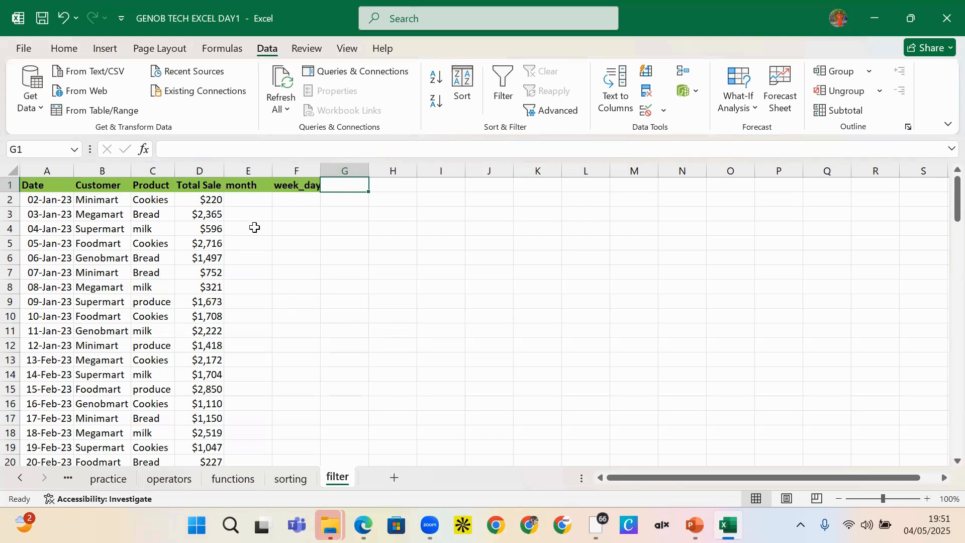
Format all the dates in the Date column, A2 to A114, as Short Date.
{"action": "left_click", "coordinate": [265, 203]}
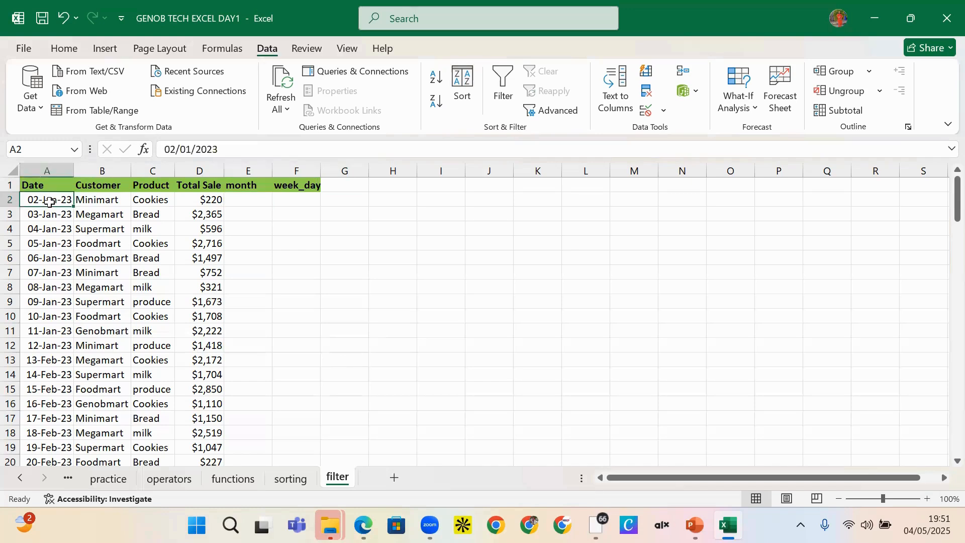
{"action": "key", "text": "ctrl+shift+Down"}
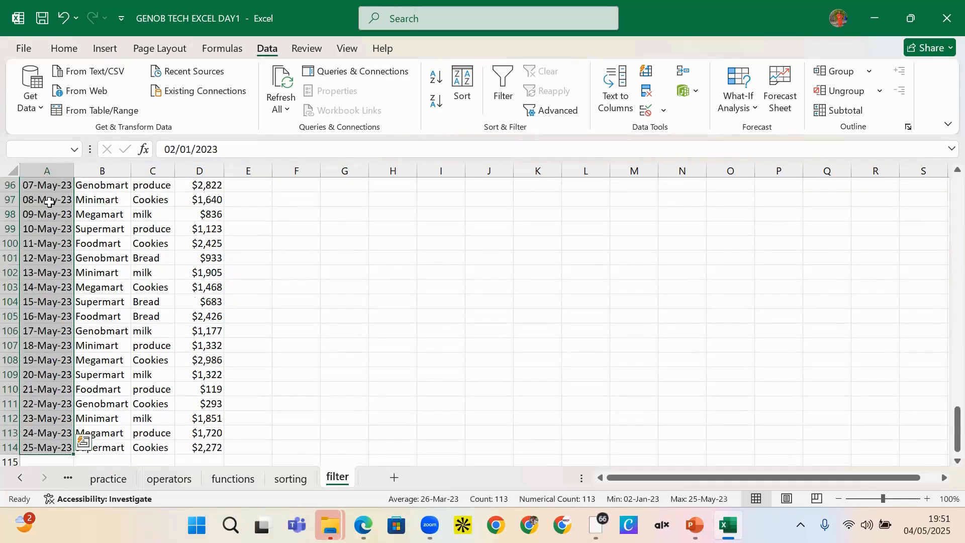
{"action": "left_click", "coordinate": [65, 49]}
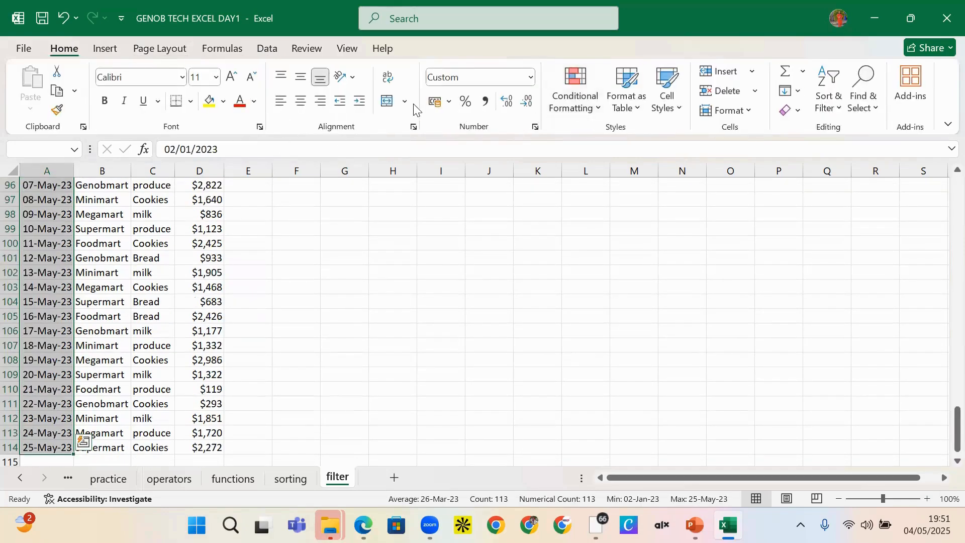
{"action": "scroll", "coordinate": [98, 235], "scroll_direction": "up", "scroll_amount": 20}
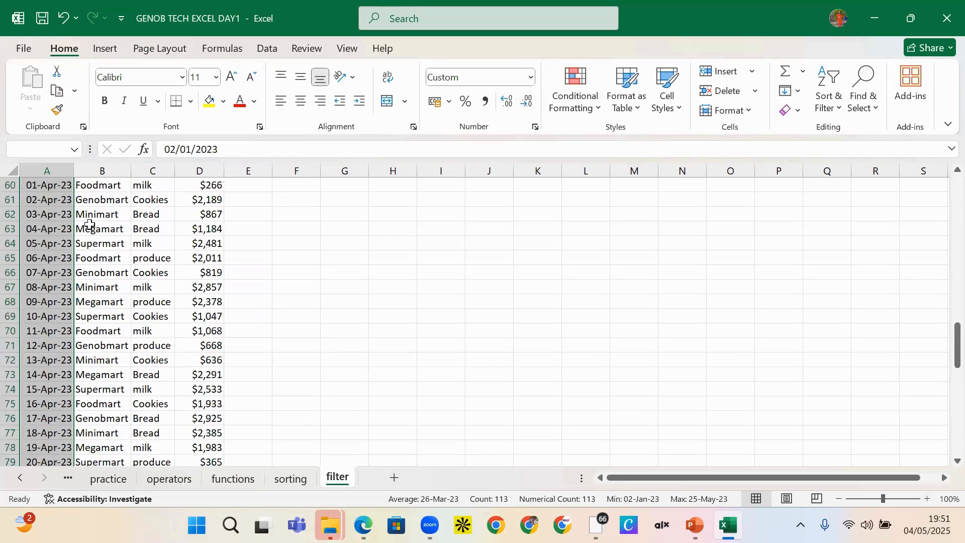
{"action": "scroll", "coordinate": [89, 222], "scroll_direction": "up", "scroll_amount": 2}
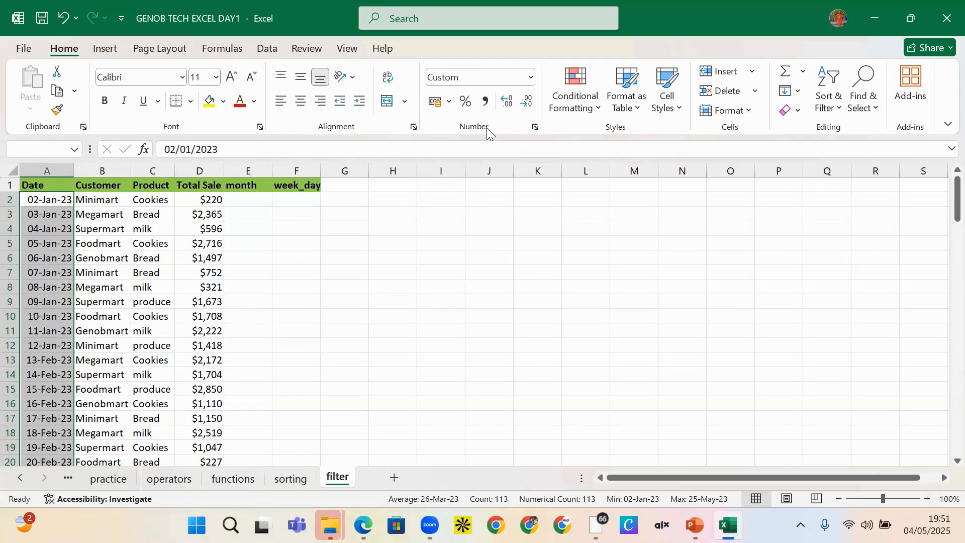
{"action": "left_click", "coordinate": [531, 77]}
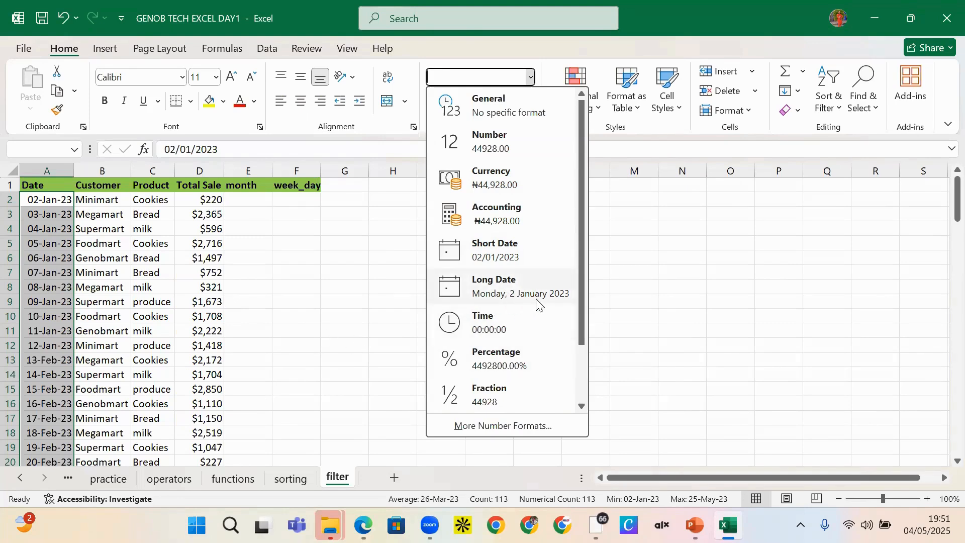
{"action": "left_click", "coordinate": [491, 261]}
{"action": "left_click", "coordinate": [490, 257]}
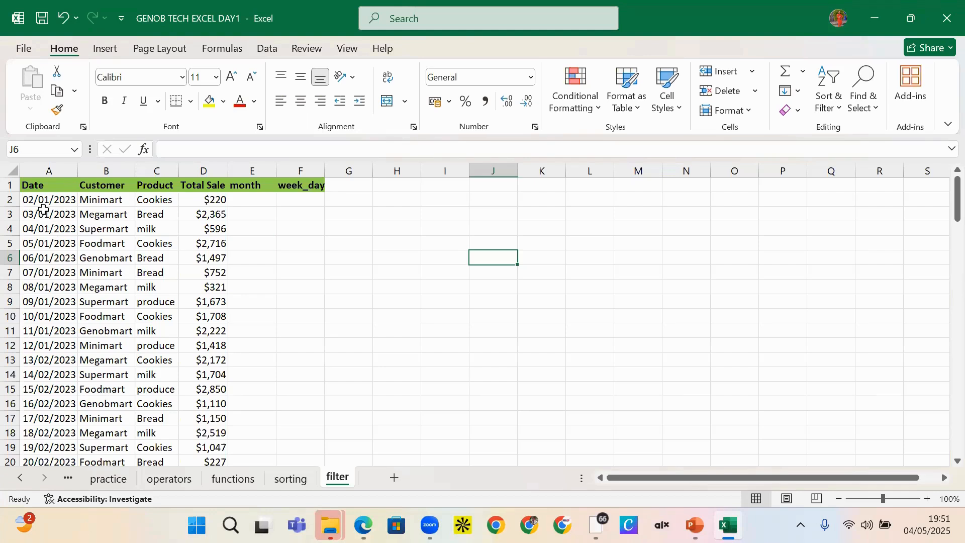
Try the Long Date format on empty cell J6 and on the first date in A2, and undo it on A2.
{"action": "left_click", "coordinate": [531, 78]}
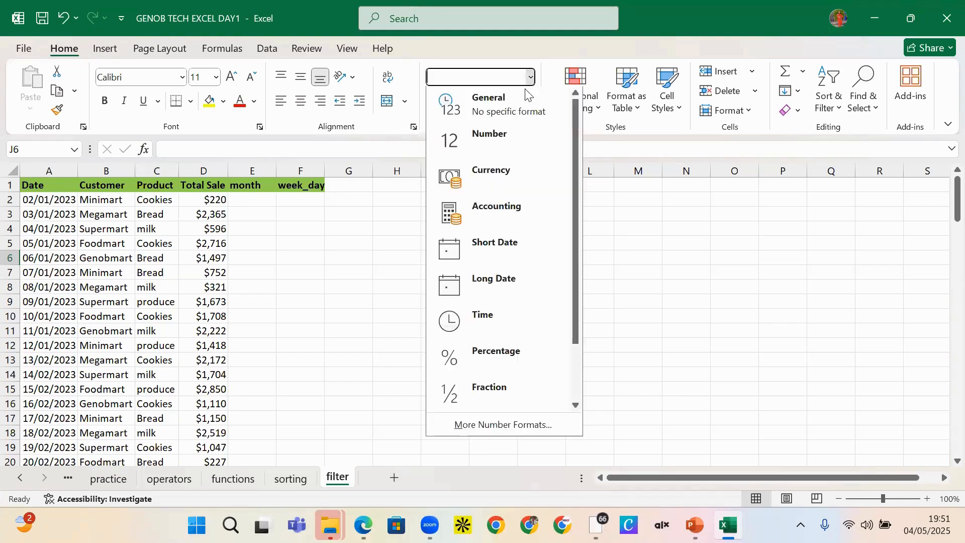
{"action": "left_click", "coordinate": [491, 289]}
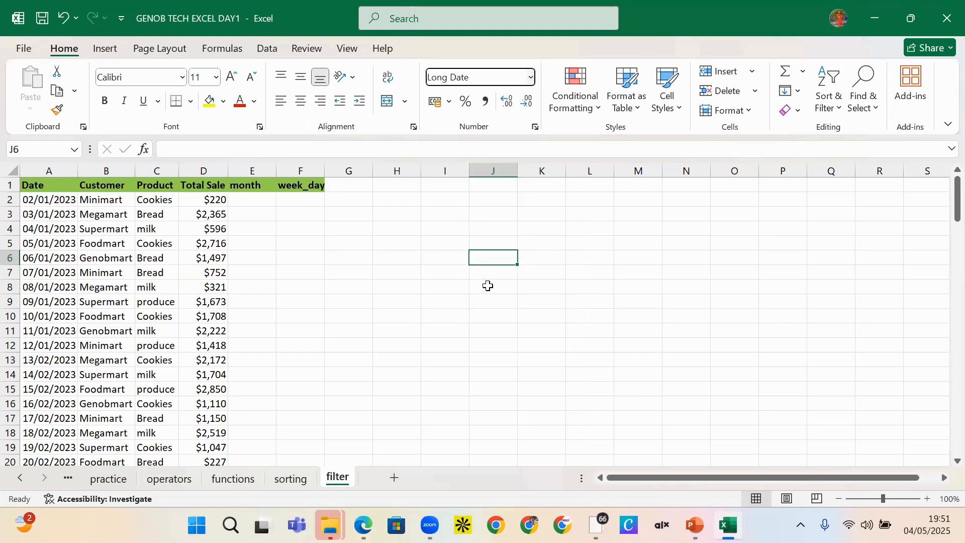
{"action": "left_click", "coordinate": [45, 203]}
{"action": "left_click", "coordinate": [532, 78]}
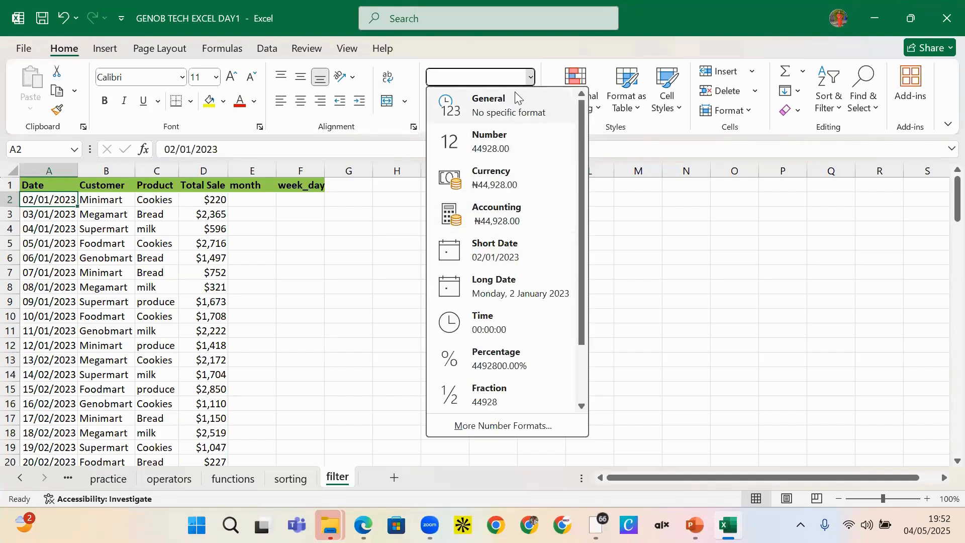
{"action": "left_click", "coordinate": [491, 286]}
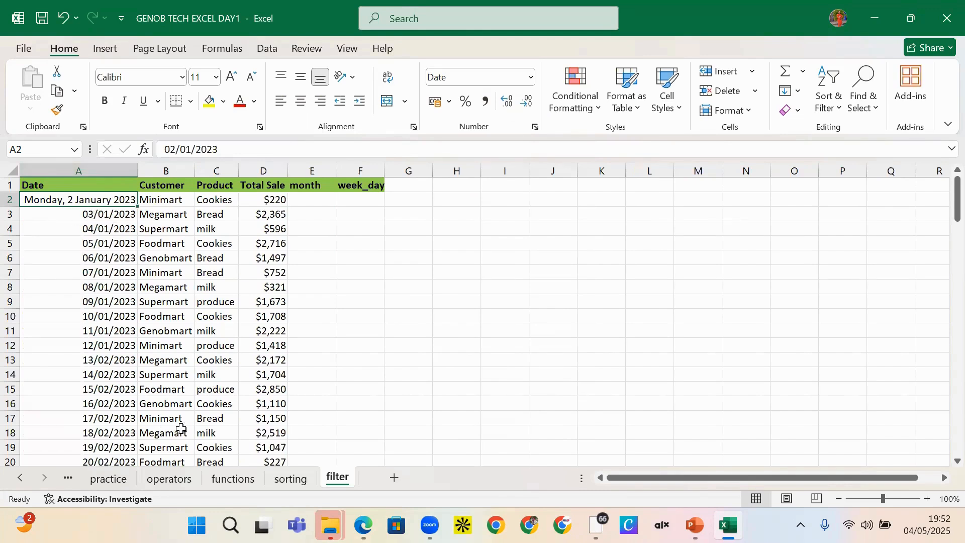
{"action": "key", "text": "ctrl+z"}
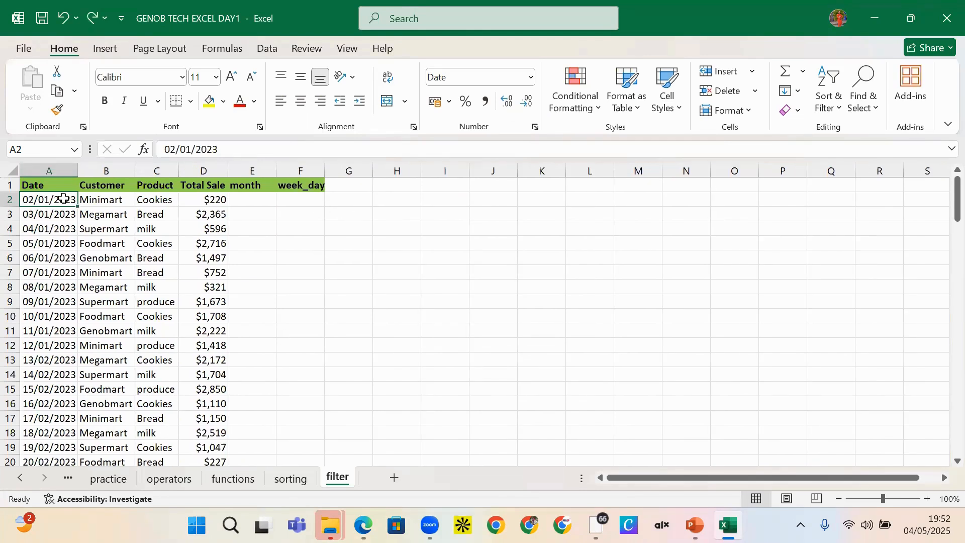
{"action": "key", "text": "ctrl+shift+Down"}
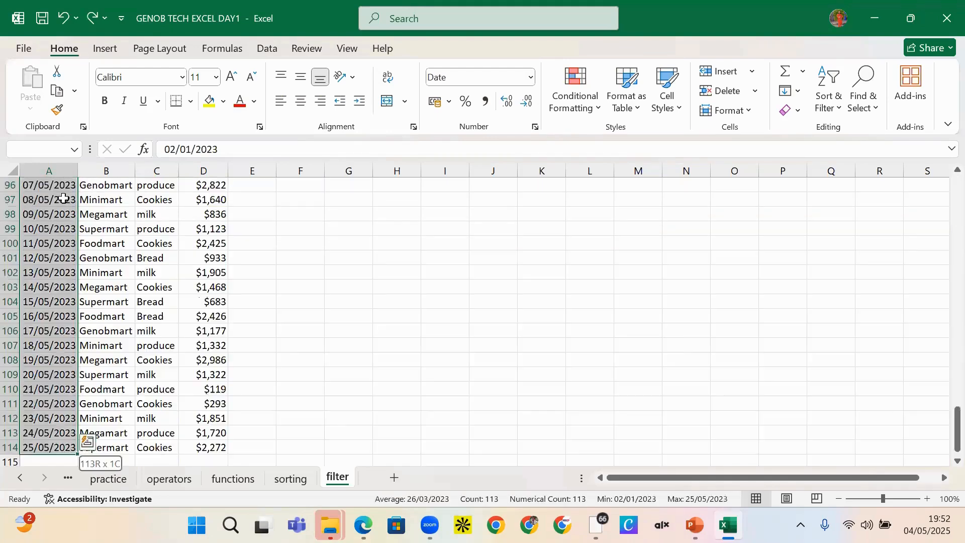
{"action": "scroll", "coordinate": [186, 259], "scroll_direction": "up", "scroll_amount": 8}
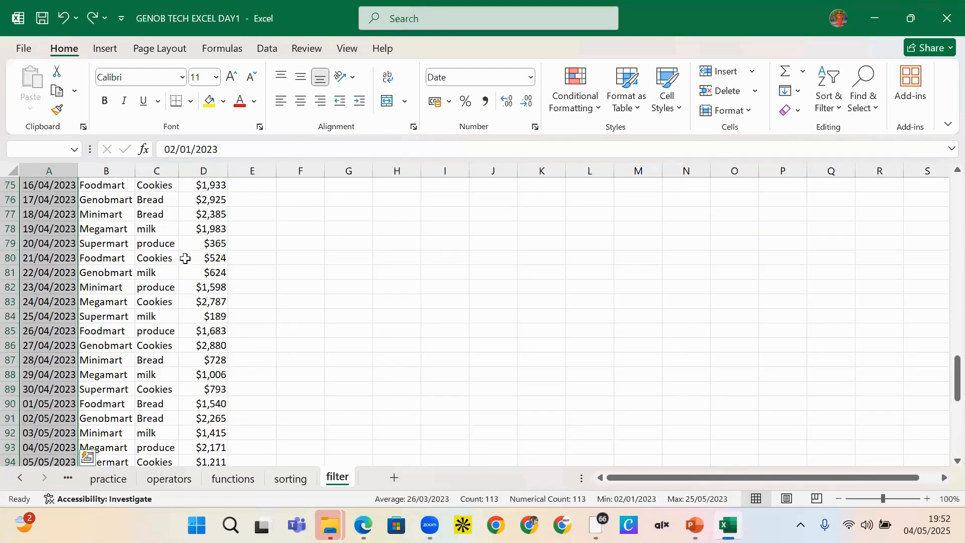
{"action": "key", "text": "ctrl+Home"}
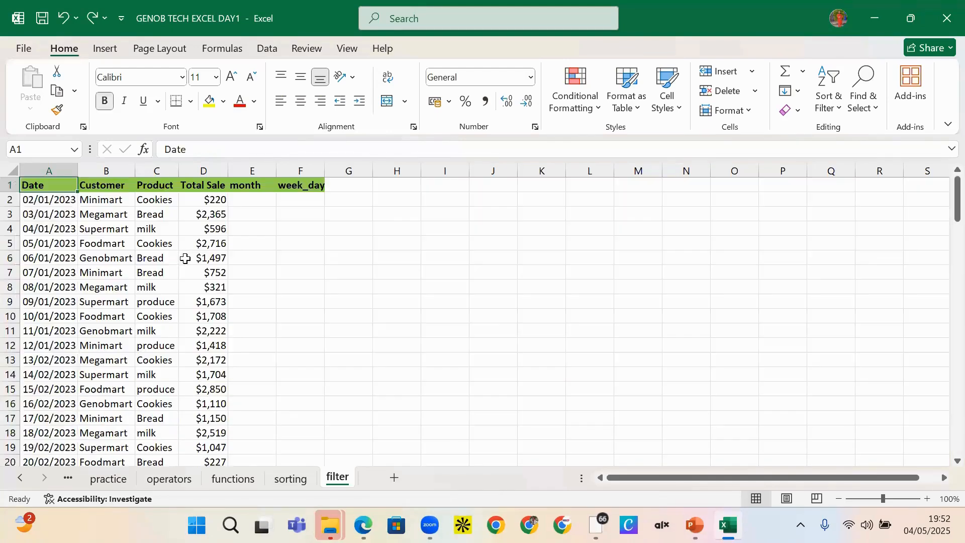
{"action": "left_click", "coordinate": [262, 206]}
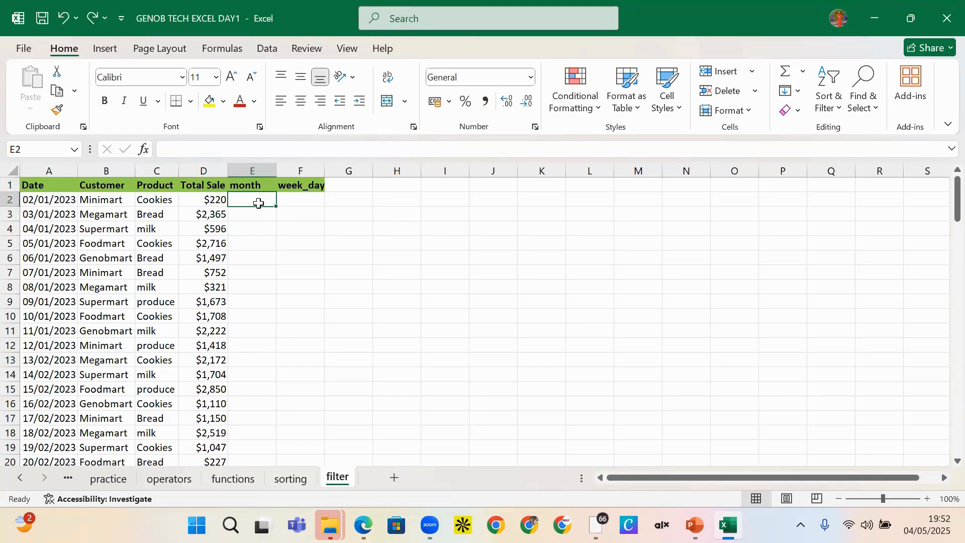
{"action": "left_click", "coordinate": [47, 199]}
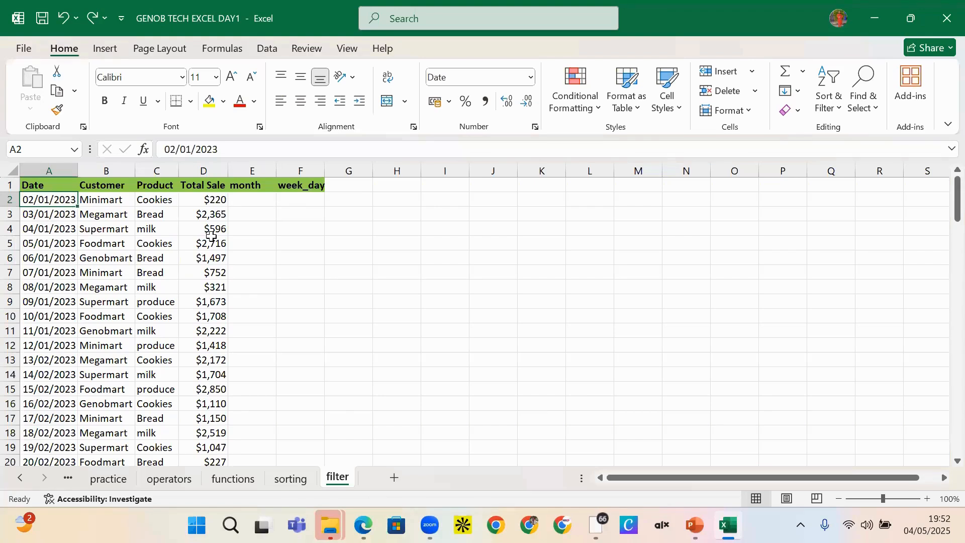
Enter the formula =TEXT(A2,"mmm") in E2 to extract the abbreviated month from the first date.
{"action": "left_click", "coordinate": [245, 201]}
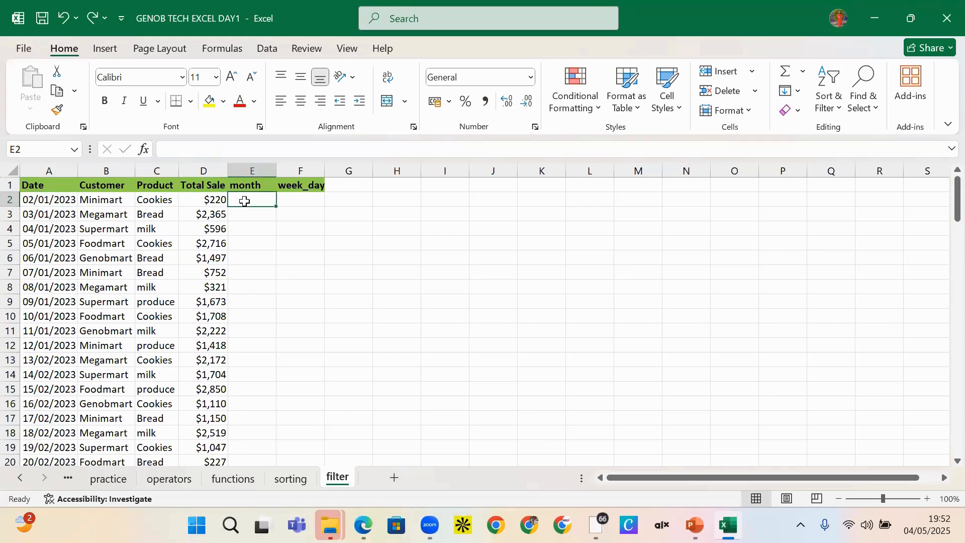
{"action": "type", "text": "=val"}
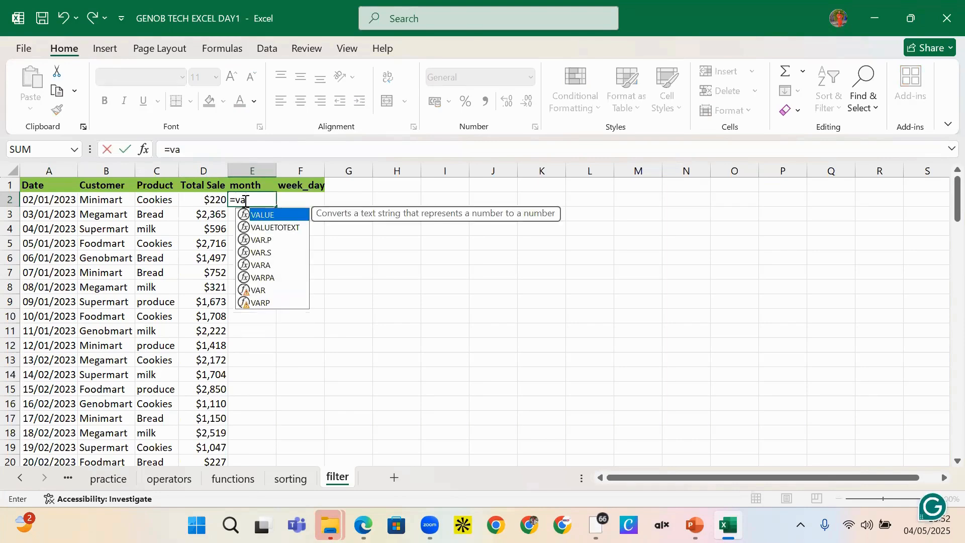
{"action": "key", "text": "BackSpace"}
{"action": "key", "text": "BackSpace"}
{"action": "key", "text": "BackSpace"}
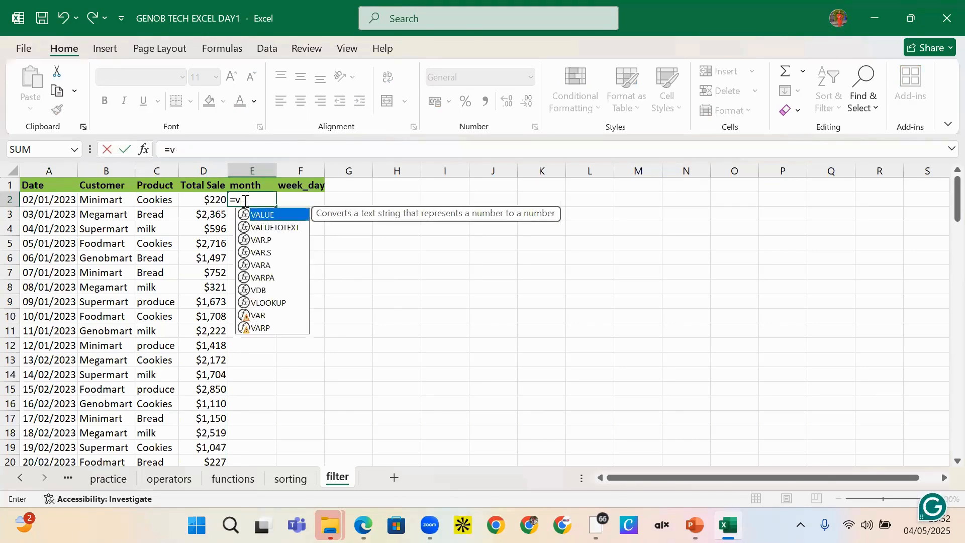
{"action": "type", "text": "t"}
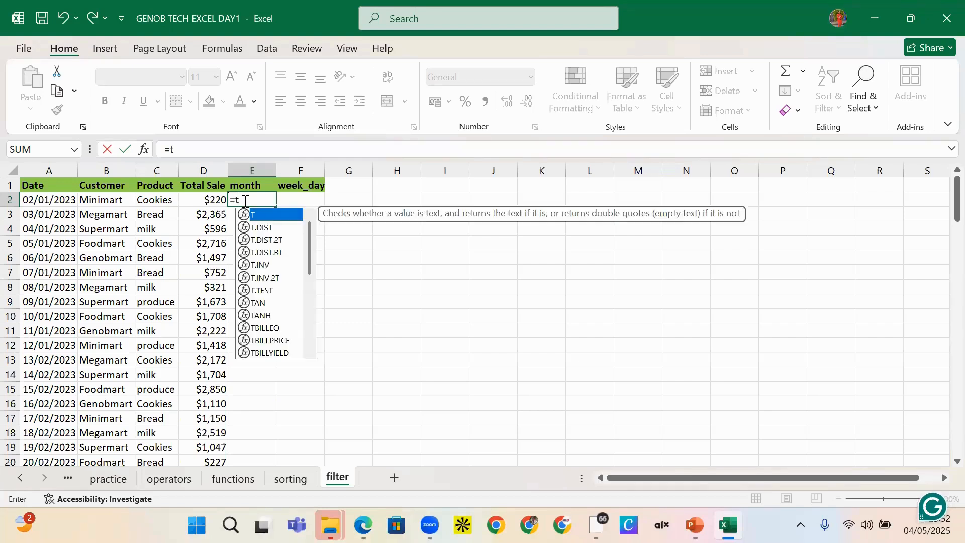
{"action": "type", "text": "ext"}
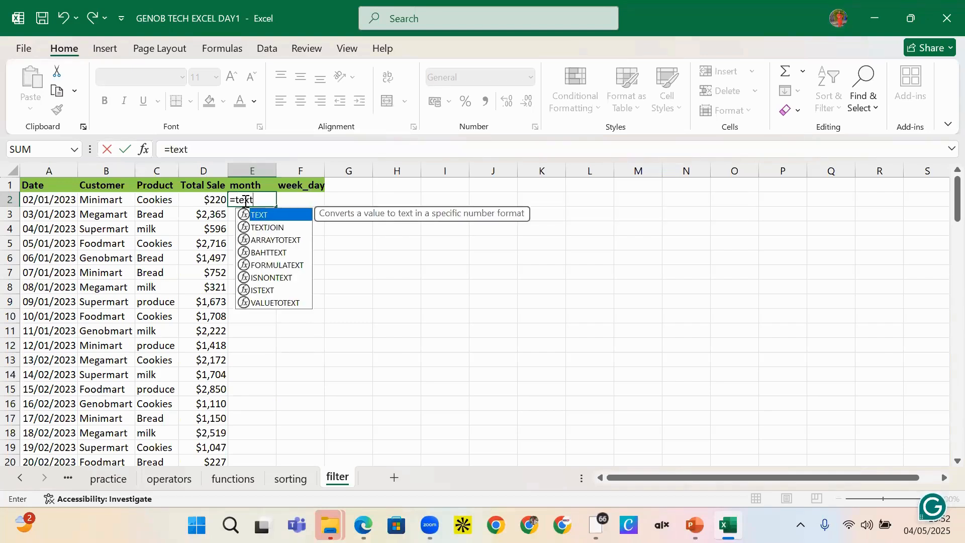
{"action": "type", "text": "("}
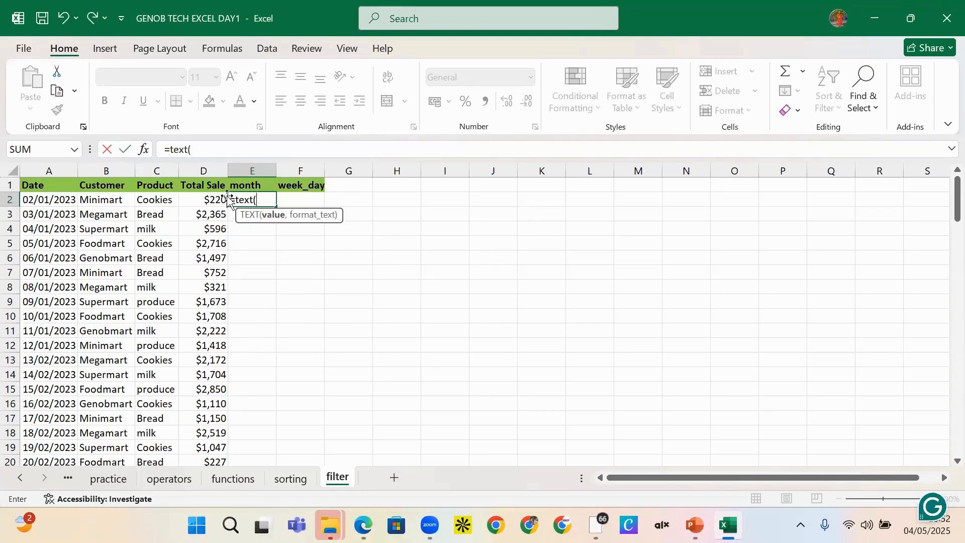
{"action": "left_click", "coordinate": [49, 198]}
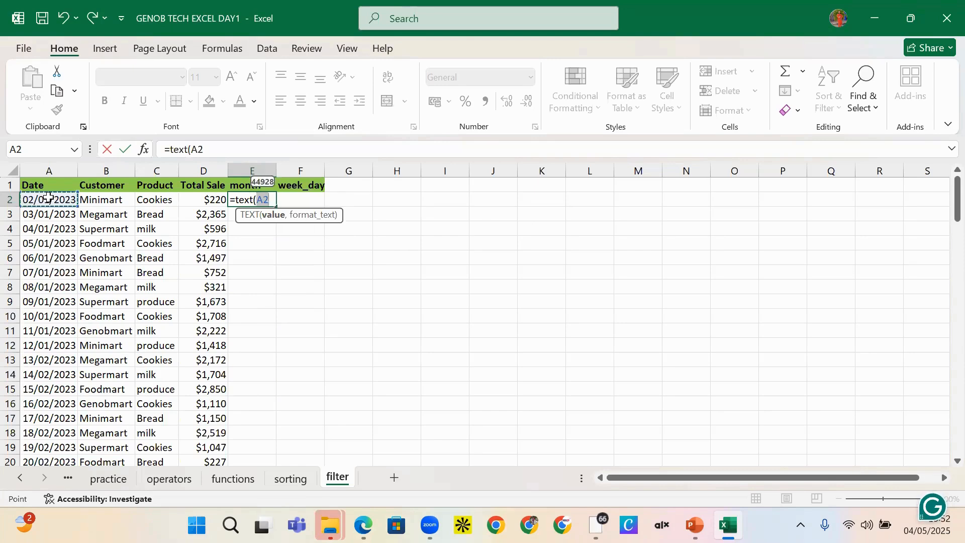
{"action": "type", "text": ","}
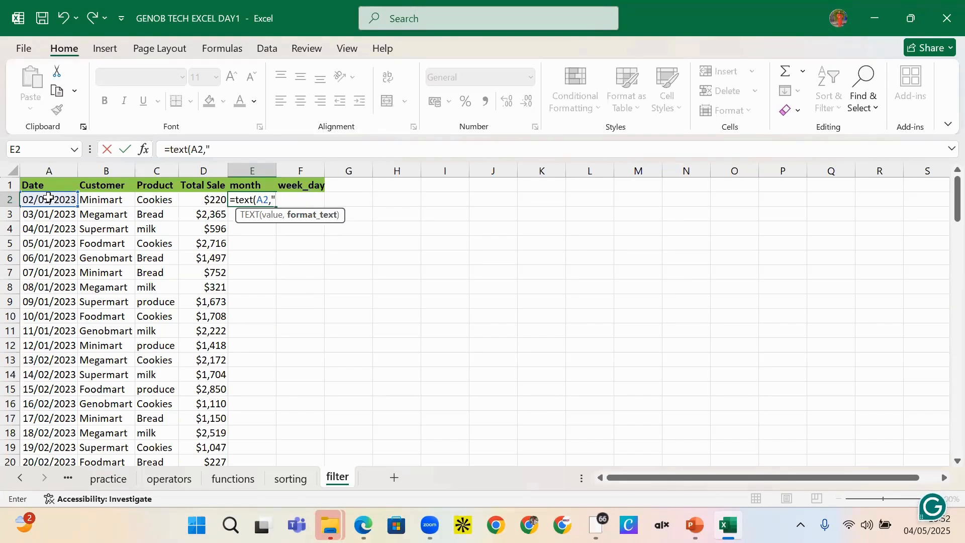
{"action": "type", "text": "mm\")"}
{"action": "key", "text": "Return"}
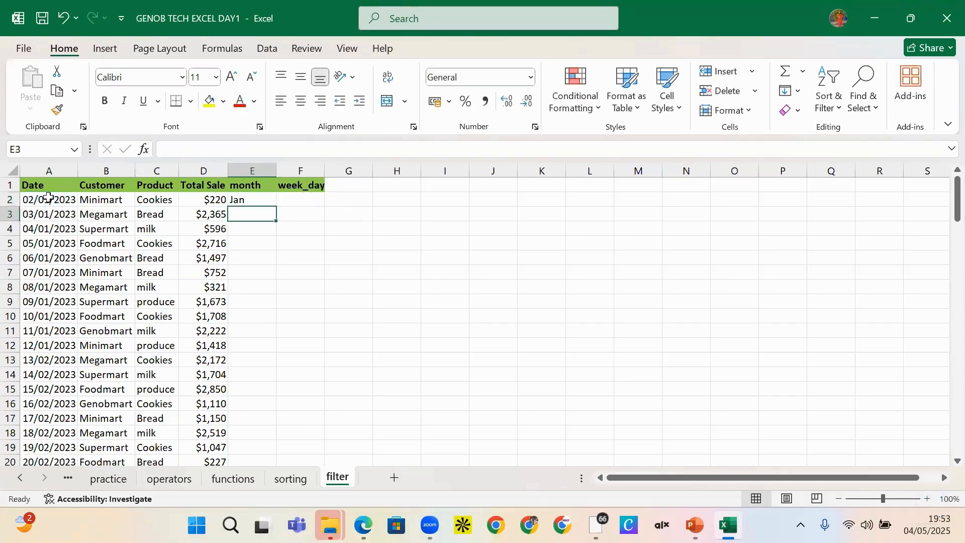
Replace the formula in E2 with =MONTH(A2) to extract the month number from the first date.
{"action": "left_click", "coordinate": [242, 200]}
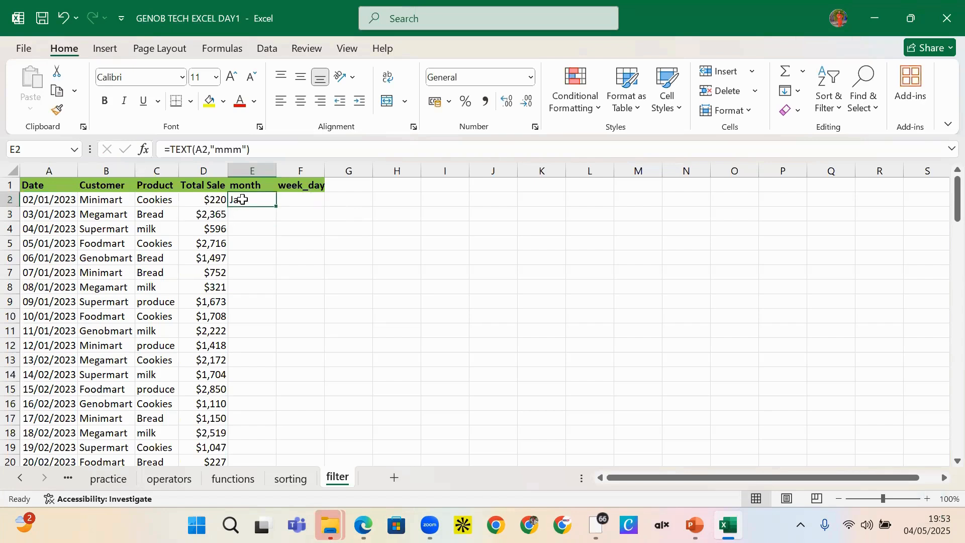
{"action": "double_click", "coordinate": [244, 200]}
{"action": "type", "text": "="}
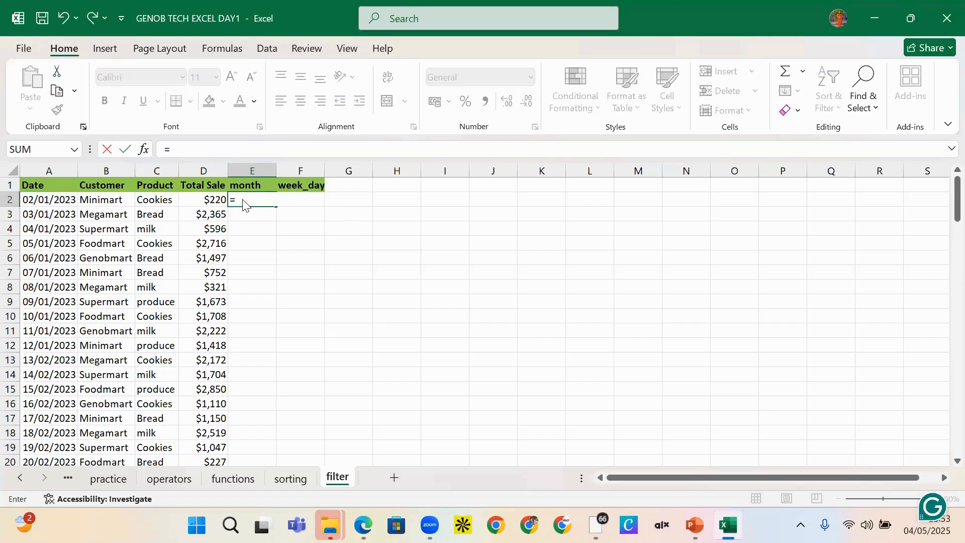
{"action": "type", "text": "value"}
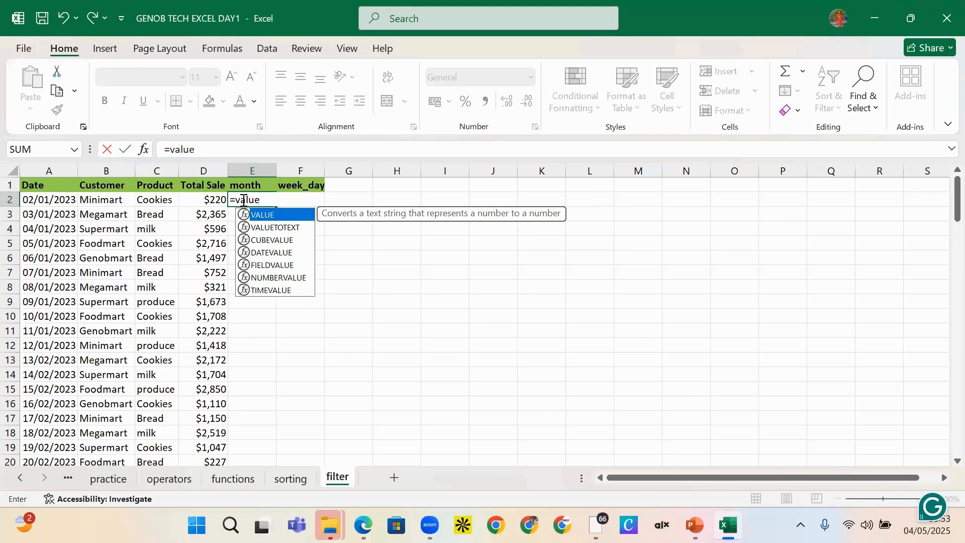
{"action": "type", "text": "u"}
{"action": "key", "text": "BackSpace"}
{"action": "key", "text": "BackSpace"}
{"action": "key", "text": "BackSpace"}
{"action": "key", "text": "BackSpace"}
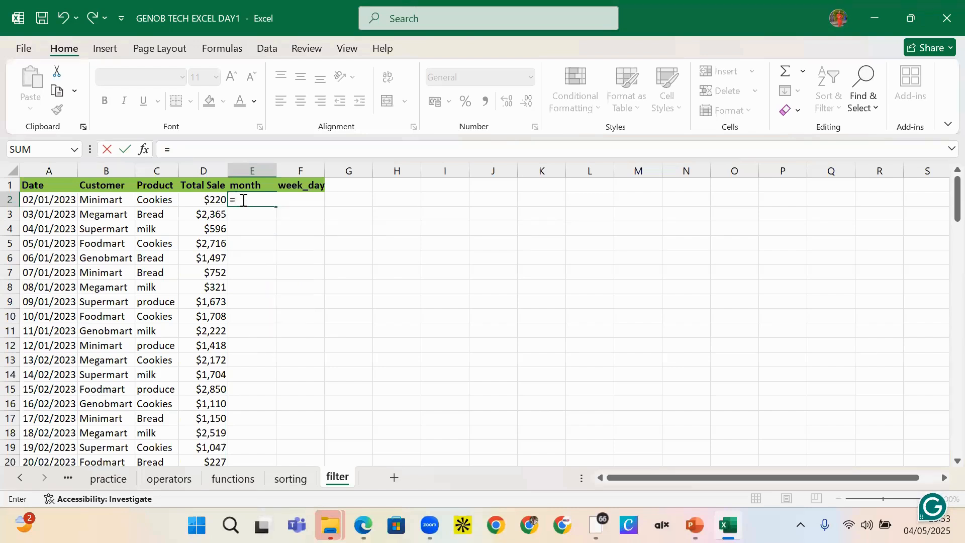
{"action": "type", "text": "mo"}
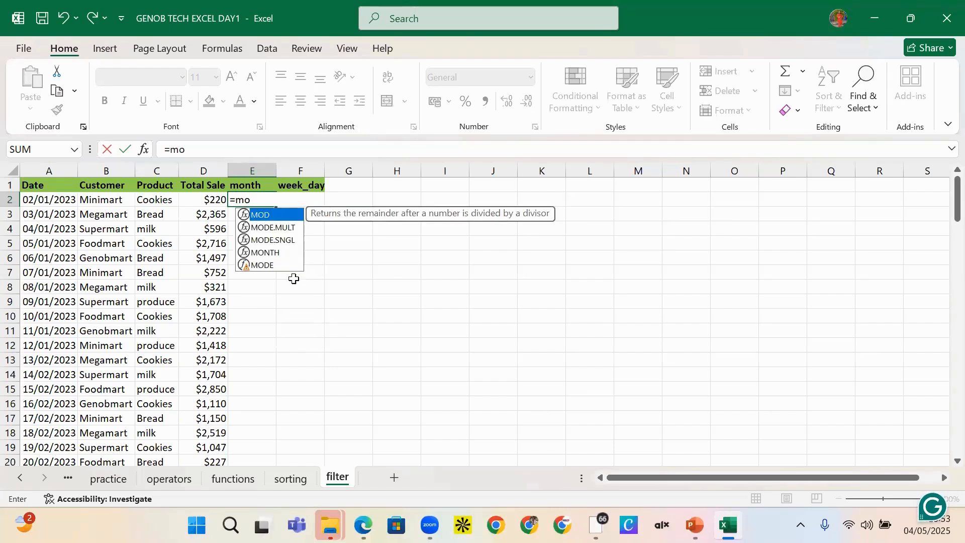
{"action": "double_click", "coordinate": [277, 252]}
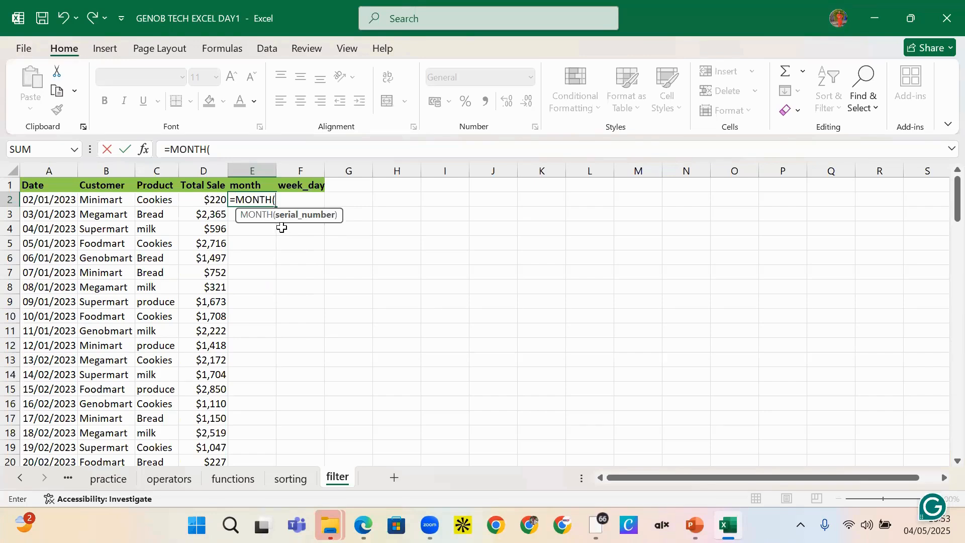
{"action": "left_click", "coordinate": [58, 202]}
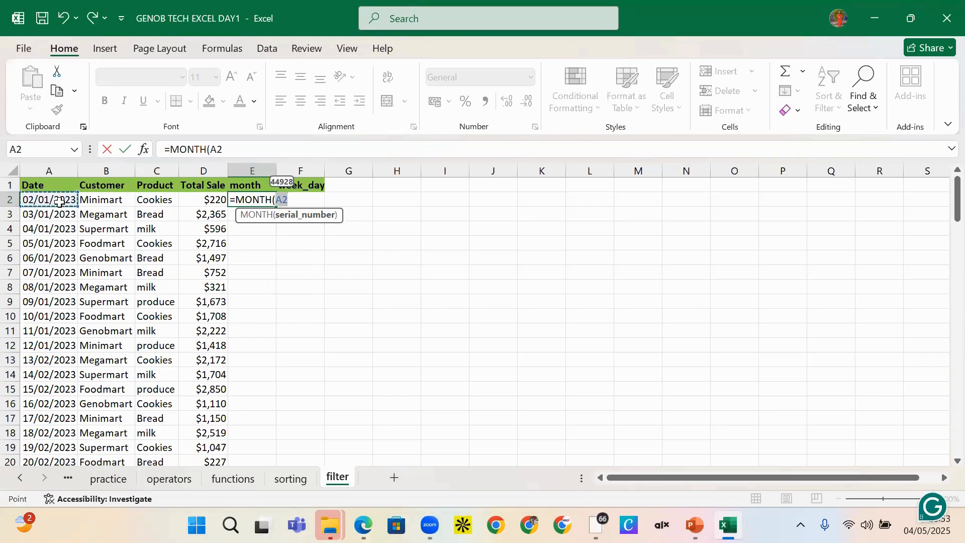
{"action": "type", "text": ")"}
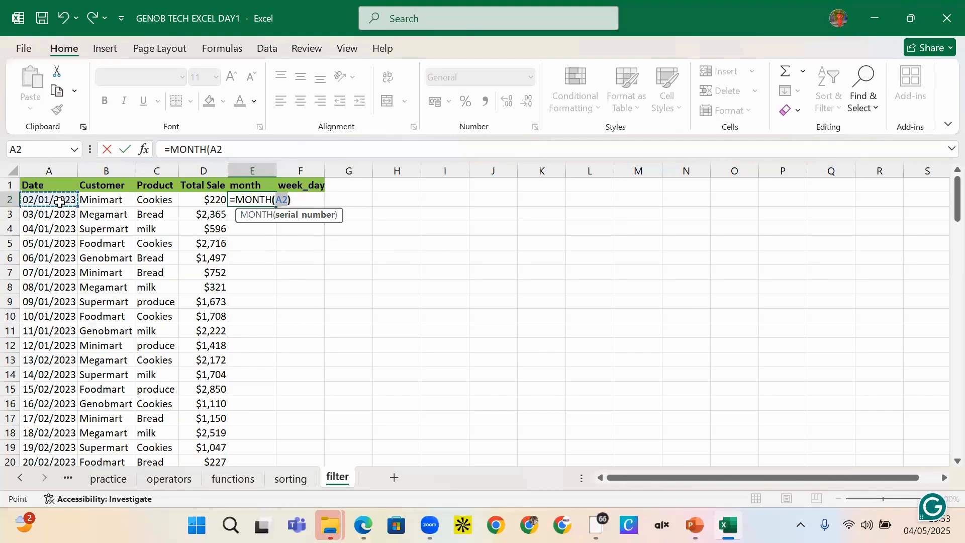
{"action": "key", "text": "Return"}
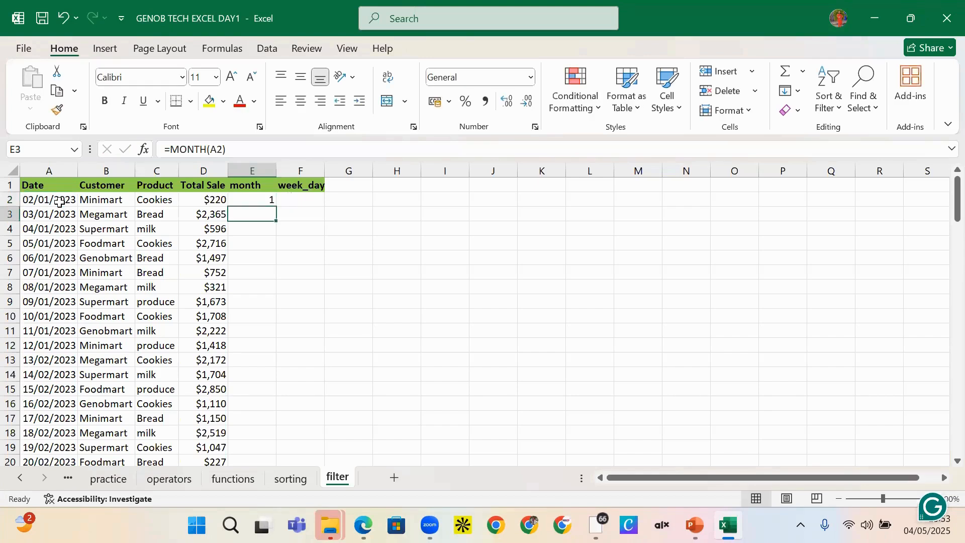
Fill the MONTH formula from E2 down the month column to row 114 and check the filled rows.
{"action": "left_click", "coordinate": [236, 201]}
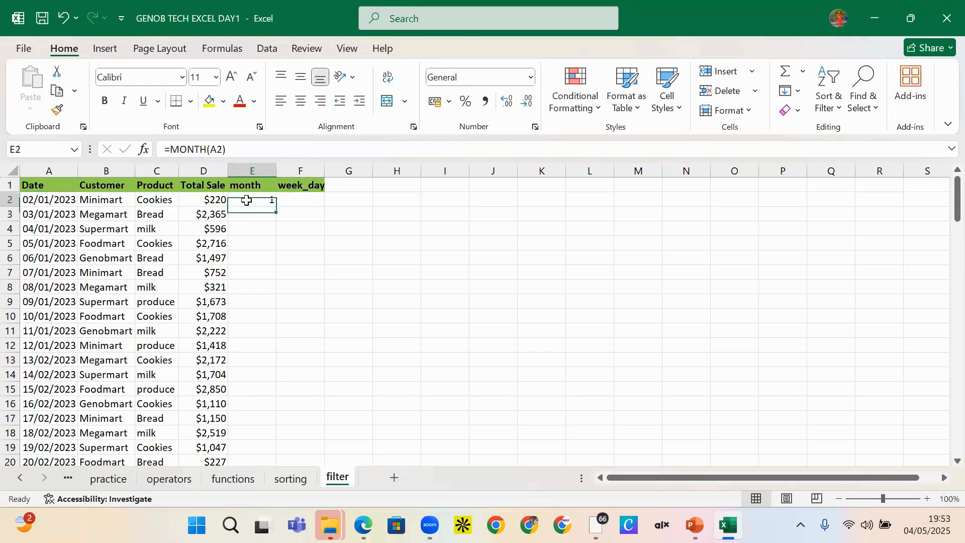
{"action": "double_click", "coordinate": [277, 206]}
{"action": "scroll", "coordinate": [248, 355], "scroll_direction": "down", "scroll_amount": 5}
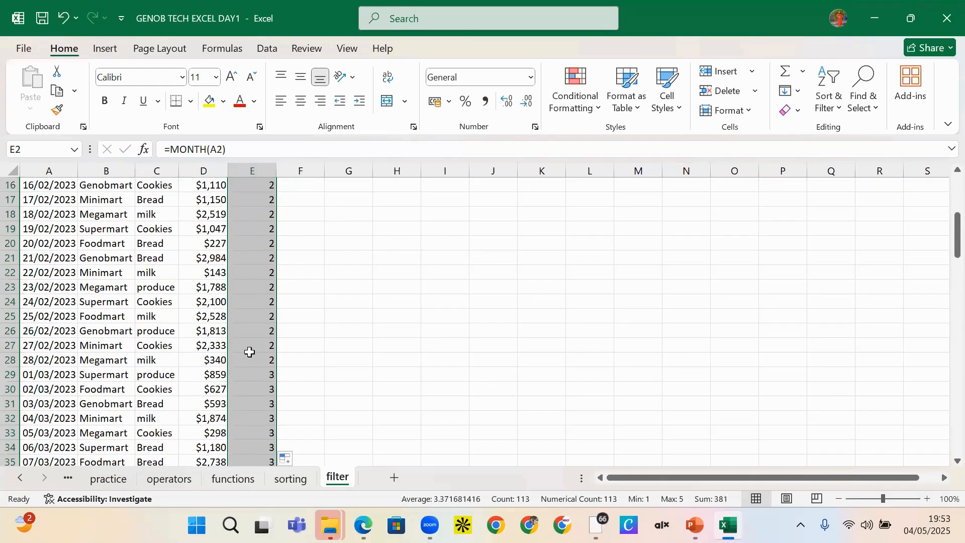
{"action": "scroll", "coordinate": [249, 352], "scroll_direction": "down", "scroll_amount": 20}
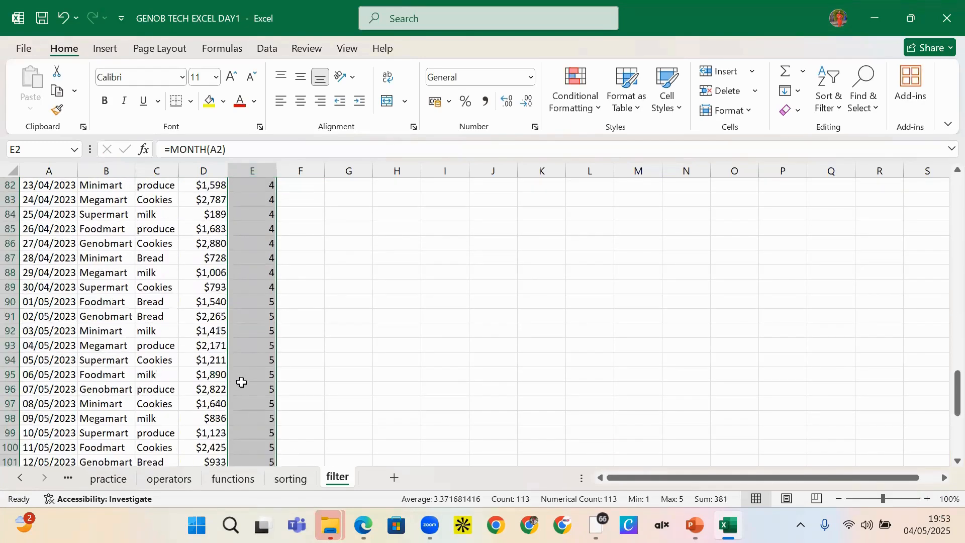
{"action": "scroll", "coordinate": [258, 364], "scroll_direction": "up", "scroll_amount": 9}
{"action": "scroll", "coordinate": [255, 373], "scroll_direction": "down", "scroll_amount": 5}
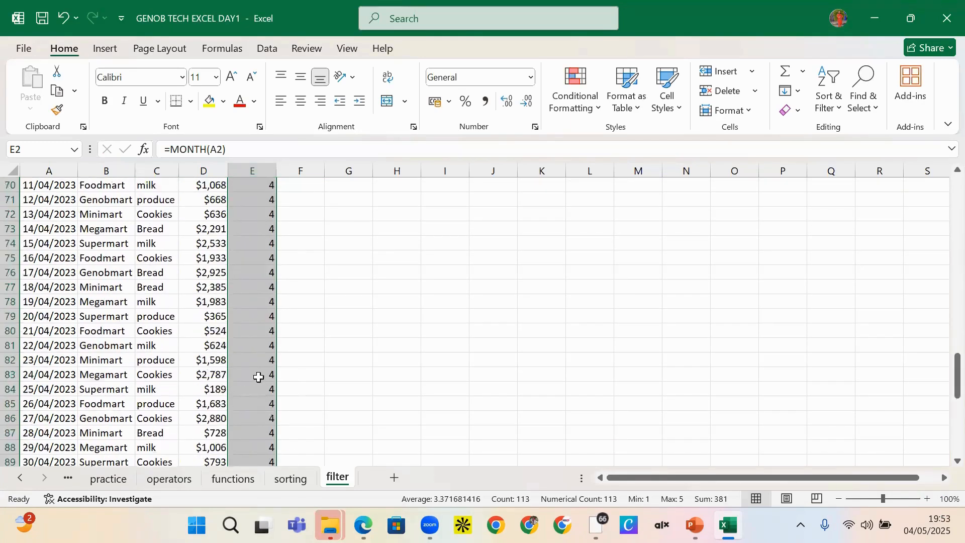
{"action": "scroll", "coordinate": [259, 378], "scroll_direction": "up", "scroll_amount": 20}
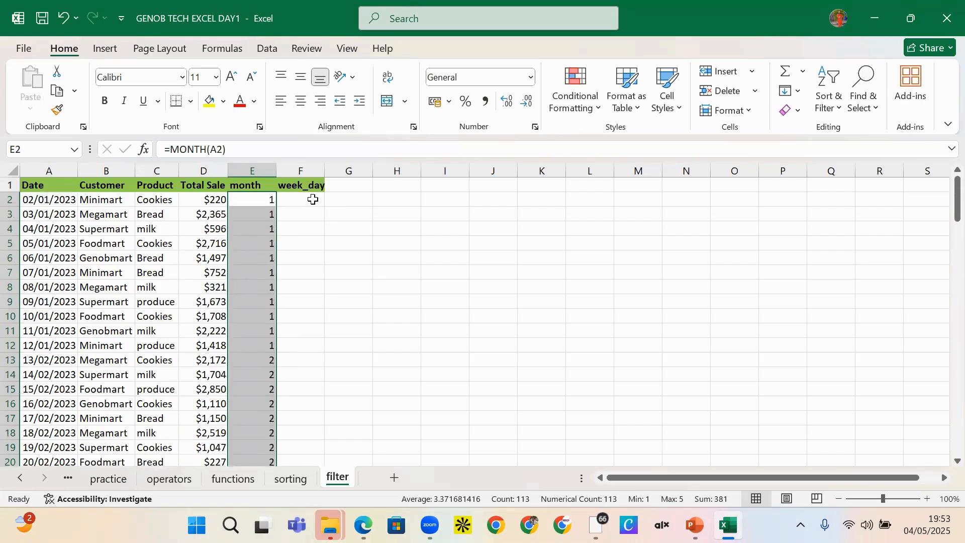
Enter the formula =WEEKDAY(A2) in F2 to extract the day of the week from the first date.
{"action": "left_click", "coordinate": [313, 199]}
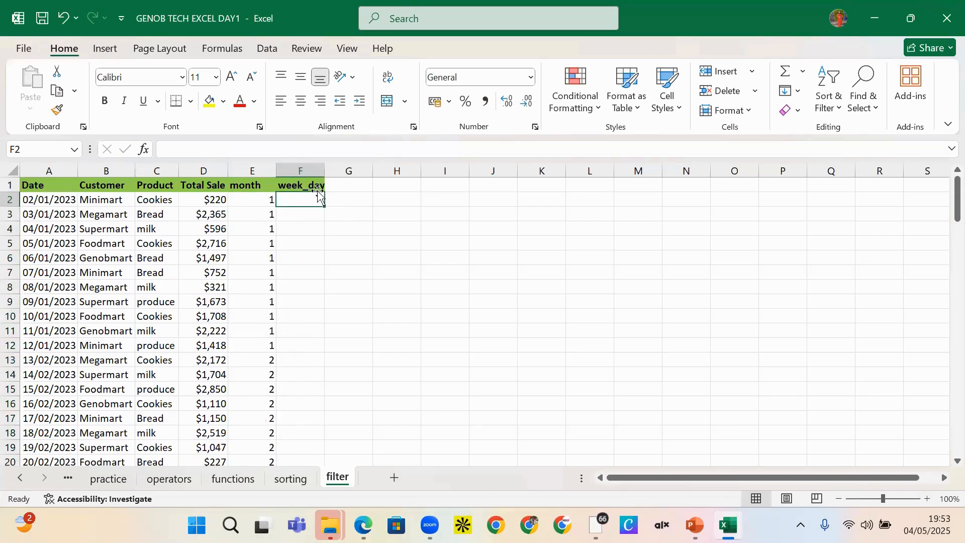
{"action": "type", "text": "="}
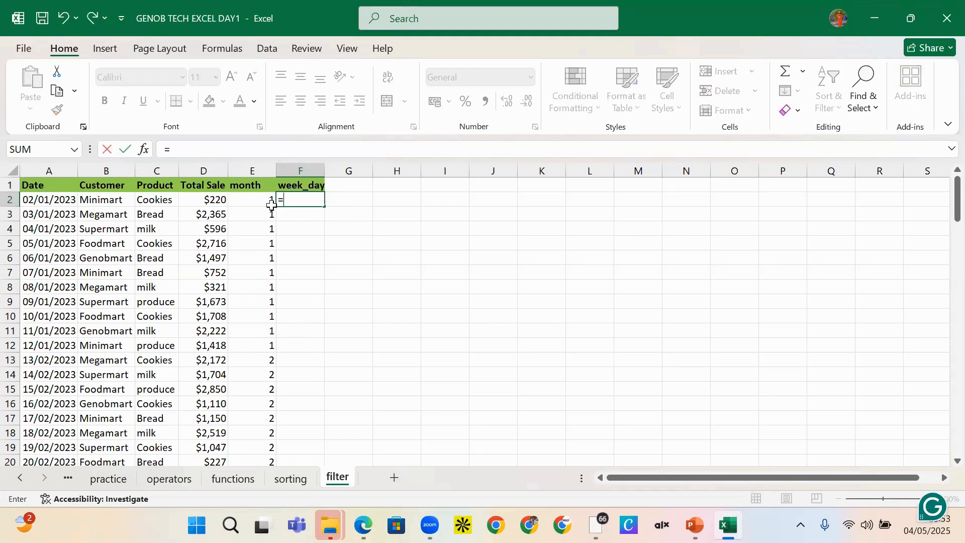
{"action": "type", "text": "wee"}
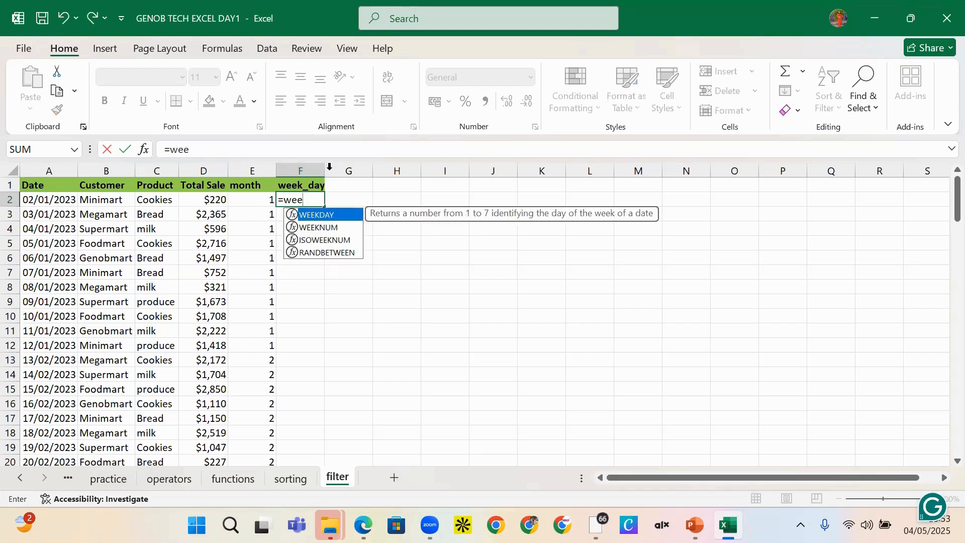
{"action": "double_click", "coordinate": [312, 215]}
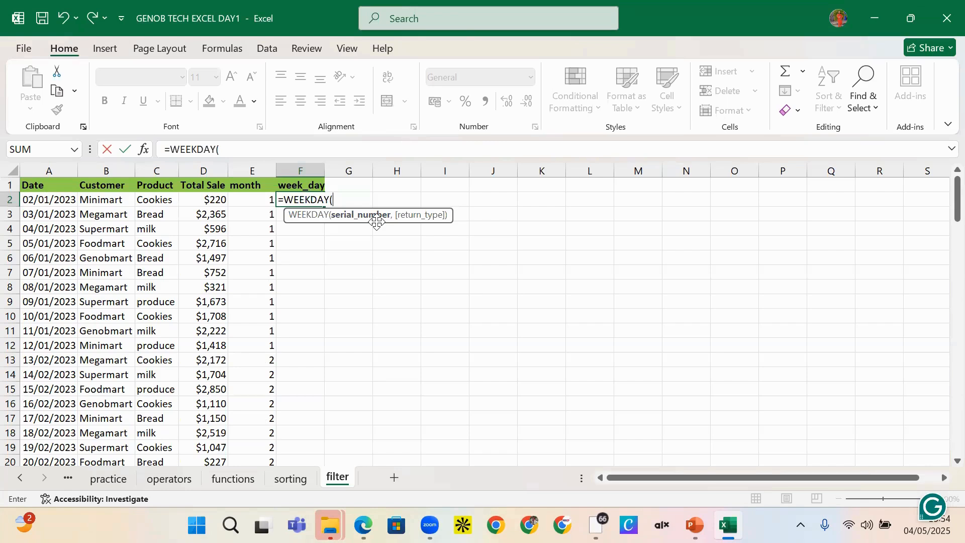
{"action": "left_click", "coordinate": [60, 201]}
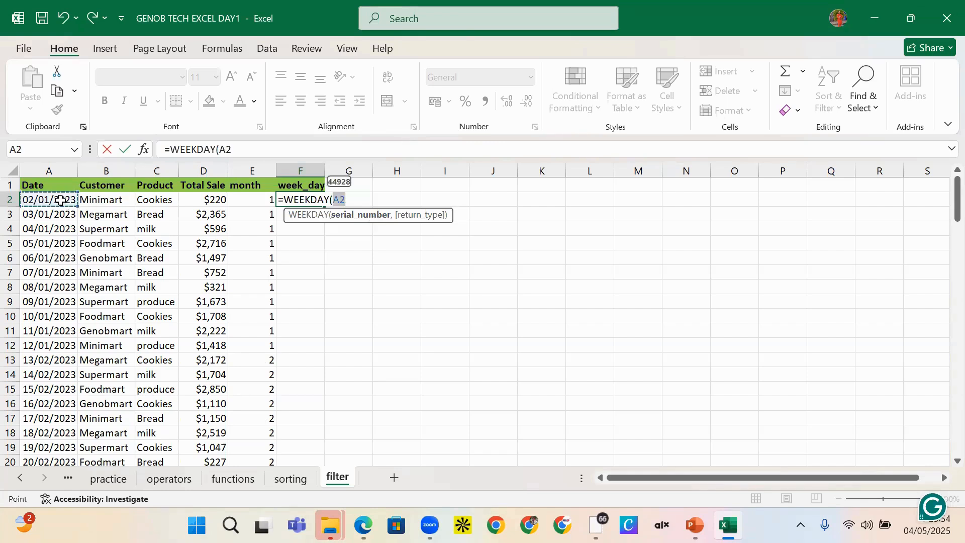
{"action": "type", "text": ")"}
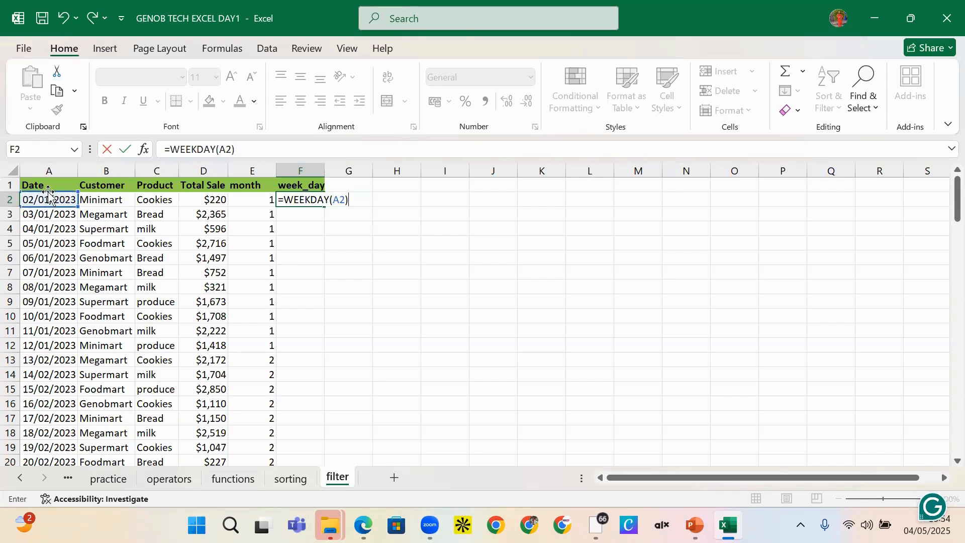
{"action": "key", "text": "Return"}
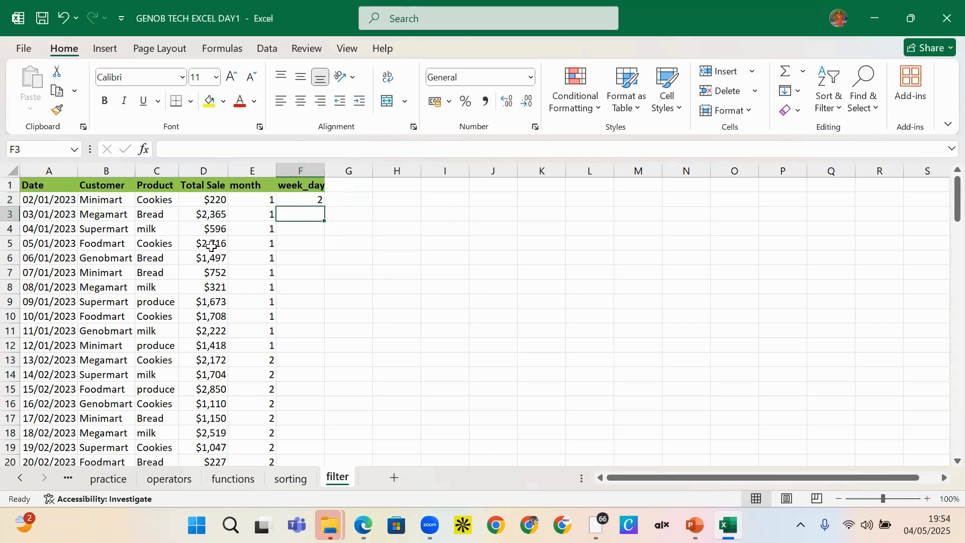
Fill the WEEKDAY formula from F2 down the week_day column to row 114.
{"action": "left_click", "coordinate": [309, 200]}
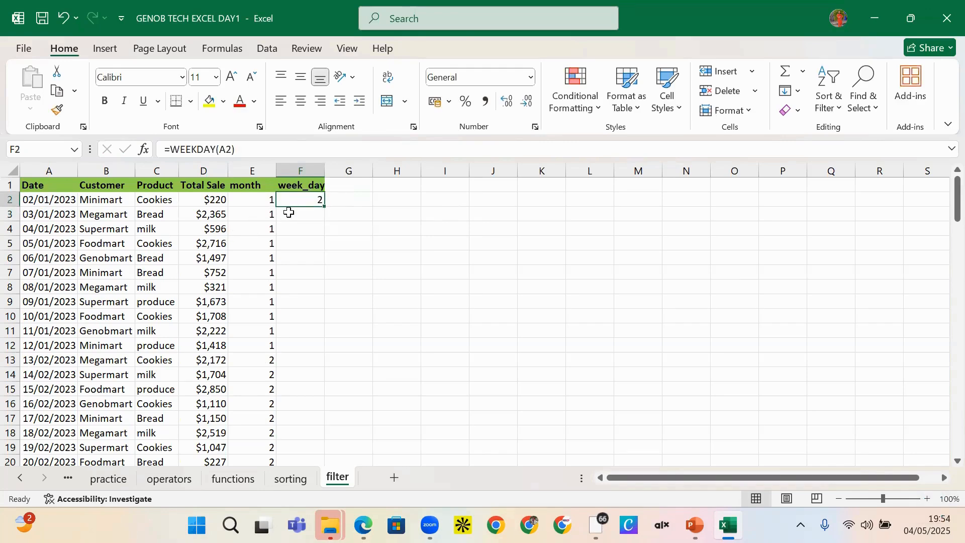
{"action": "double_click", "coordinate": [323, 207]}
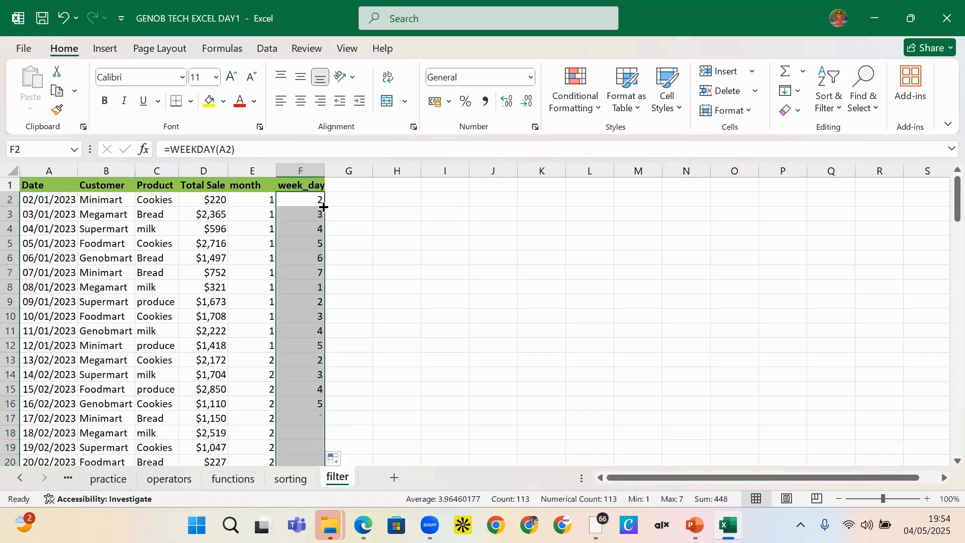
{"action": "left_click", "coordinate": [343, 229]}
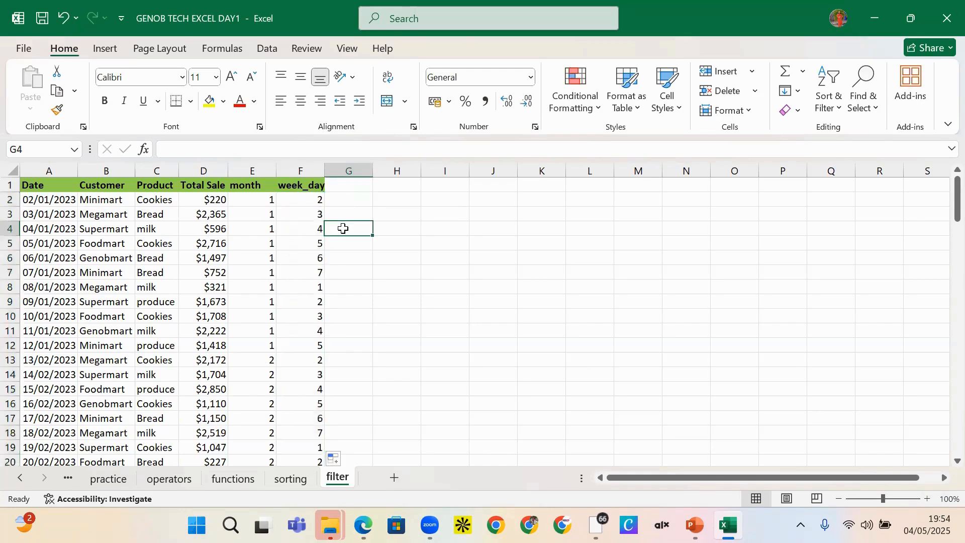
Try the Long Date format on the first date in A2 to check its weekday, and undo it.
{"action": "left_click", "coordinate": [44, 202]}
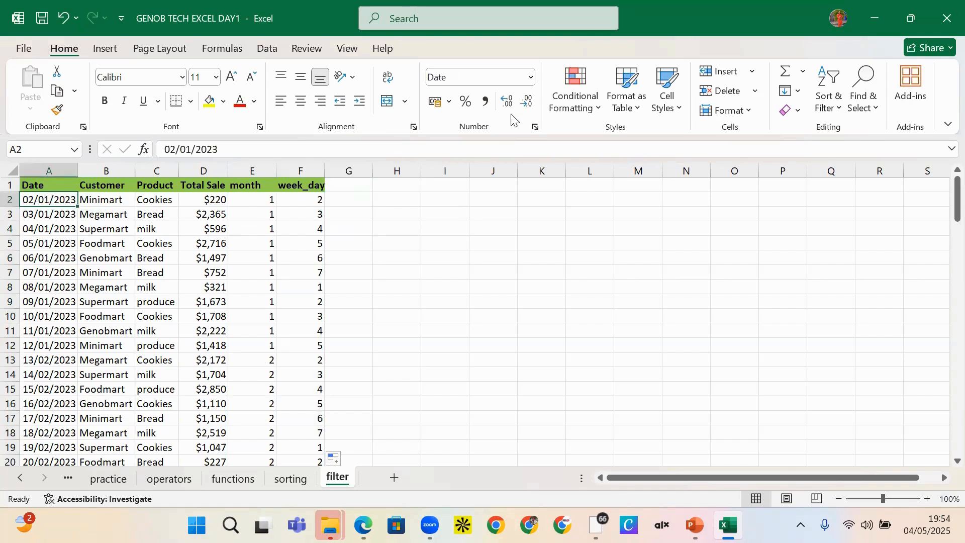
{"action": "left_click", "coordinate": [531, 77]}
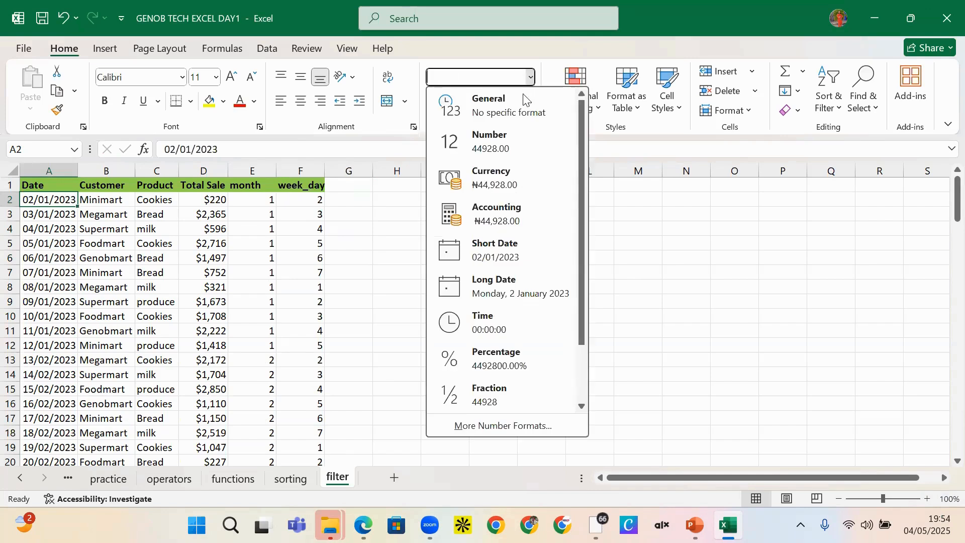
{"action": "left_click", "coordinate": [486, 286]}
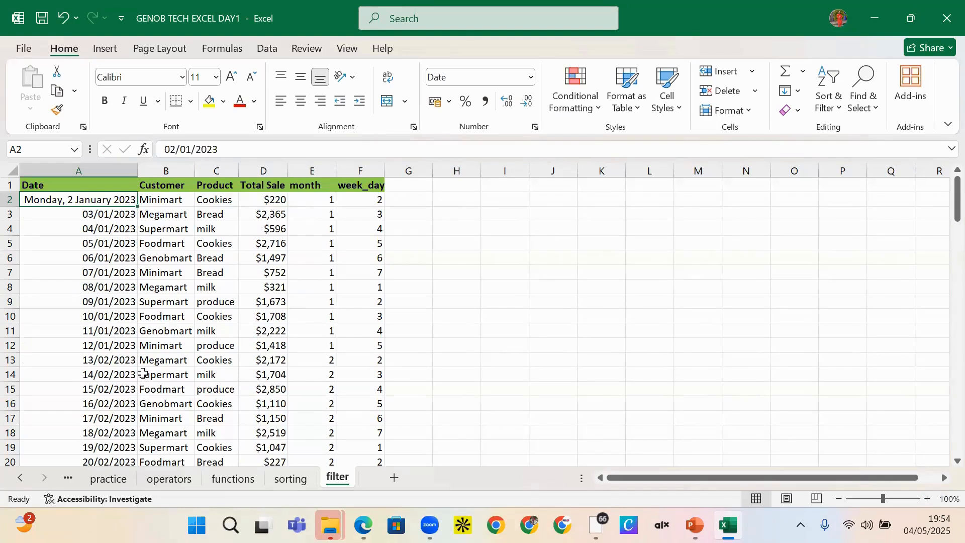
{"action": "key", "text": "ctrl+z"}
{"action": "left_click", "coordinate": [357, 194]}
{"action": "left_click", "coordinate": [356, 185]}
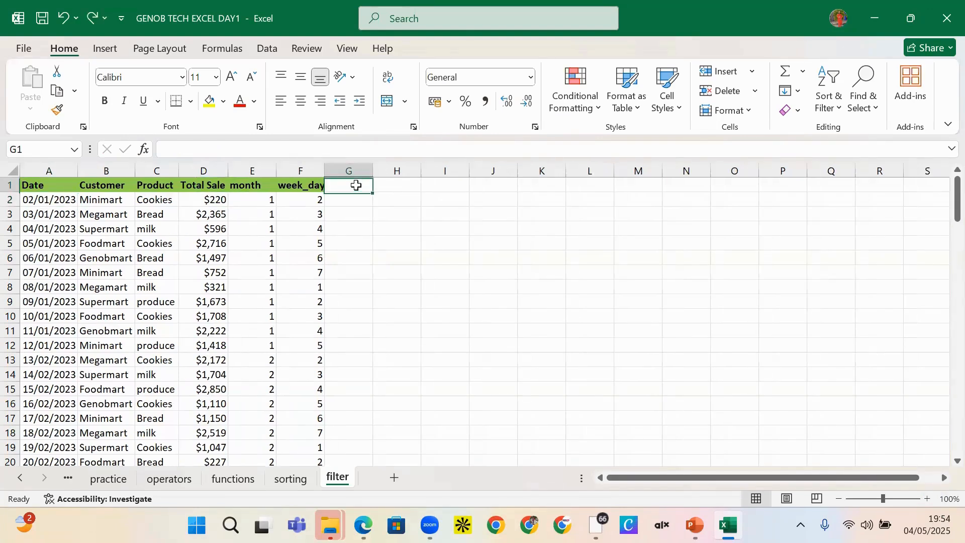
{"action": "double_click", "coordinate": [357, 186]}
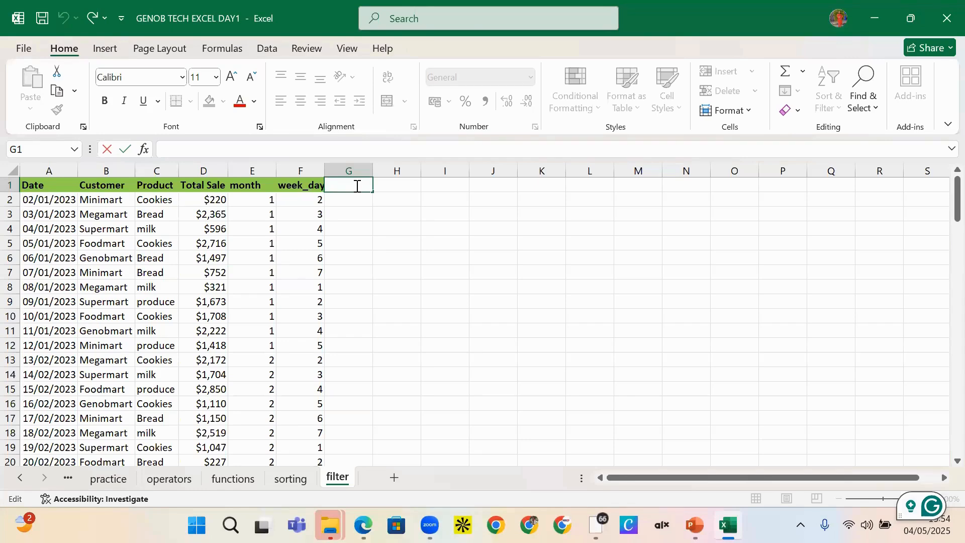
{"action": "double_click", "coordinate": [266, 191]}
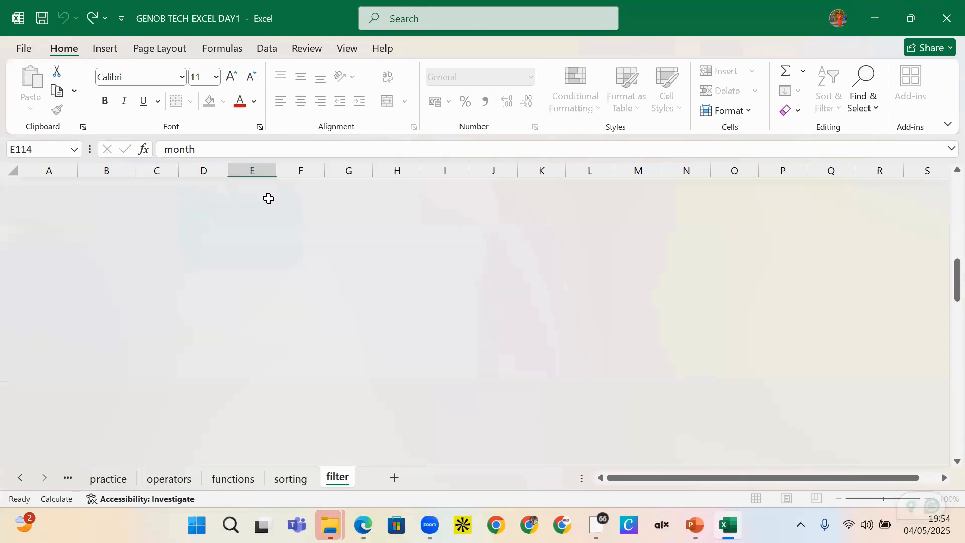
{"action": "scroll", "coordinate": [301, 301], "scroll_direction": "up", "scroll_amount": 5}
{"action": "key", "text": "ctrl+Up"}
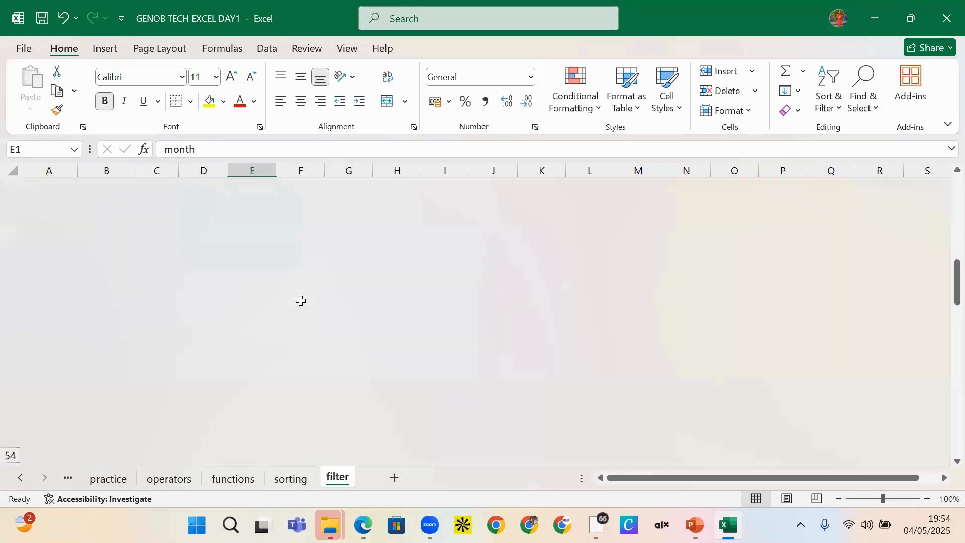
{"action": "left_click", "coordinate": [271, 231]}
{"action": "left_click", "coordinate": [265, 214]}
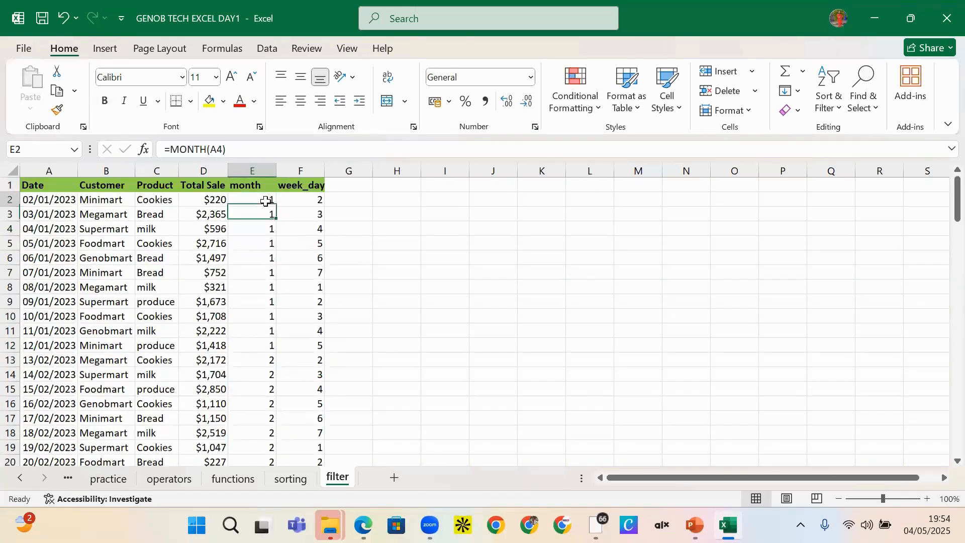
Clear the MONTH and WEEKDAY formulas from E2:F114, keeping the two column headers.
{"action": "left_click", "coordinate": [267, 201]}
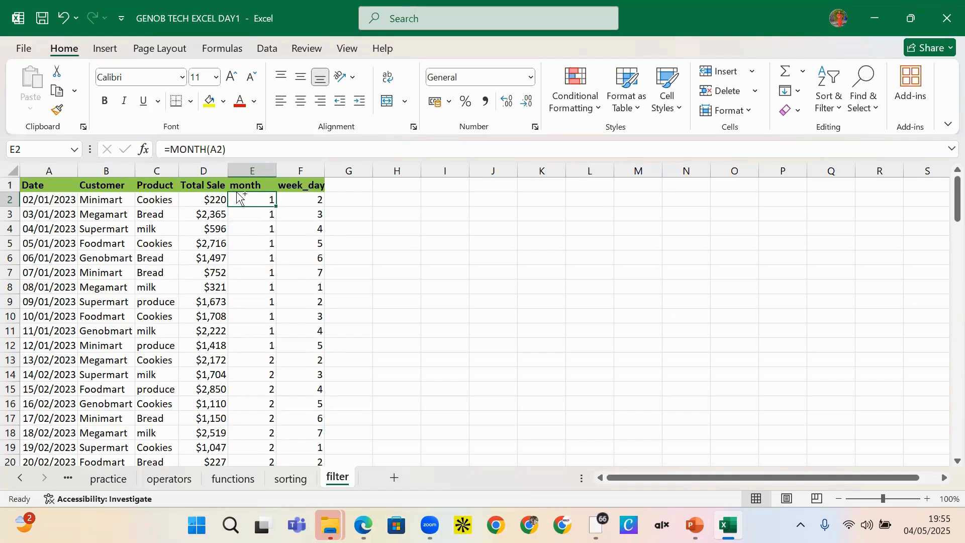
{"action": "key", "text": "shift+Right"}
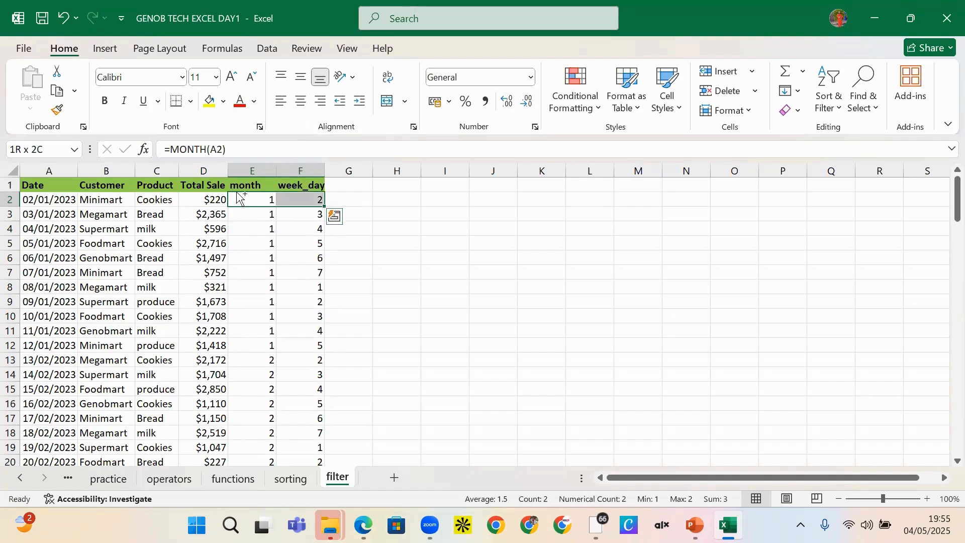
{"action": "key", "text": "ctrl+shift+Down"}
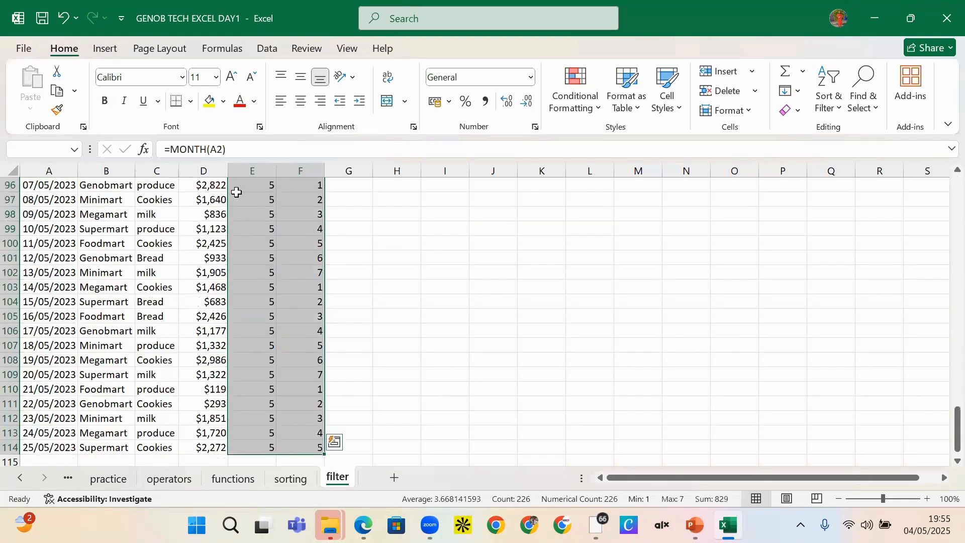
{"action": "key", "text": "Delete"}
{"action": "scroll", "coordinate": [236, 201], "scroll_direction": "up", "scroll_amount": 20}
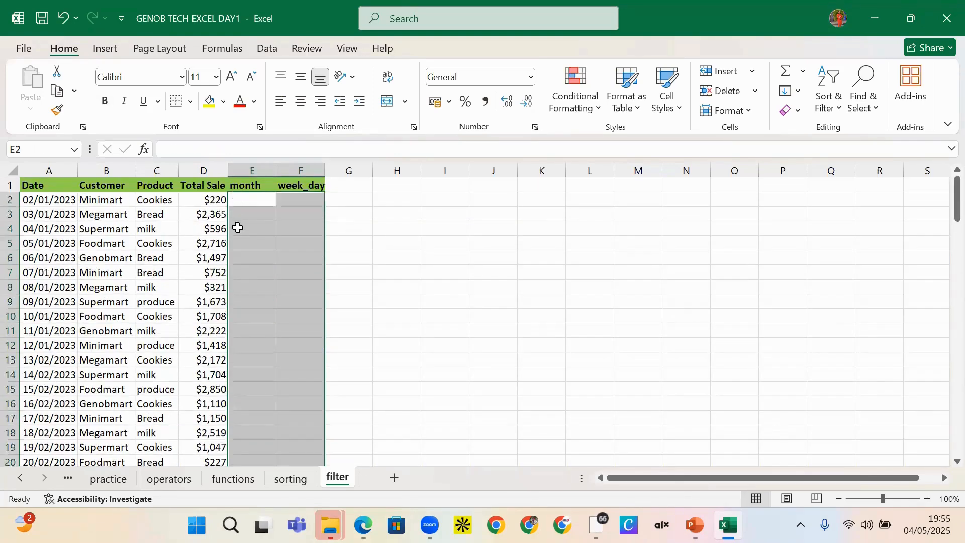
{"action": "left_click", "coordinate": [240, 199]}
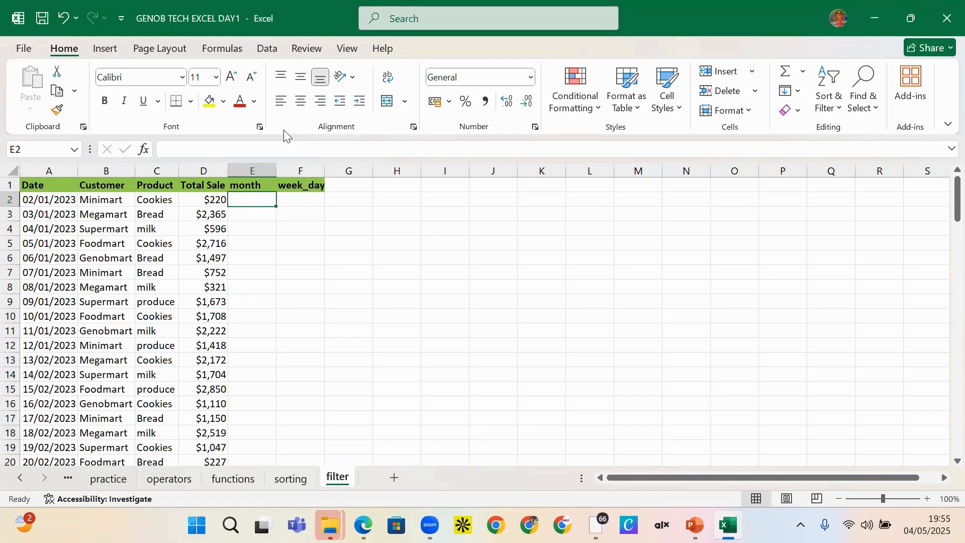
Rename the month header in E1 as month_name.
{"action": "double_click", "coordinate": [264, 186]}
{"action": "double_click", "coordinate": [233, 188]}
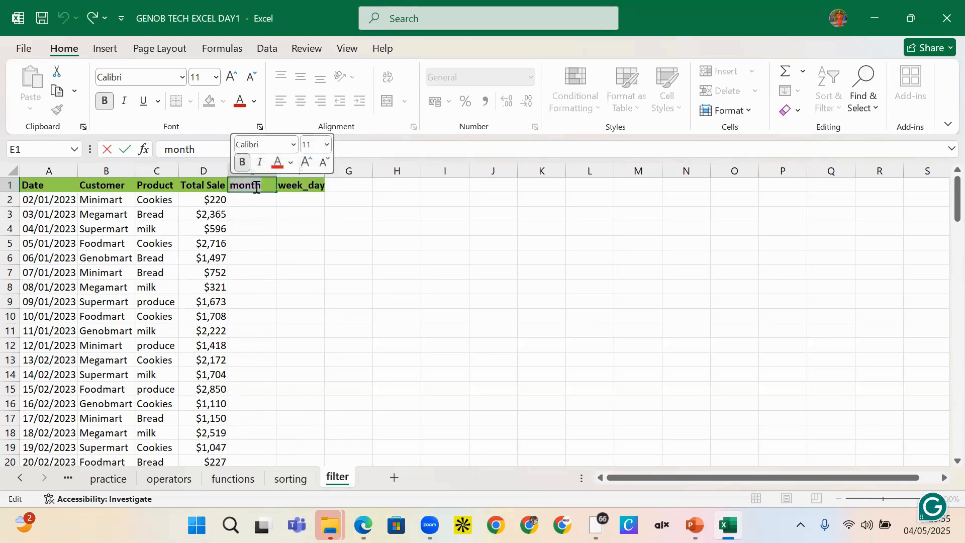
{"action": "type", "text": "_"}
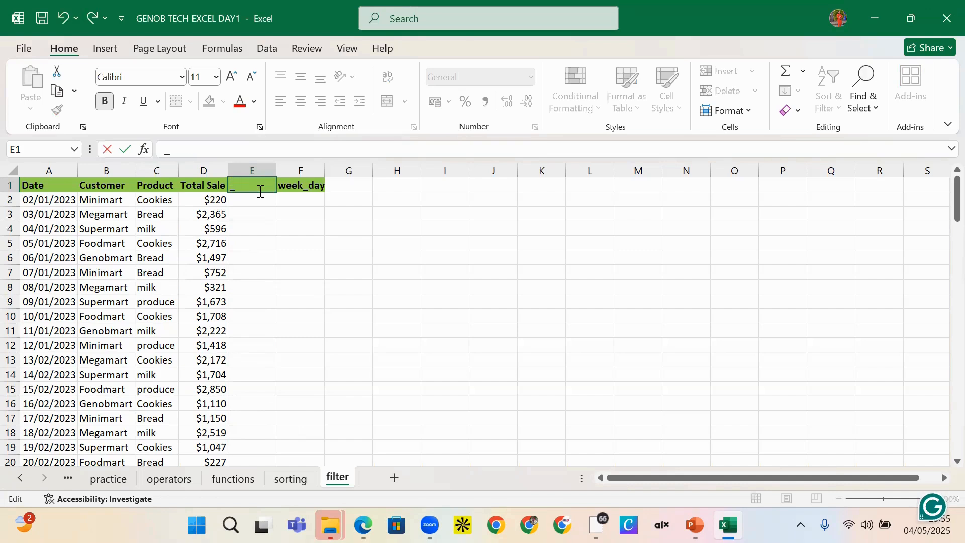
{"action": "type", "text": "name"}
{"action": "left_click", "coordinate": [165, 150]}
{"action": "type", "text": "month"}
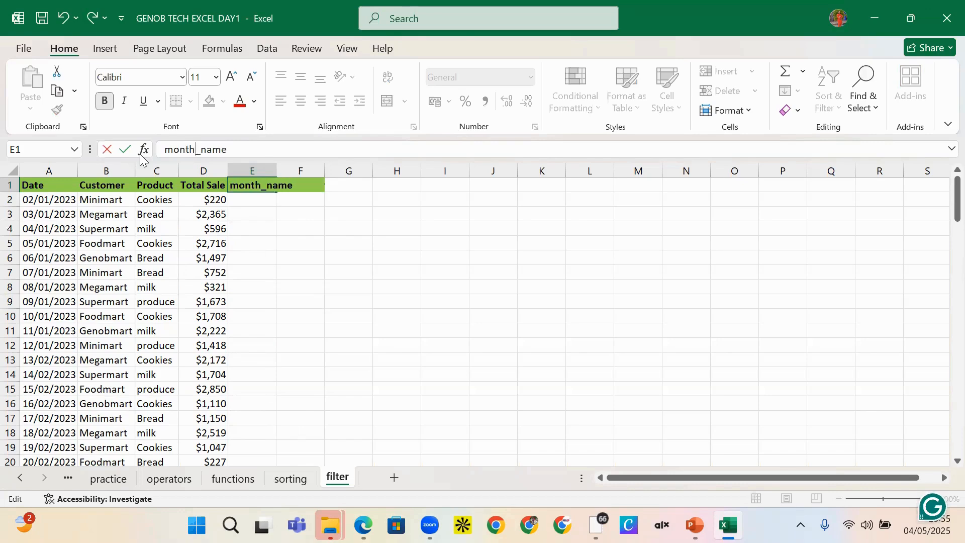
{"action": "left_click", "coordinate": [382, 254]}
Rename the week_day header in F1 as weekday_name.
{"action": "left_click", "coordinate": [298, 183]}
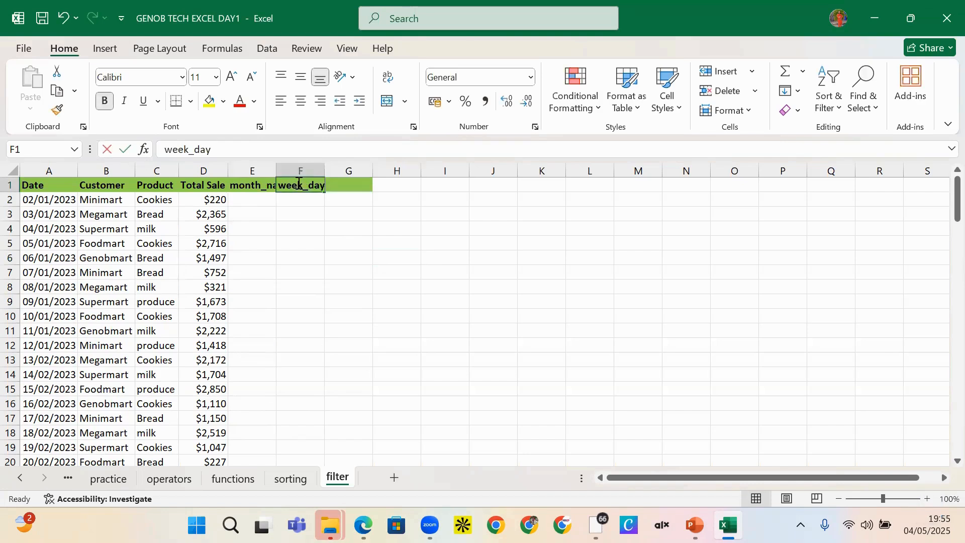
{"action": "double_click", "coordinate": [298, 184]}
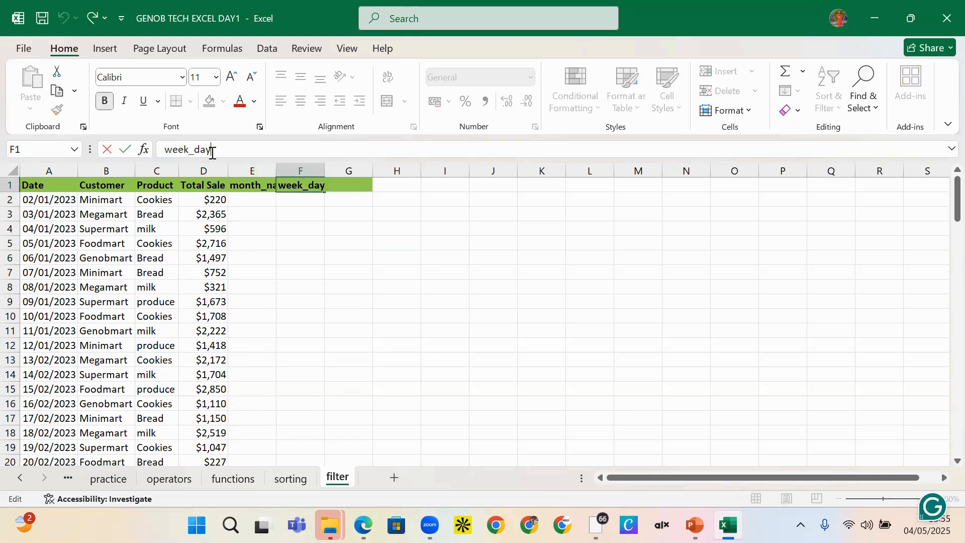
{"action": "key", "text": "BackSpace"}
{"action": "key", "text": "BackSpace"}
{"action": "key", "text": "BackSpace"}
{"action": "key", "text": "BackSpace"}
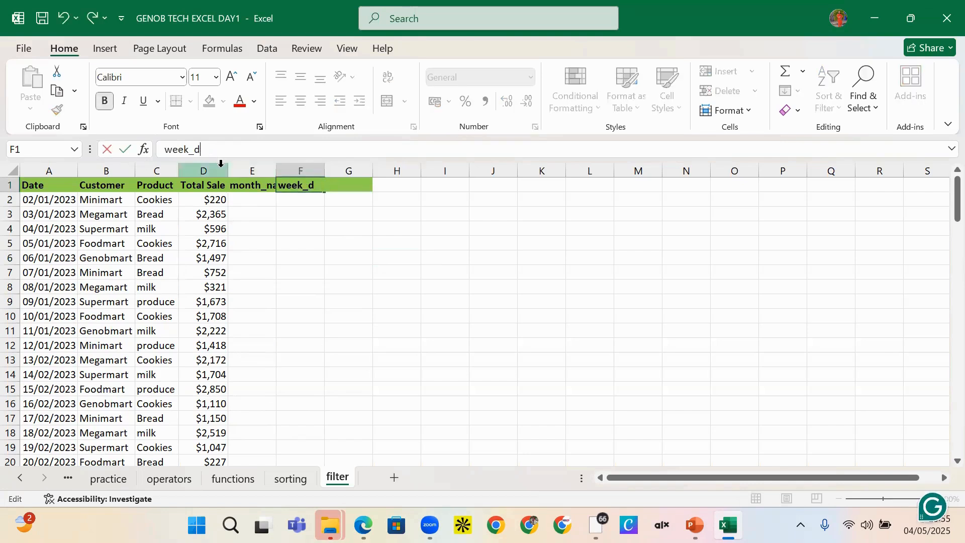
{"action": "type", "text": "day_namw"}
{"action": "key", "text": "BackSpace"}
{"action": "type", "text": "e"}
{"action": "left_click", "coordinate": [253, 208]}
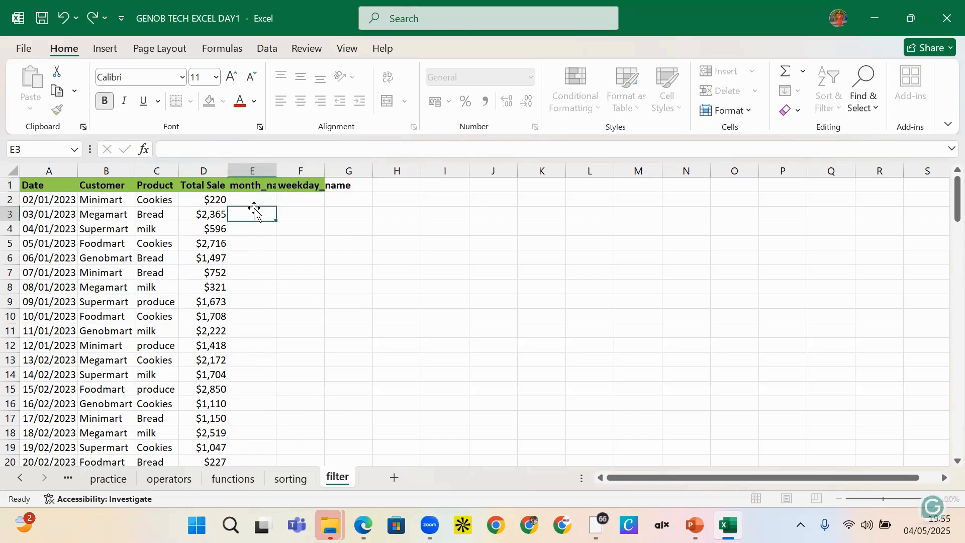
AutoFit the widths of columns E and F to their month_name and weekday_name headers.
{"action": "double_click", "coordinate": [276, 164]}
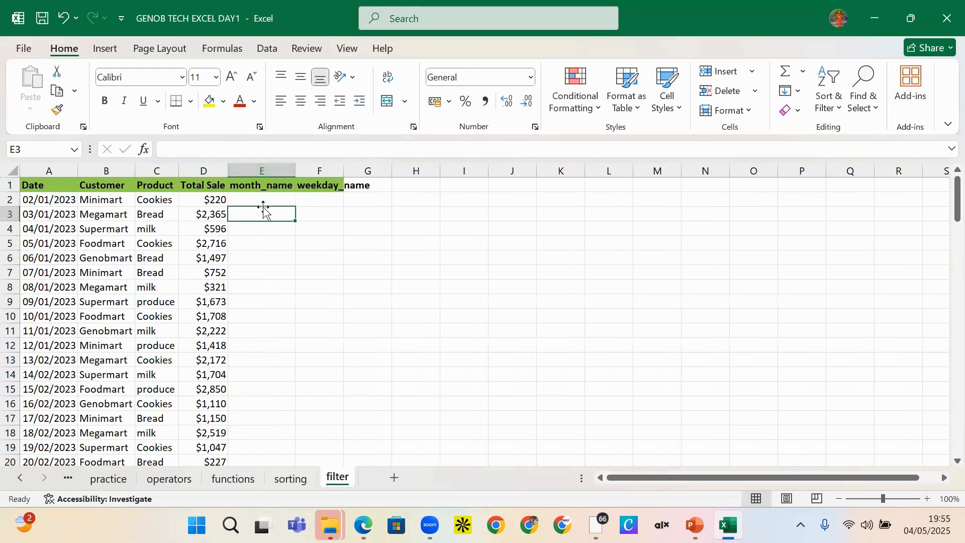
{"action": "left_click", "coordinate": [262, 187]}
{"action": "double_click", "coordinate": [262, 203]}
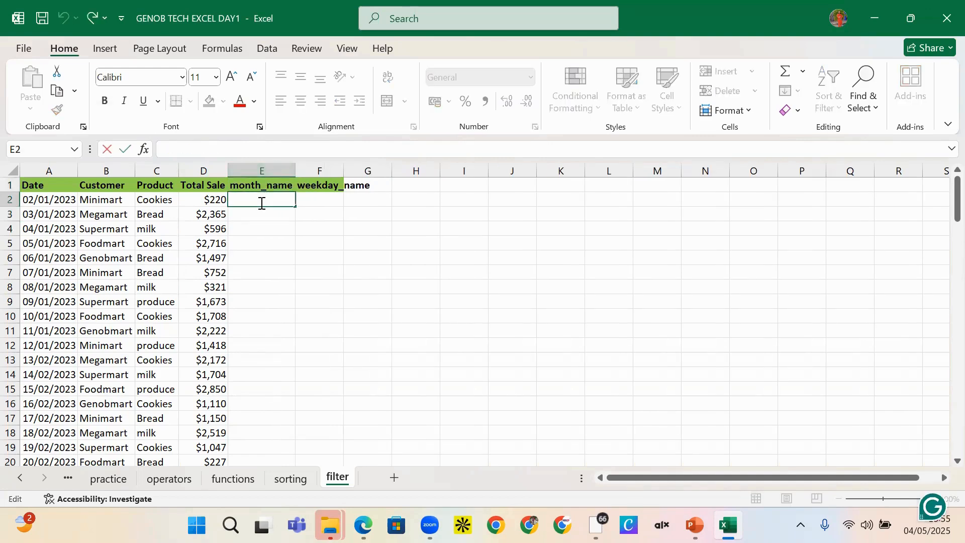
{"action": "left_click", "coordinate": [344, 170]}
{"action": "double_click", "coordinate": [342, 170]}
{"action": "left_click", "coordinate": [310, 201]}
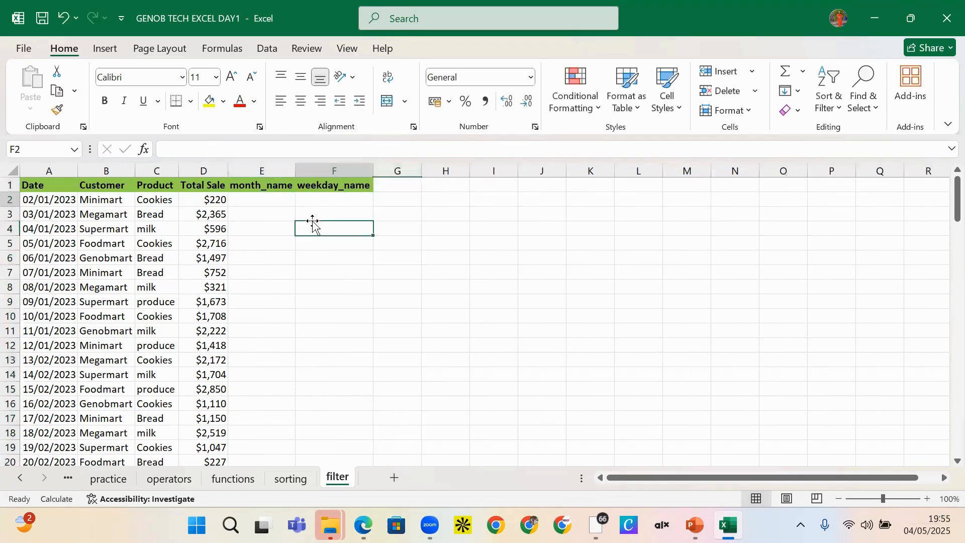
{"action": "type", "text": "t"}
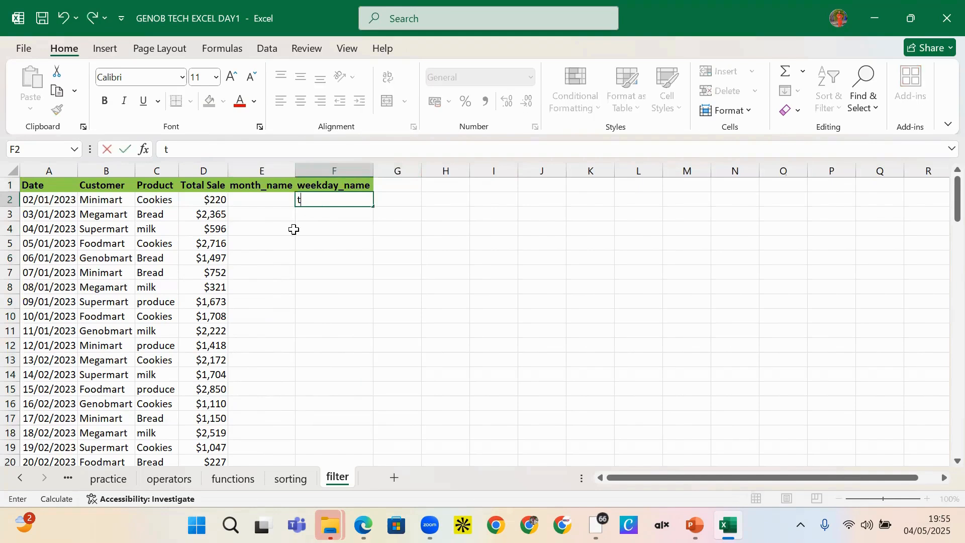
{"action": "key", "text": "BackSpace"}
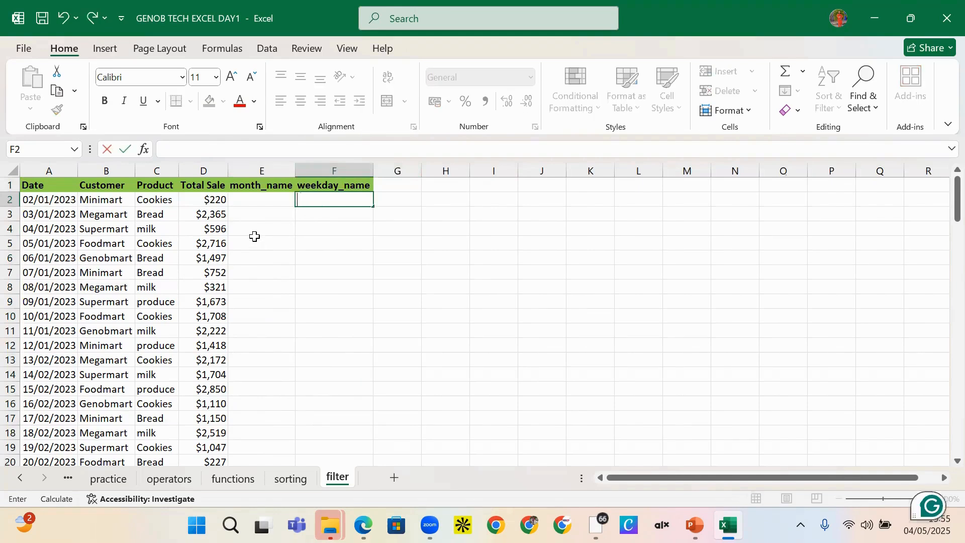
Enter the formula =TEXT(A2,"mmm") in E2 to extract the abbreviated month name from the first date.
{"action": "left_click", "coordinate": [261, 204]}
{"action": "type", "text": "="}
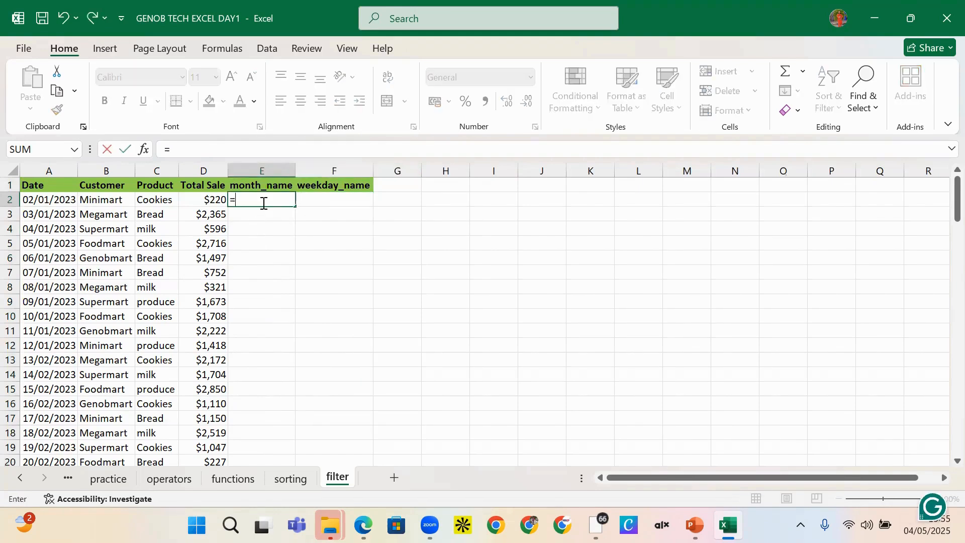
{"action": "type", "text": "t"}
{"action": "key", "text": "BackSpace"}
{"action": "type", "text": "TEXT"}
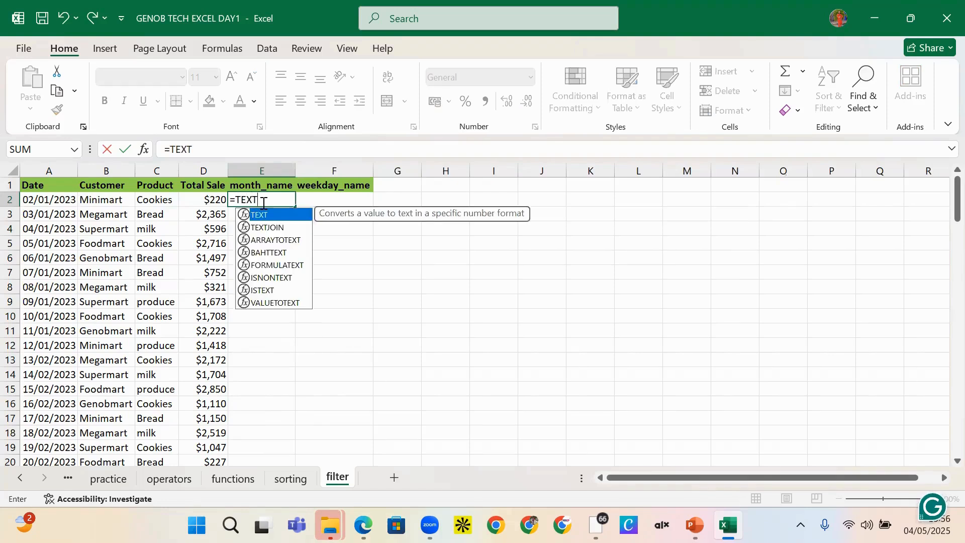
{"action": "type", "text": "("}
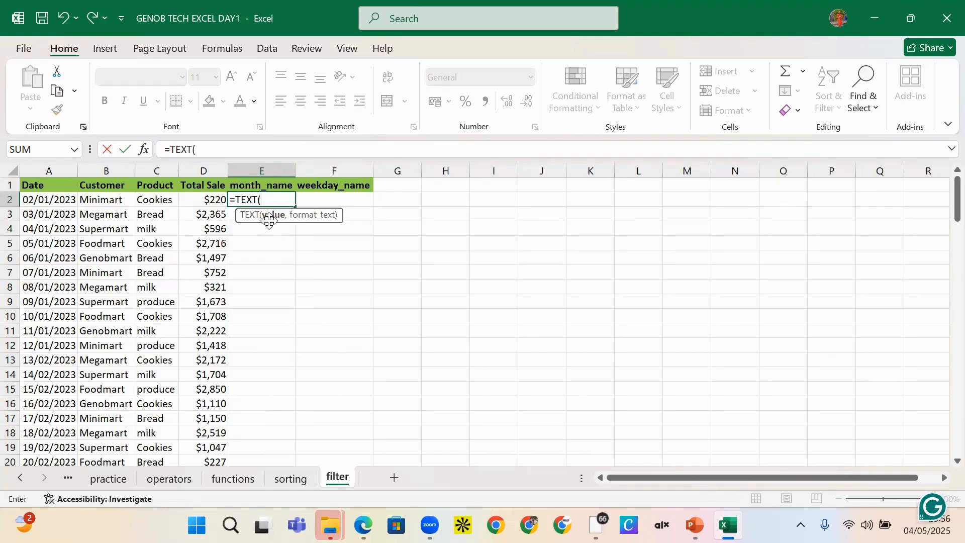
{"action": "left_click", "coordinate": [74, 199]}
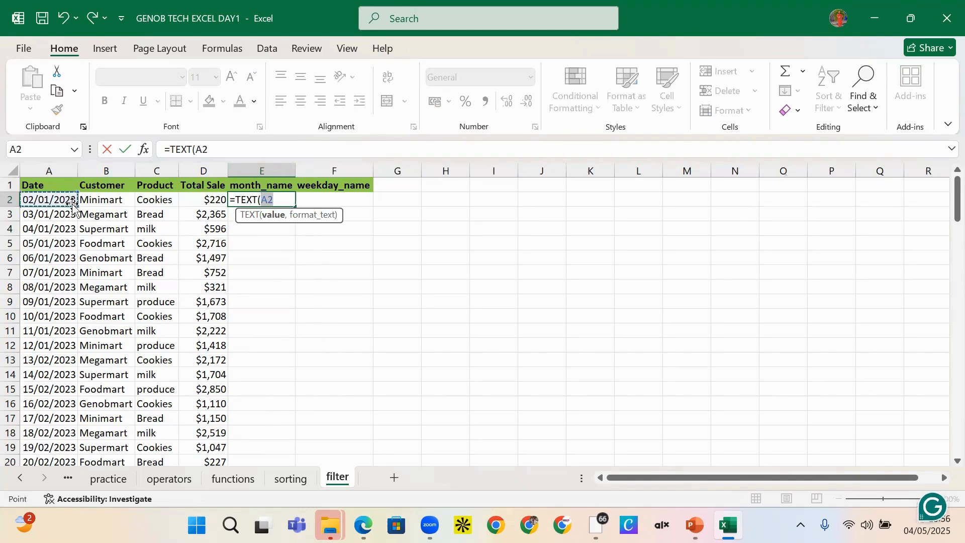
{"action": "type", "text": ","}
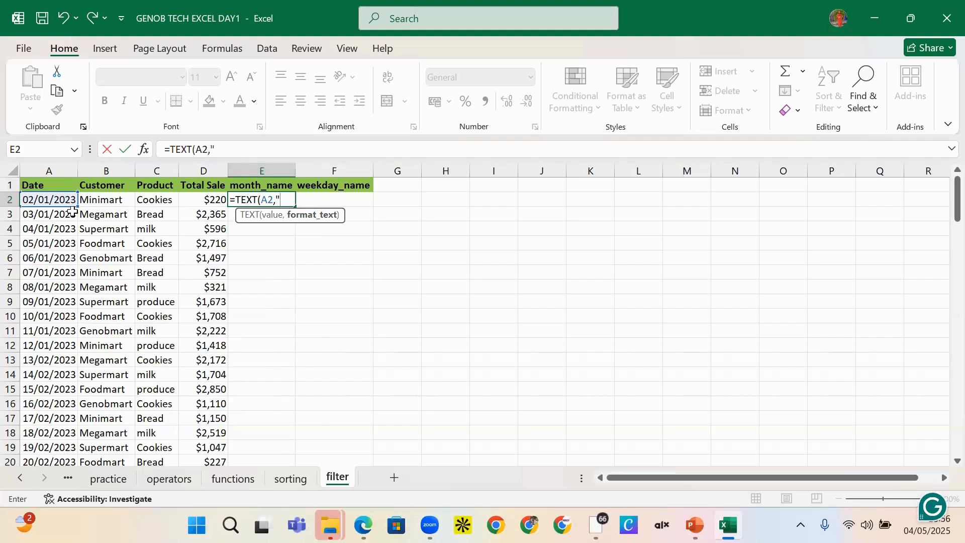
{"action": "type", "text": "mmm\")"}
{"action": "key", "text": "Return"}
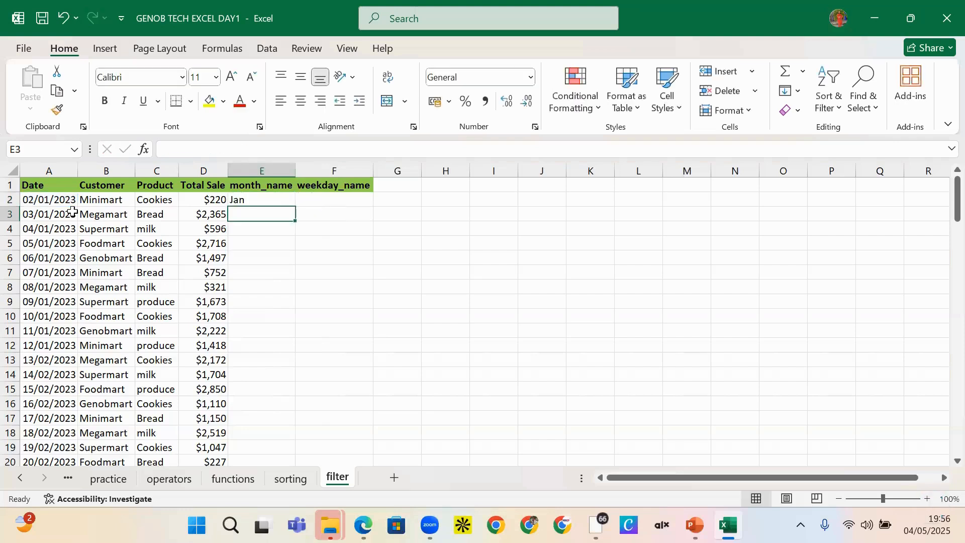
Change the E2 formula to =TEXT(A2,"mmmm") for full month names and fill it down the month_name column to row 114.
{"action": "left_click", "coordinate": [250, 199]}
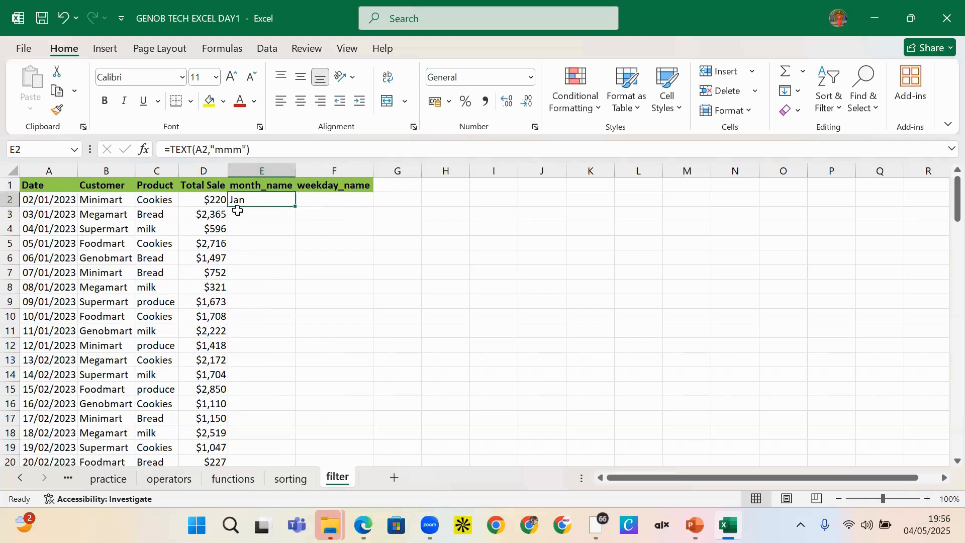
{"action": "left_click", "coordinate": [236, 149]}
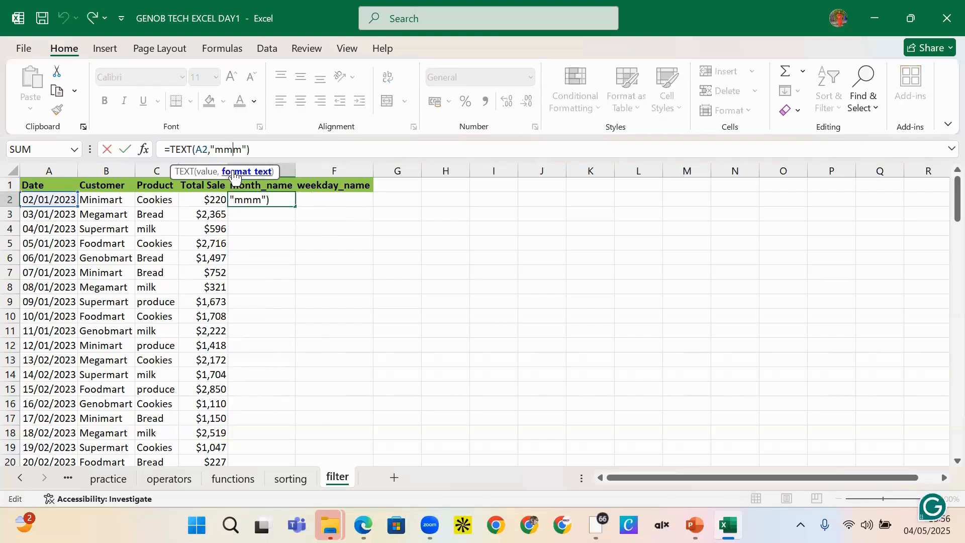
{"action": "type", "text": "m"}
{"action": "key", "text": "Return"}
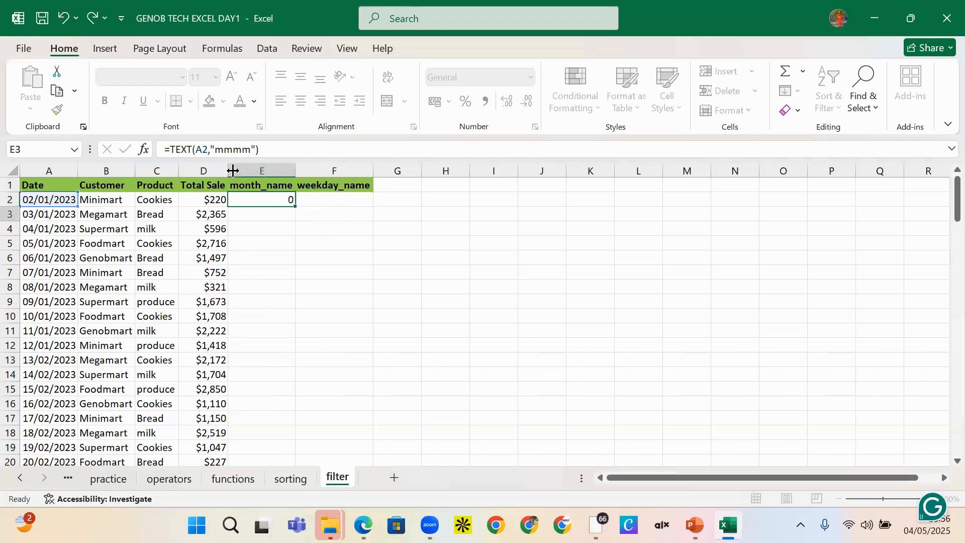
{"action": "left_click", "coordinate": [260, 200]}
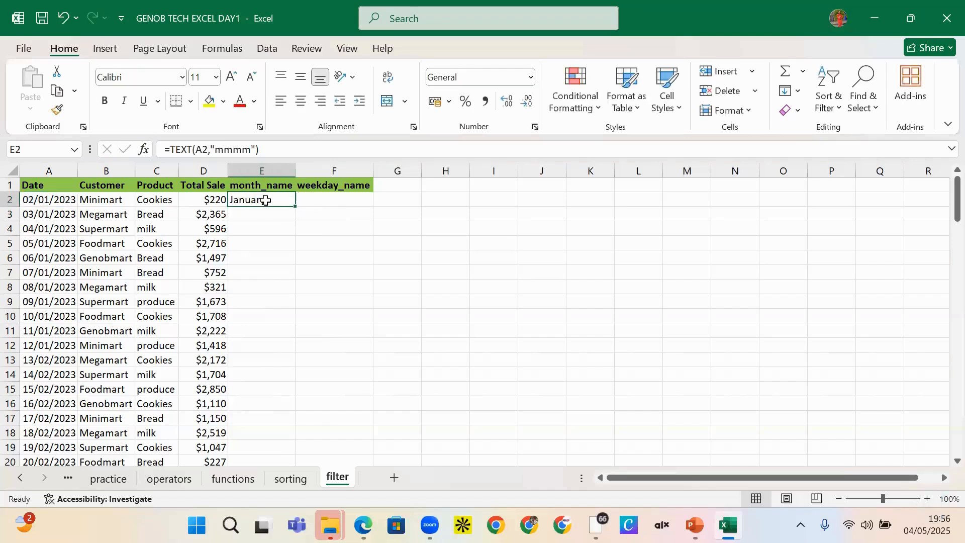
{"action": "double_click", "coordinate": [295, 208]}
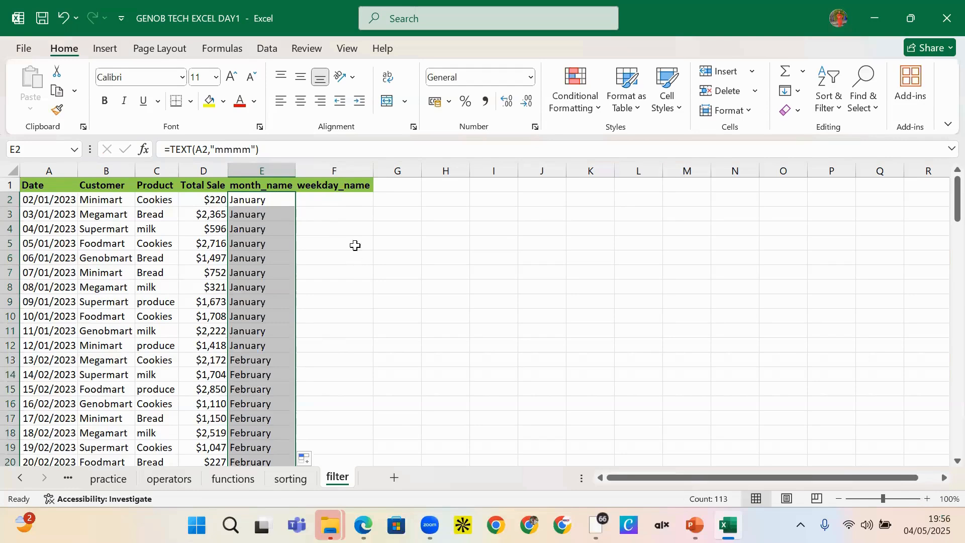
Fill the month name formula from E2 across into F2 and compare the cell references of both formulas.
{"action": "left_click", "coordinate": [334, 204]}
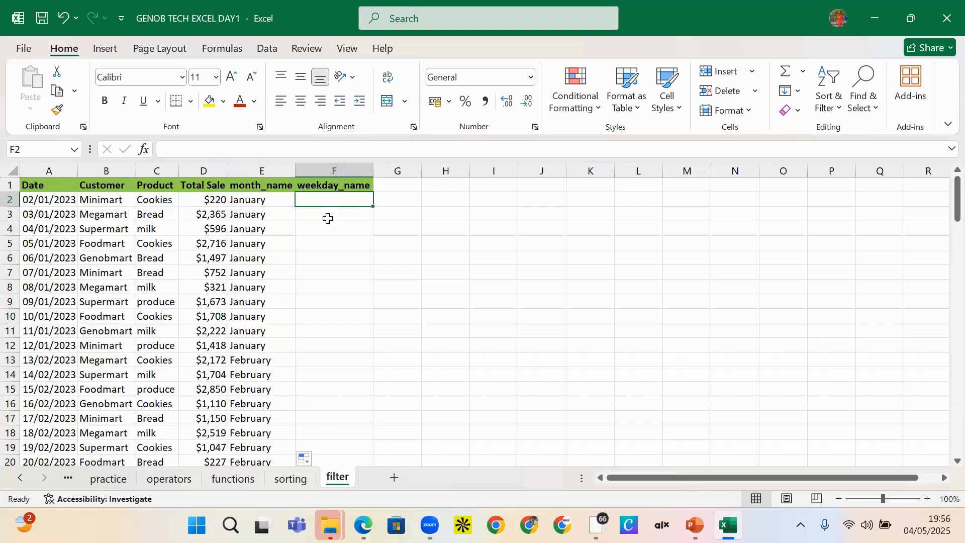
{"action": "left_click", "coordinate": [277, 201]}
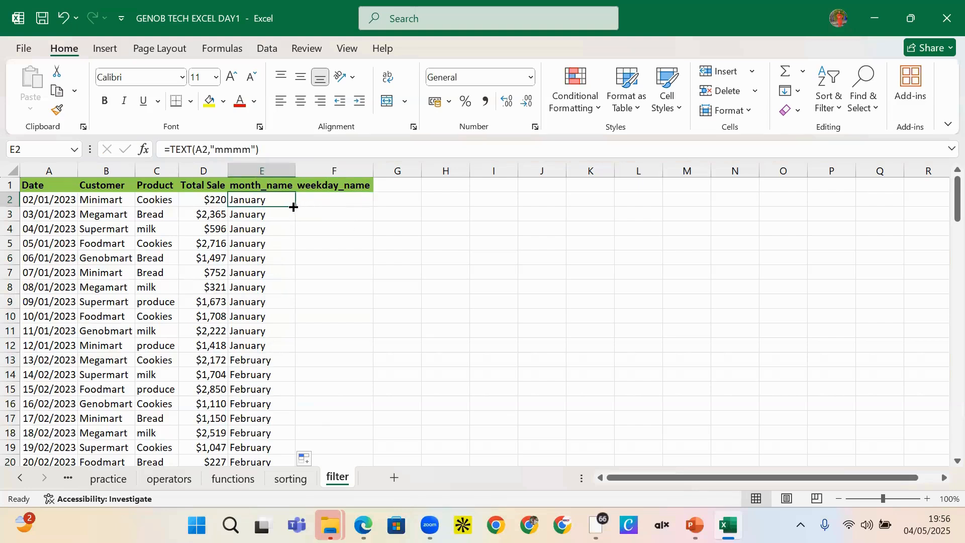
{"action": "left_click_drag", "start_coordinate": [294, 207], "coordinate": [334, 204]}
{"action": "left_click", "coordinate": [325, 204]}
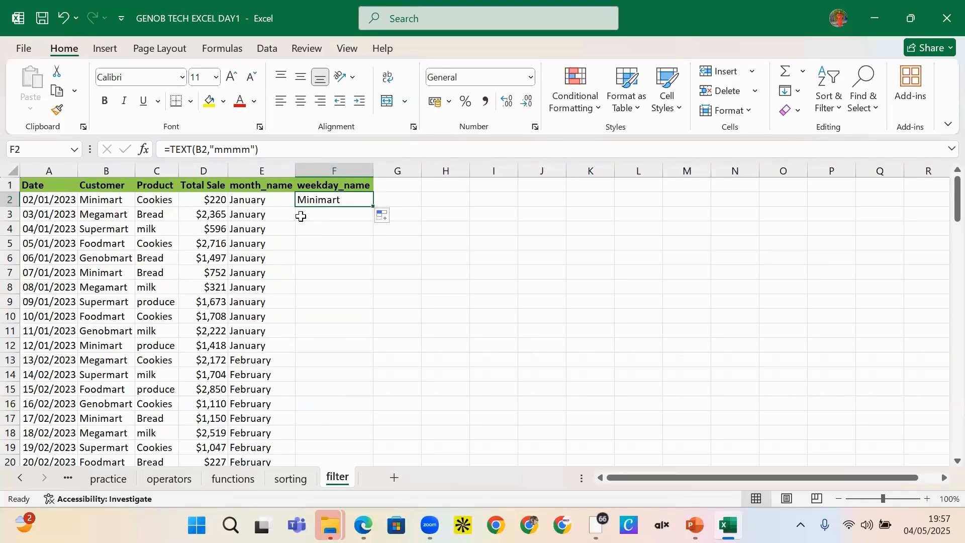
{"action": "left_click", "coordinate": [259, 204]}
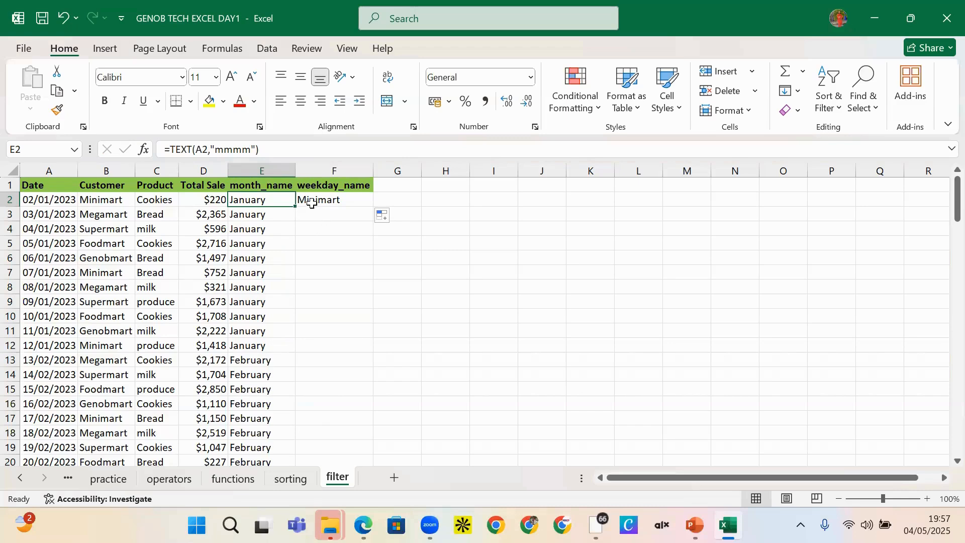
Lock the column reference in the E2 formula, making it =TEXT($A2,"mmmm").
{"action": "left_click", "coordinate": [262, 173]}
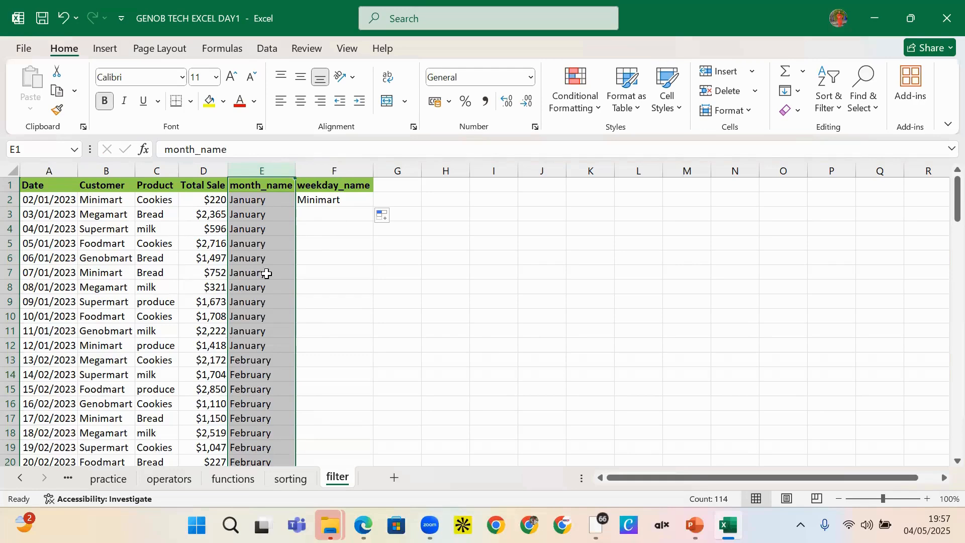
{"action": "double_click", "coordinate": [263, 199]}
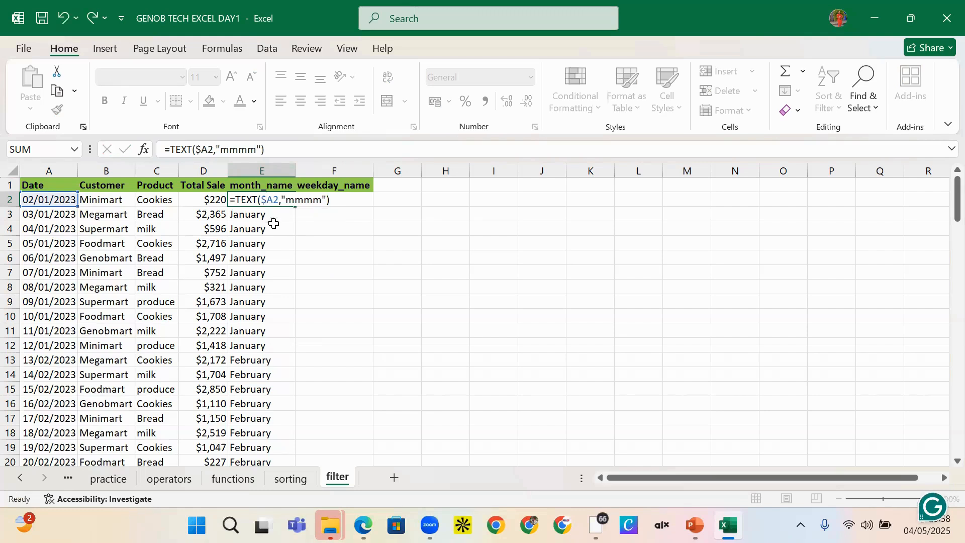
{"action": "key", "text": "Return"}
{"action": "left_click", "coordinate": [272, 200]}
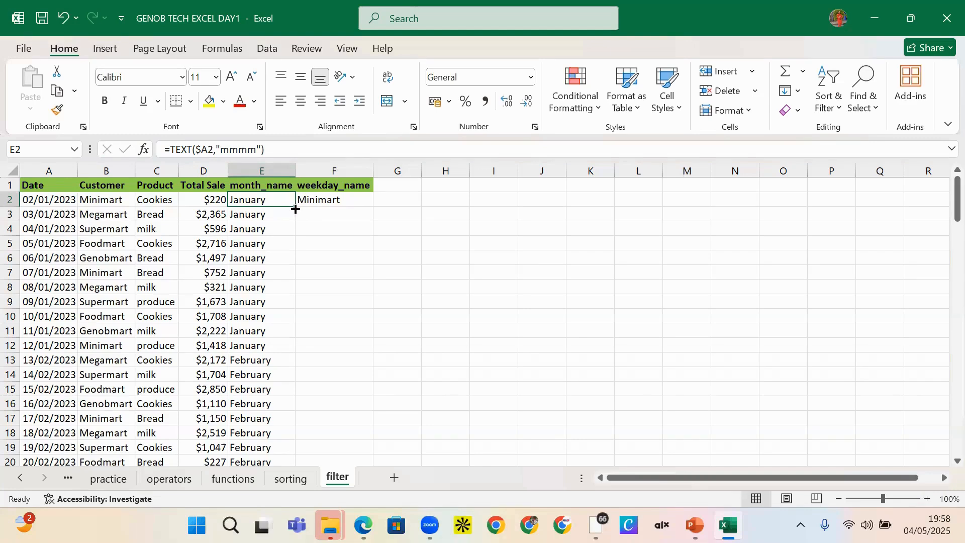
Fill the E2 month formula across into F2 and change the copy to =TEXT($A2,"dddd") for the full weekday name.
{"action": "left_click_drag", "start_coordinate": [297, 207], "coordinate": [351, 209]}
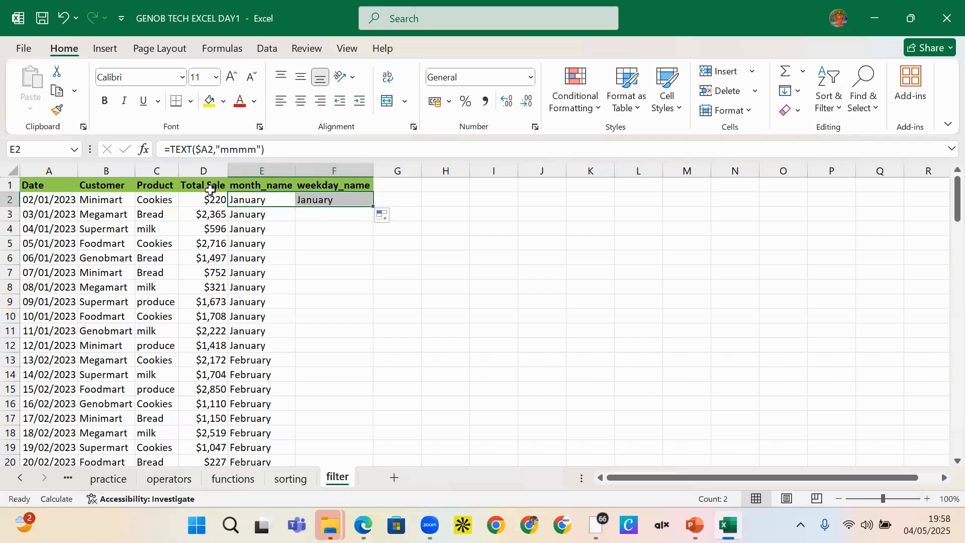
{"action": "left_click", "coordinate": [332, 200]}
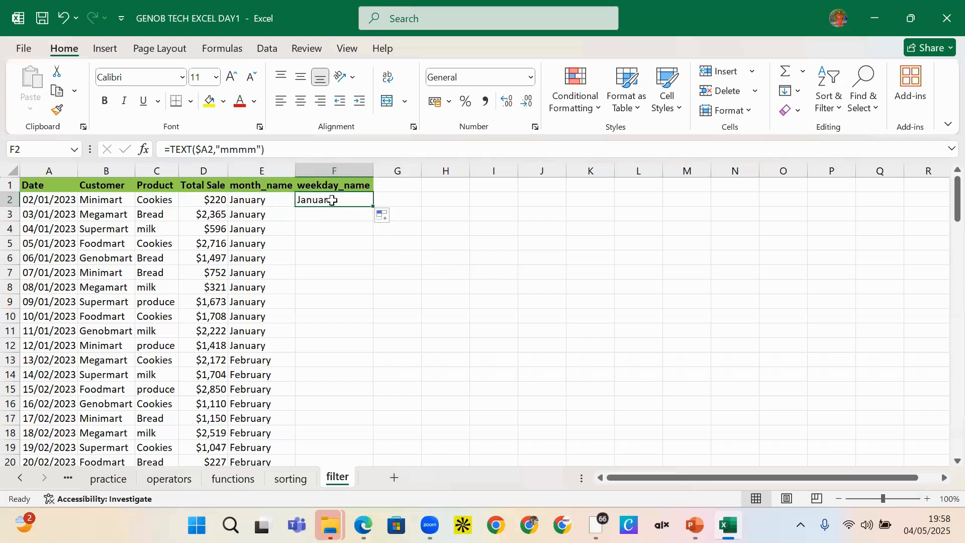
{"action": "left_click", "coordinate": [254, 151]}
{"action": "left_click_drag", "start_coordinate": [256, 149], "coordinate": [224, 147]}
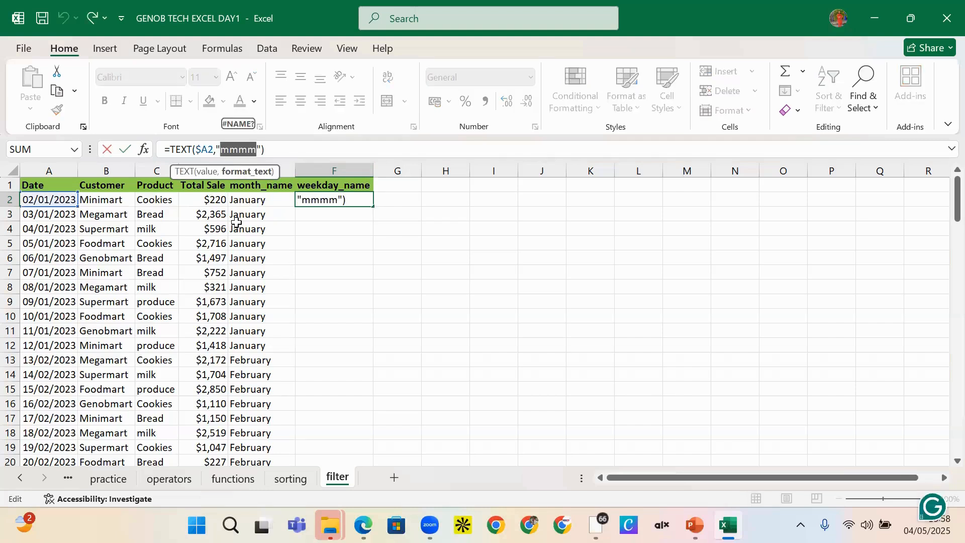
{"action": "type", "text": "dddd"}
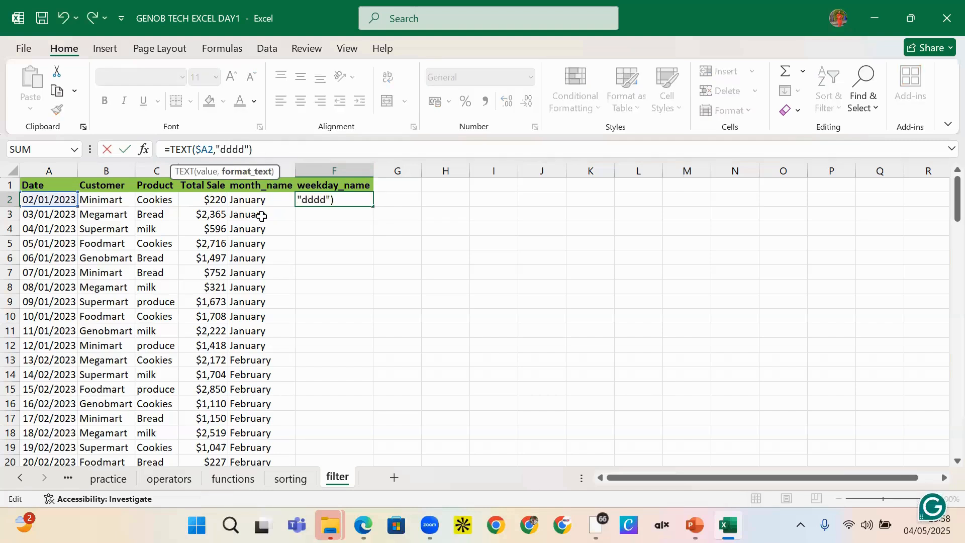
{"action": "key", "text": "Return"}
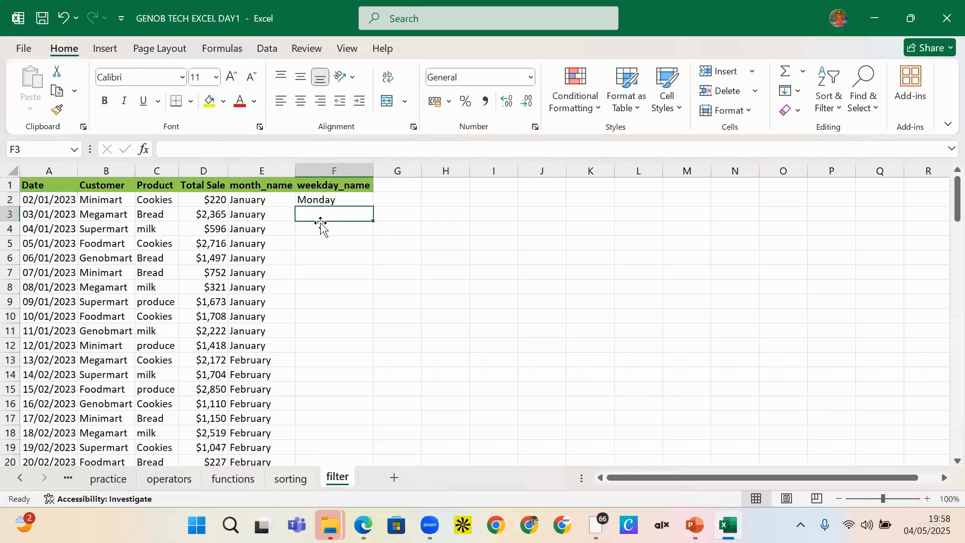
Fill the weekday formula from F2 down the weekday_name column to row 114 and review the filled rows.
{"action": "key", "text": "Up"}
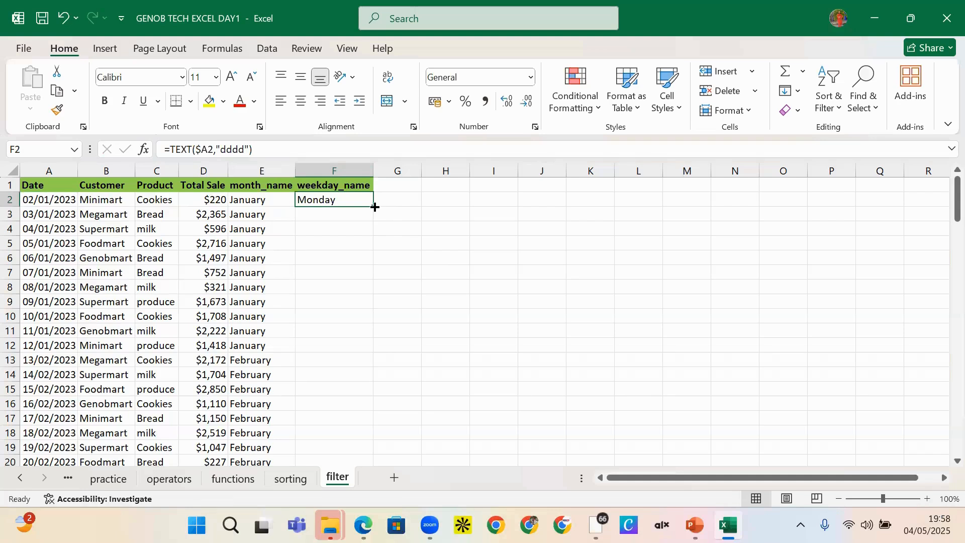
{"action": "double_click", "coordinate": [375, 206]}
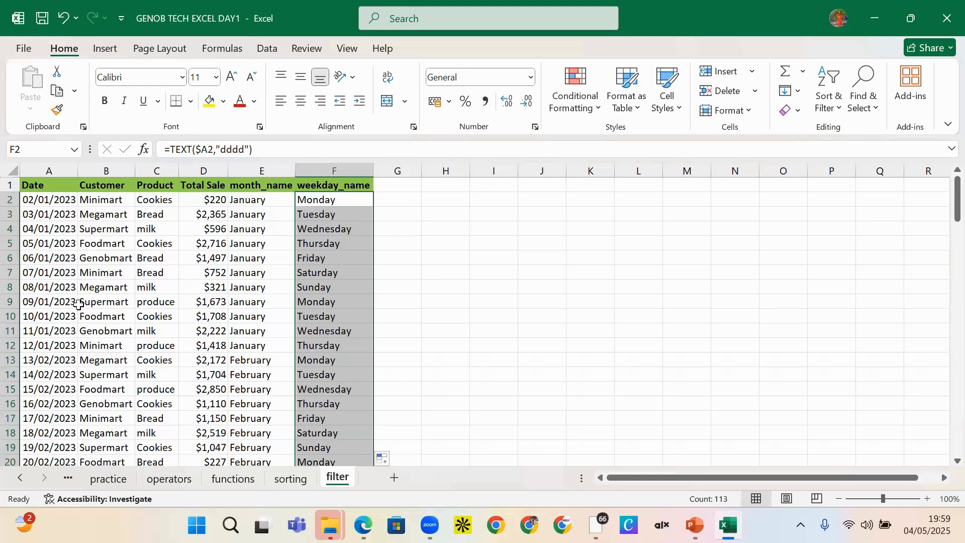
{"action": "left_click", "coordinate": [100, 304]}
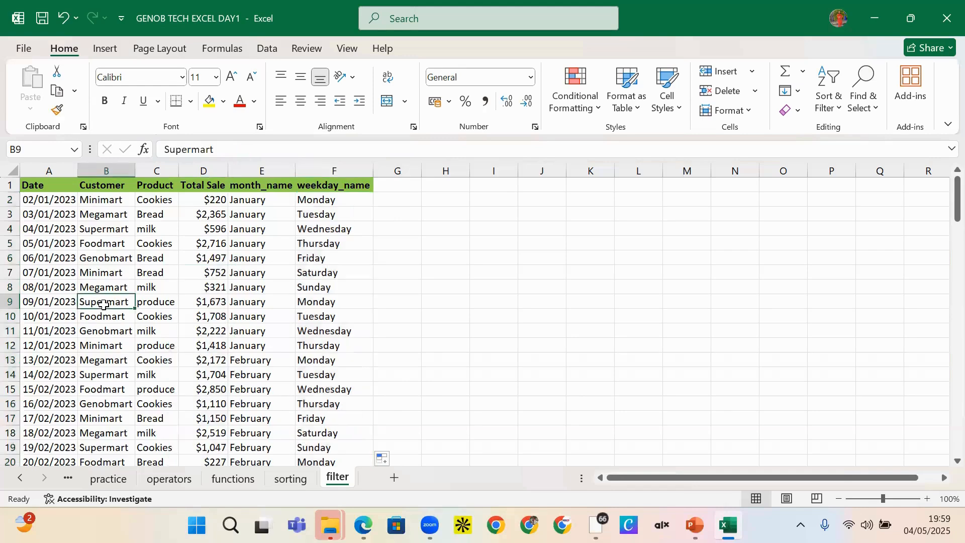
{"action": "left_click", "coordinate": [201, 301]}
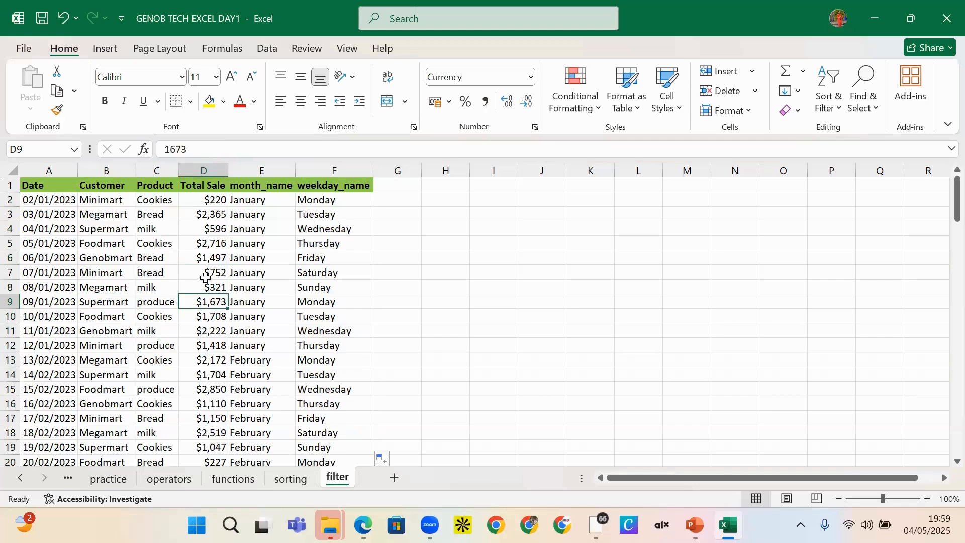
{"action": "key", "text": "ctrl+Down"}
{"action": "scroll", "coordinate": [241, 284], "scroll_direction": "down", "scroll_amount": 2}
{"action": "scroll", "coordinate": [241, 284], "scroll_direction": "up", "scroll_amount": 20}
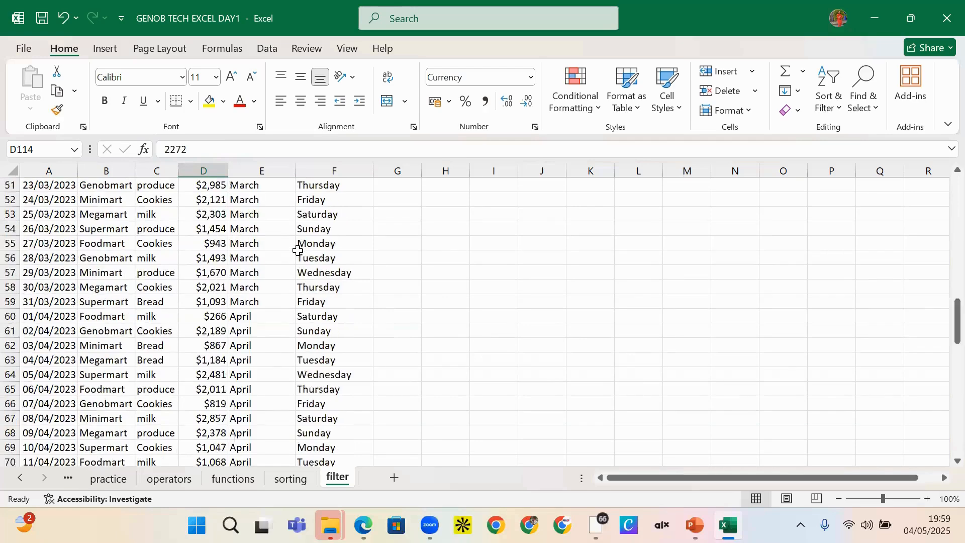
{"action": "scroll", "coordinate": [300, 246], "scroll_direction": "up", "scroll_amount": 1}
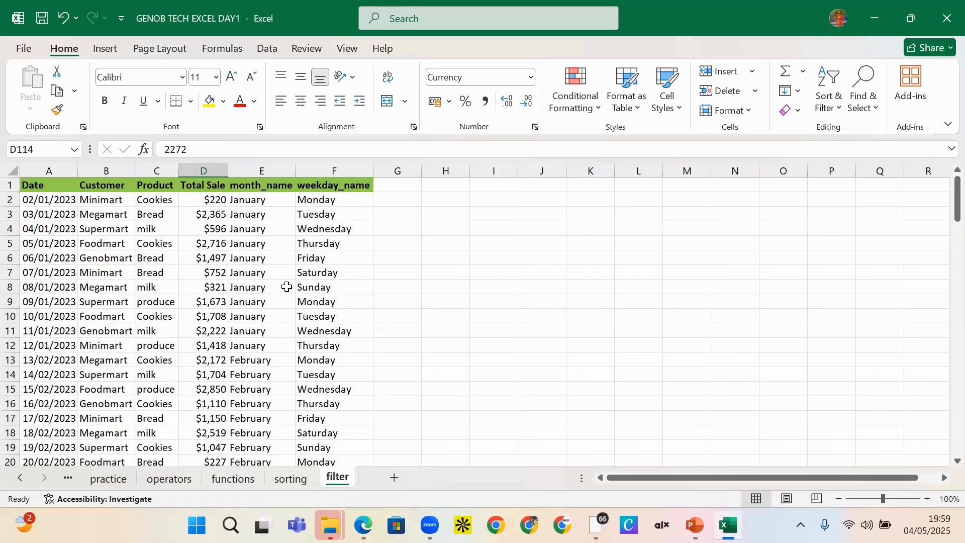
{"action": "left_click", "coordinate": [326, 201]}
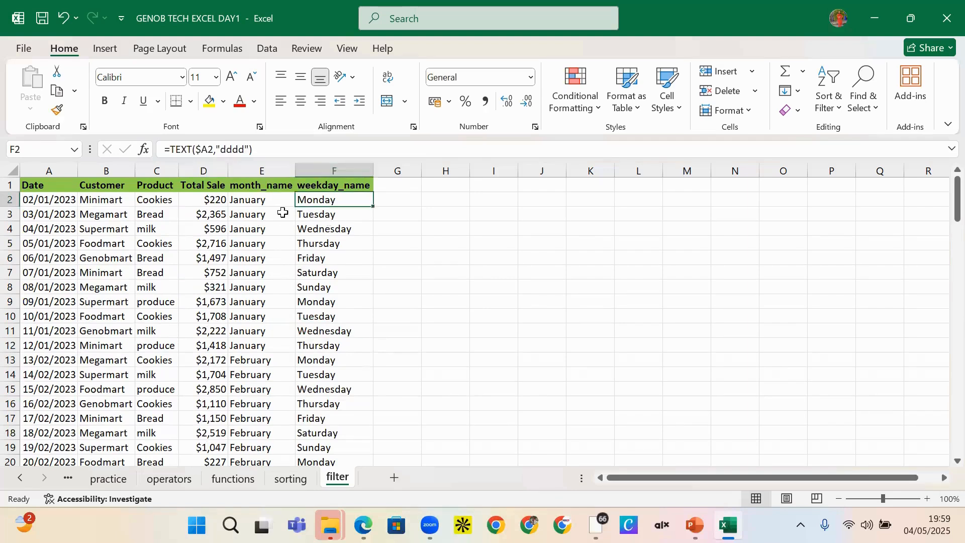
{"action": "left_click", "coordinate": [218, 216]}
{"action": "left_click", "coordinate": [347, 225]}
{"action": "left_click", "coordinate": [253, 211]}
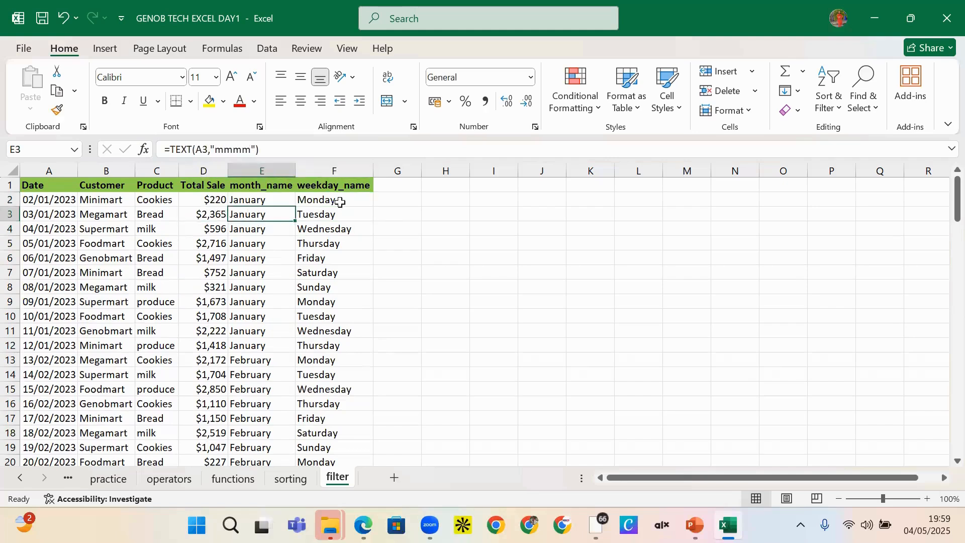
{"action": "left_click", "coordinate": [393, 214]}
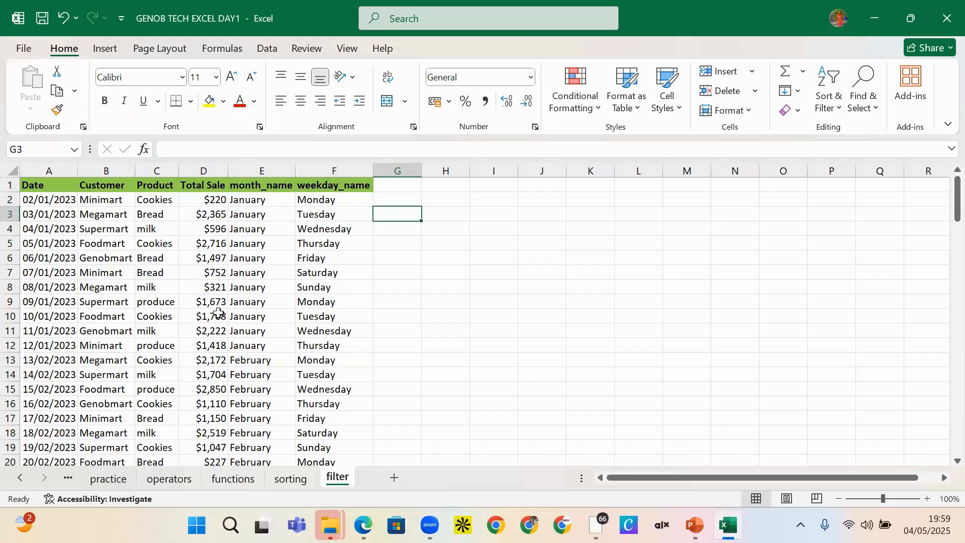
{"action": "left_click", "coordinate": [335, 228]}
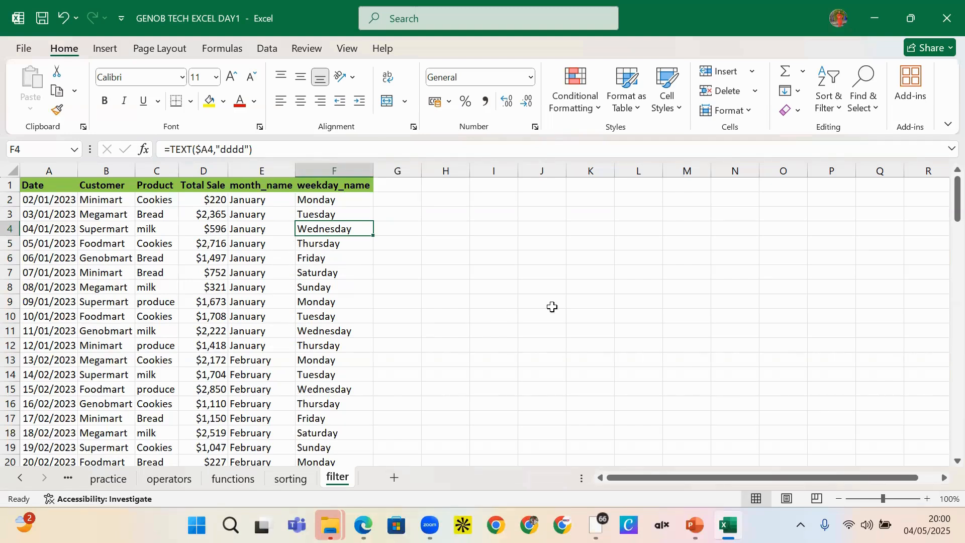
{"action": "double_click", "coordinate": [538, 300]}
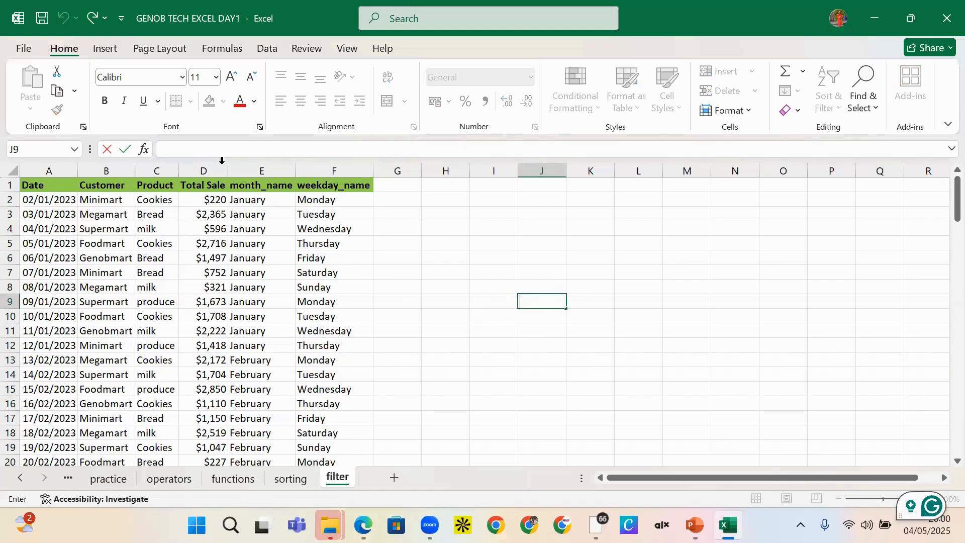
{"action": "left_click", "coordinate": [499, 326]}
{"action": "left_click", "coordinate": [370, 320]}
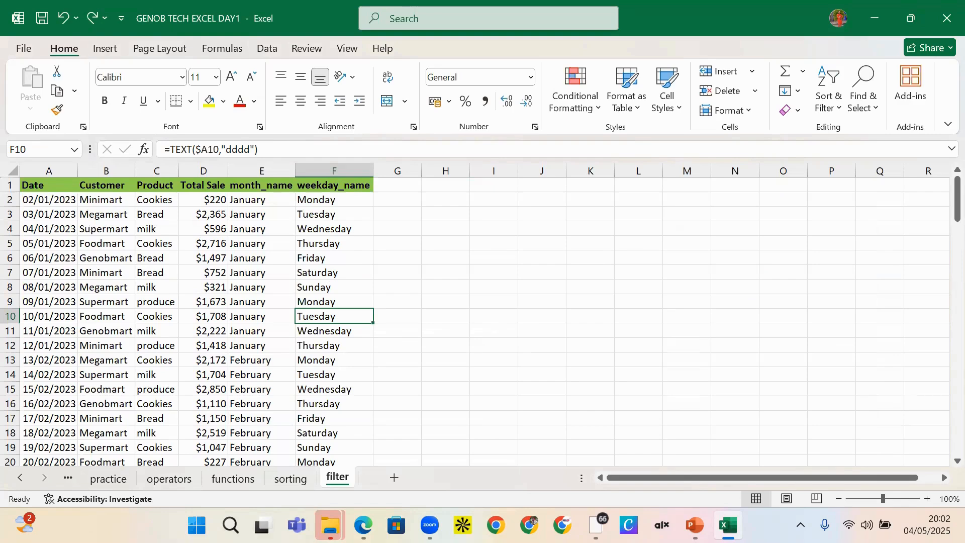
{"action": "left_click", "coordinate": [487, 394]}
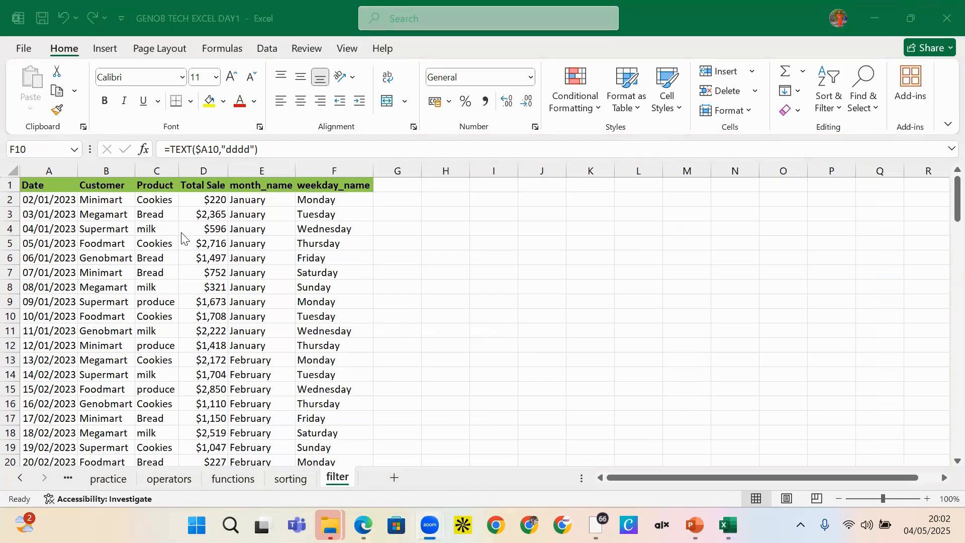
{"action": "left_click", "coordinate": [270, 227]}
{"action": "left_click", "coordinate": [240, 203]}
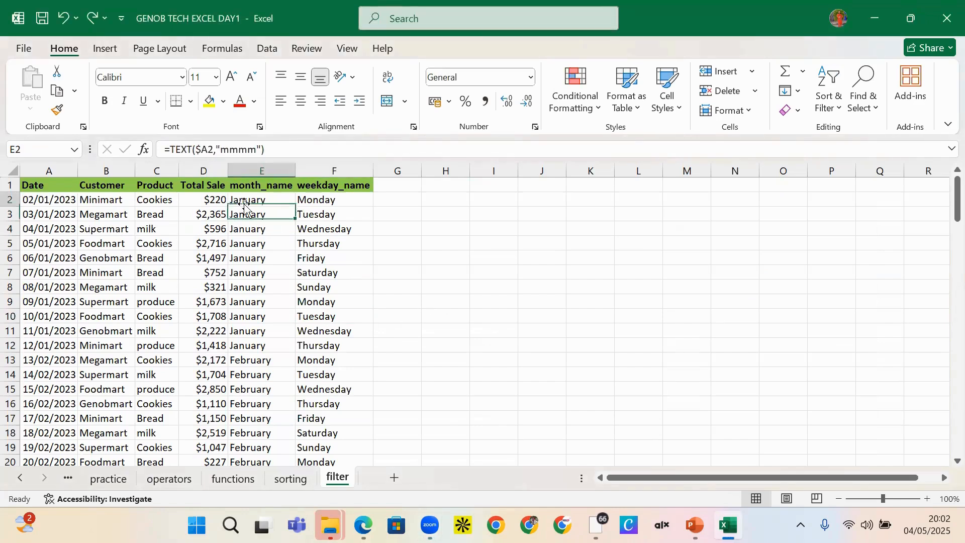
{"action": "left_click", "coordinate": [347, 203]}
{"action": "left_click", "coordinate": [407, 203]}
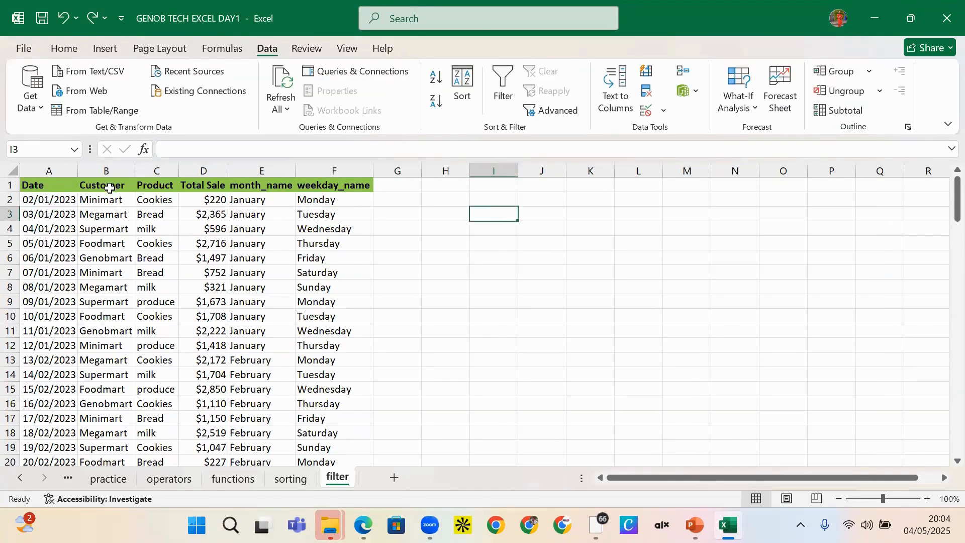
Copy the Customer header from B1 and paste it into H4 beside the sales table.
{"action": "double_click", "coordinate": [110, 187]}
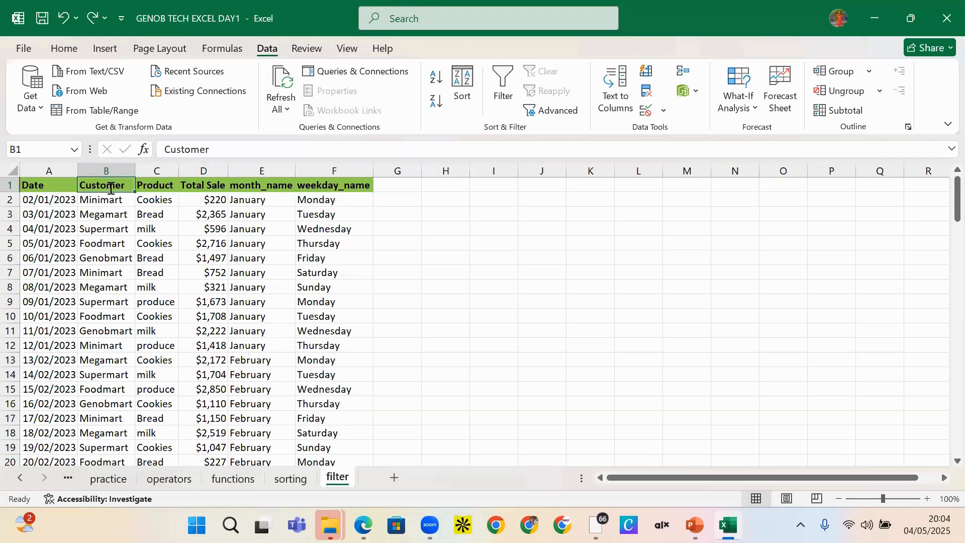
{"action": "left_click", "coordinate": [511, 208]}
{"action": "left_click", "coordinate": [509, 227]}
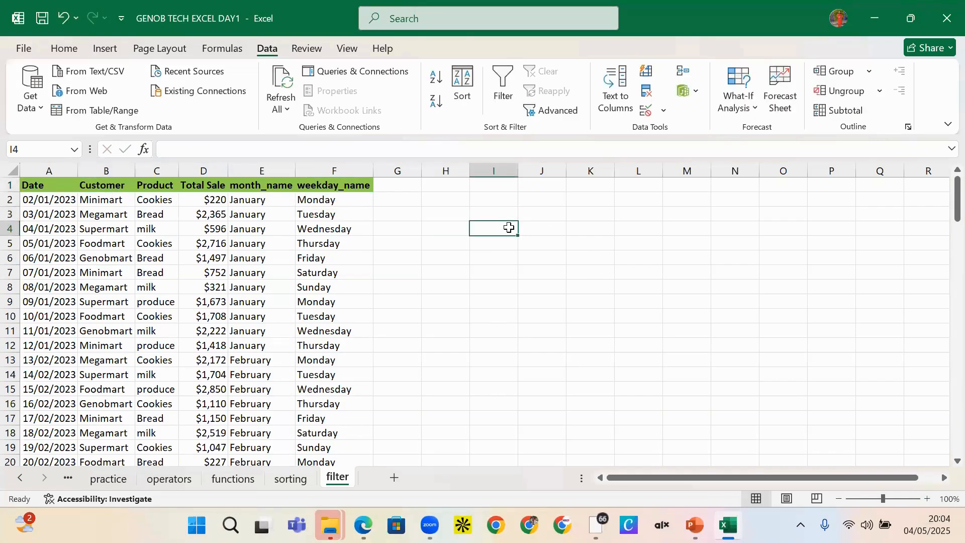
{"action": "left_click", "coordinate": [112, 189]}
{"action": "key", "text": "ctrl+c"}
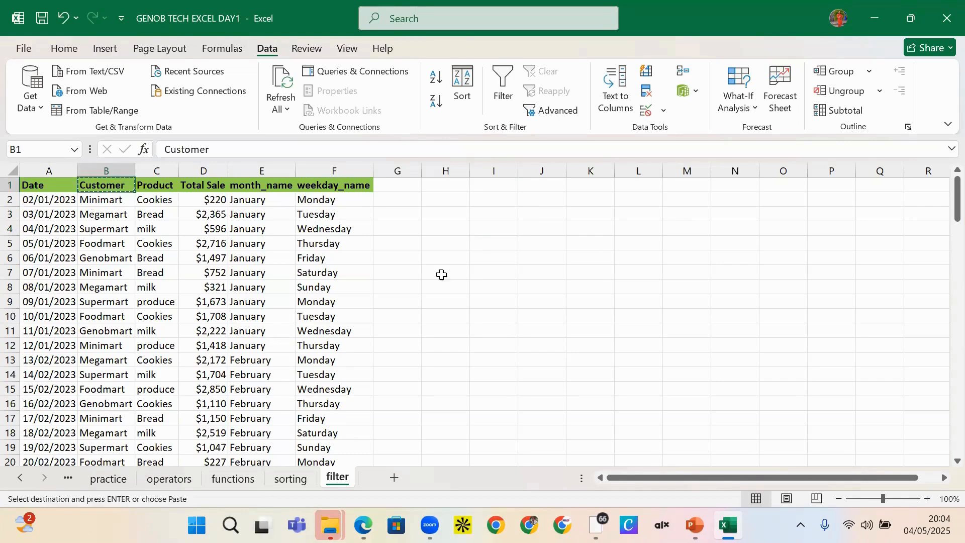
{"action": "left_click", "coordinate": [457, 227]}
{"action": "key", "text": "ctrl+v"}
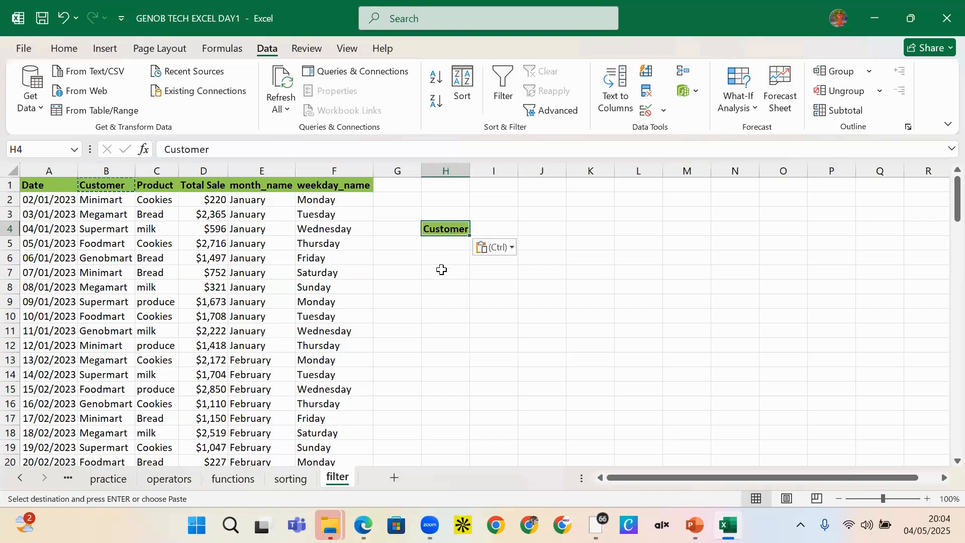
{"action": "left_click", "coordinate": [166, 188]}
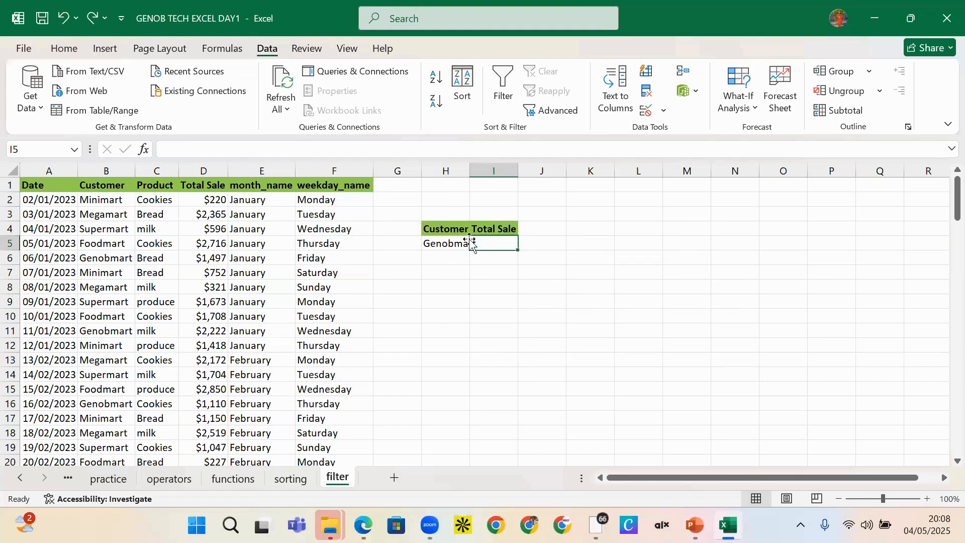
Replace the Total Sale header in I4 with a copy of the month_name header from E1.
{"action": "double_click", "coordinate": [495, 228]}
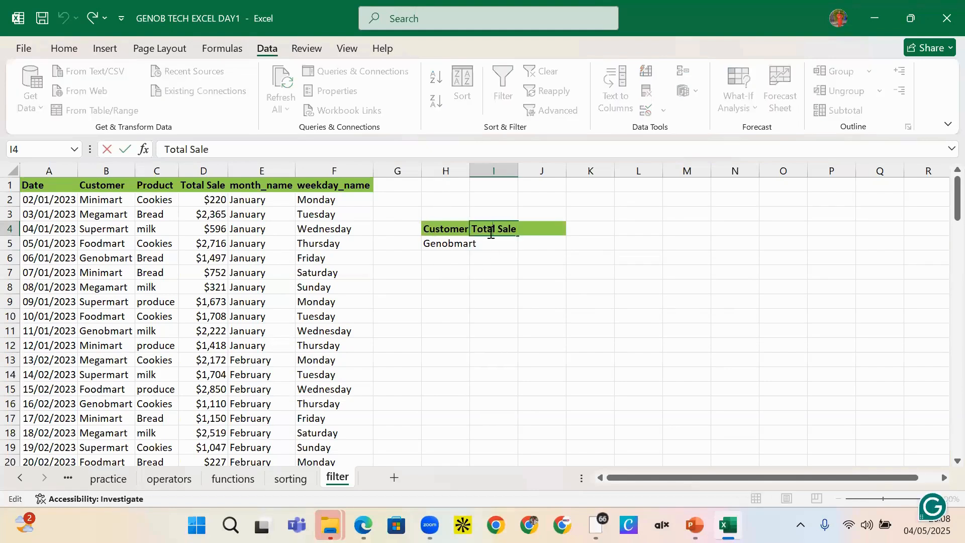
{"action": "left_click", "coordinate": [248, 186]}
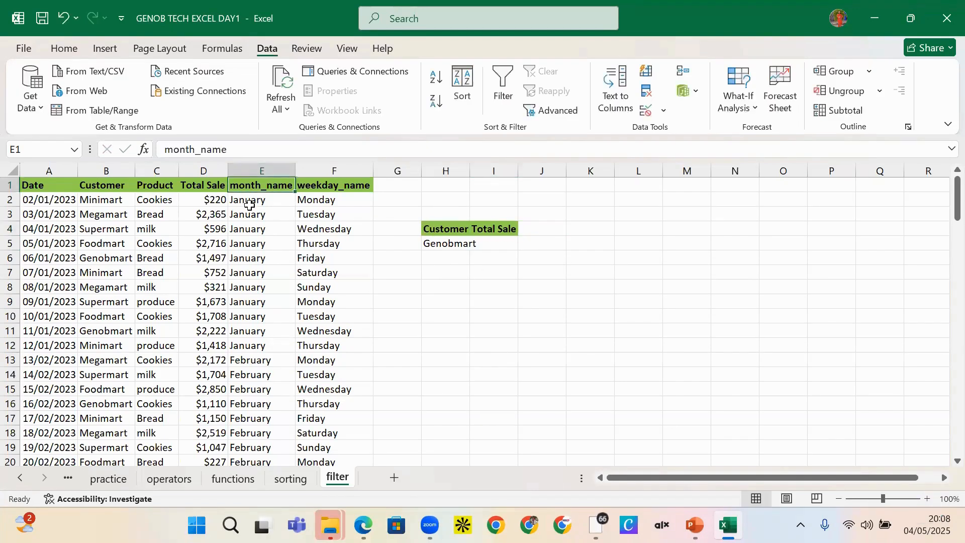
{"action": "key", "text": "ctrl+c"}
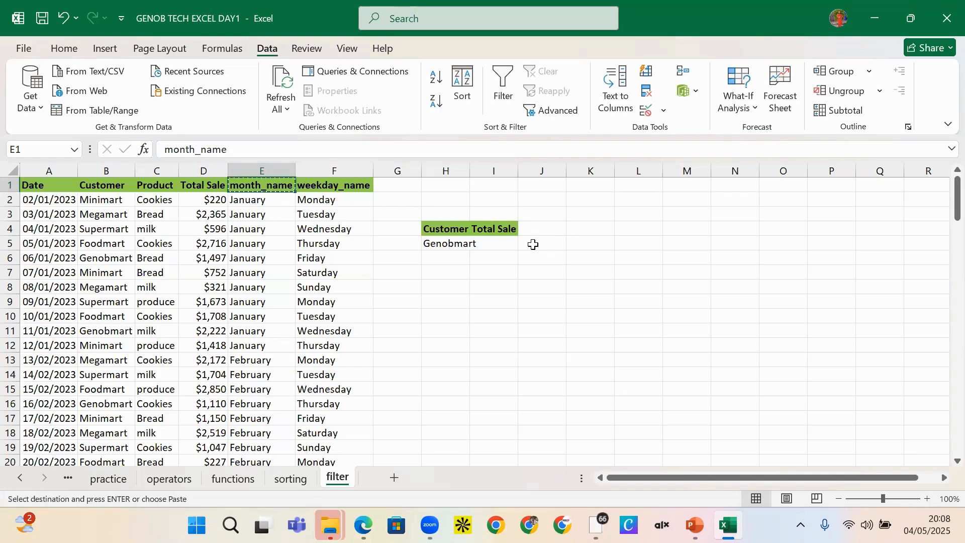
{"action": "left_click", "coordinate": [504, 233]}
{"action": "key", "text": "ctrl+v"}
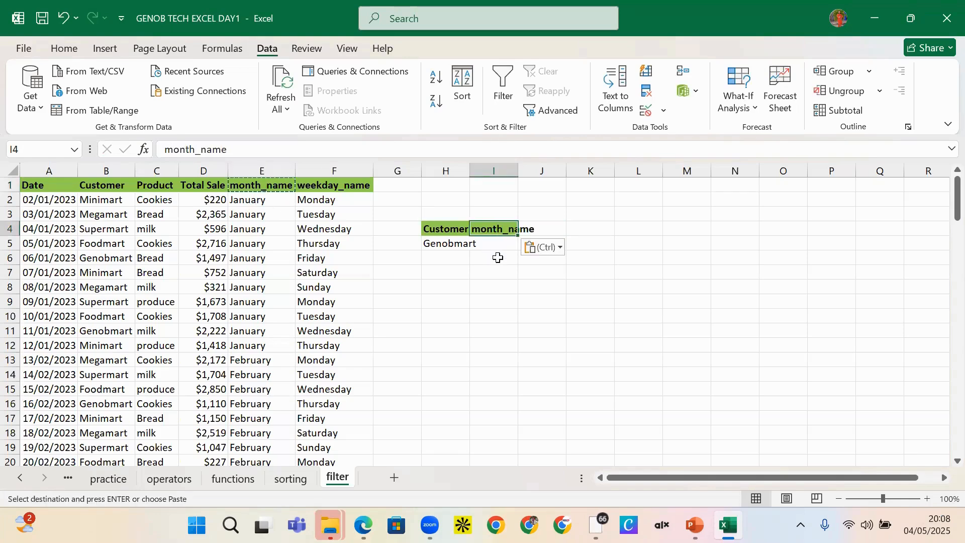
Examine the month names and their formulas in the month_name column, from E2 down through the January and February rows.
{"action": "double_click", "coordinate": [503, 243]}
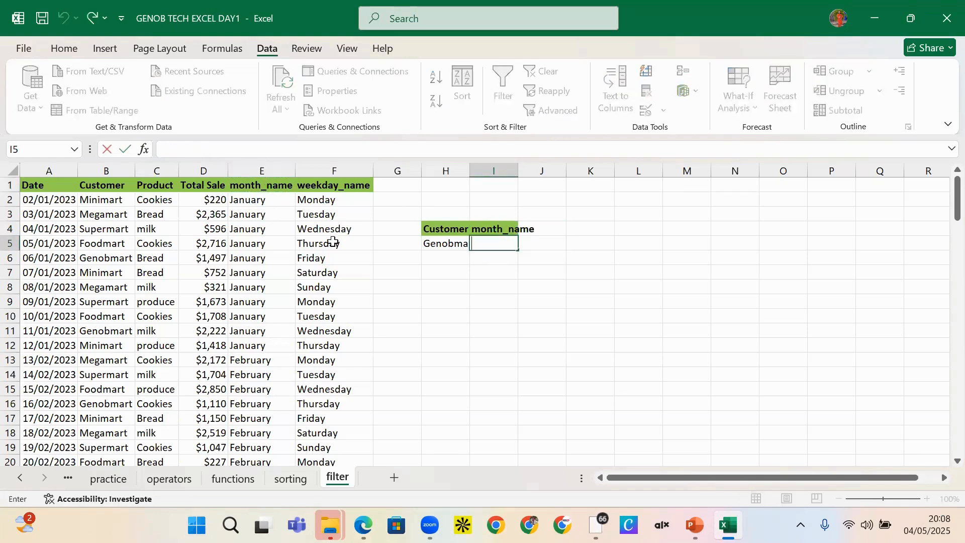
{"action": "left_click", "coordinate": [245, 200]}
{"action": "double_click", "coordinate": [249, 403]}
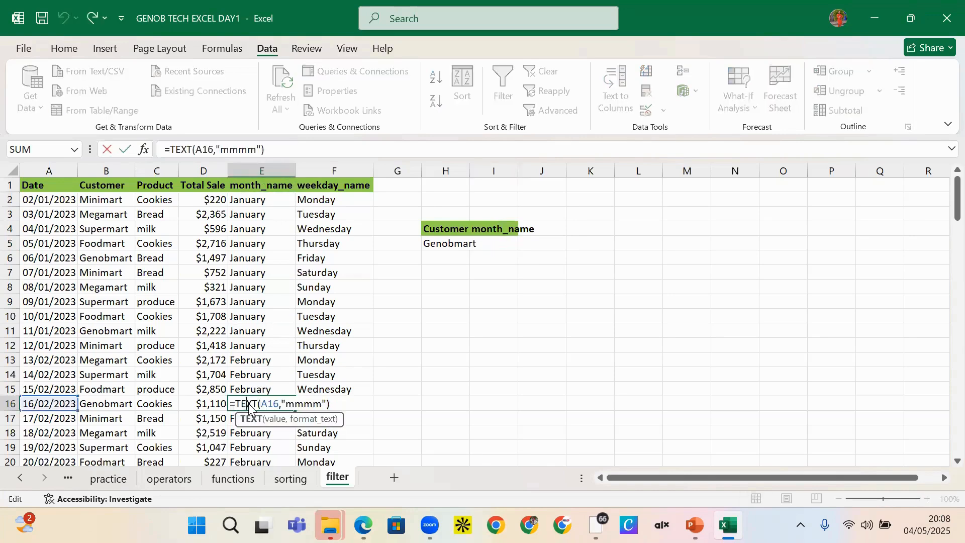
{"action": "left_click", "coordinate": [266, 347]}
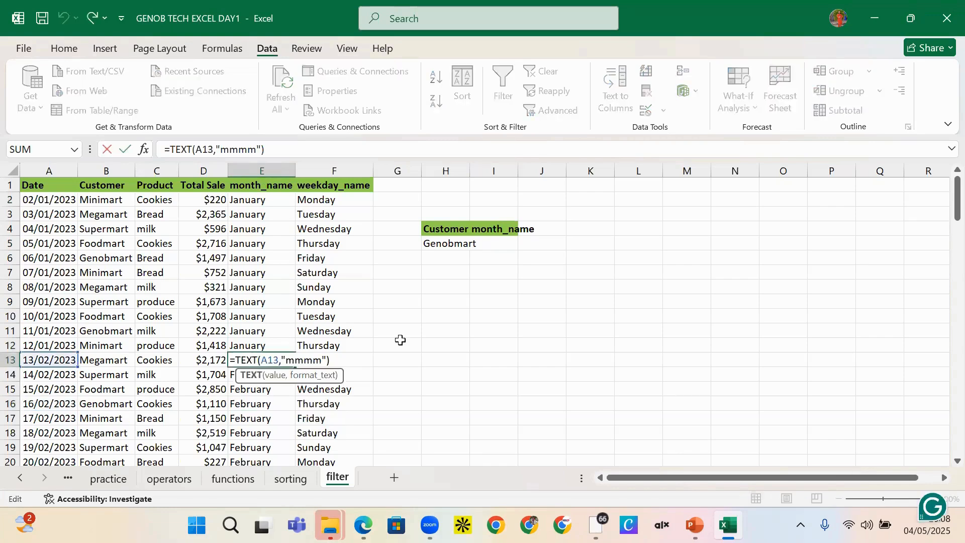
{"action": "left_click", "coordinate": [398, 344]}
{"action": "left_click", "coordinate": [250, 363]}
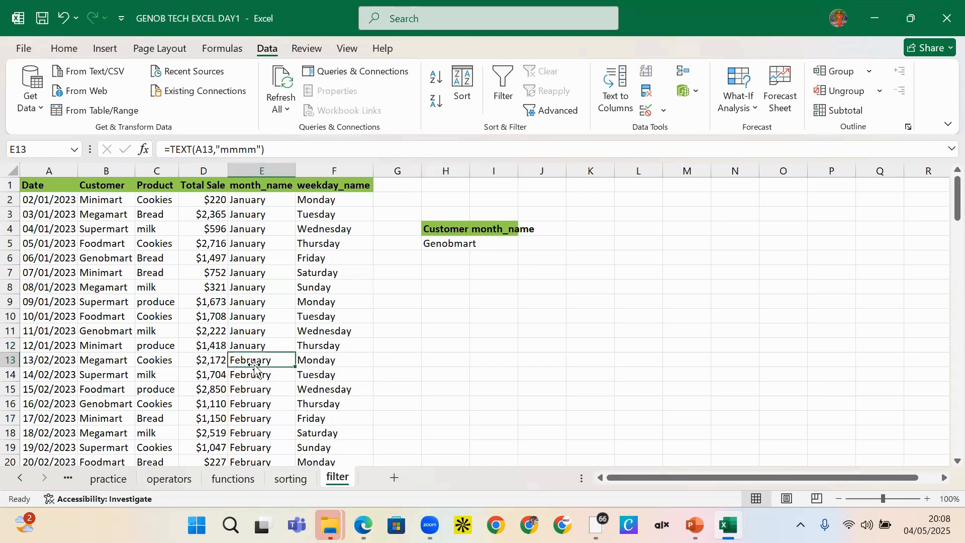
{"action": "left_click", "coordinate": [255, 228]}
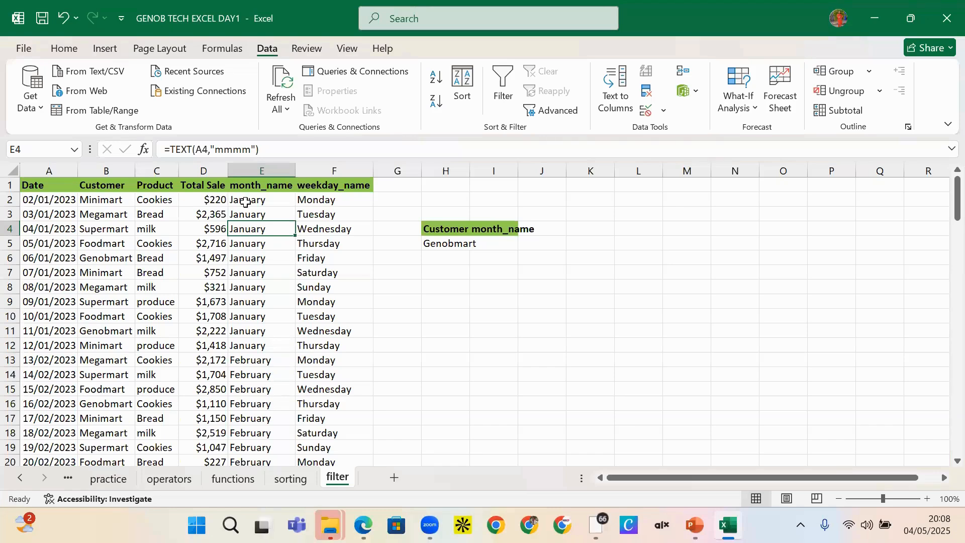
{"action": "mouse_move", "coordinate": [249, 202]}
{"action": "left_mouse_down"}
{"action": "mouse_move", "coordinate": [249, 460]}
{"action": "mouse_move", "coordinate": [243, 201]}
{"action": "left_mouse_up"}
{"action": "scroll", "coordinate": [242, 229], "scroll_direction": "up", "scroll_amount": 12}
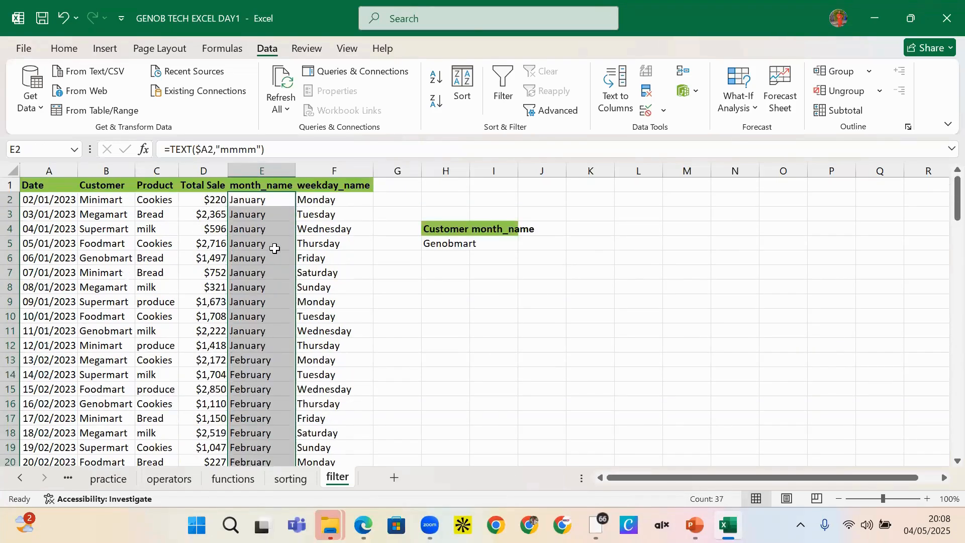
Replace the month_name formulas in E2:E114 with their plain values using Paste Special Values.
{"action": "left_click", "coordinate": [268, 202]}
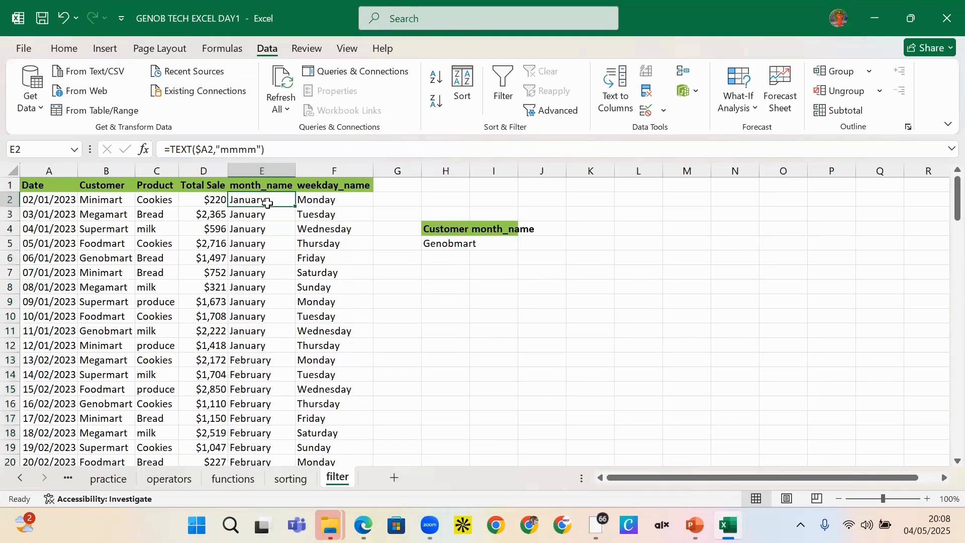
{"action": "left_click_drag", "start_coordinate": [268, 202], "coordinate": [268, 202]}
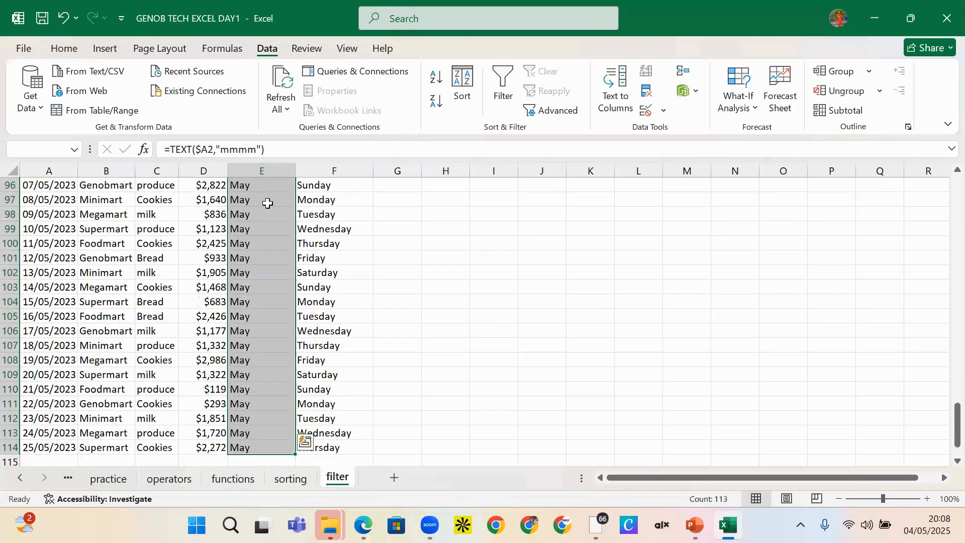
{"action": "key", "text": "ctrl+c"}
{"action": "scroll", "coordinate": [274, 216], "scroll_direction": "up", "scroll_amount": 12}
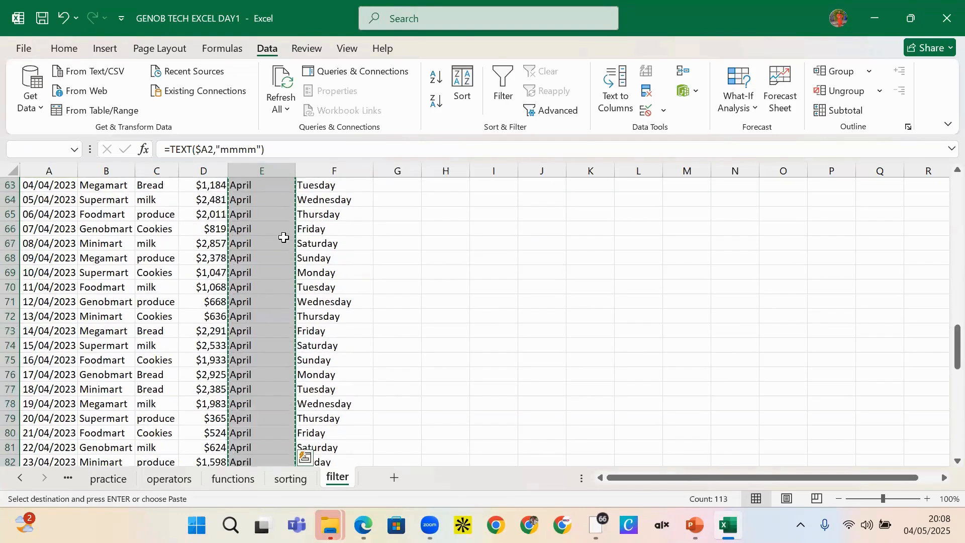
{"action": "scroll", "coordinate": [282, 227], "scroll_direction": "up", "scroll_amount": 20}
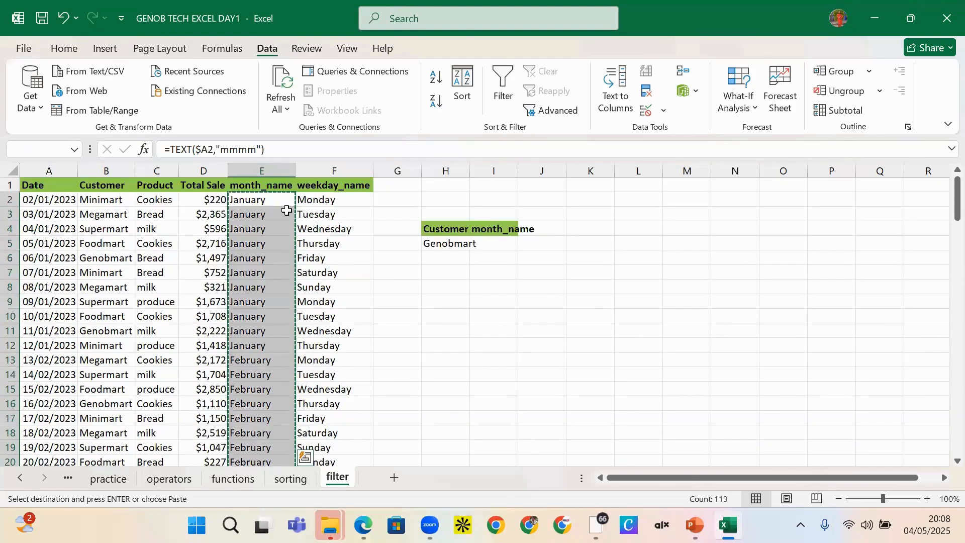
{"action": "left_click", "coordinate": [286, 199]}
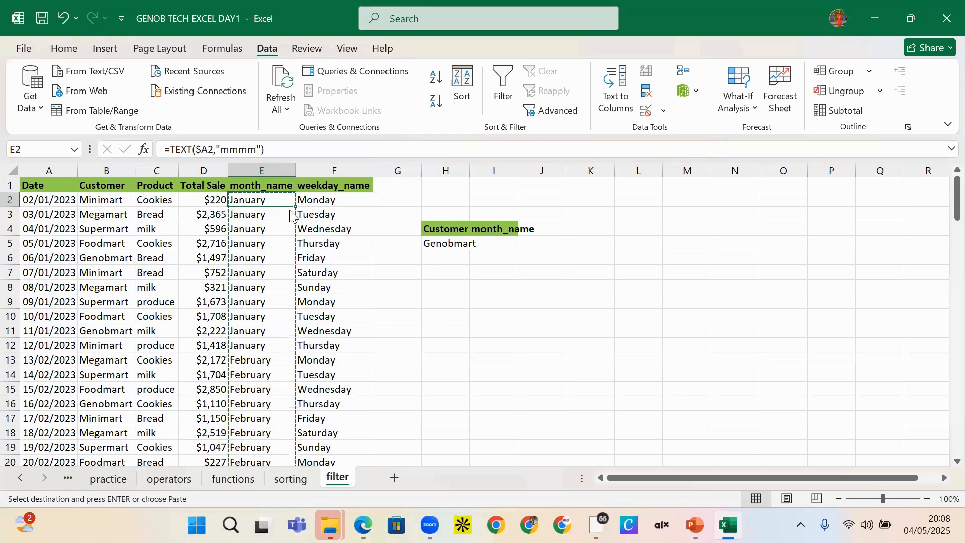
{"action": "right_click", "coordinate": [290, 216]}
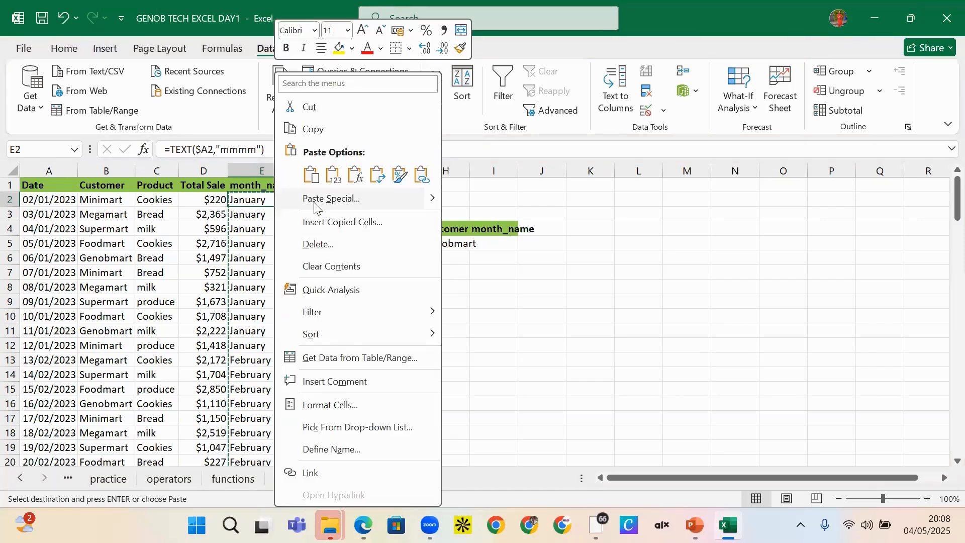
{"action": "left_click", "coordinate": [313, 200]}
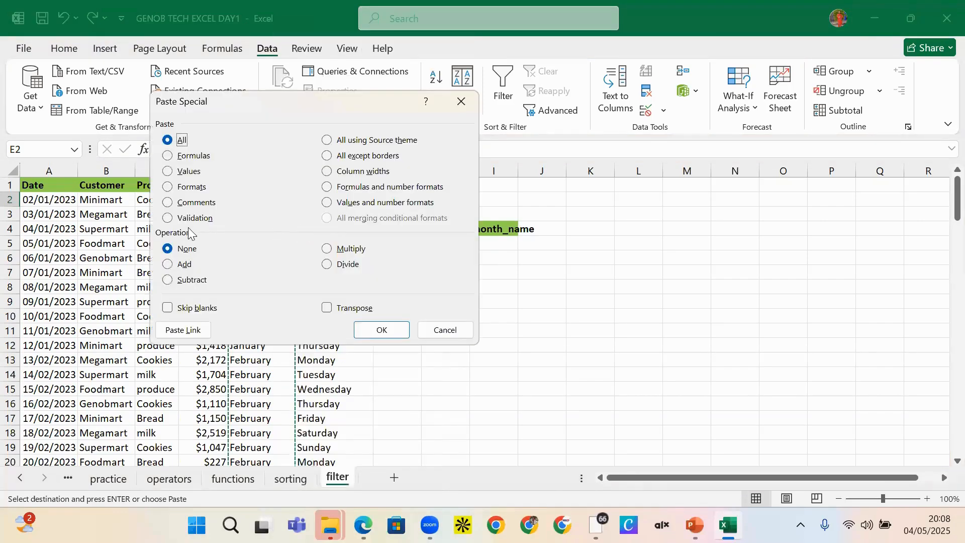
{"action": "left_click", "coordinate": [196, 174]}
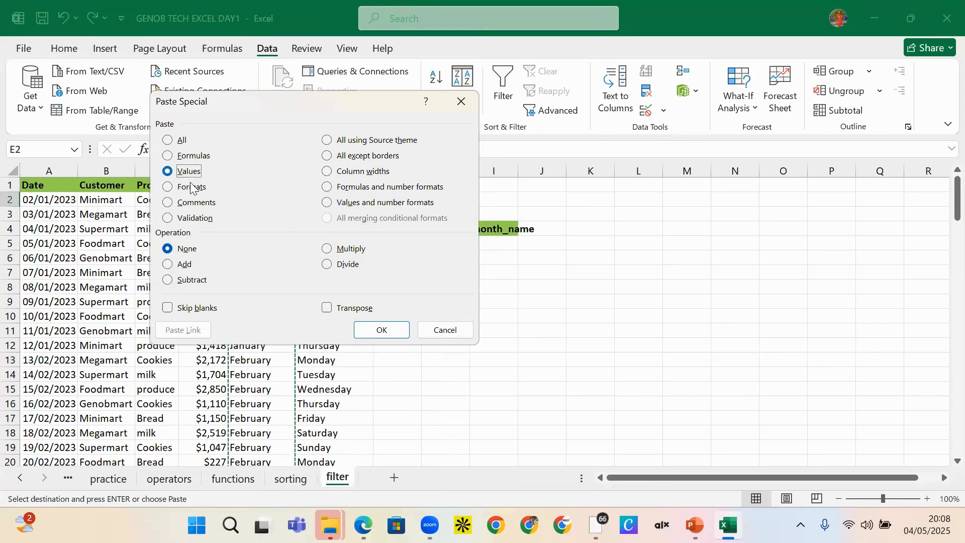
{"action": "left_click", "coordinate": [378, 331]}
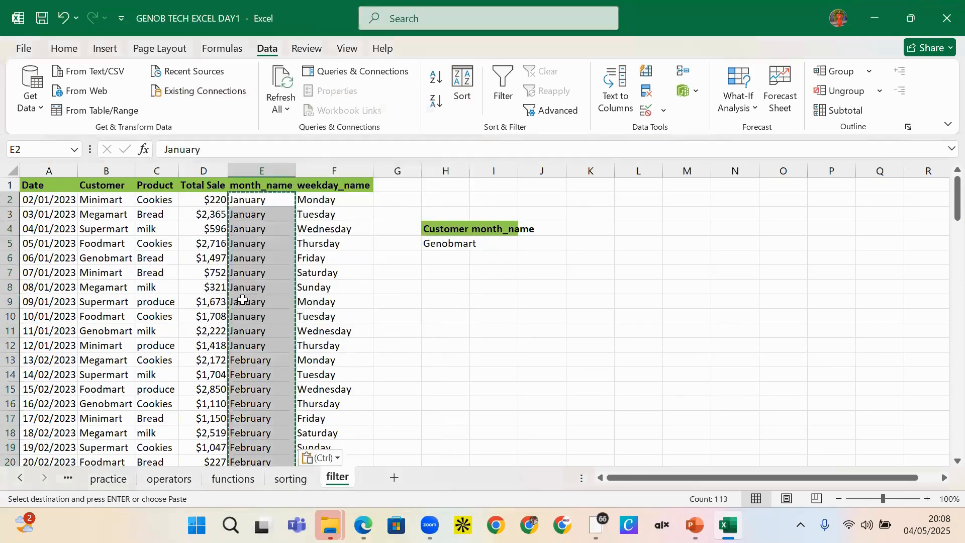
{"action": "left_click", "coordinate": [270, 242]}
{"action": "left_click", "coordinate": [260, 199]}
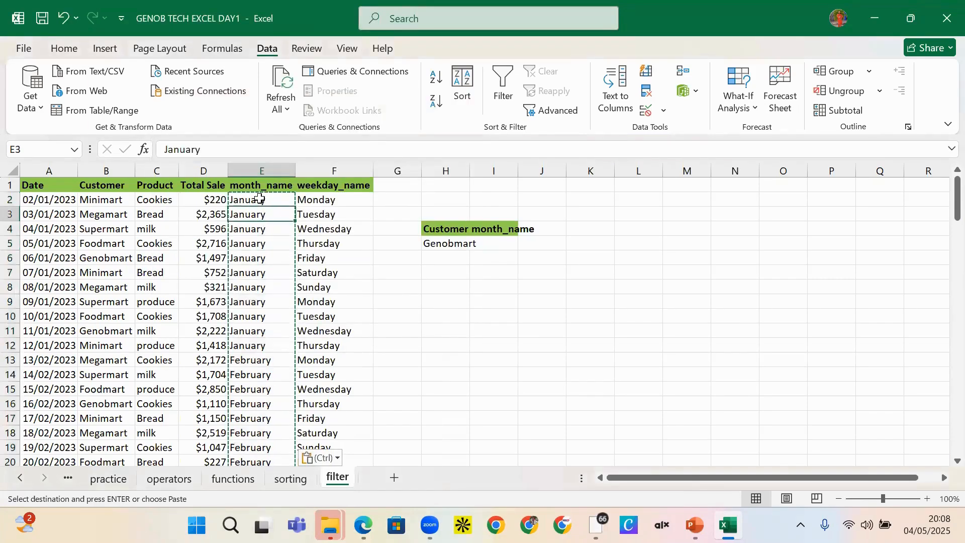
Copy February from E15 into I5 as the month_name criterion.
{"action": "left_click", "coordinate": [253, 386]}
{"action": "key", "text": "ctrl+c"}
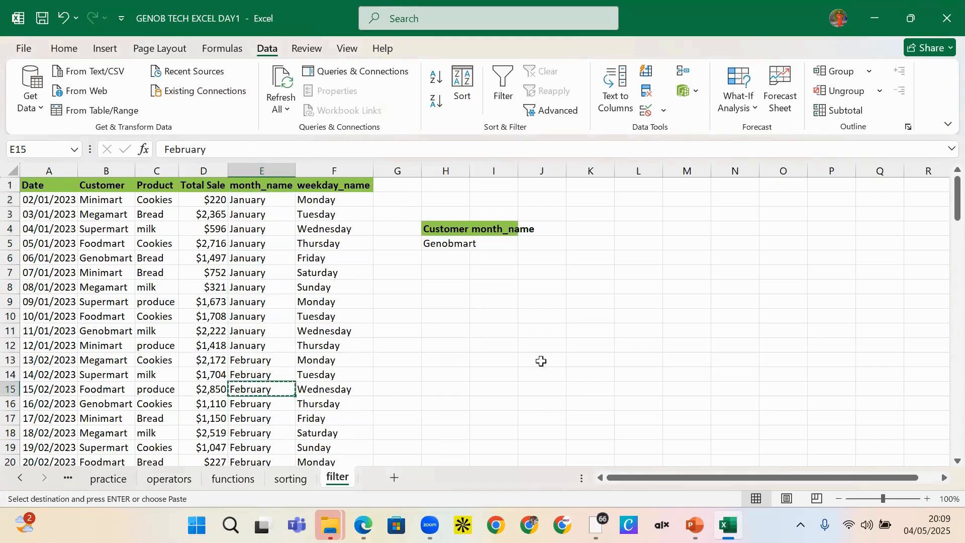
{"action": "left_click", "coordinate": [511, 243]}
{"action": "key", "text": "ctrl+v"}
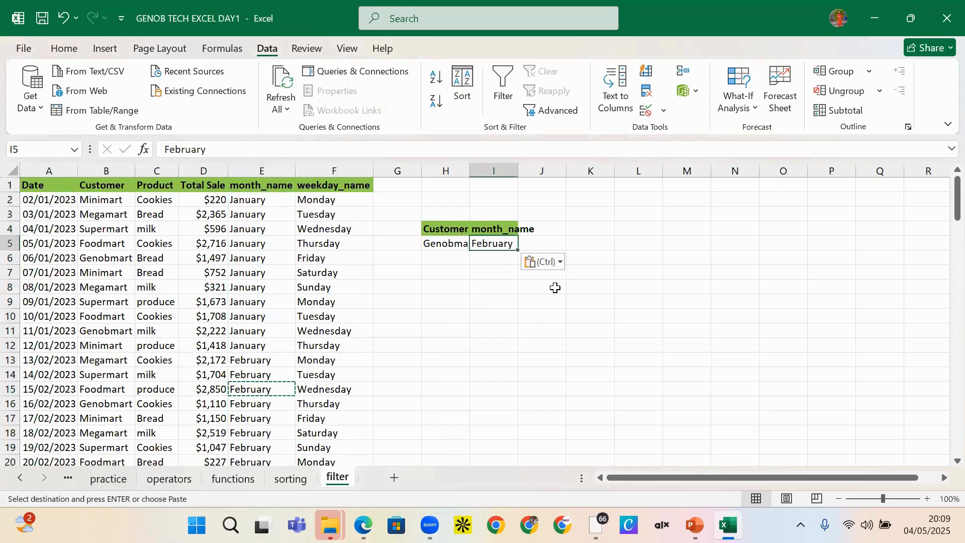
{"action": "left_click", "coordinate": [495, 288]}
{"action": "key", "text": "Escape"}
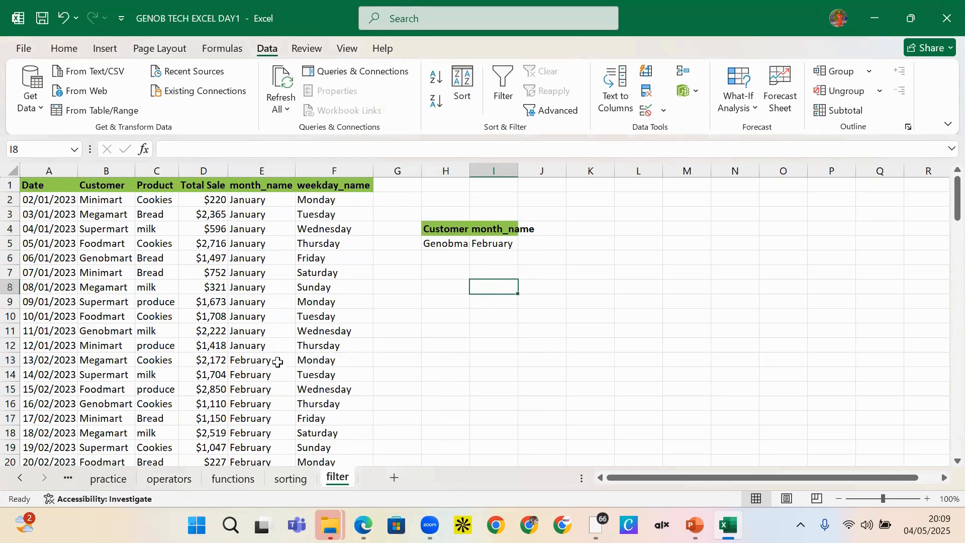
Start an Advanced Filter on the sales table with H4:I5 as the criteria range.
{"action": "left_click", "coordinate": [278, 362]}
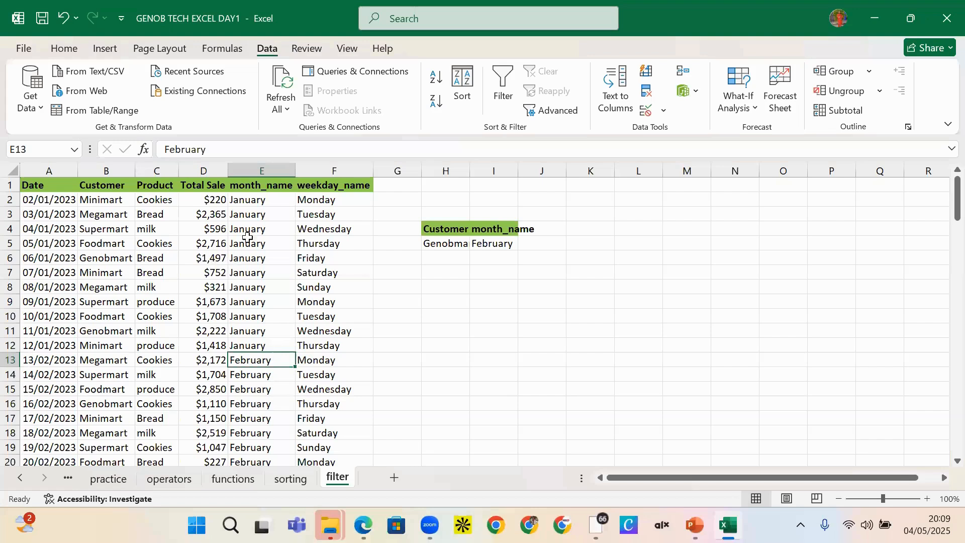
{"action": "left_click", "coordinate": [183, 229]}
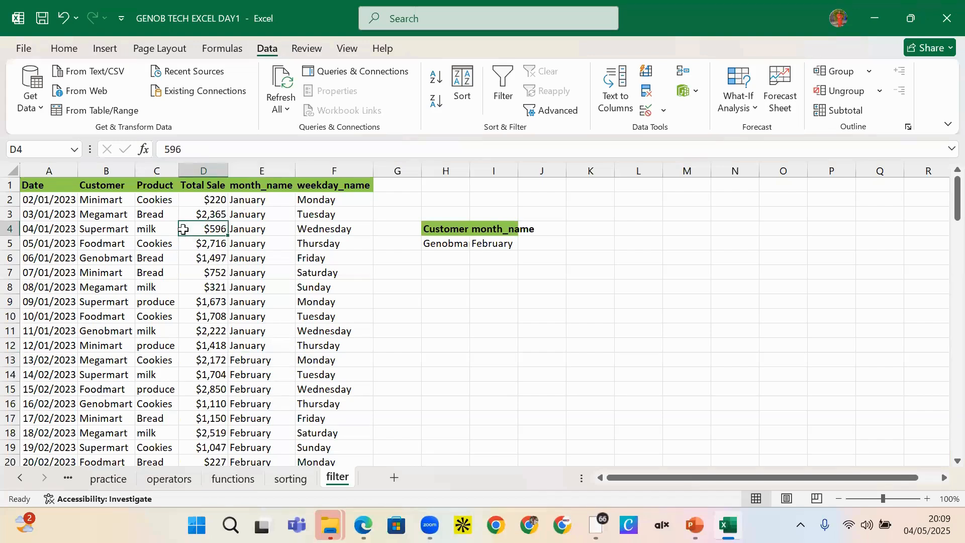
{"action": "left_click", "coordinate": [160, 228]}
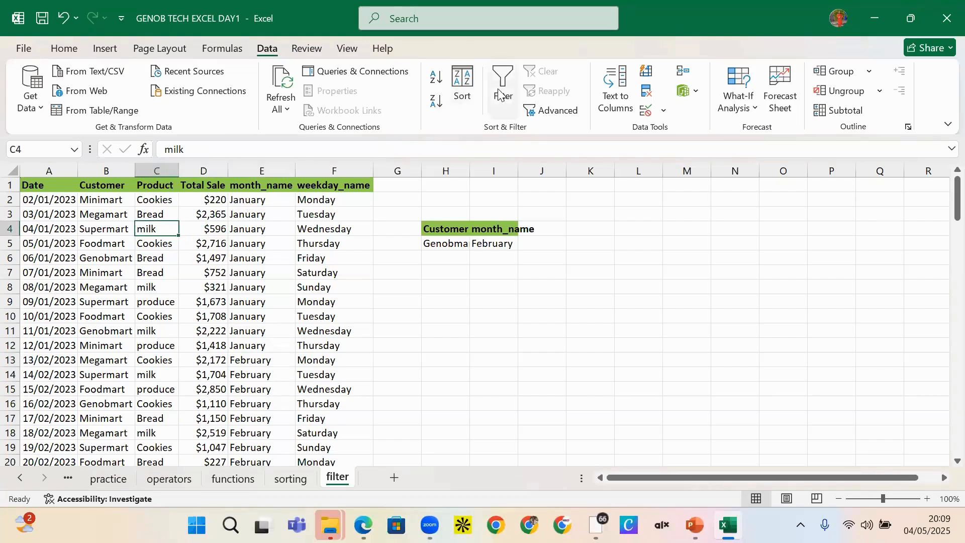
{"action": "left_click", "coordinate": [555, 109]}
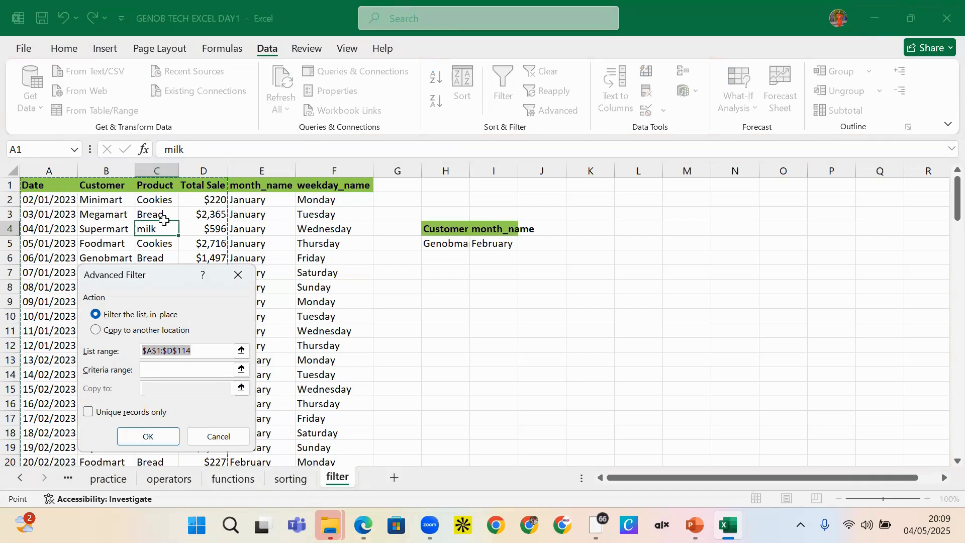
{"action": "left_click", "coordinate": [242, 371]}
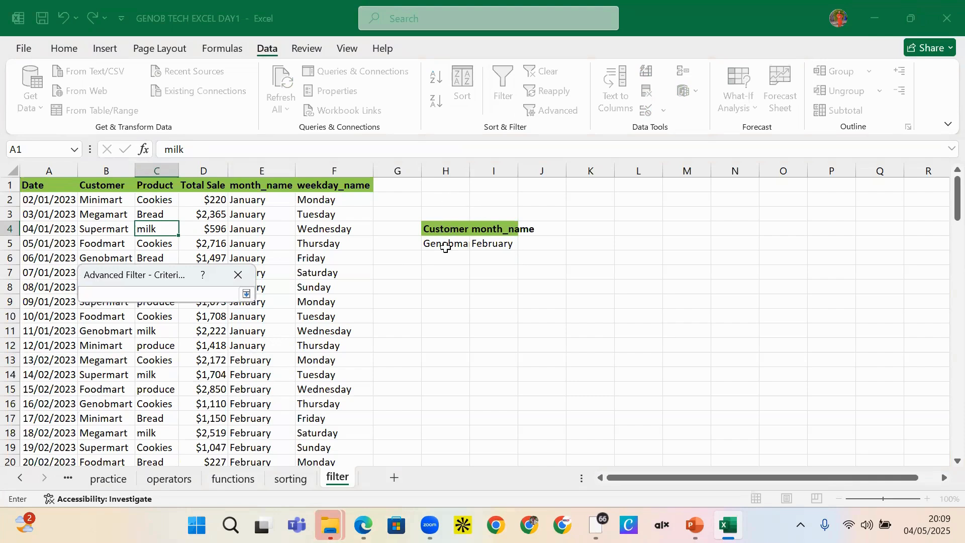
{"action": "left_click", "coordinate": [246, 296]}
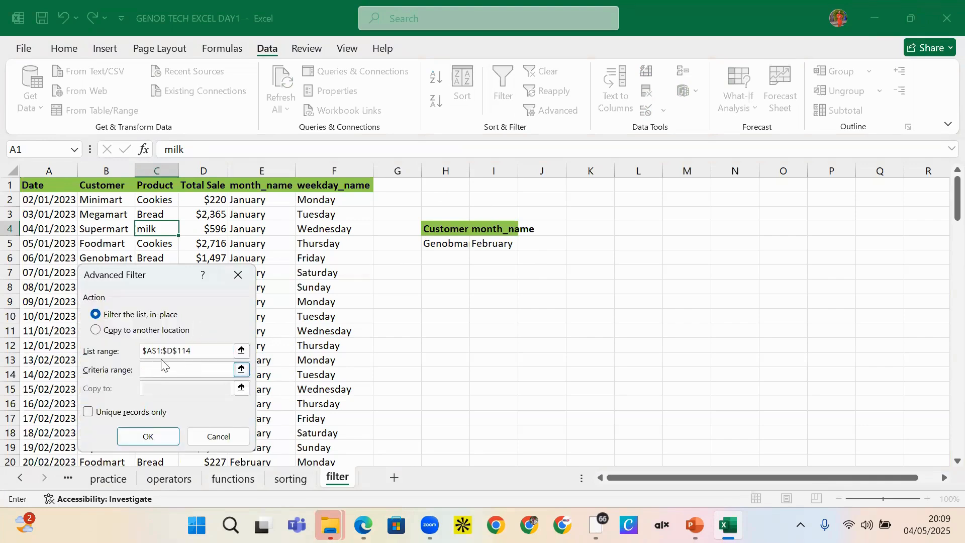
{"action": "left_click", "coordinate": [241, 369]}
{"action": "left_click_drag", "start_coordinate": [431, 231], "coordinate": [479, 245]}
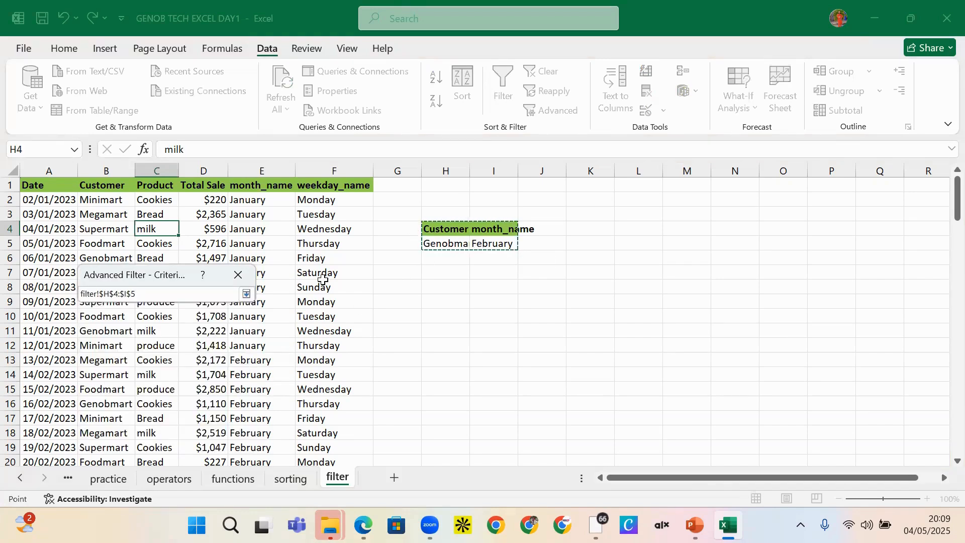
{"action": "left_click", "coordinate": [247, 294]}
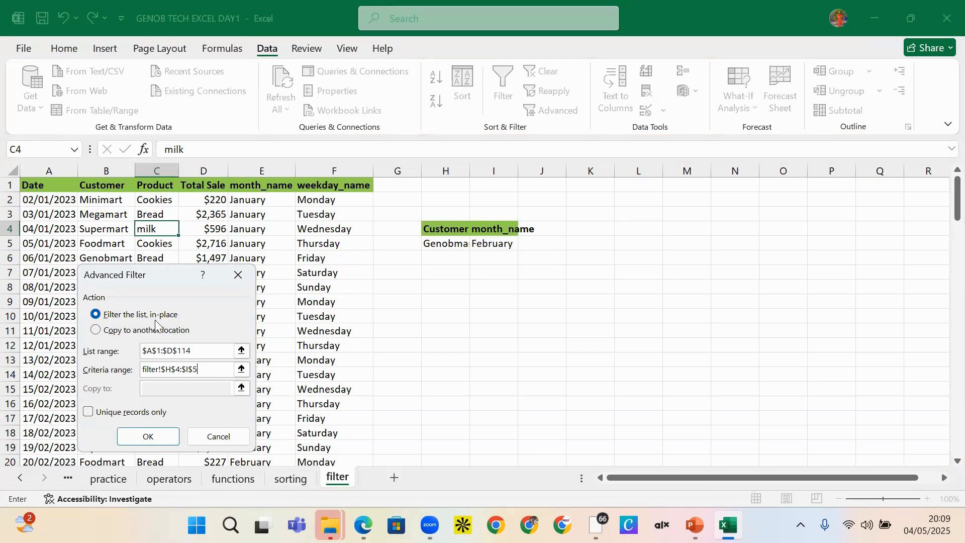
Set the Advanced Filter to copy its results to another location starting at K7, and run it.
{"action": "left_click", "coordinate": [105, 335]}
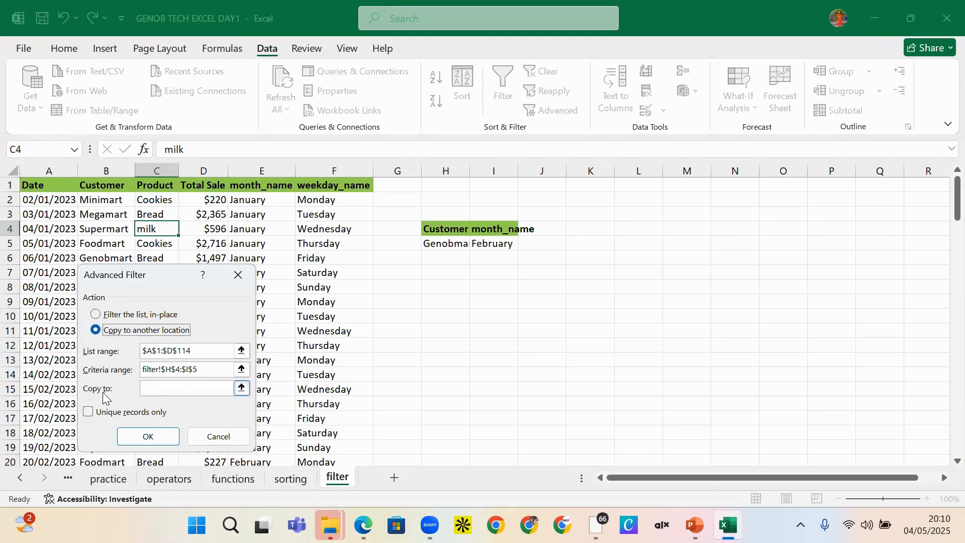
{"action": "left_click", "coordinate": [242, 388]}
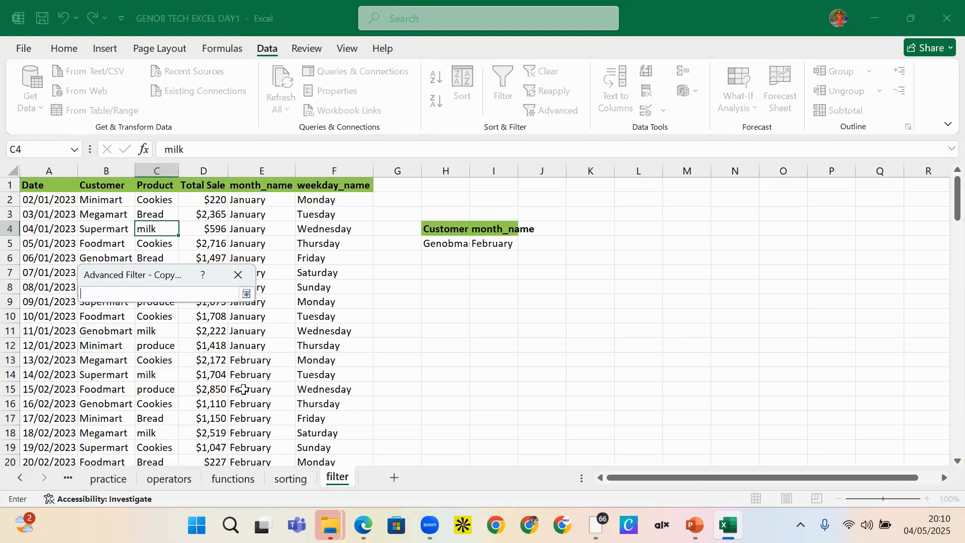
{"action": "left_click", "coordinate": [605, 274]}
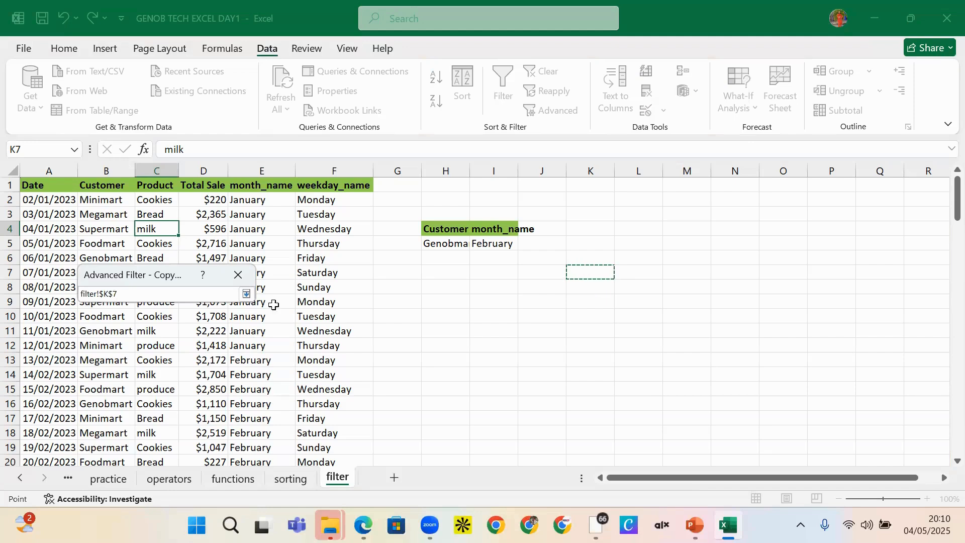
{"action": "left_click", "coordinate": [246, 294]}
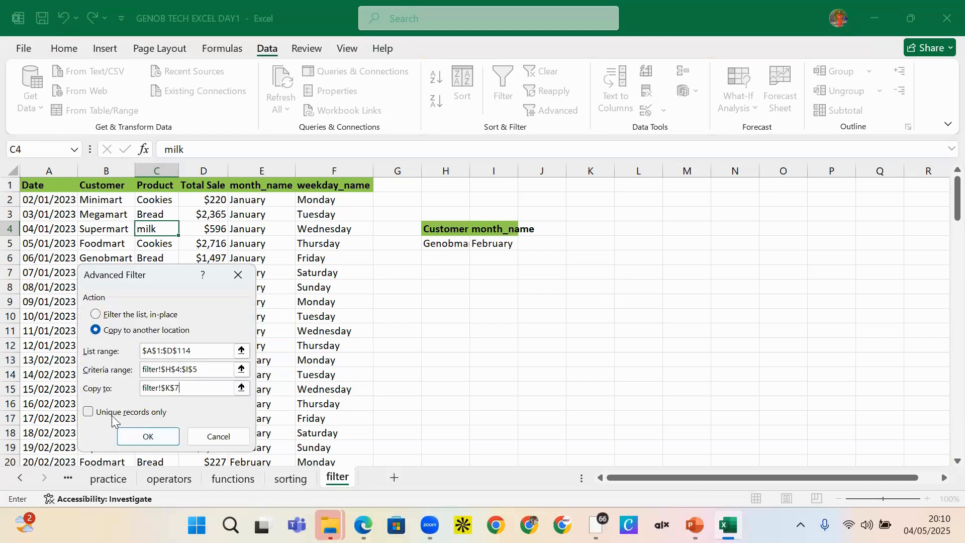
{"action": "left_click", "coordinate": [157, 437]}
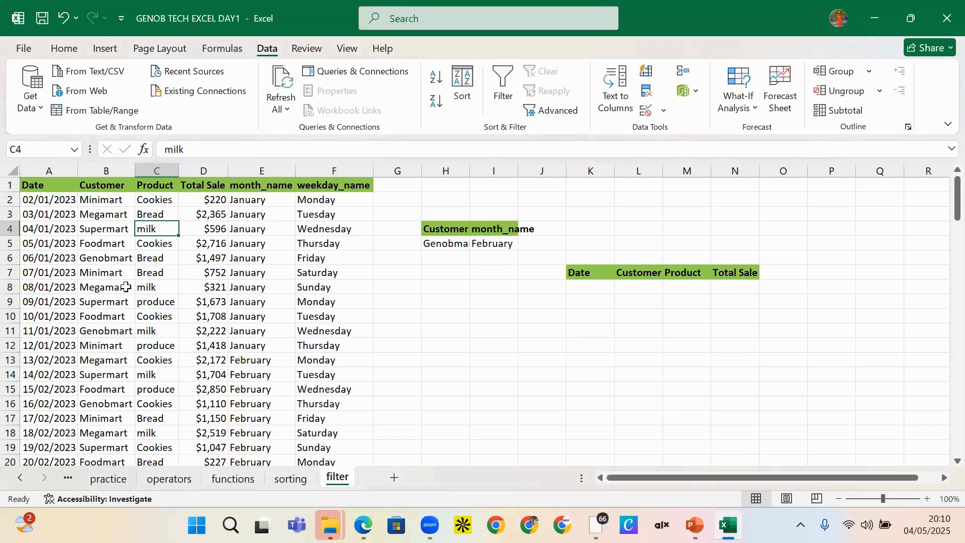
AutoFit column H to the Genobmart criterion and check the February criterion in I5.
{"action": "left_click", "coordinate": [452, 244]}
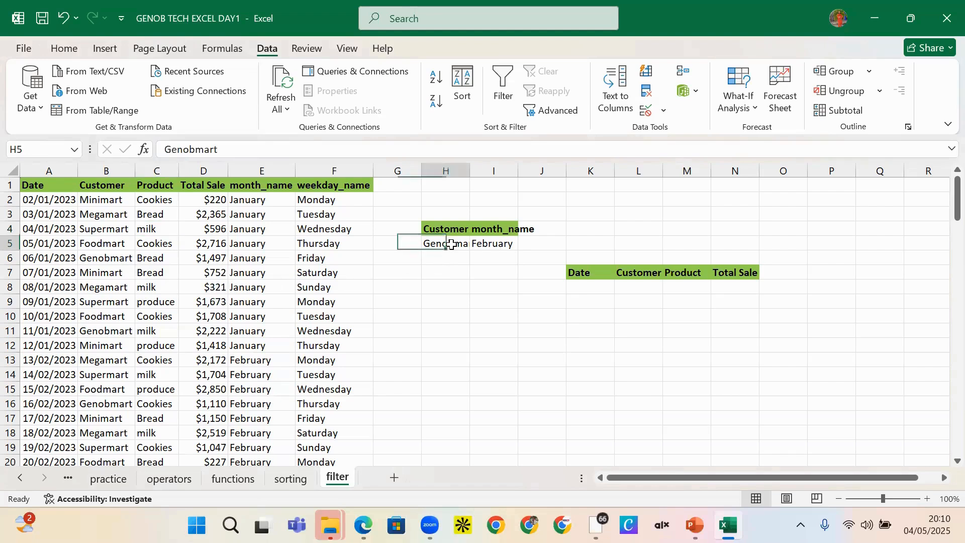
{"action": "left_click_drag", "start_coordinate": [471, 174], "coordinate": [471, 174]}
{"action": "double_click", "coordinate": [471, 175]}
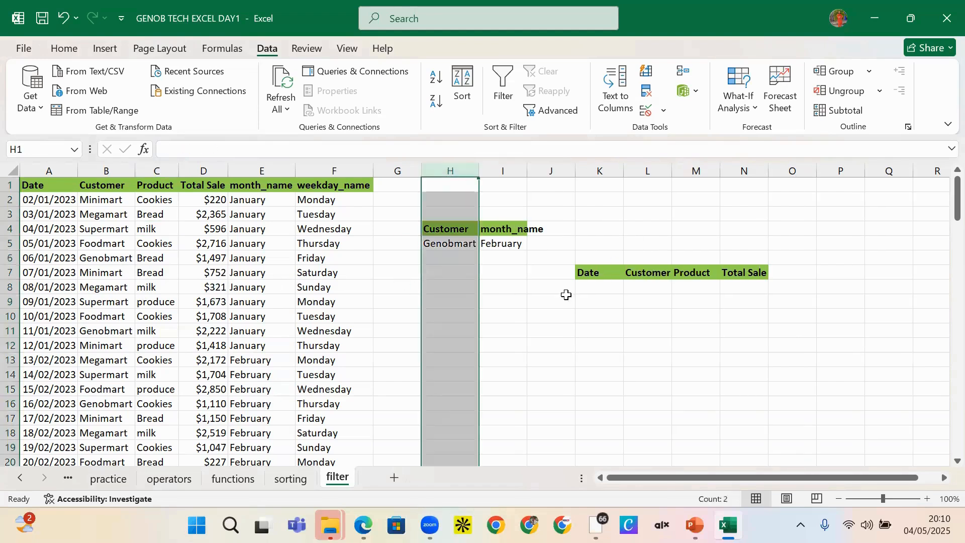
{"action": "left_click", "coordinate": [613, 270]}
{"action": "left_click", "coordinate": [484, 244]}
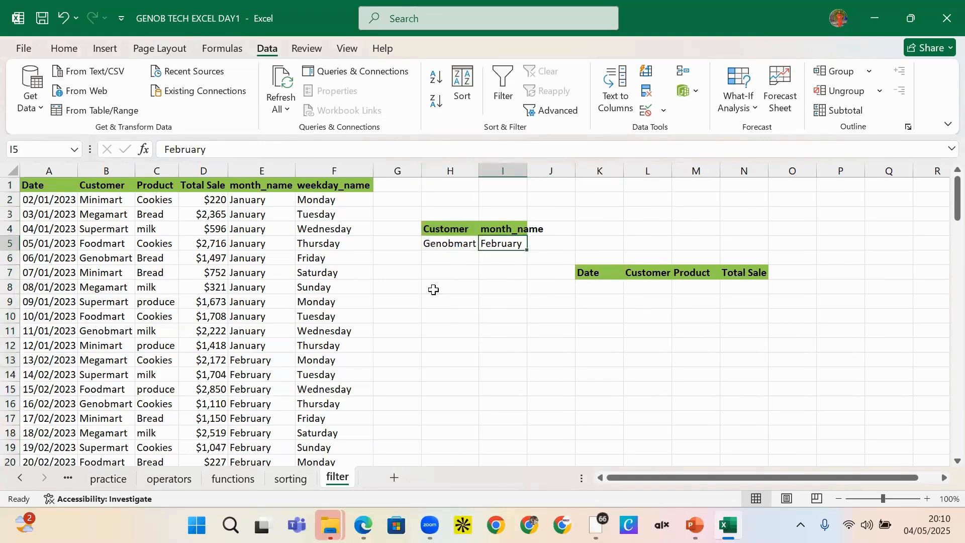
Reopen the Advanced Filter for the sales table and reselect H4:I5 as the criteria range.
{"action": "left_click", "coordinate": [183, 344]}
{"action": "left_click", "coordinate": [143, 289]}
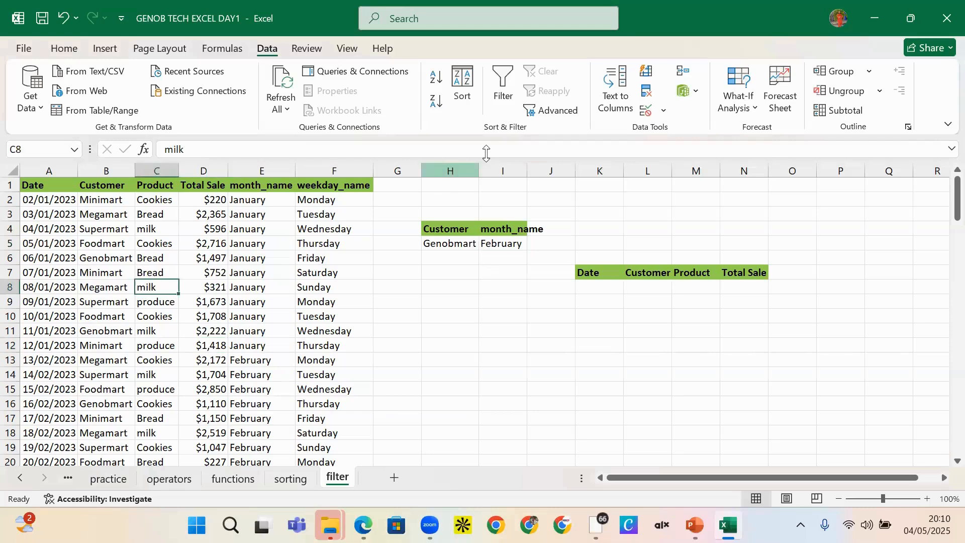
{"action": "left_click", "coordinate": [553, 110]}
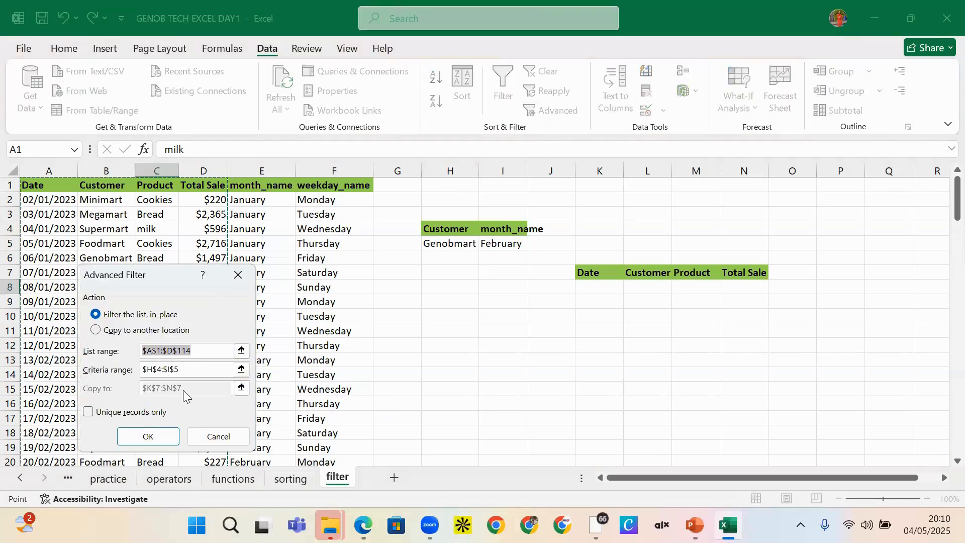
{"action": "left_click", "coordinate": [185, 371]}
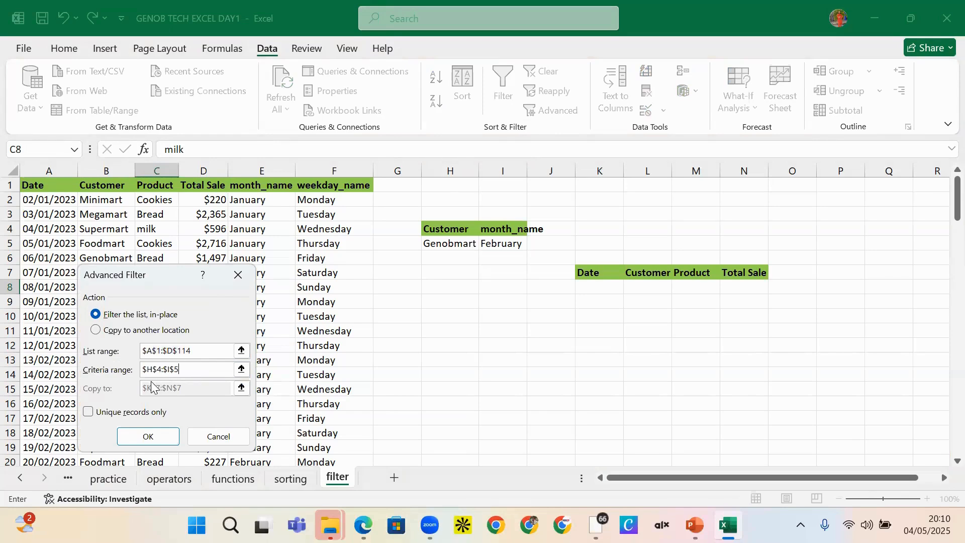
{"action": "left_click", "coordinate": [241, 369]}
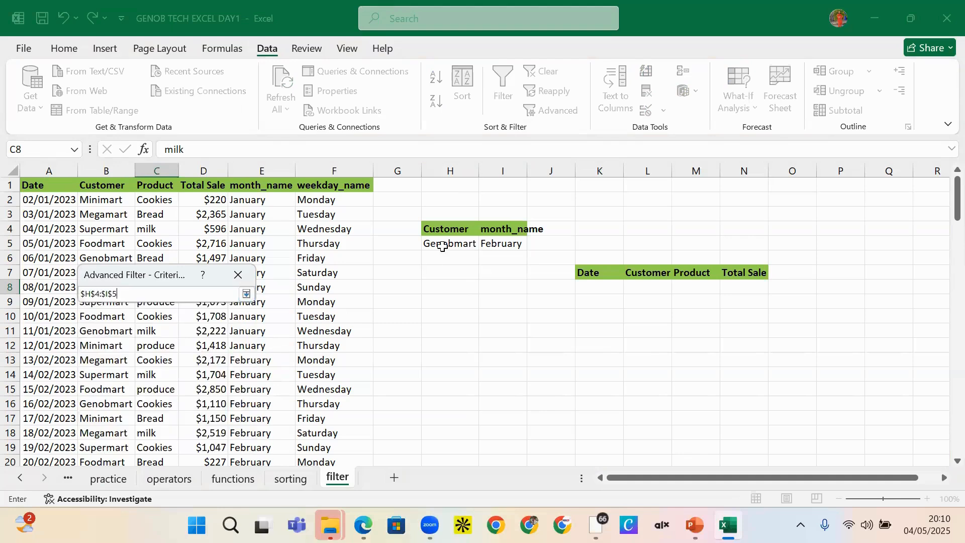
{"action": "left_click_drag", "start_coordinate": [431, 229], "coordinate": [503, 238]}
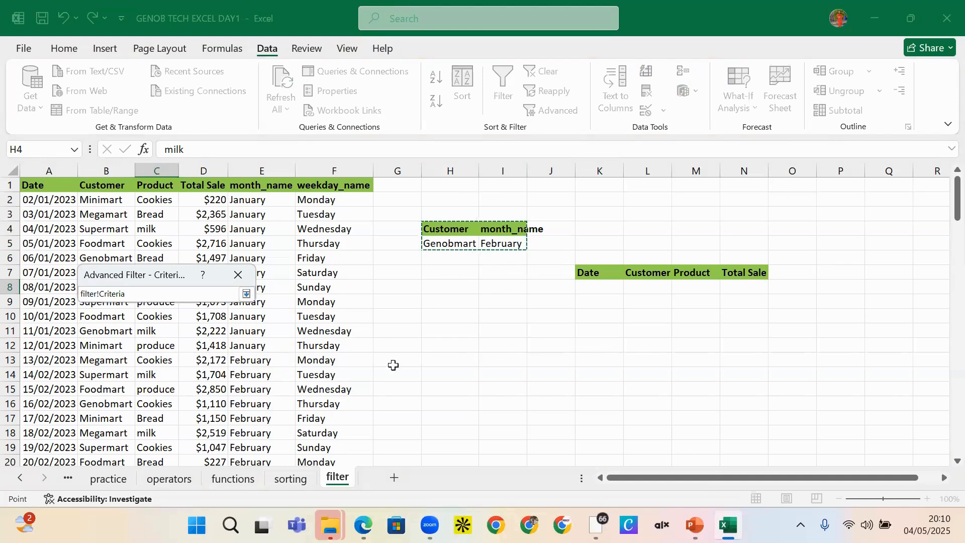
{"action": "left_click", "coordinate": [245, 294]}
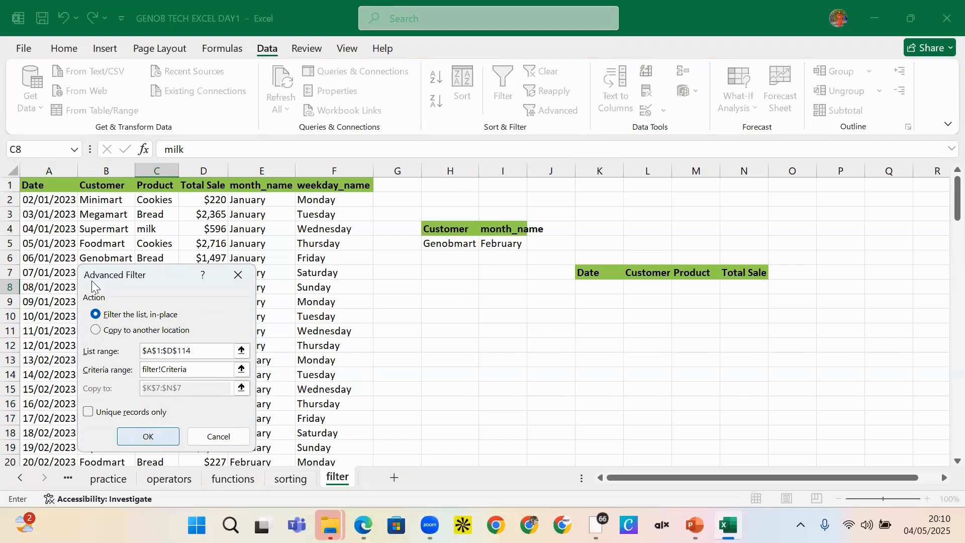
Set the Advanced Filter to copy its results to another location starting at K9, and run it.
{"action": "left_click", "coordinate": [96, 330]}
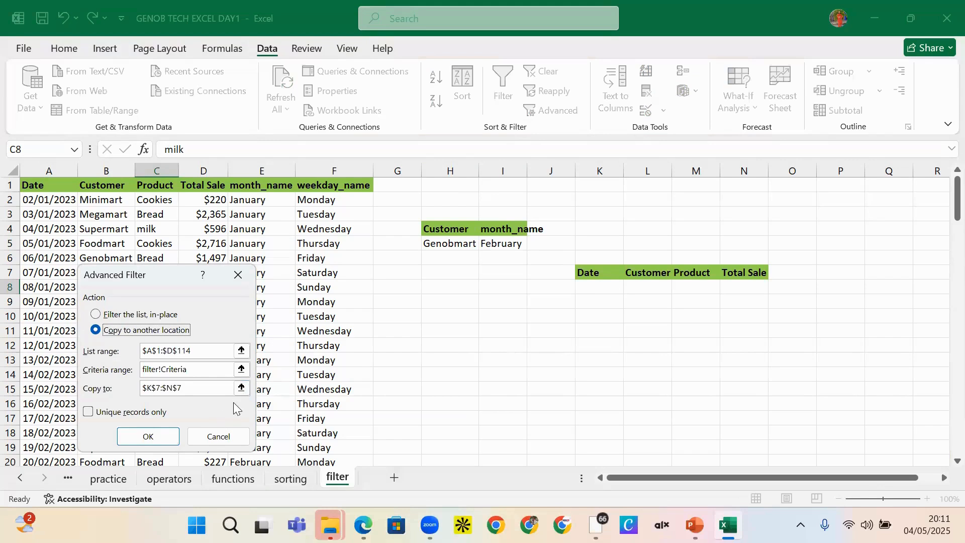
{"action": "left_click", "coordinate": [241, 388]}
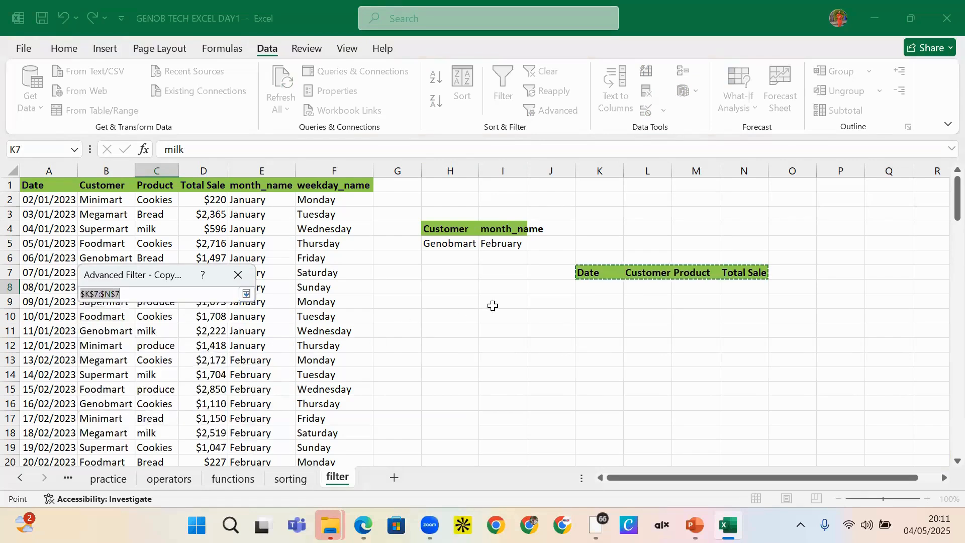
{"action": "left_click", "coordinate": [583, 299]}
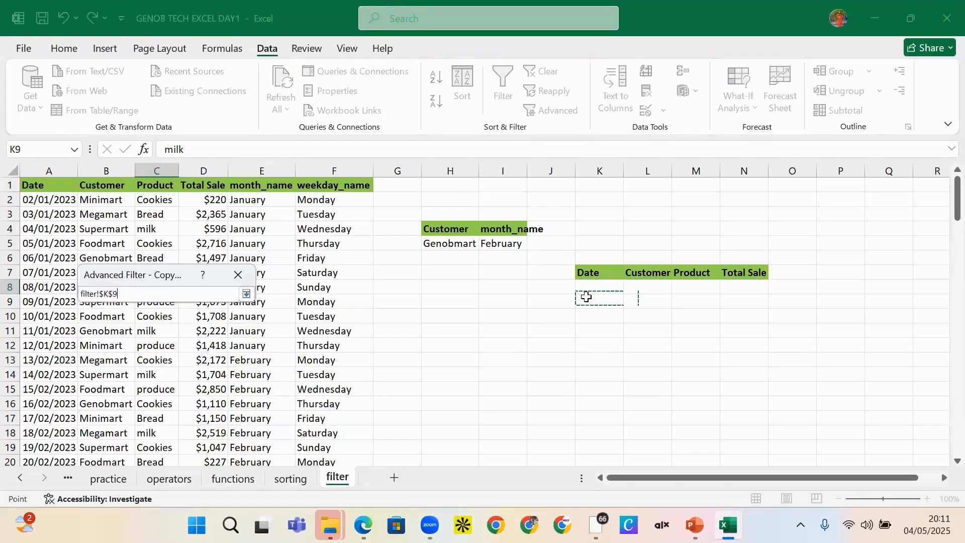
{"action": "left_click", "coordinate": [246, 294]}
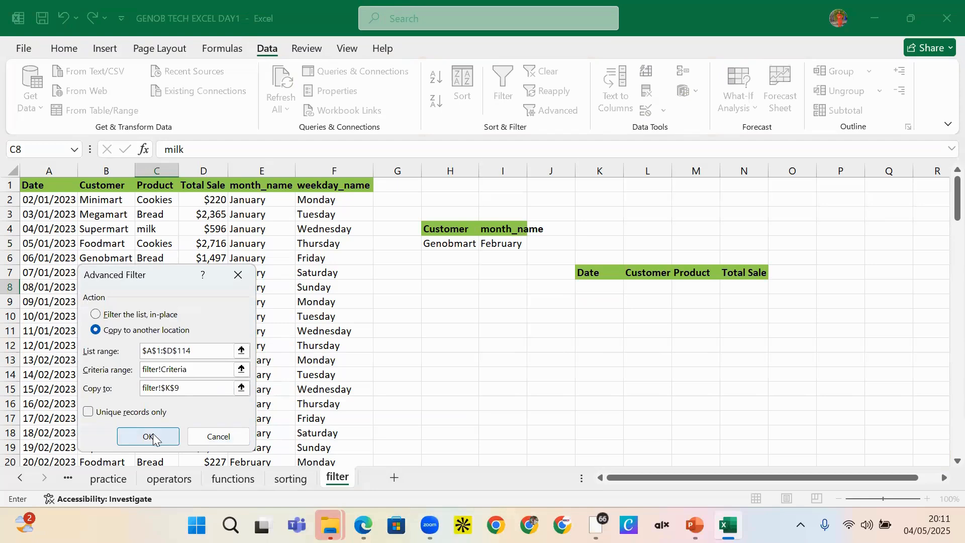
{"action": "left_click", "coordinate": [144, 446]}
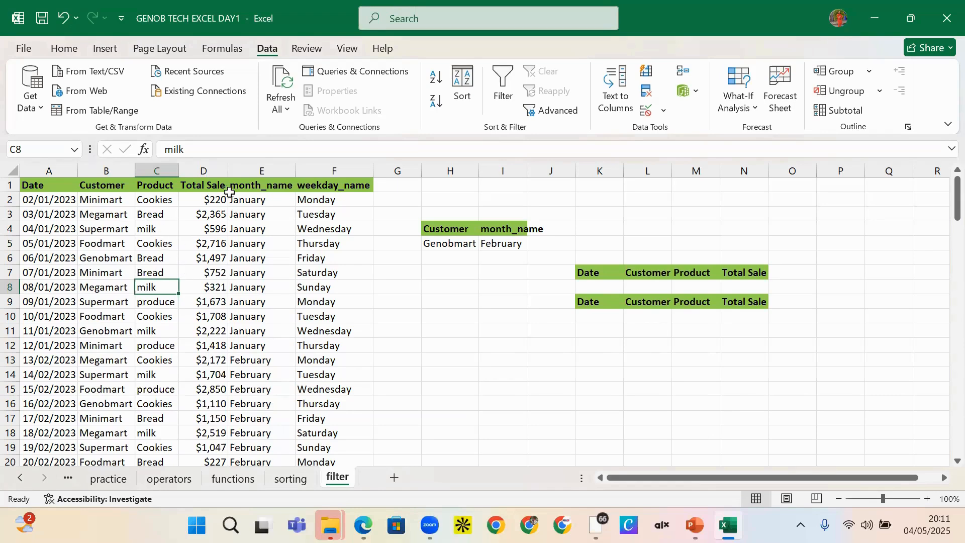
Turn on filtering for the sales table and filter the Customer column to Genobmart only.
{"action": "left_click", "coordinate": [98, 274]}
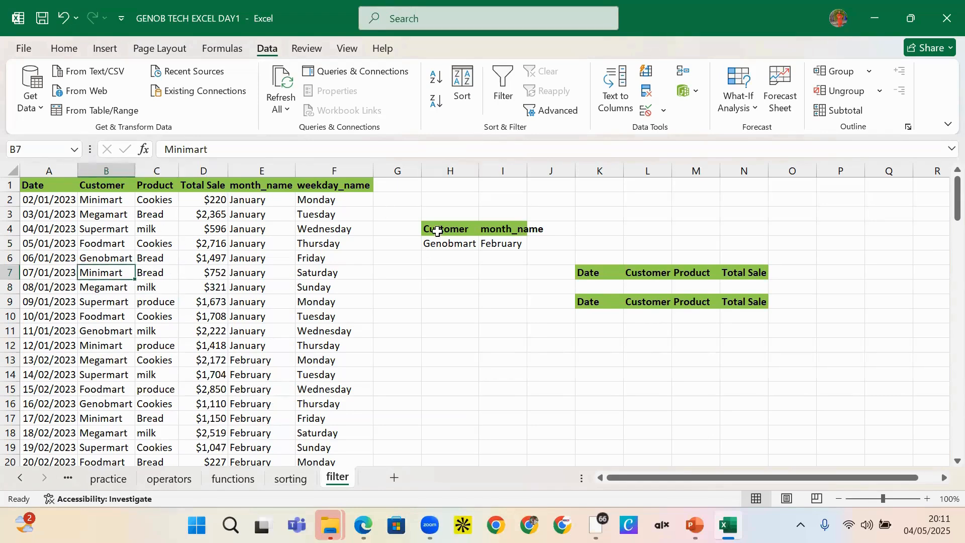
{"action": "left_click", "coordinate": [502, 86]}
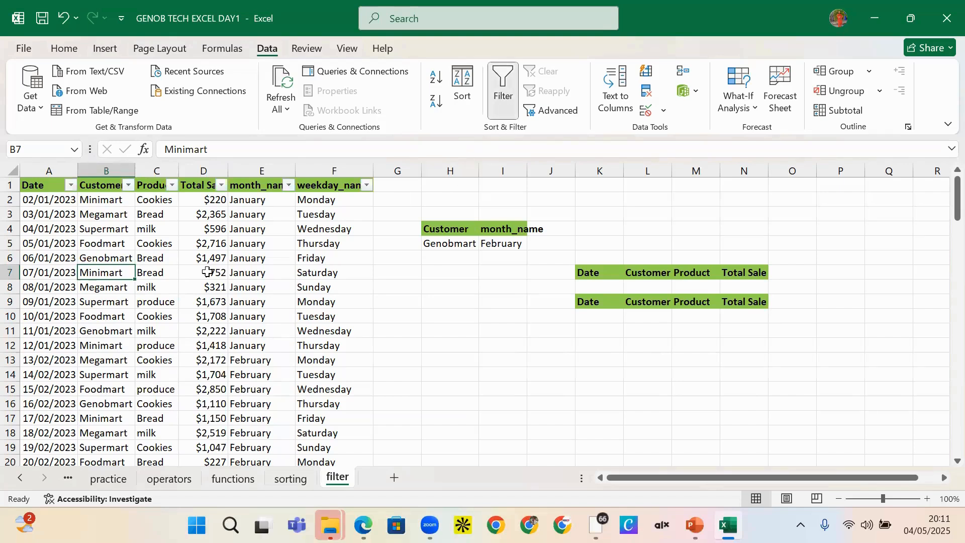
{"action": "left_click", "coordinate": [129, 187]}
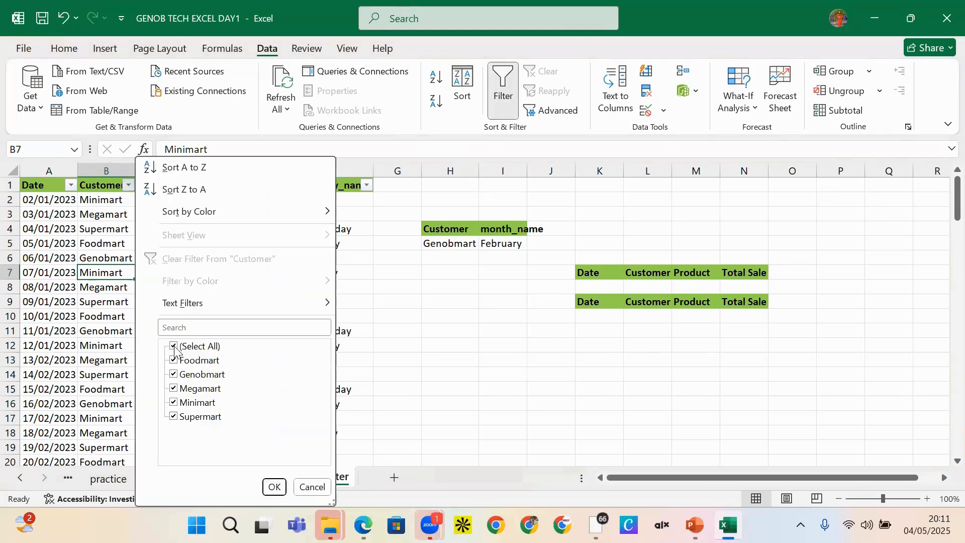
{"action": "left_click", "coordinate": [173, 346]}
{"action": "left_click", "coordinate": [173, 375]}
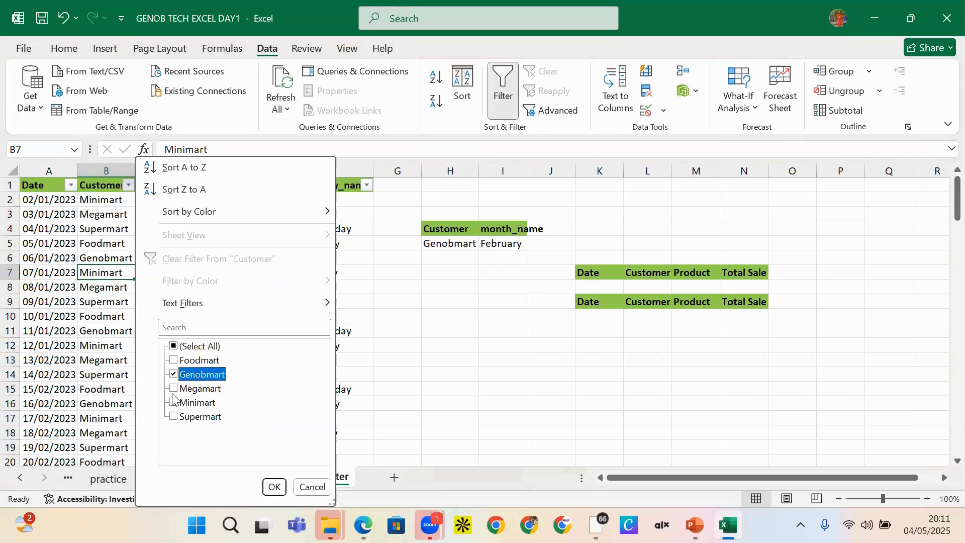
{"action": "left_click", "coordinate": [274, 488]}
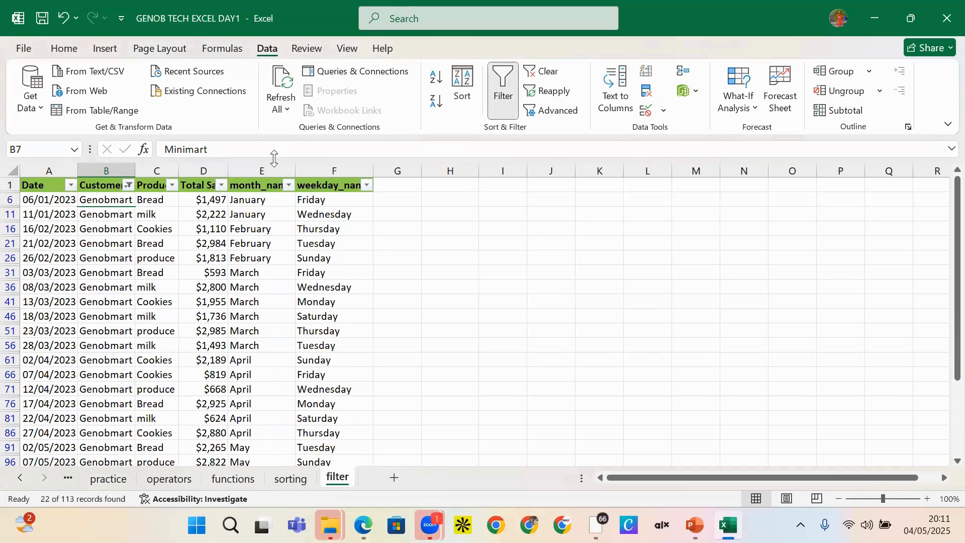
Filter the month_name column to February only.
{"action": "left_click", "coordinate": [289, 186]}
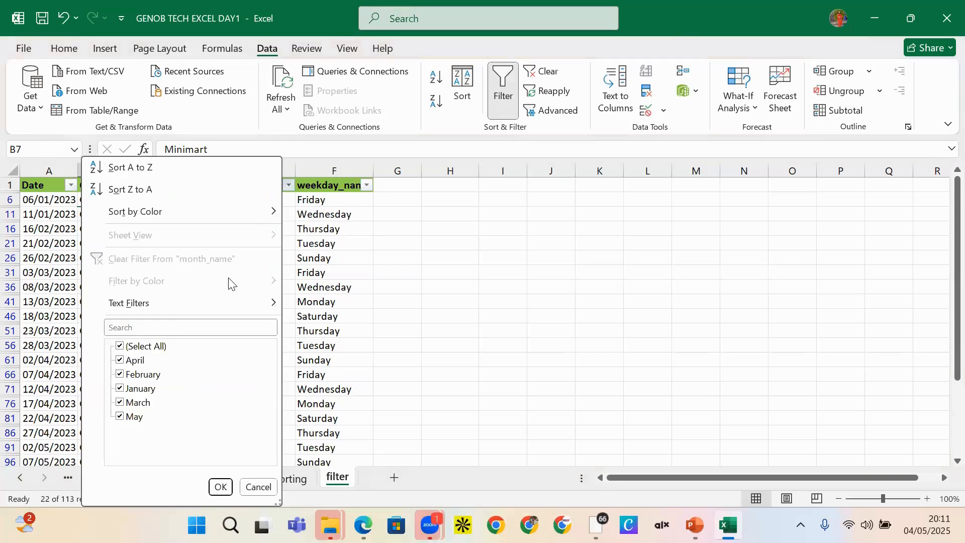
{"action": "left_click", "coordinate": [120, 347]}
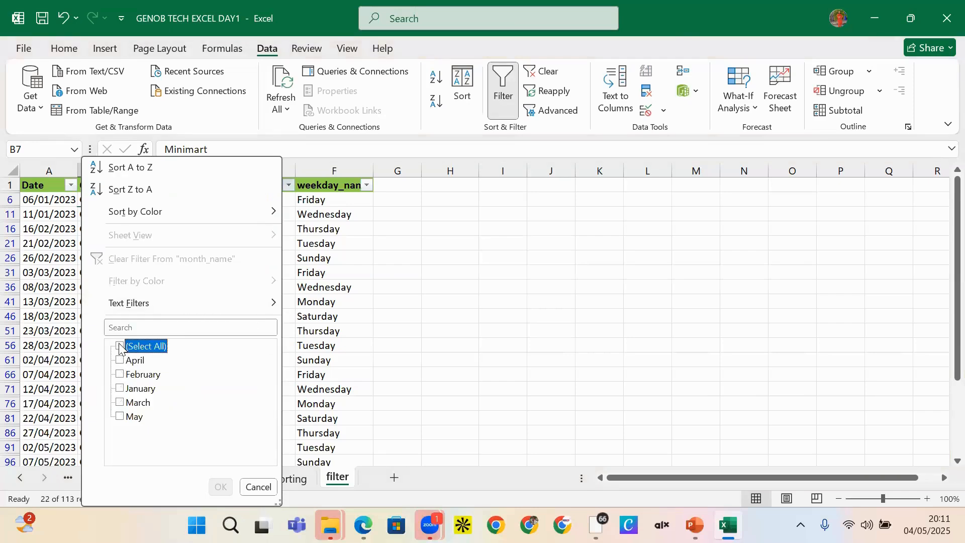
{"action": "left_click", "coordinate": [120, 375]}
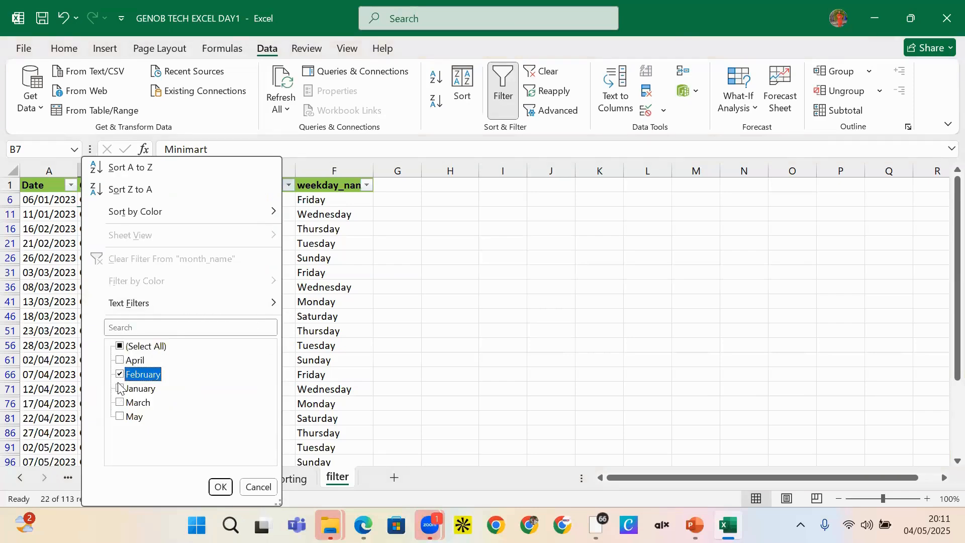
{"action": "left_click", "coordinate": [221, 488]}
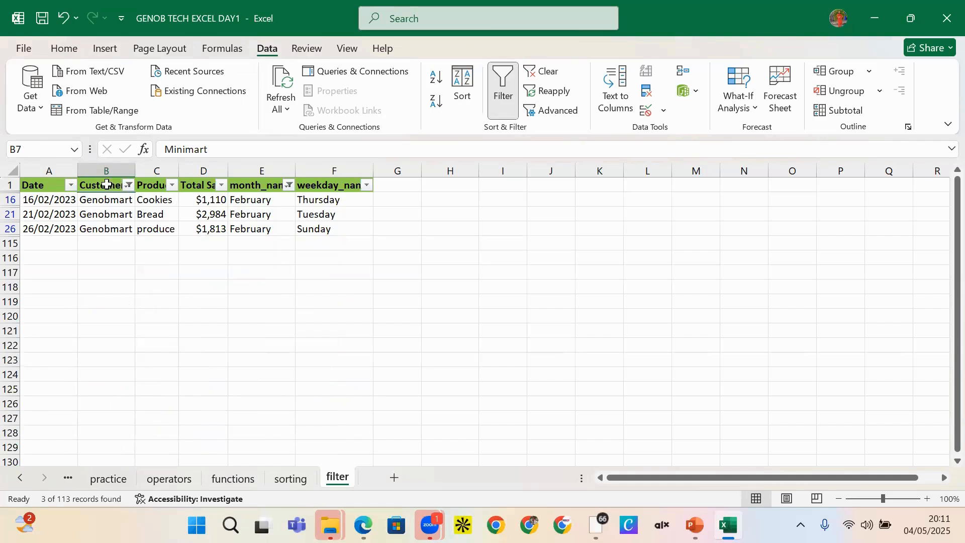
Undo the Customer and month_name column filters on the sales table.
{"action": "key", "text": "ctrl+z"}
{"action": "scroll", "coordinate": [97, 271], "scroll_direction": "up", "scroll_amount": 1}
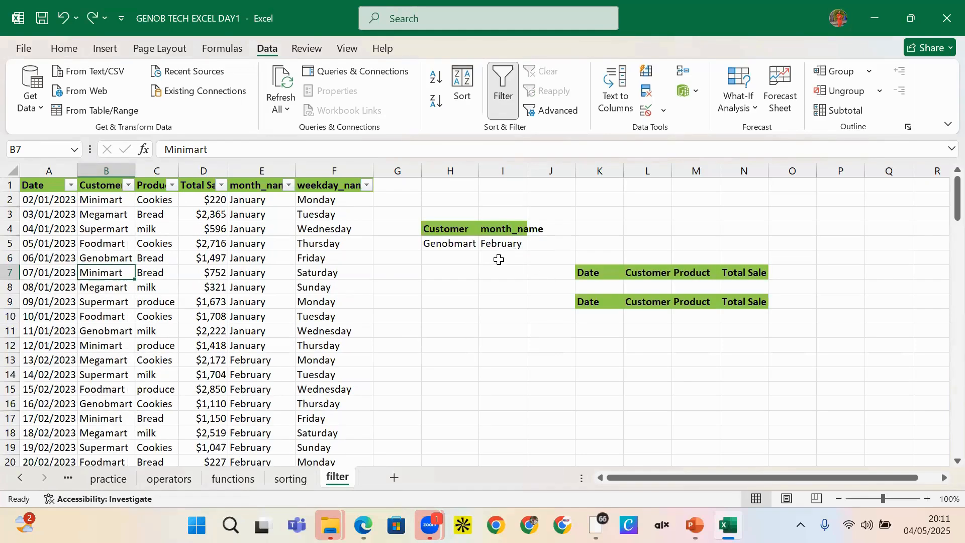
{"action": "left_click", "coordinate": [493, 289]}
{"action": "left_click", "coordinate": [759, 231]}
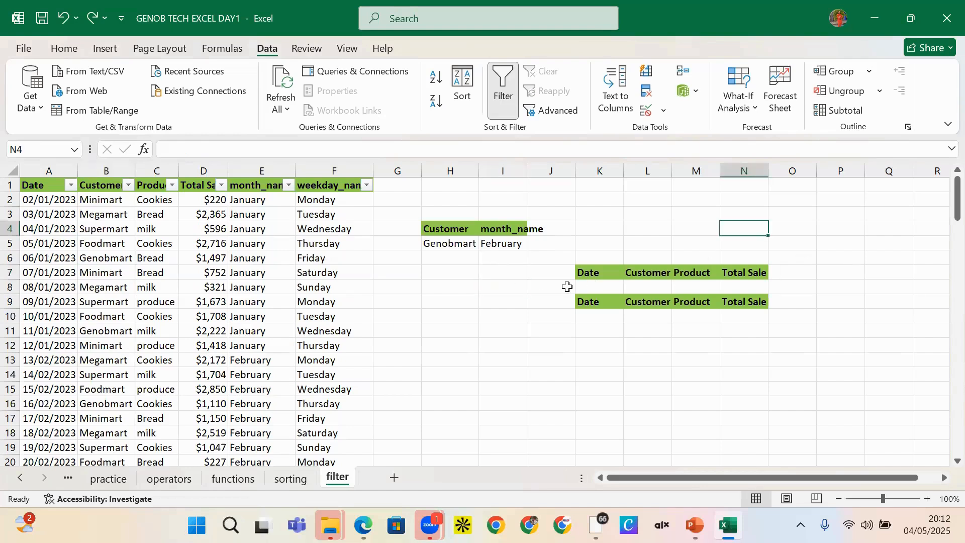
{"action": "left_click", "coordinate": [505, 287]}
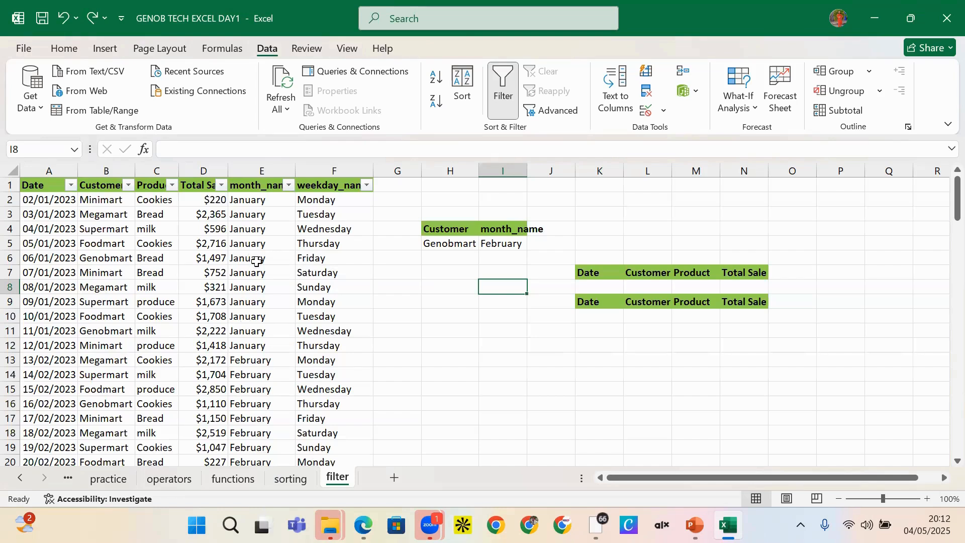
Run an in-place Advanced Filter on A1:F114 with H4:I5 as the criteria range, and undo it.
{"action": "left_click", "coordinate": [183, 259]}
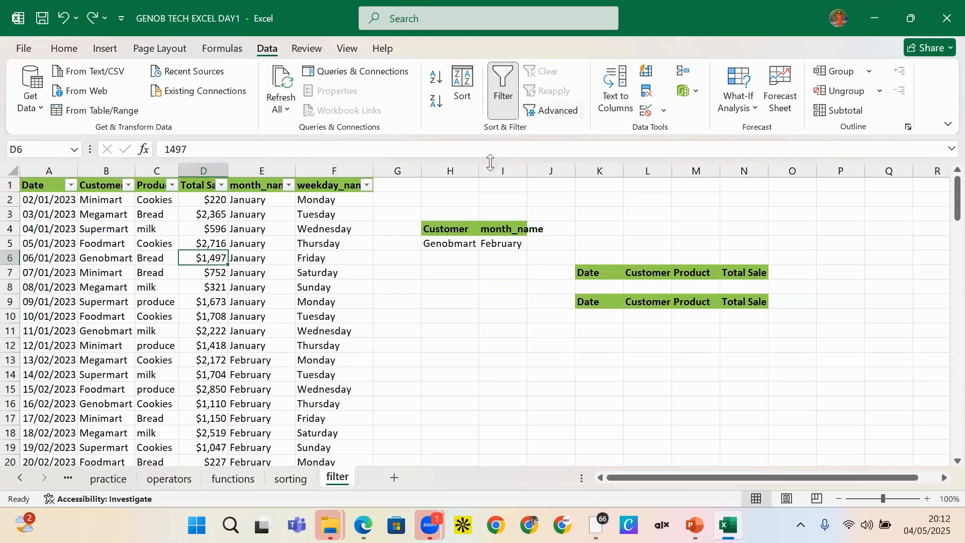
{"action": "left_click", "coordinate": [237, 254]}
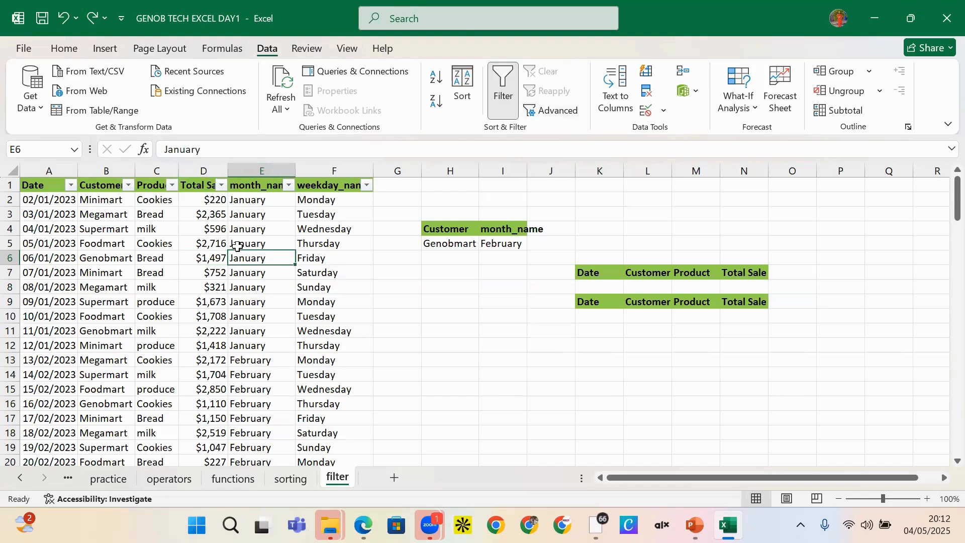
{"action": "left_click", "coordinate": [551, 112]}
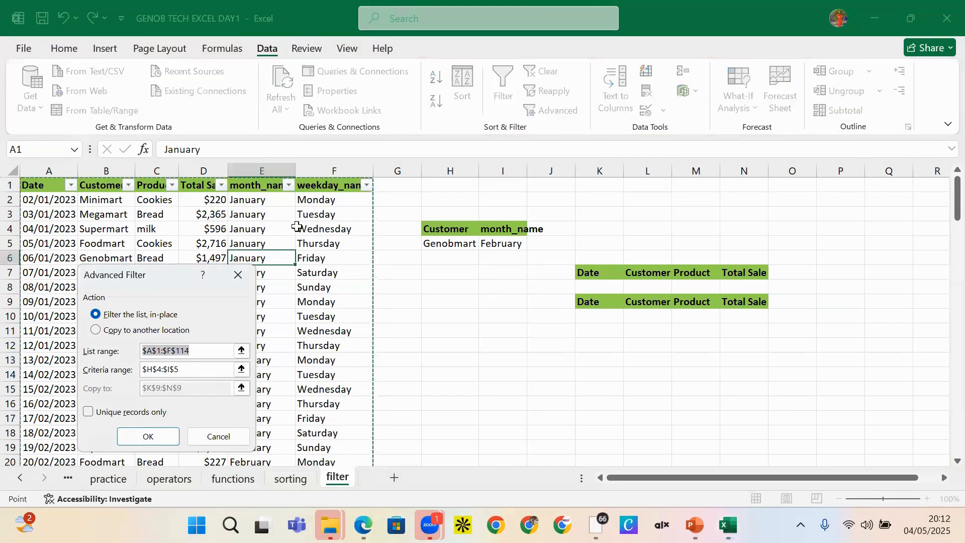
{"action": "left_click", "coordinate": [148, 436]}
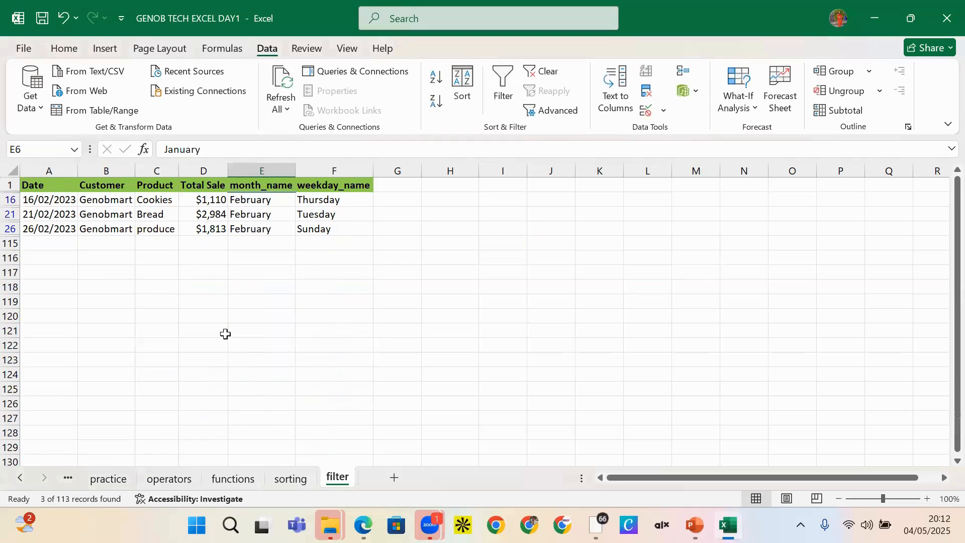
{"action": "key", "text": "ctrl+z"}
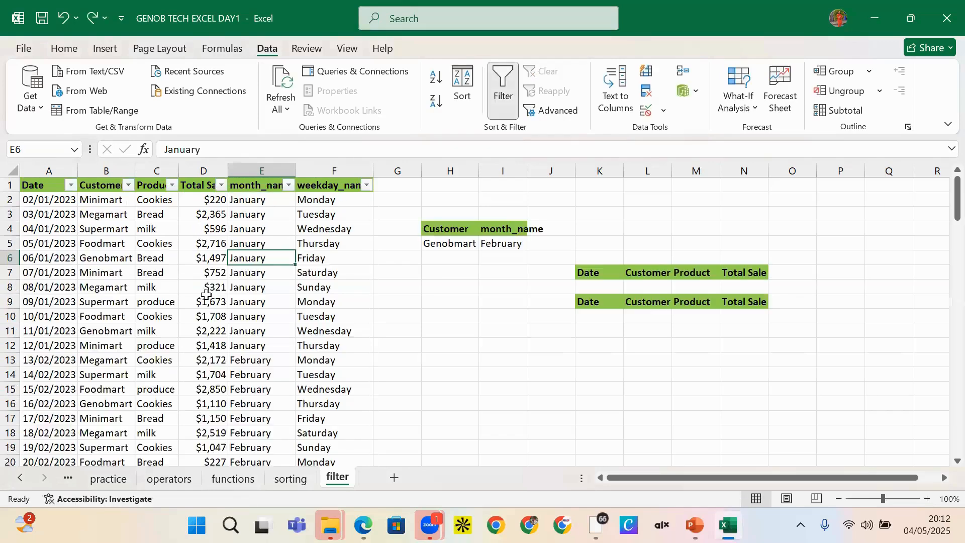
Run the Advanced Filter on A1:F114 with criteria H4:I5, copying the results to K9:N9, and AutoFit column K.
{"action": "left_click", "coordinate": [556, 113]}
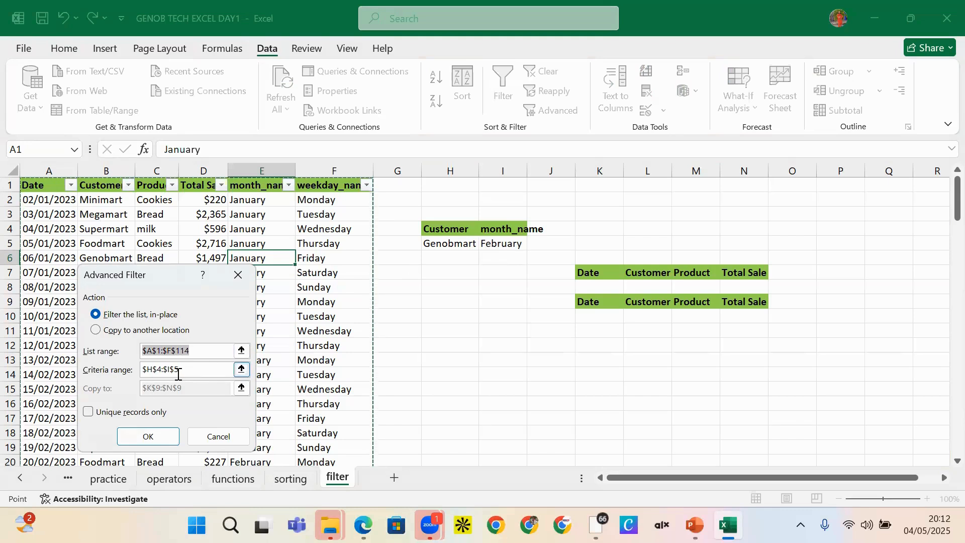
{"action": "left_click", "coordinate": [129, 336]}
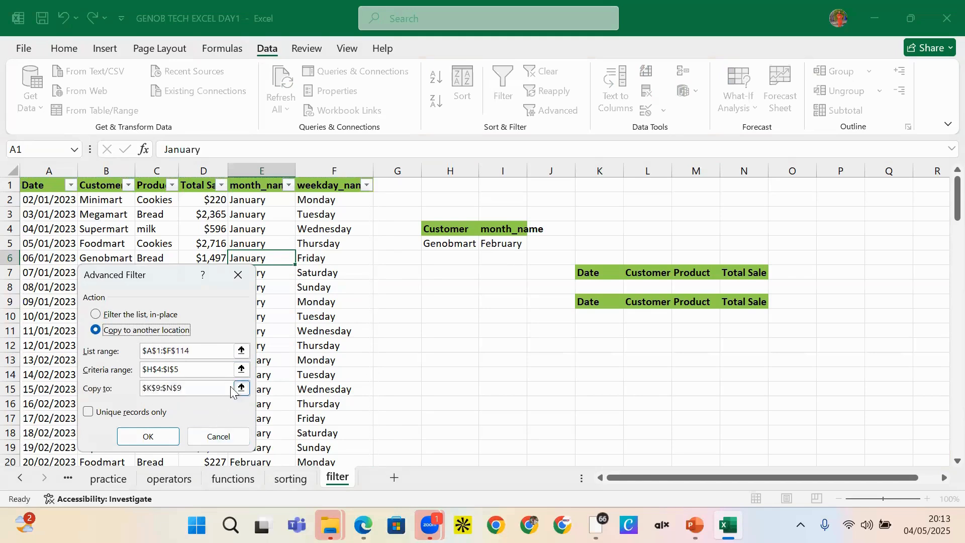
{"action": "left_click", "coordinate": [242, 393]}
{"action": "left_click", "coordinate": [242, 393]}
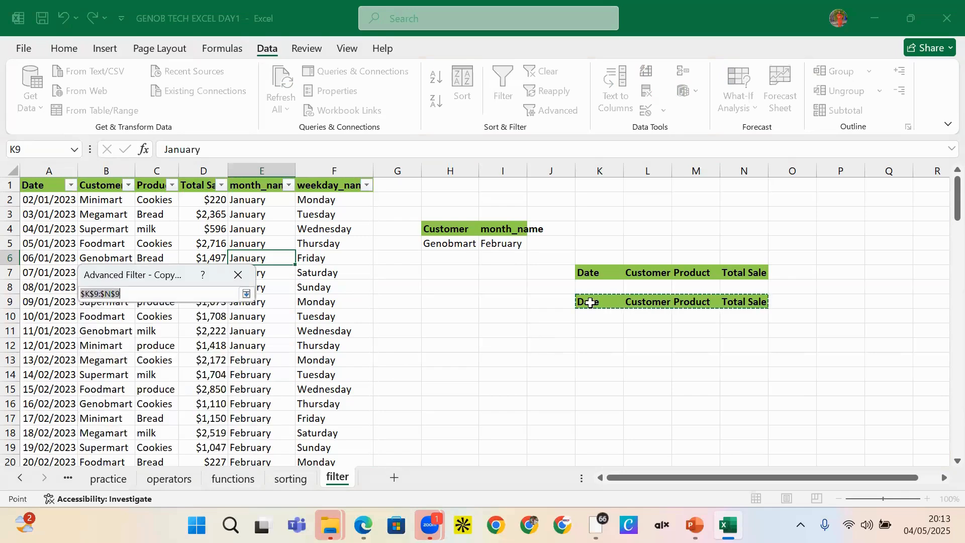
{"action": "left_click", "coordinate": [246, 294]}
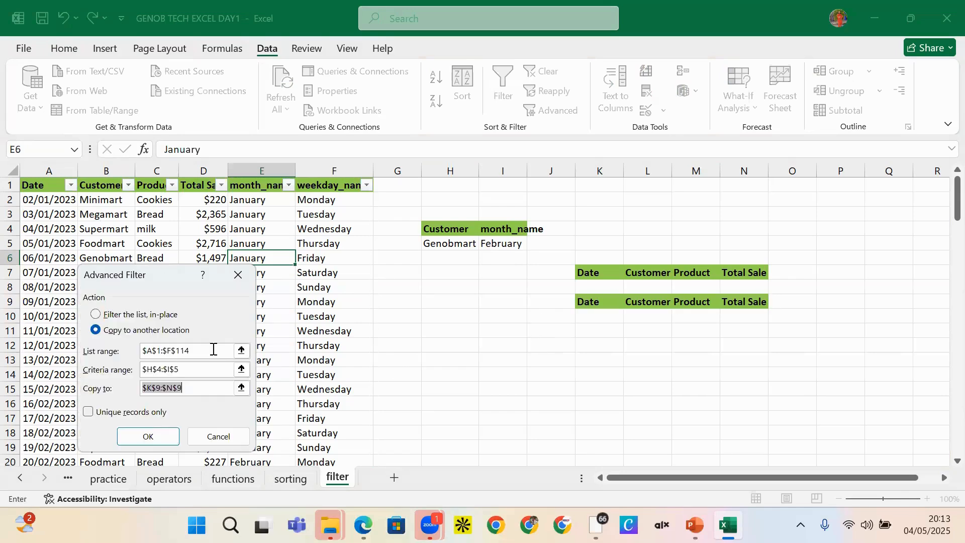
{"action": "left_click", "coordinate": [157, 438]}
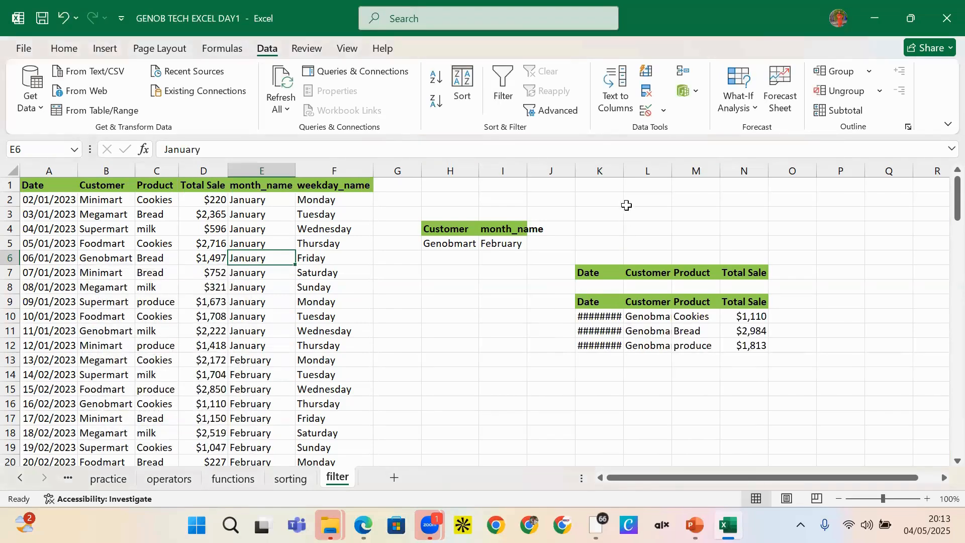
{"action": "double_click", "coordinate": [626, 173]}
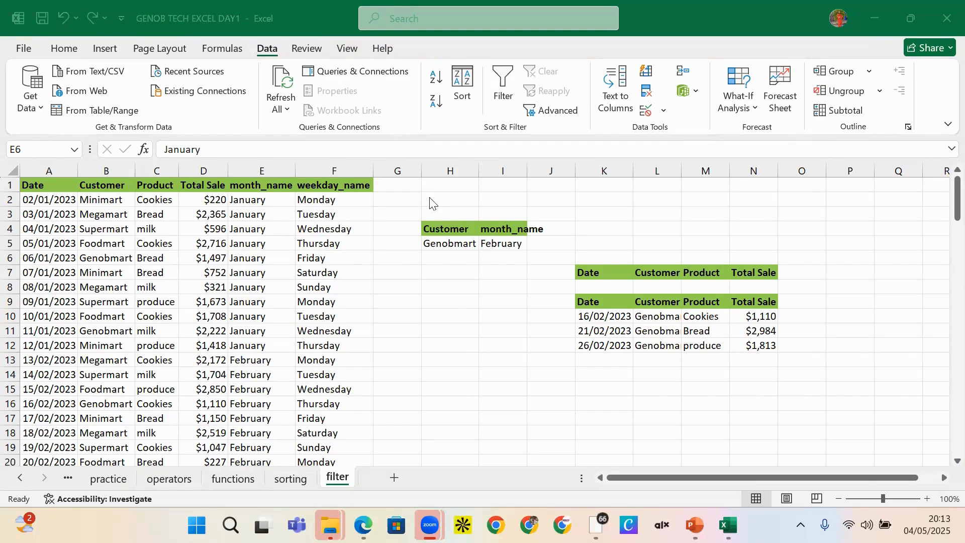
Clear all contents and formatting from G3:O14, which holds the criteria and extracted results.
{"action": "left_click", "coordinate": [412, 212]}
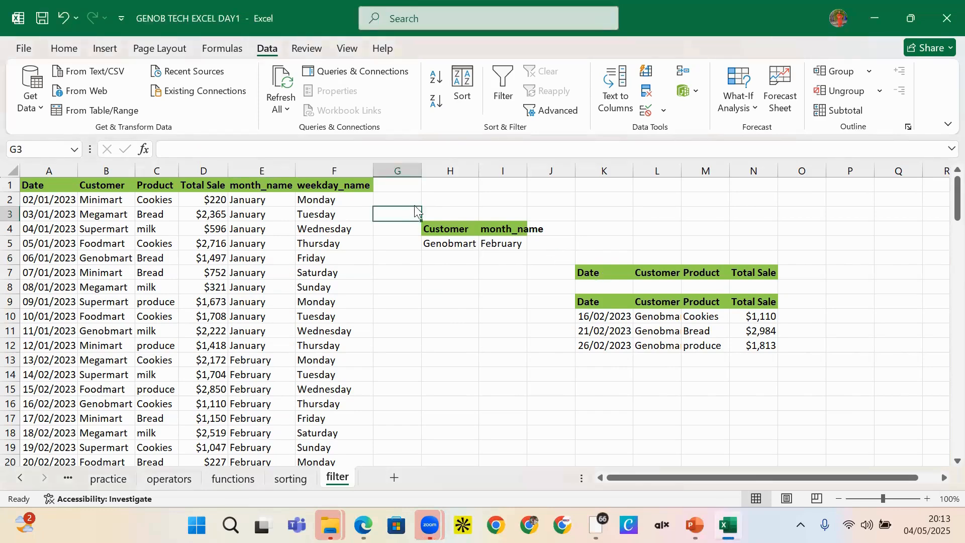
{"action": "left_click_drag", "start_coordinate": [437, 196], "coordinate": [732, 352]}
{"action": "left_click", "coordinate": [734, 358]}
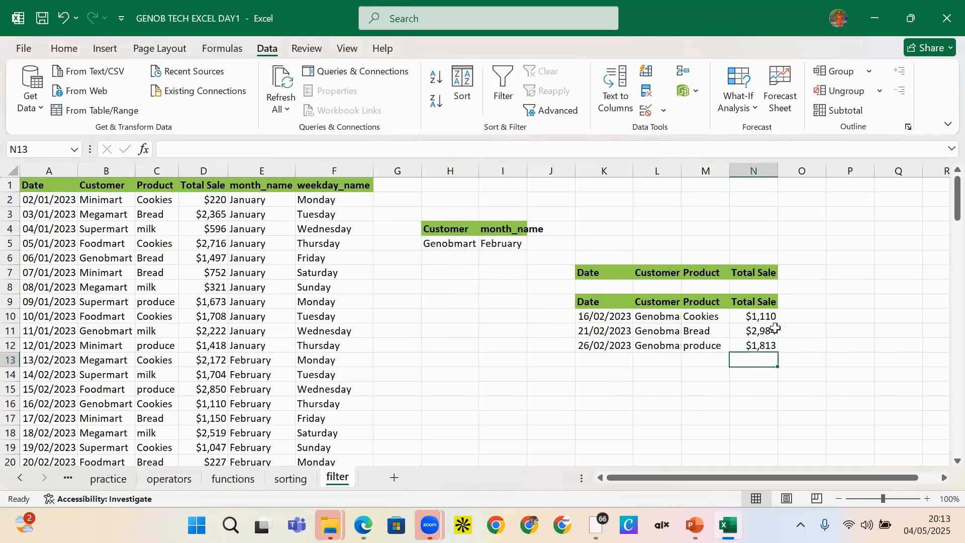
{"action": "left_click_drag", "start_coordinate": [817, 373], "coordinate": [416, 215]}
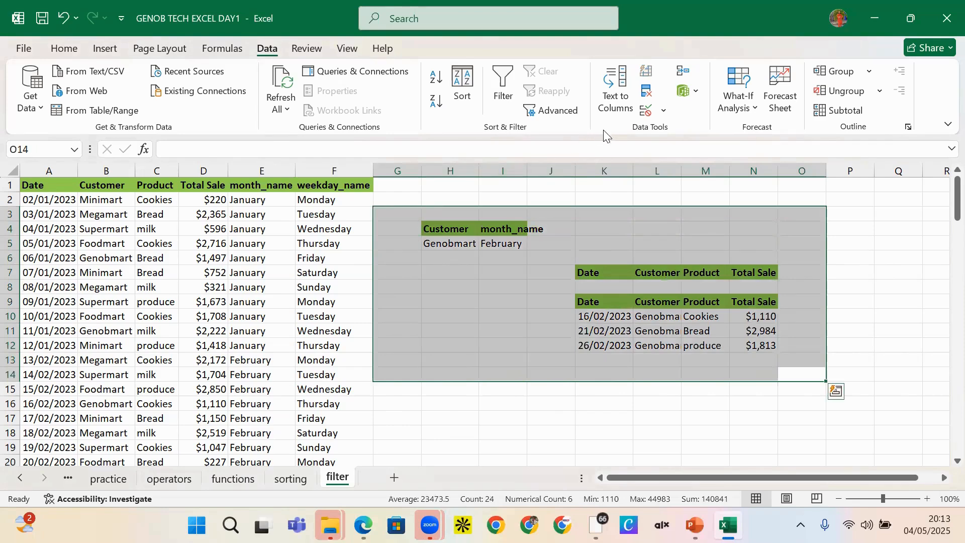
{"action": "left_click", "coordinate": [70, 48]}
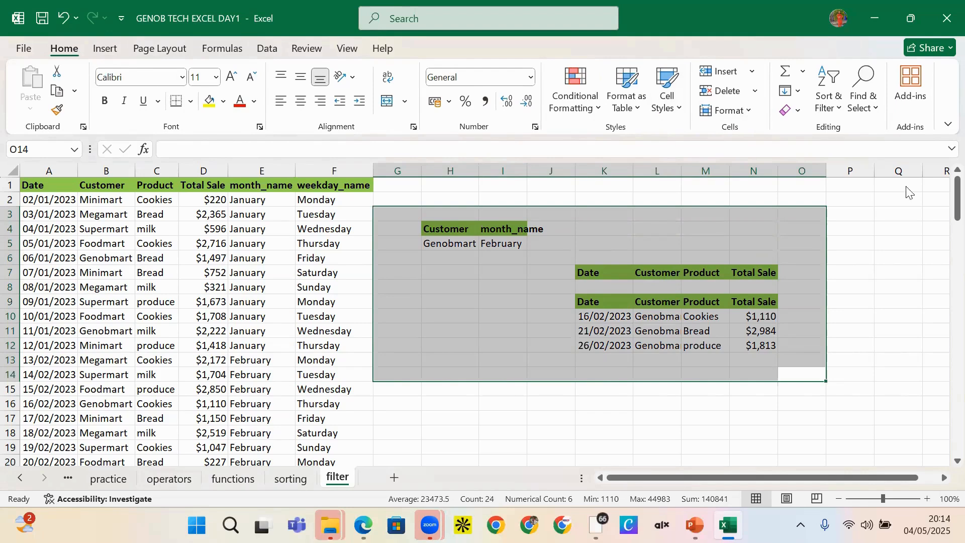
{"action": "left_click", "coordinate": [789, 112]}
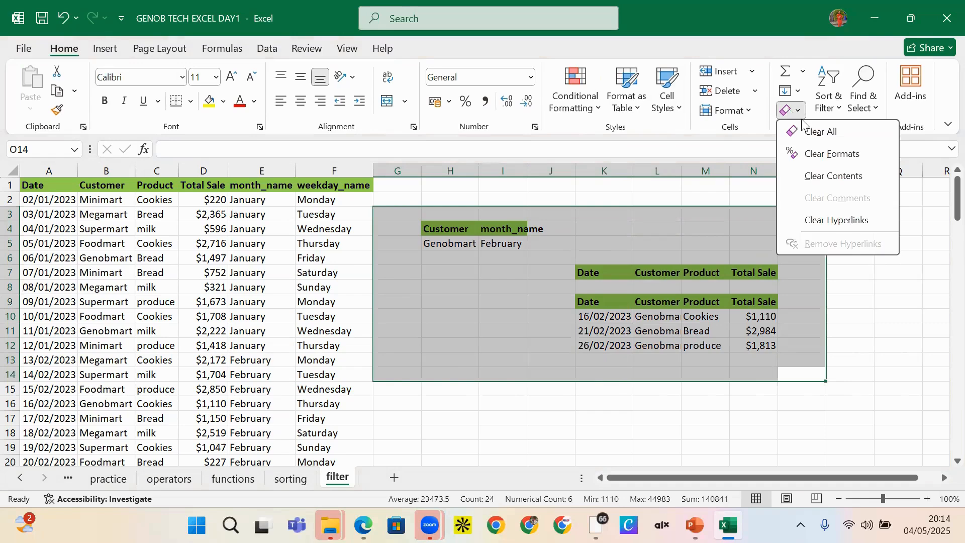
{"action": "left_click", "coordinate": [817, 132]}
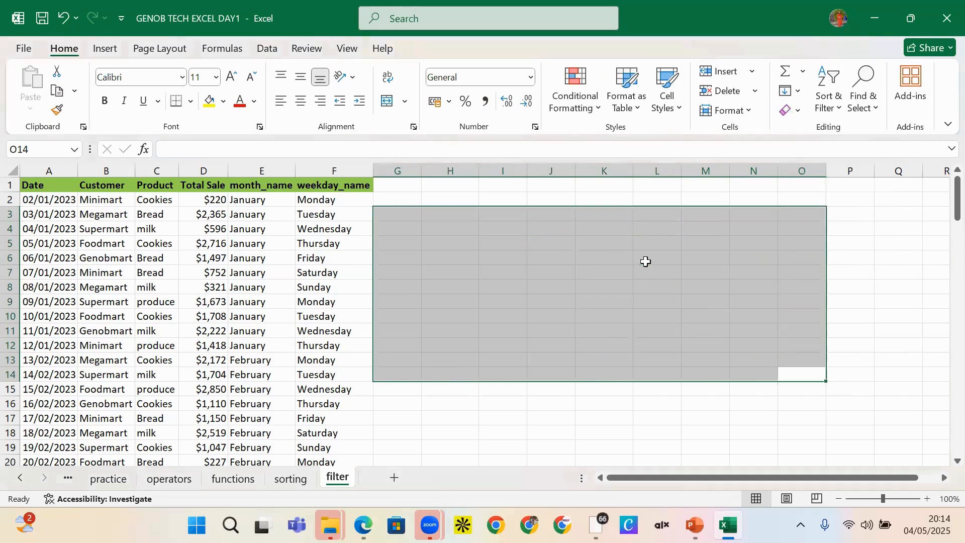
{"action": "left_click", "coordinate": [433, 283]}
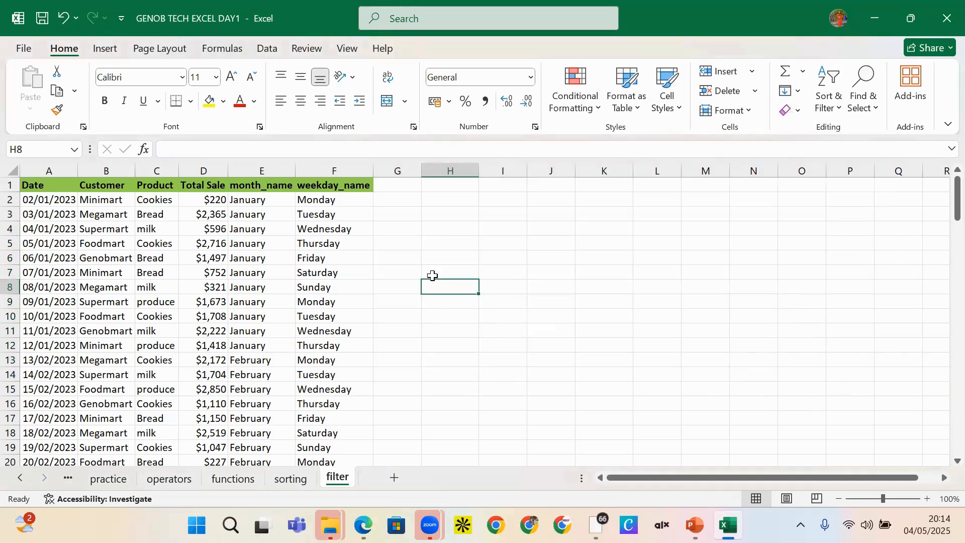
{"action": "left_click", "coordinate": [395, 229]}
{"action": "left_click", "coordinate": [476, 268]}
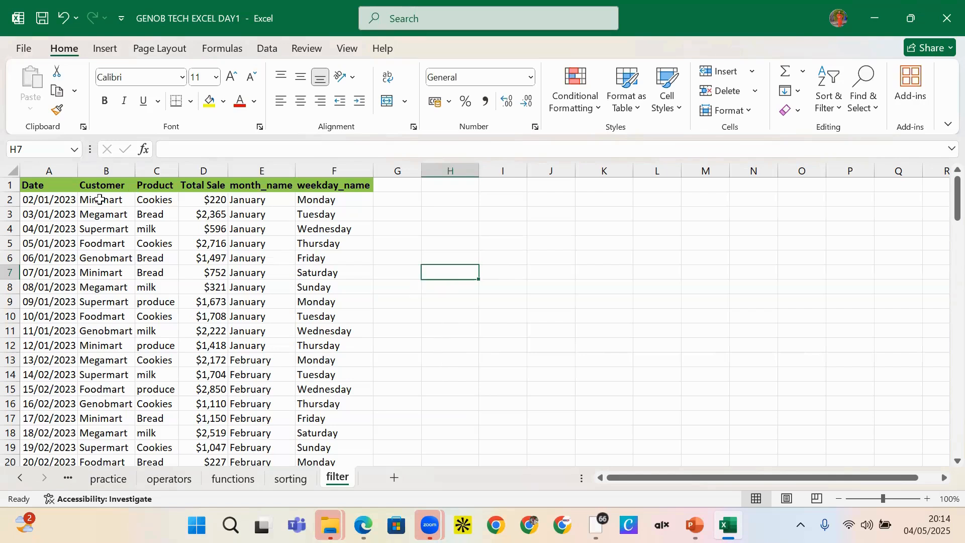
{"action": "left_click", "coordinate": [97, 258]}
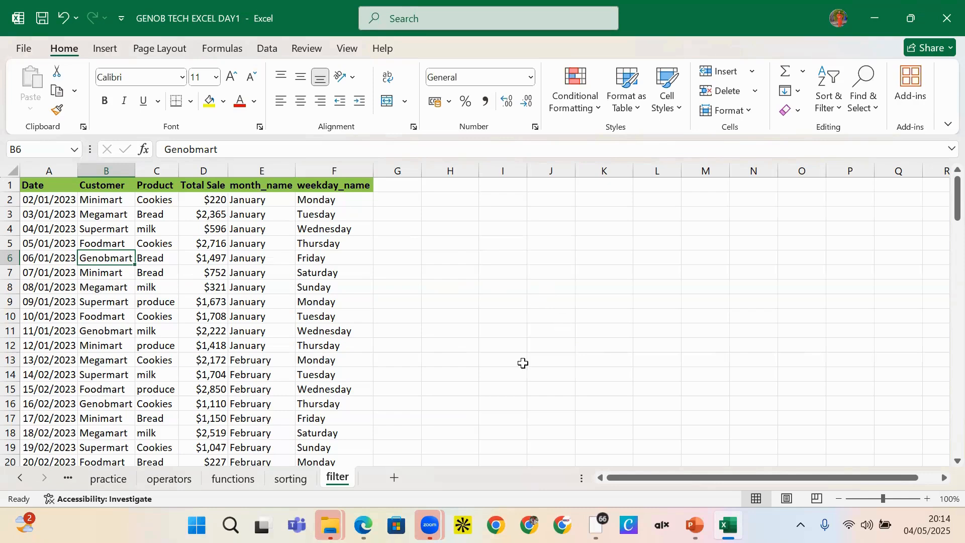
{"action": "left_click", "coordinate": [266, 48]}
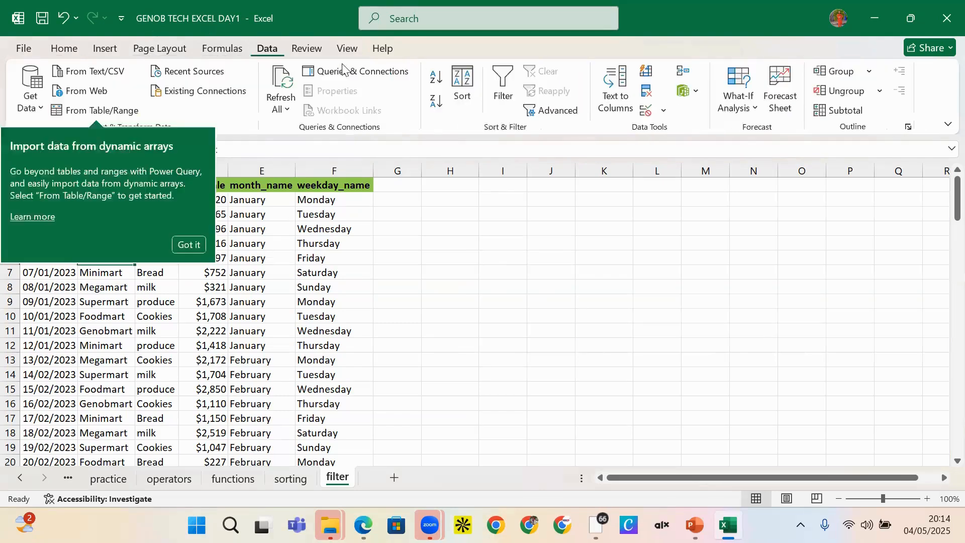
{"action": "left_click", "coordinate": [557, 111]}
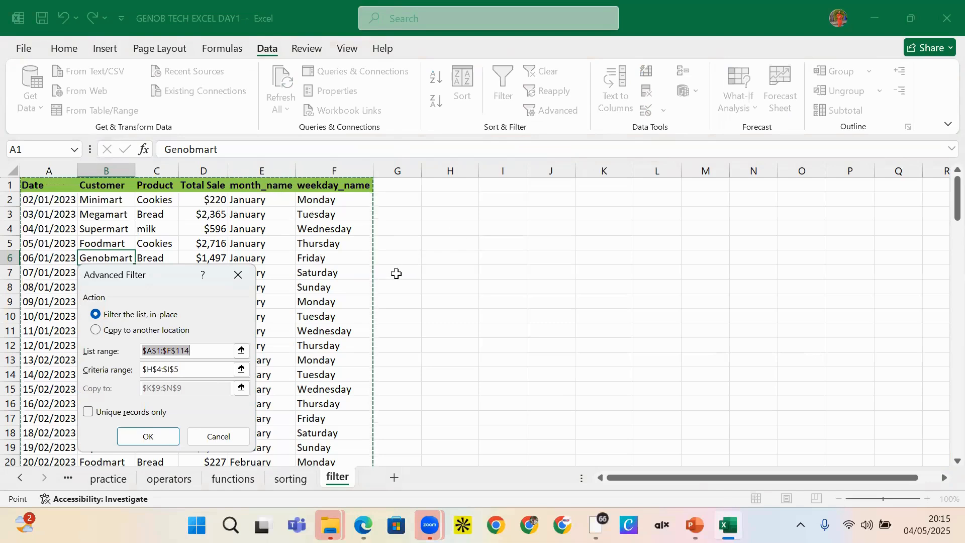
{"action": "left_click", "coordinate": [161, 357]}
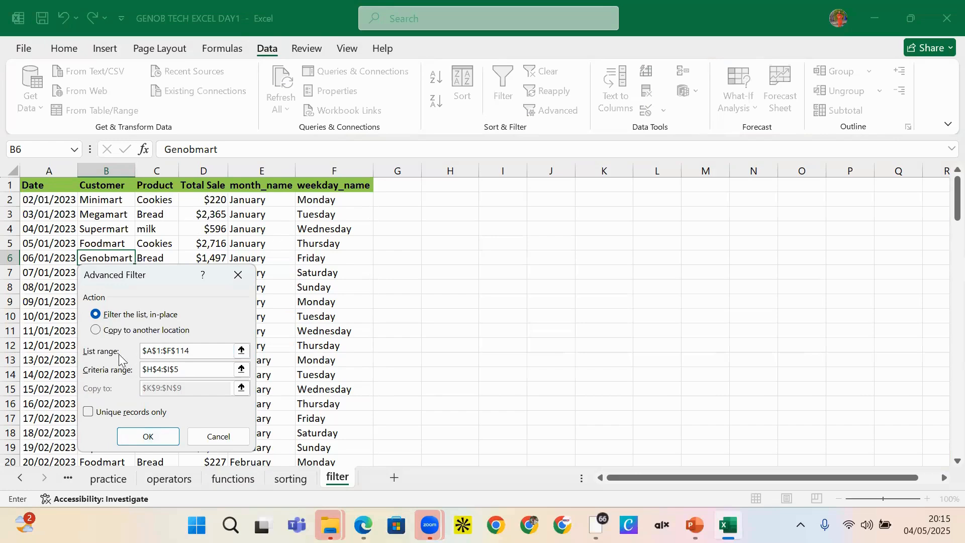
{"action": "left_click", "coordinate": [204, 373]}
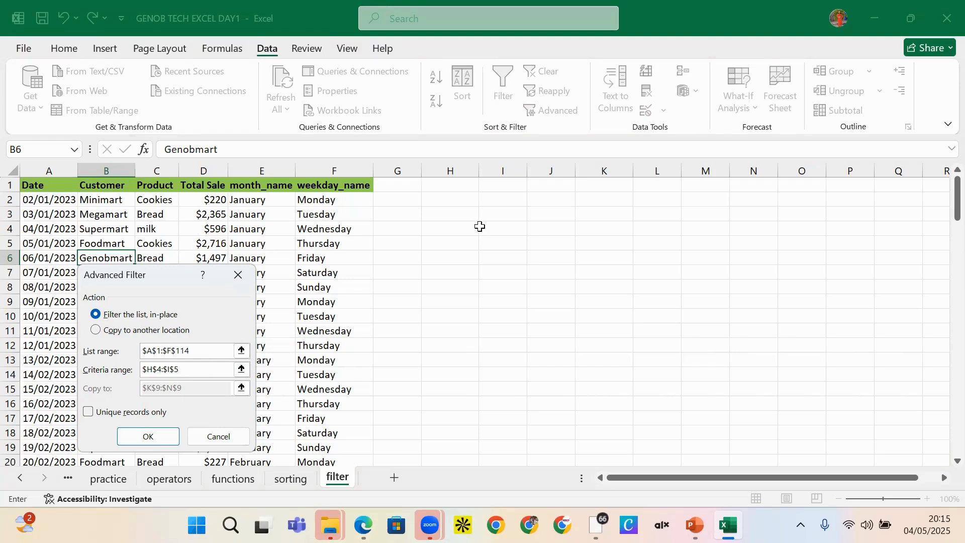
{"action": "left_click", "coordinate": [223, 439]}
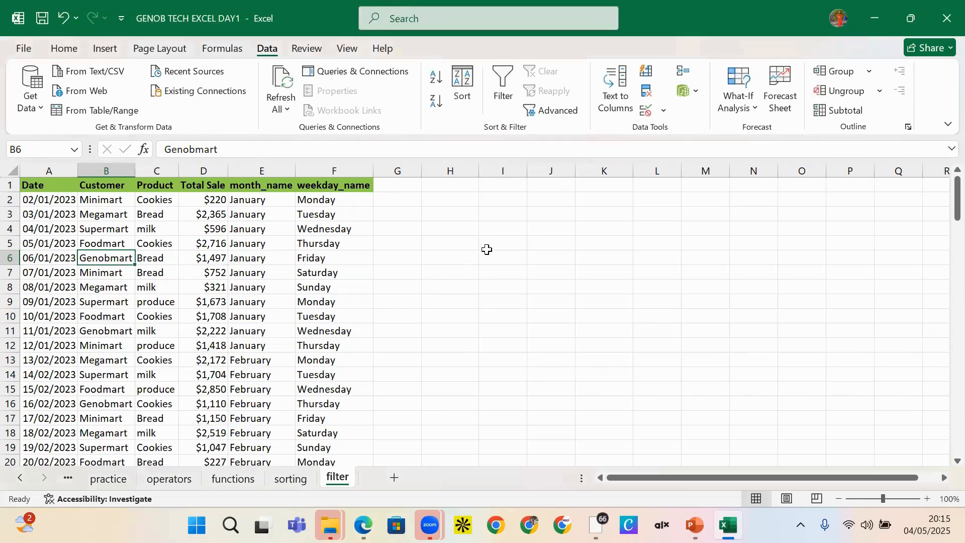
Start a criteria block by copying the Customer header to I3 and Megamart to I4.
{"action": "left_click", "coordinate": [112, 188]}
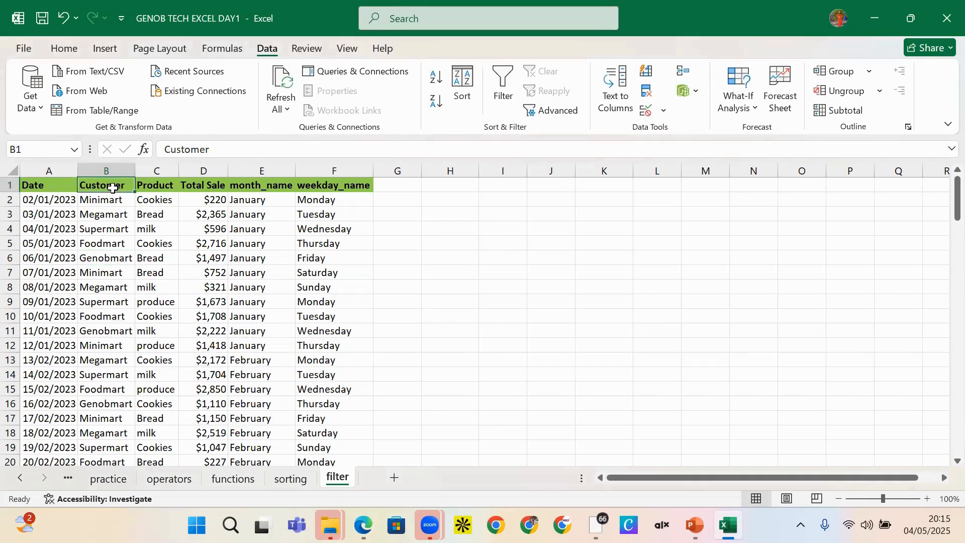
{"action": "key", "text": "ctrl+c"}
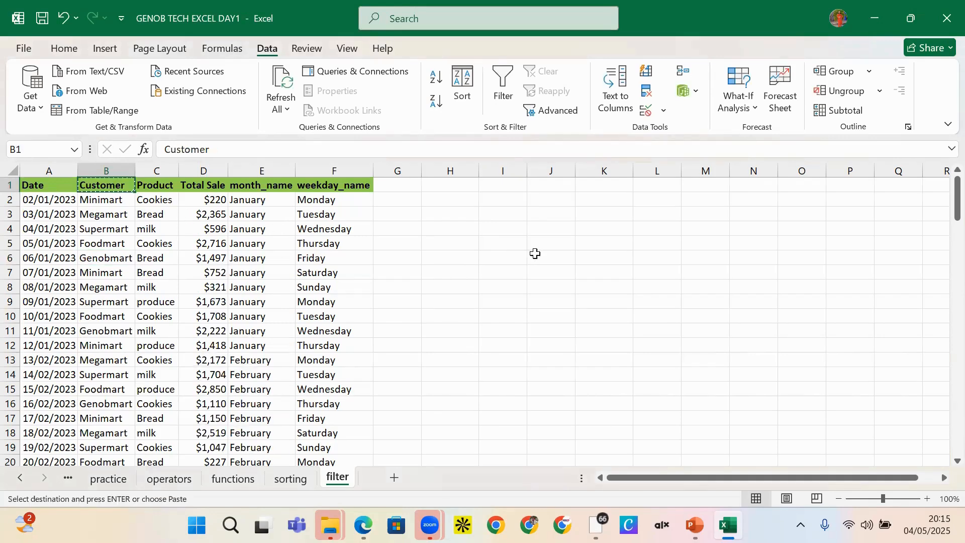
{"action": "left_click", "coordinate": [484, 218]}
{"action": "key", "text": "ctrl+v"}
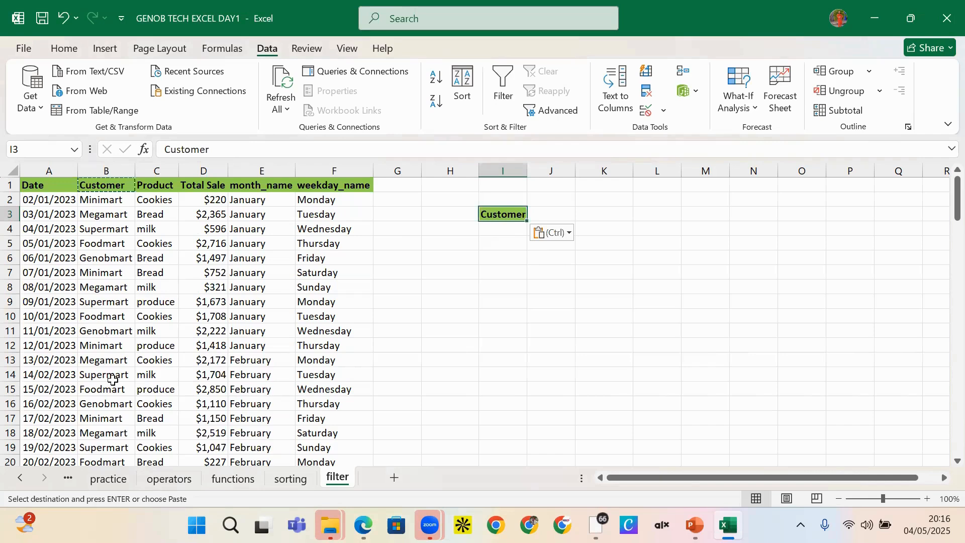
{"action": "left_click", "coordinate": [100, 365]}
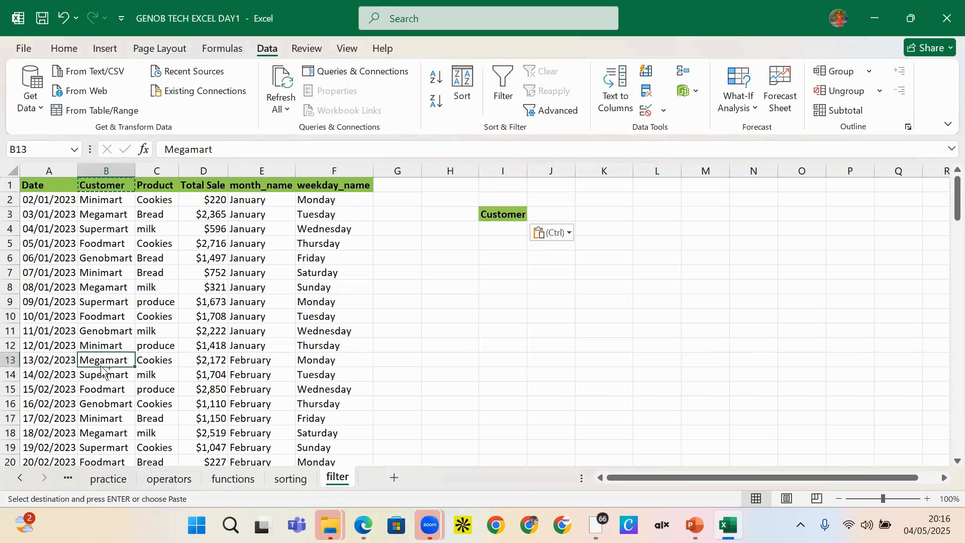
{"action": "key", "text": "ctrl+c"}
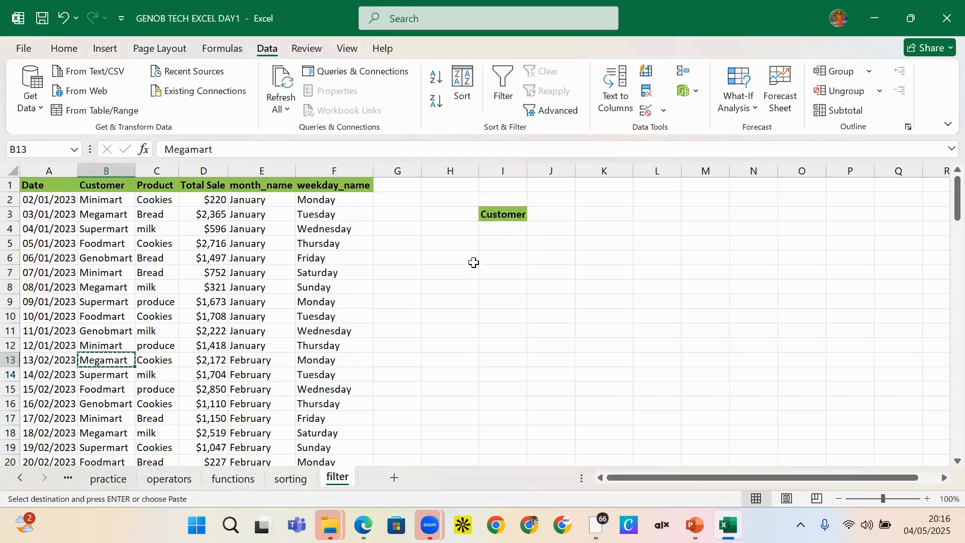
{"action": "left_click", "coordinate": [503, 233]}
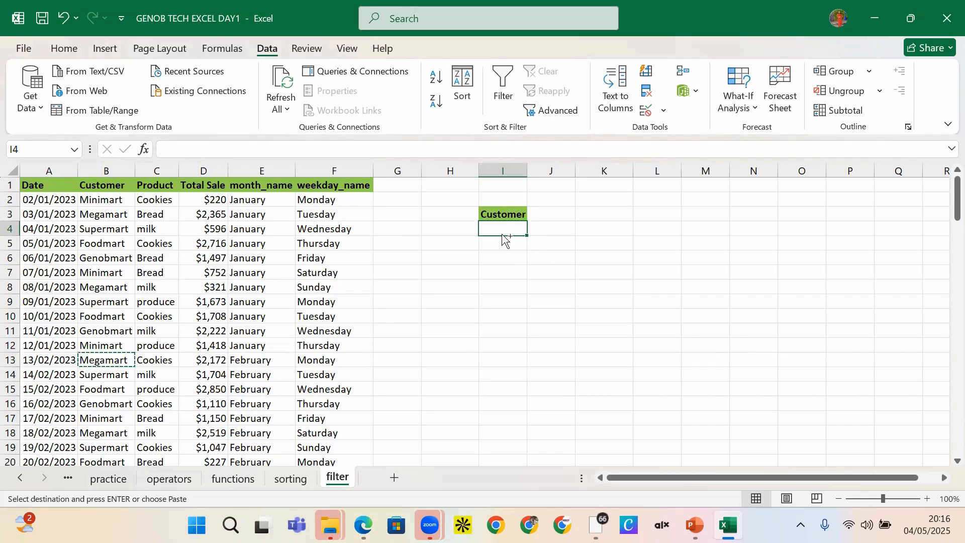
{"action": "key", "text": "ctrl+v"}
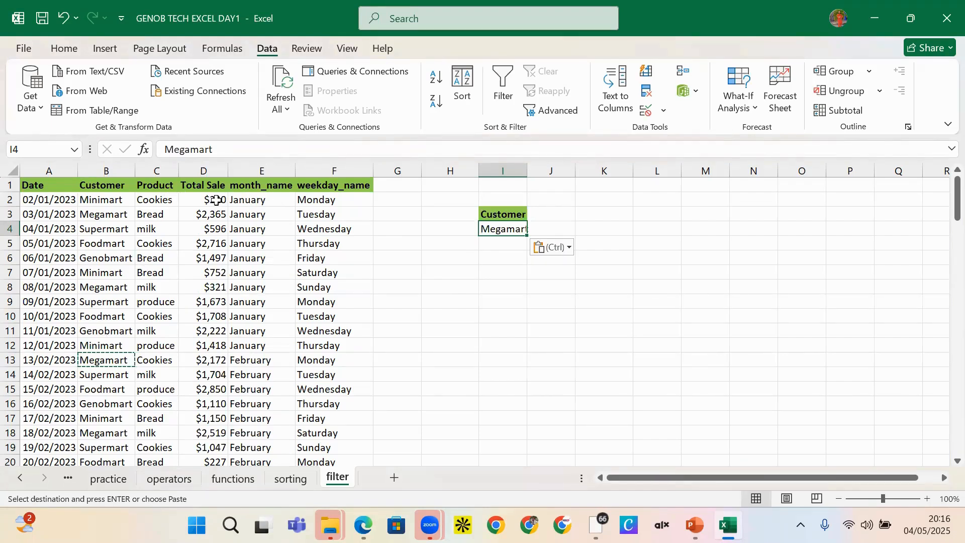
Extend the criteria block by copying the Product header to J3 and Bread to J4.
{"action": "left_click", "coordinate": [162, 189]}
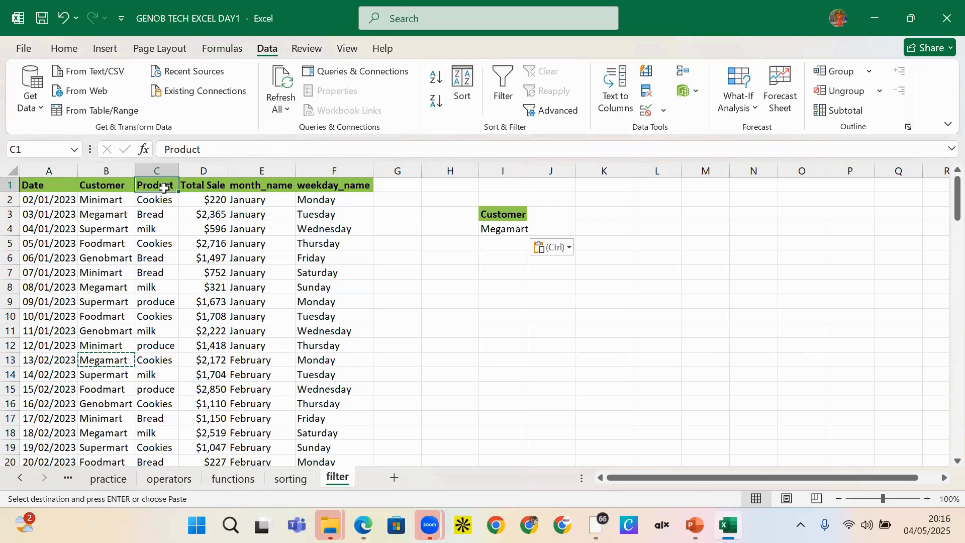
{"action": "key", "text": "ctrl"}
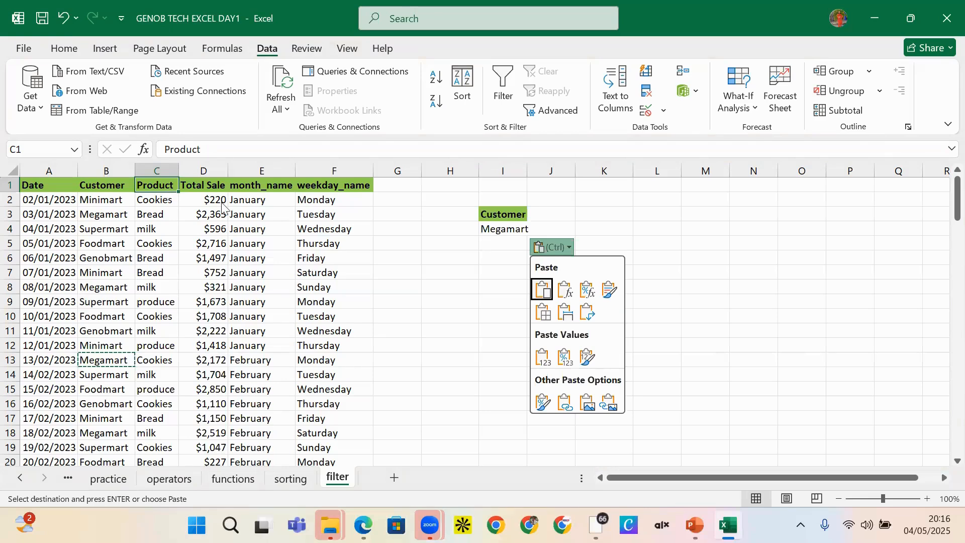
{"action": "double_click", "coordinate": [545, 214]}
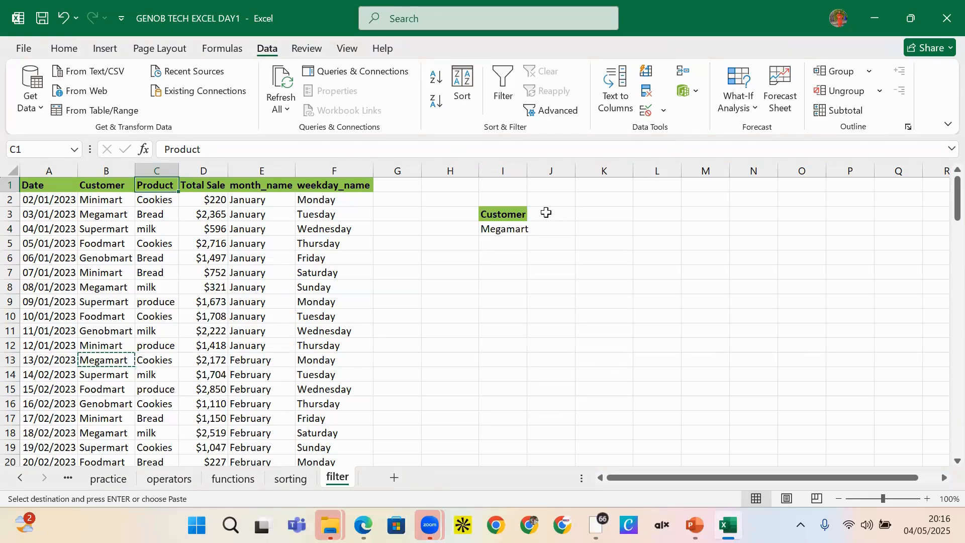
{"action": "left_click", "coordinate": [155, 186]}
{"action": "key", "text": "ctrl+c"}
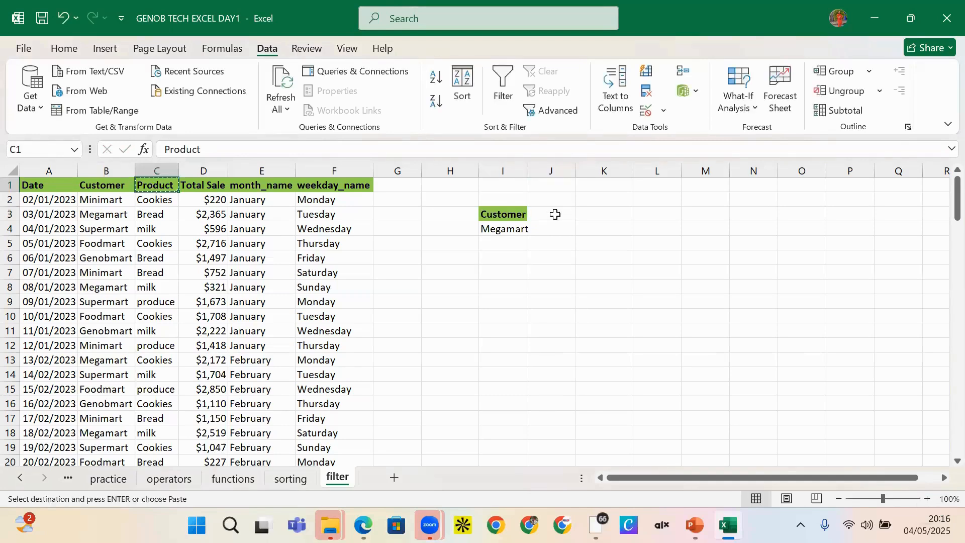
{"action": "left_click", "coordinate": [555, 215]}
{"action": "key", "text": "ctrl+v"}
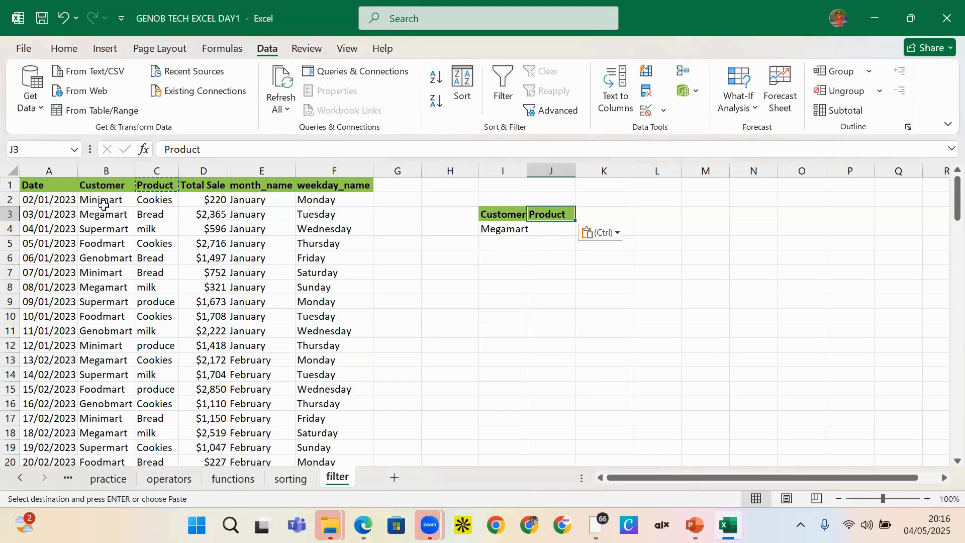
{"action": "left_click", "coordinate": [158, 217]}
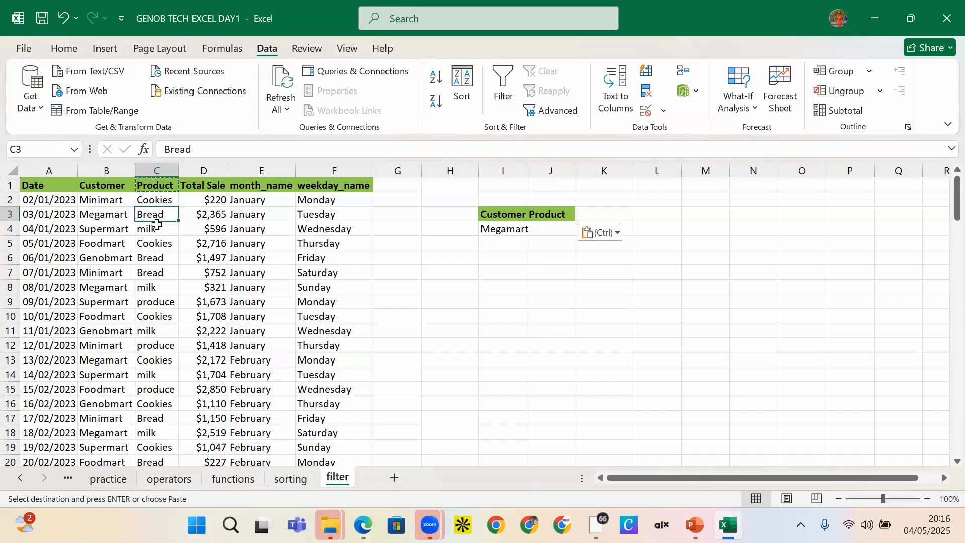
{"action": "key", "text": "ctrl+c"}
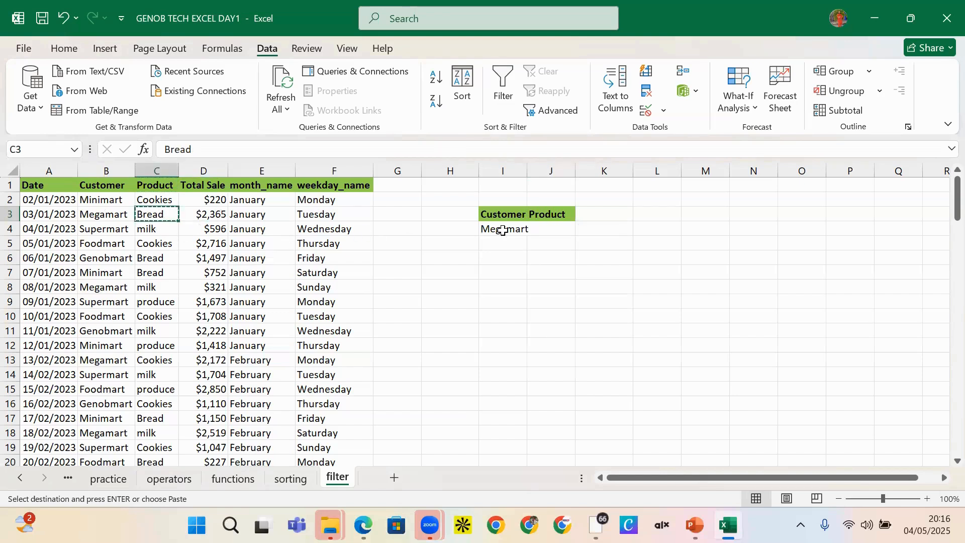
{"action": "left_click", "coordinate": [552, 228]}
{"action": "key", "text": "ctrl+v"}
{"action": "left_click", "coordinate": [534, 254]}
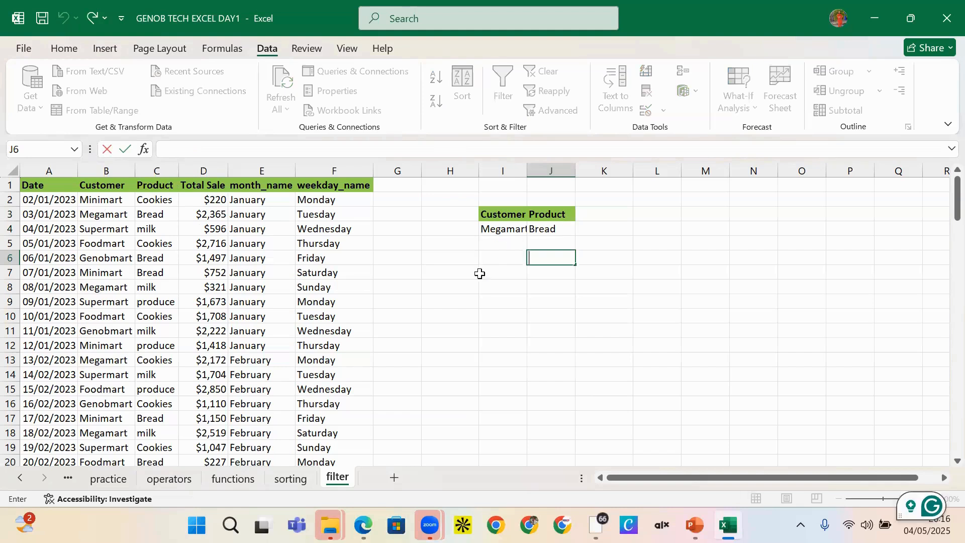
Start an Advanced Filter on the sales table A1:F114 with I3:J4 as the criteria range.
{"action": "left_click", "coordinate": [157, 257]}
{"action": "left_click", "coordinate": [558, 111]}
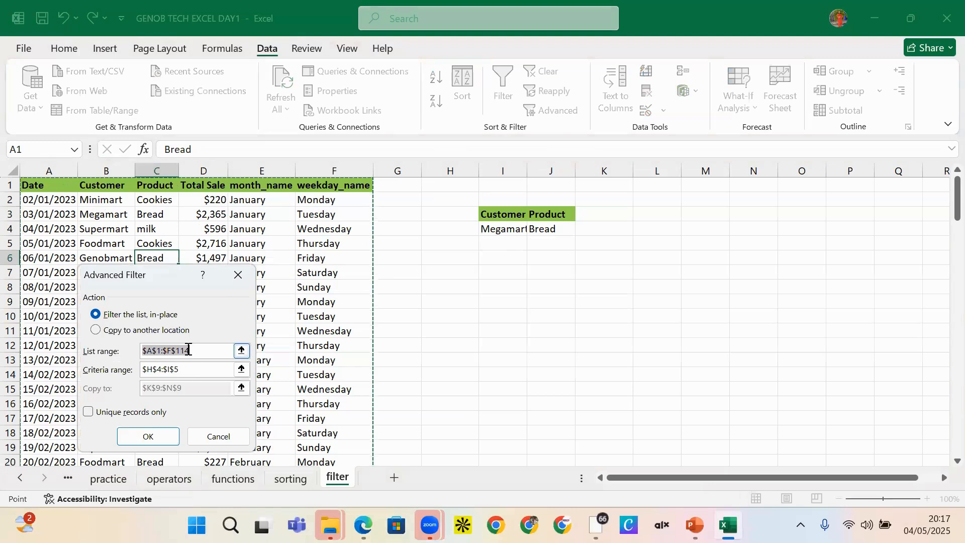
{"action": "left_click", "coordinate": [199, 352]}
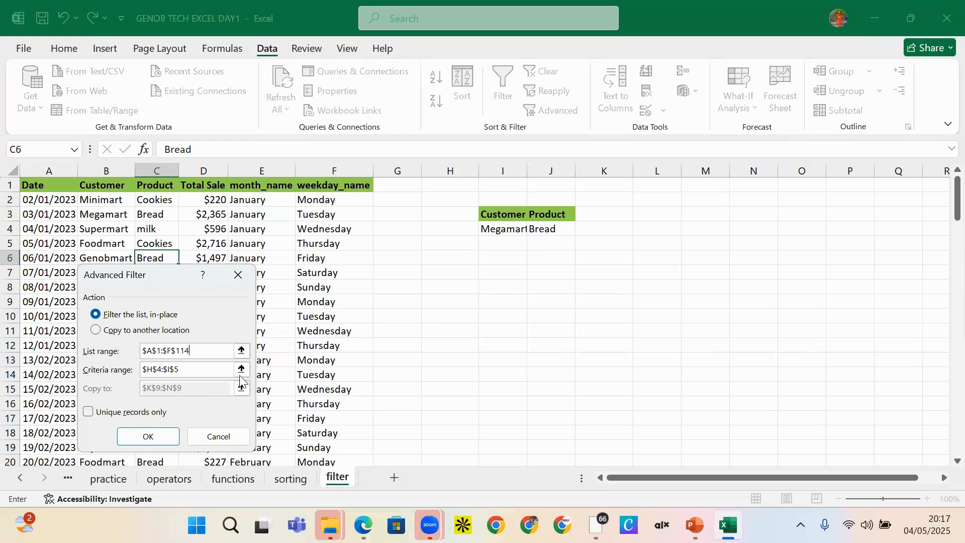
{"action": "left_click", "coordinate": [185, 370]}
{"action": "left_click", "coordinate": [243, 372]}
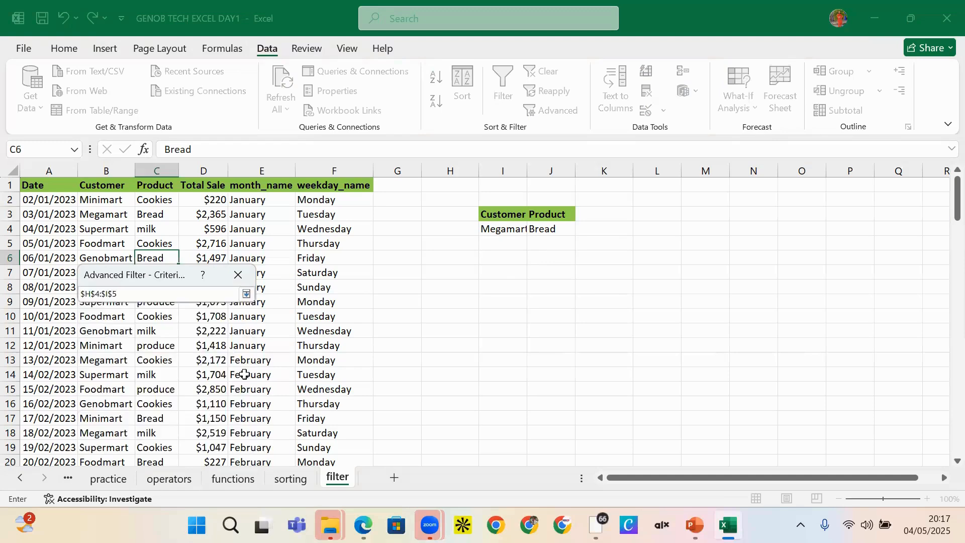
{"action": "left_click_drag", "start_coordinate": [500, 214], "coordinate": [556, 229]}
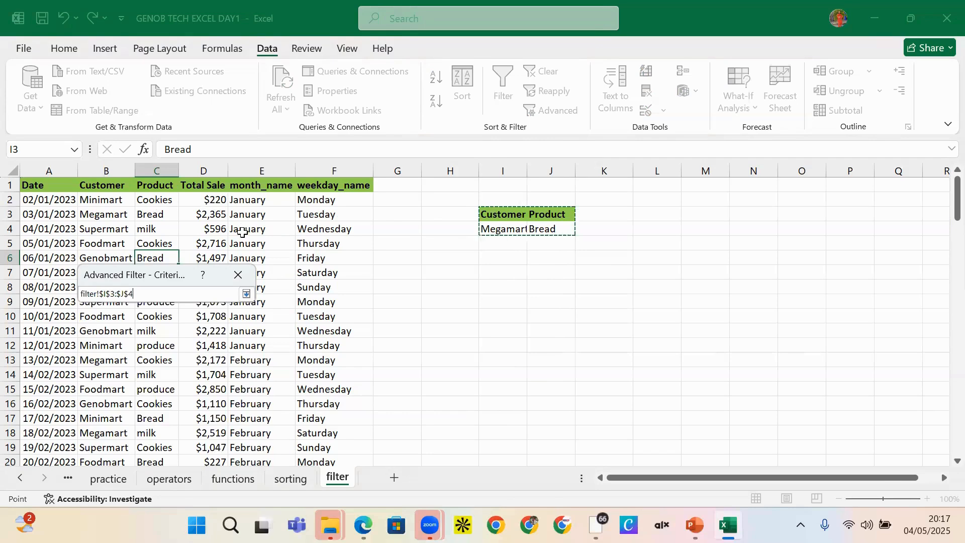
{"action": "left_click", "coordinate": [250, 299]}
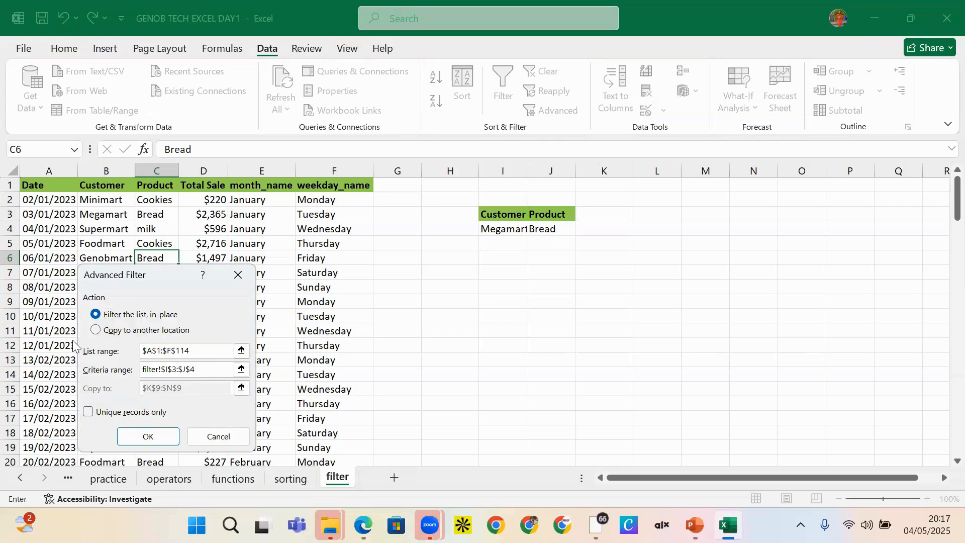
Set the Advanced Filter to copy its results to another location starting at I6, and run it.
{"action": "left_click", "coordinate": [97, 331]}
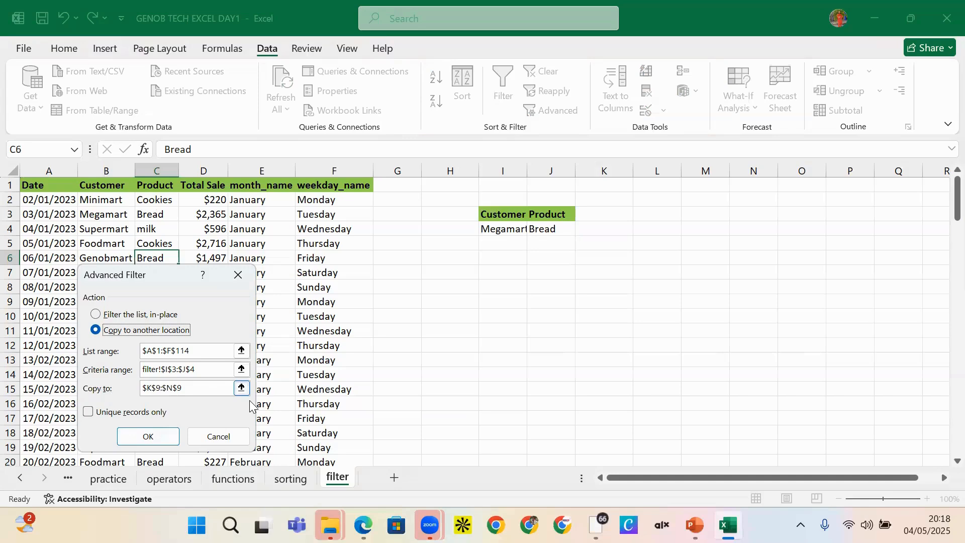
{"action": "left_click", "coordinate": [242, 388]}
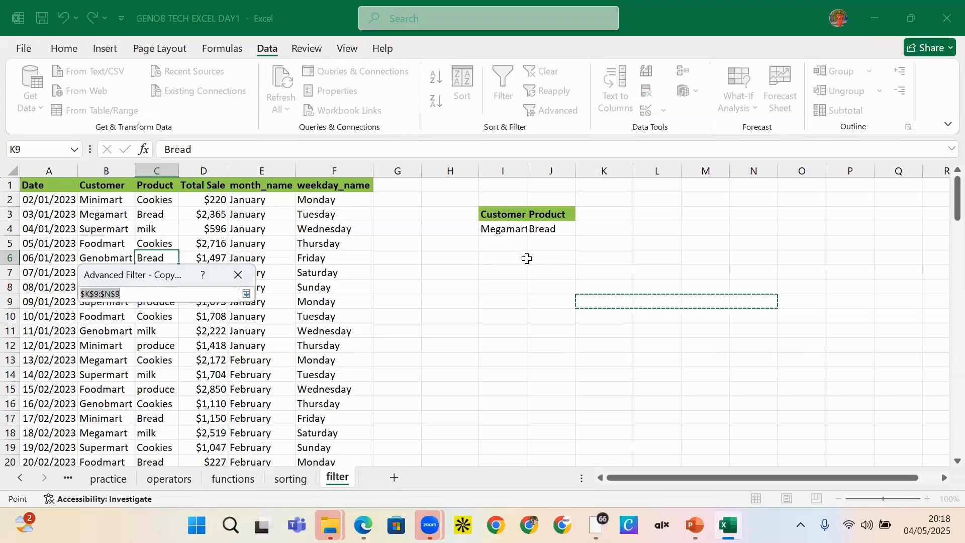
{"action": "left_click", "coordinate": [503, 256]}
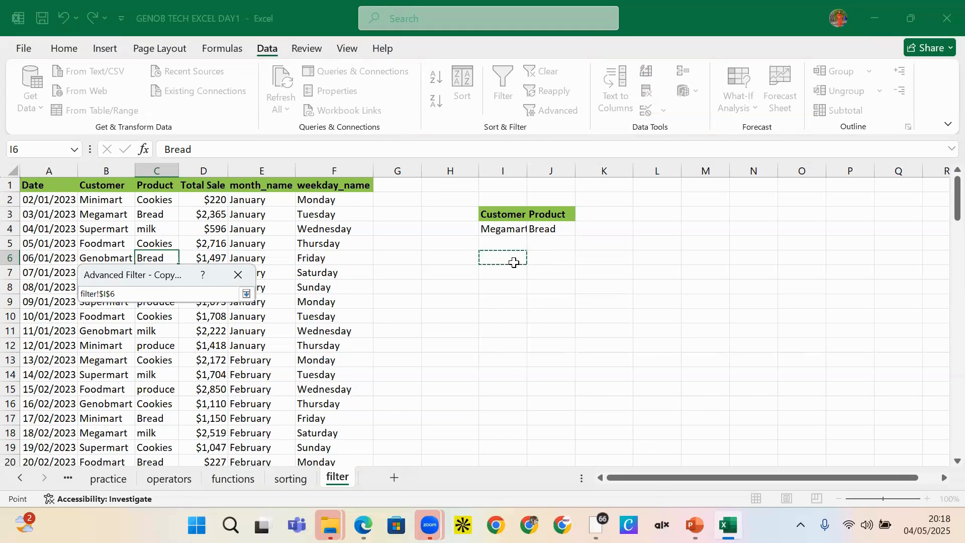
{"action": "left_click", "coordinate": [246, 294]}
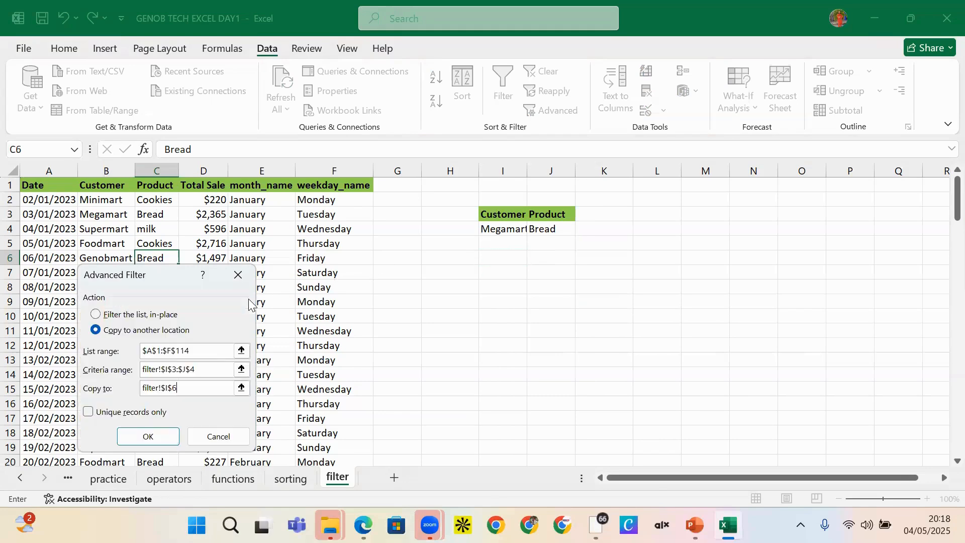
{"action": "left_click", "coordinate": [150, 436]}
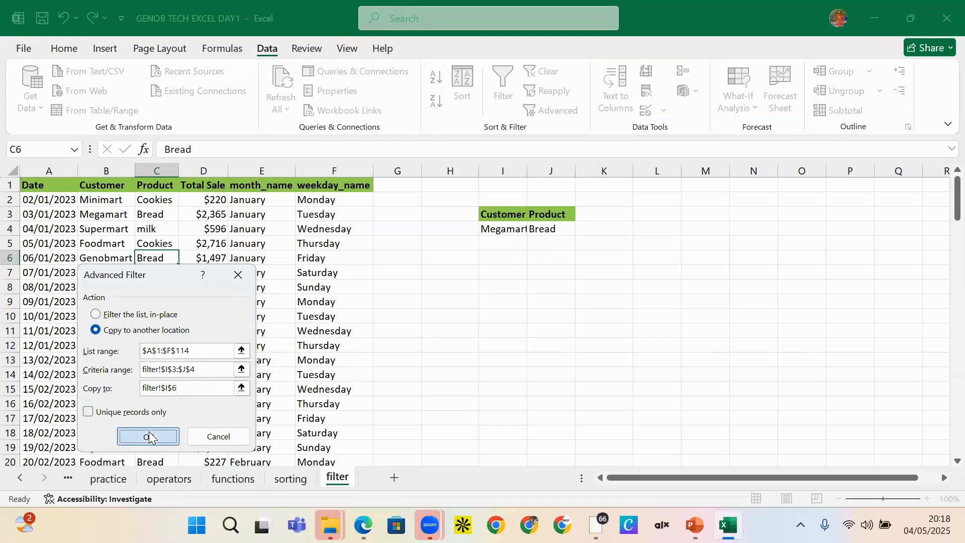
{"action": "left_click", "coordinate": [149, 437]}
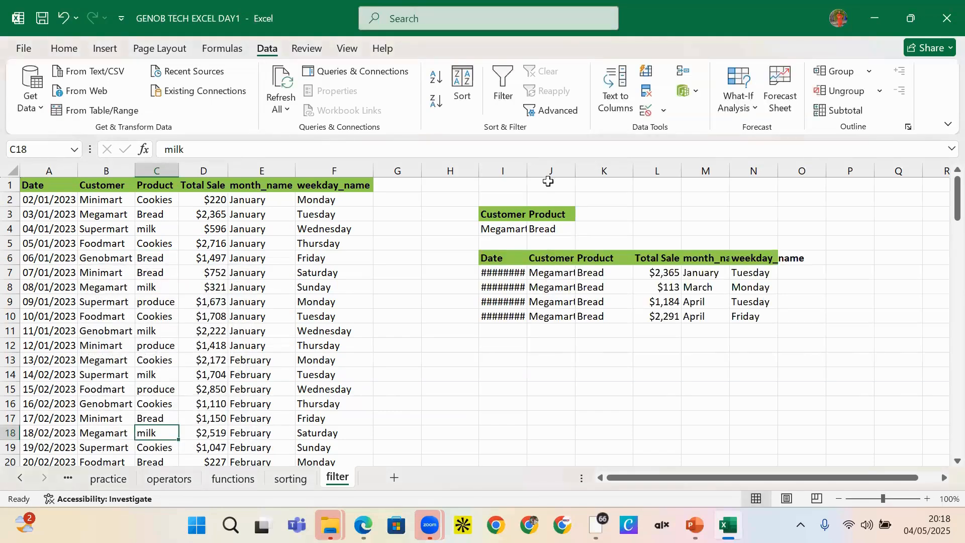
AutoFit columns I and M so the extracted dates and the month_name header fit.
{"action": "double_click", "coordinate": [530, 175]}
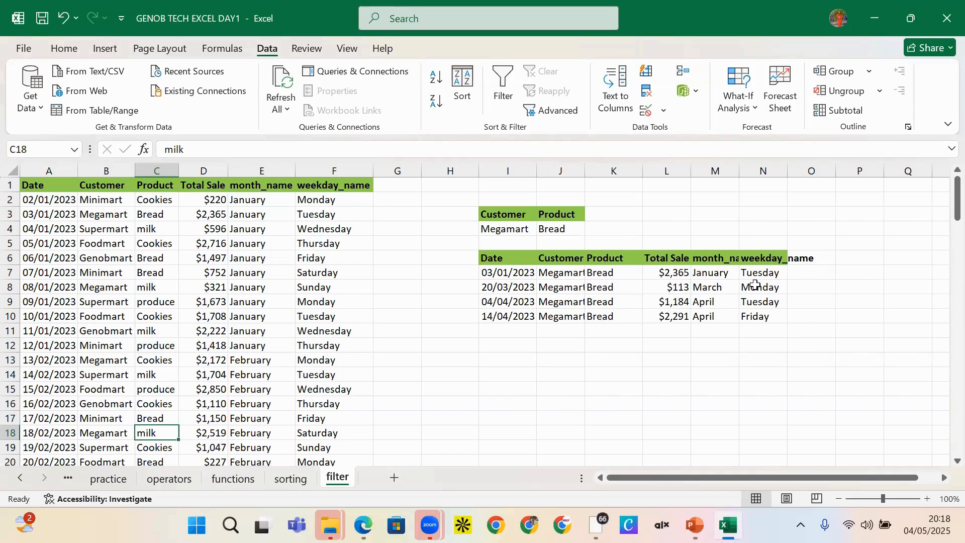
{"action": "double_click", "coordinate": [741, 169]}
{"action": "left_click", "coordinate": [735, 171]}
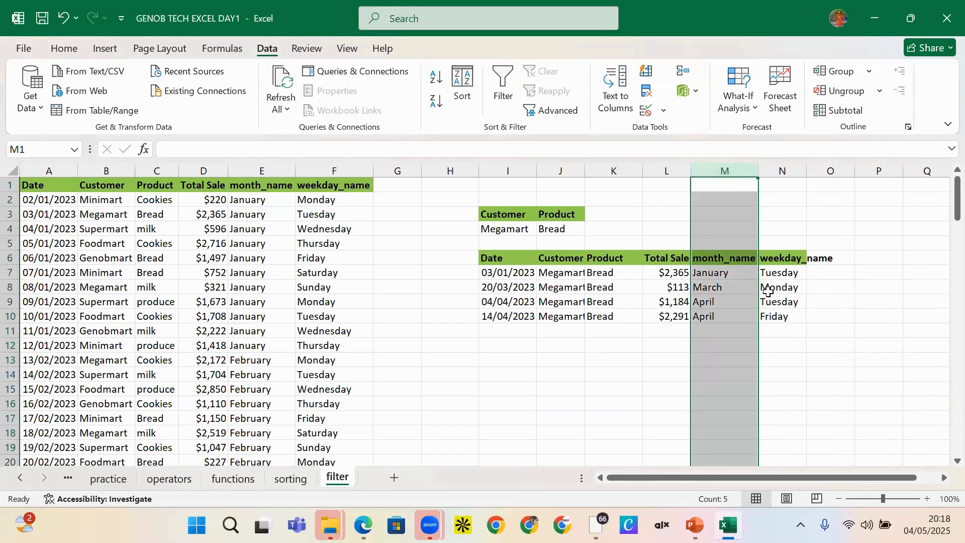